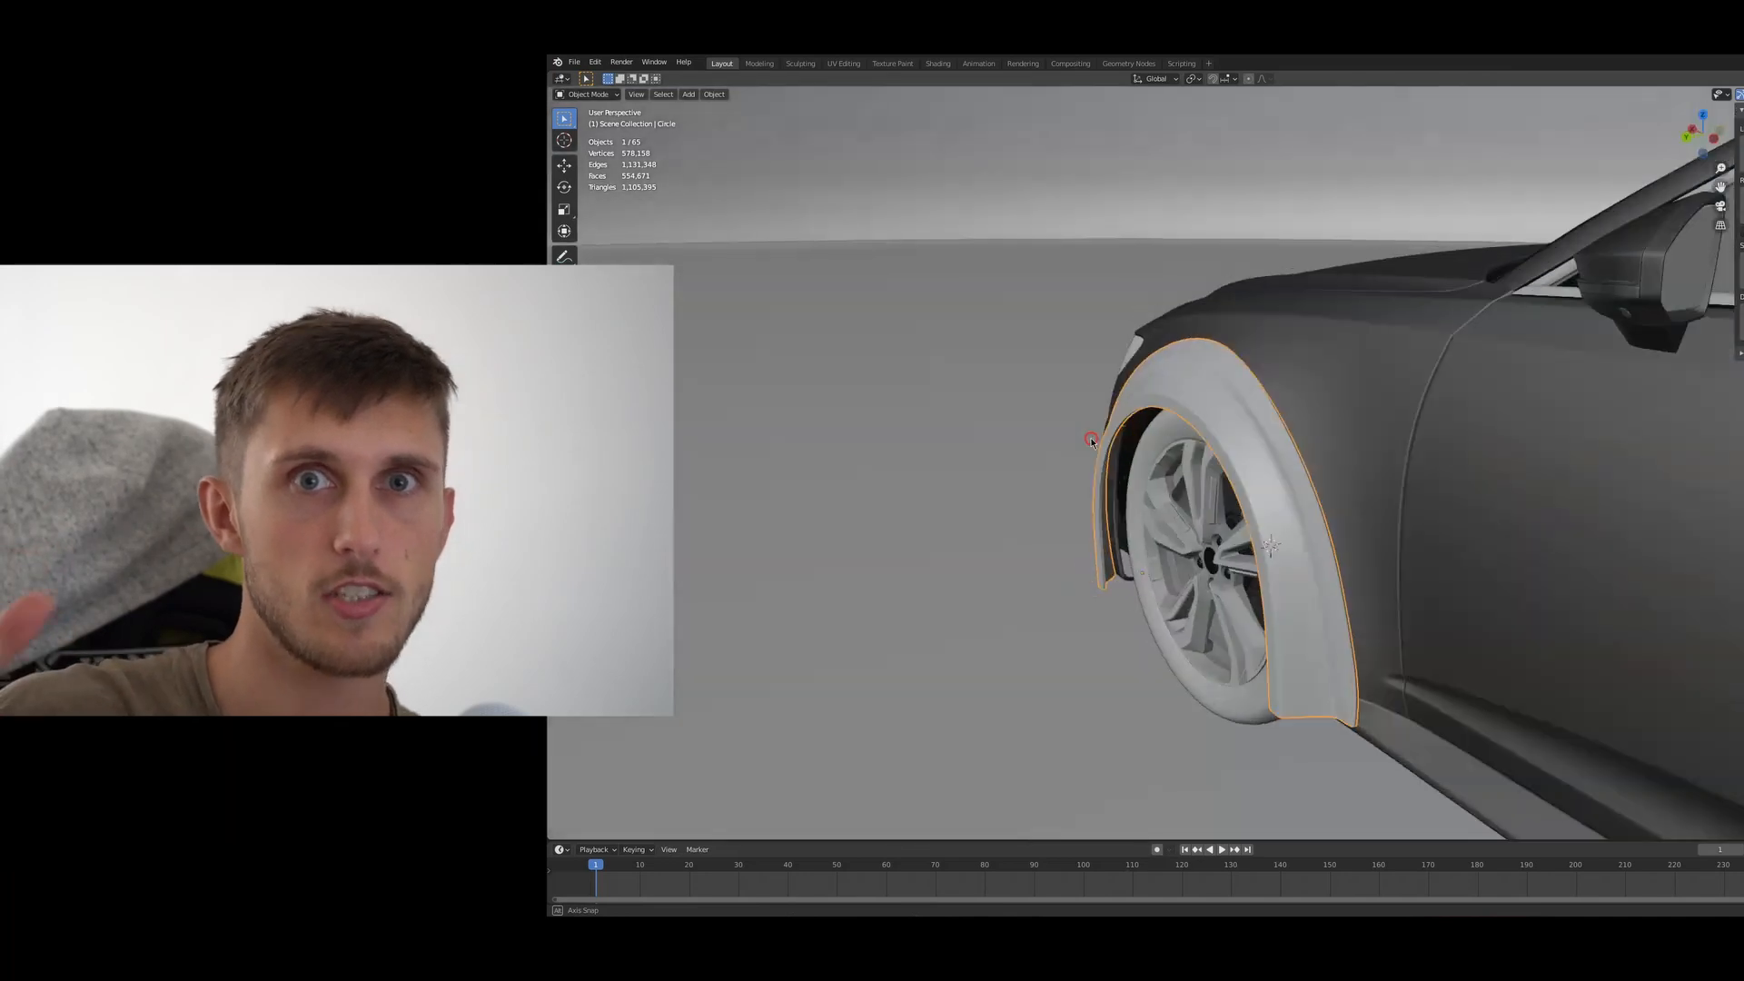
# Rotate the whole fender flare mesh slightly about the global X axis
pyautogui.press('Tab')
pyautogui.moveTo(1413, 463); pyautogui.dragTo(1414, 447, button='middle')
pyautogui.press('r')
pyautogui.press('x')
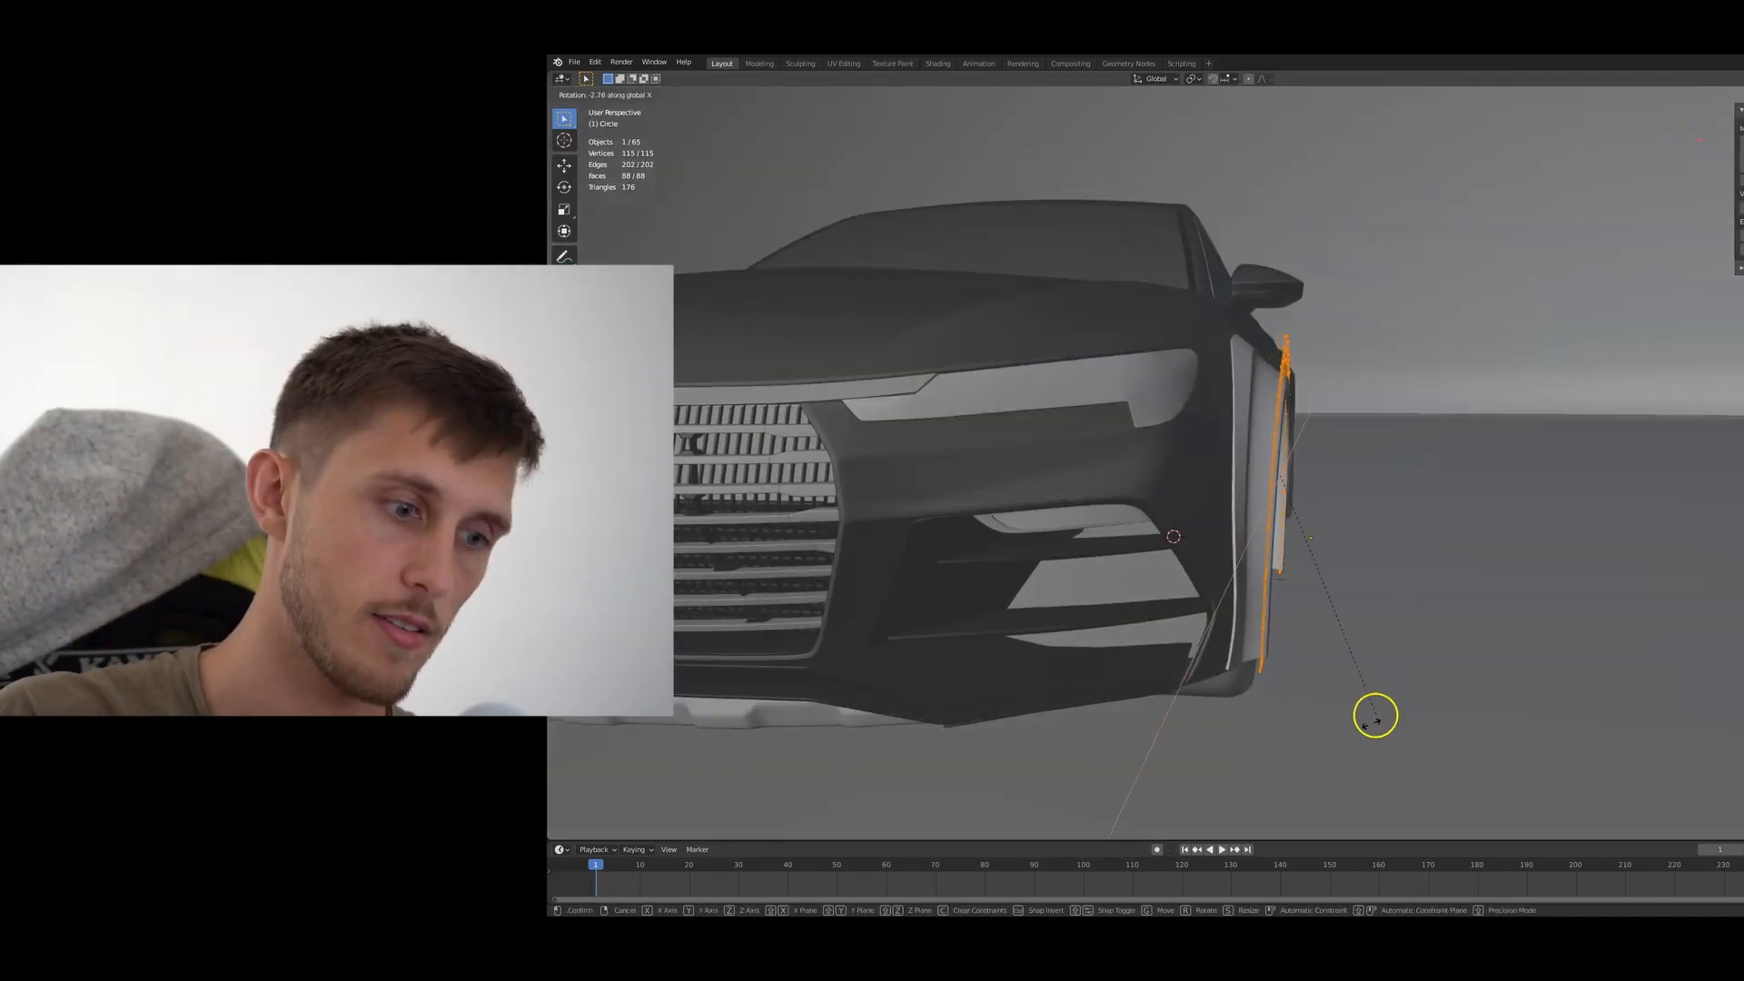
pyautogui.click(1081, 641)
# Select the vertices along the lower rear end of the fender flare and extrude them
pyautogui.press('Tab')
pyautogui.moveTo(1535, 508); pyautogui.dragTo(1338, 529, button='middle')
pyautogui.press('Tab')
pyautogui.click(1355, 586)
pyautogui.keyDown('ctrl'); pyautogui.click(1353, 552); pyautogui.keyUp('ctrl')
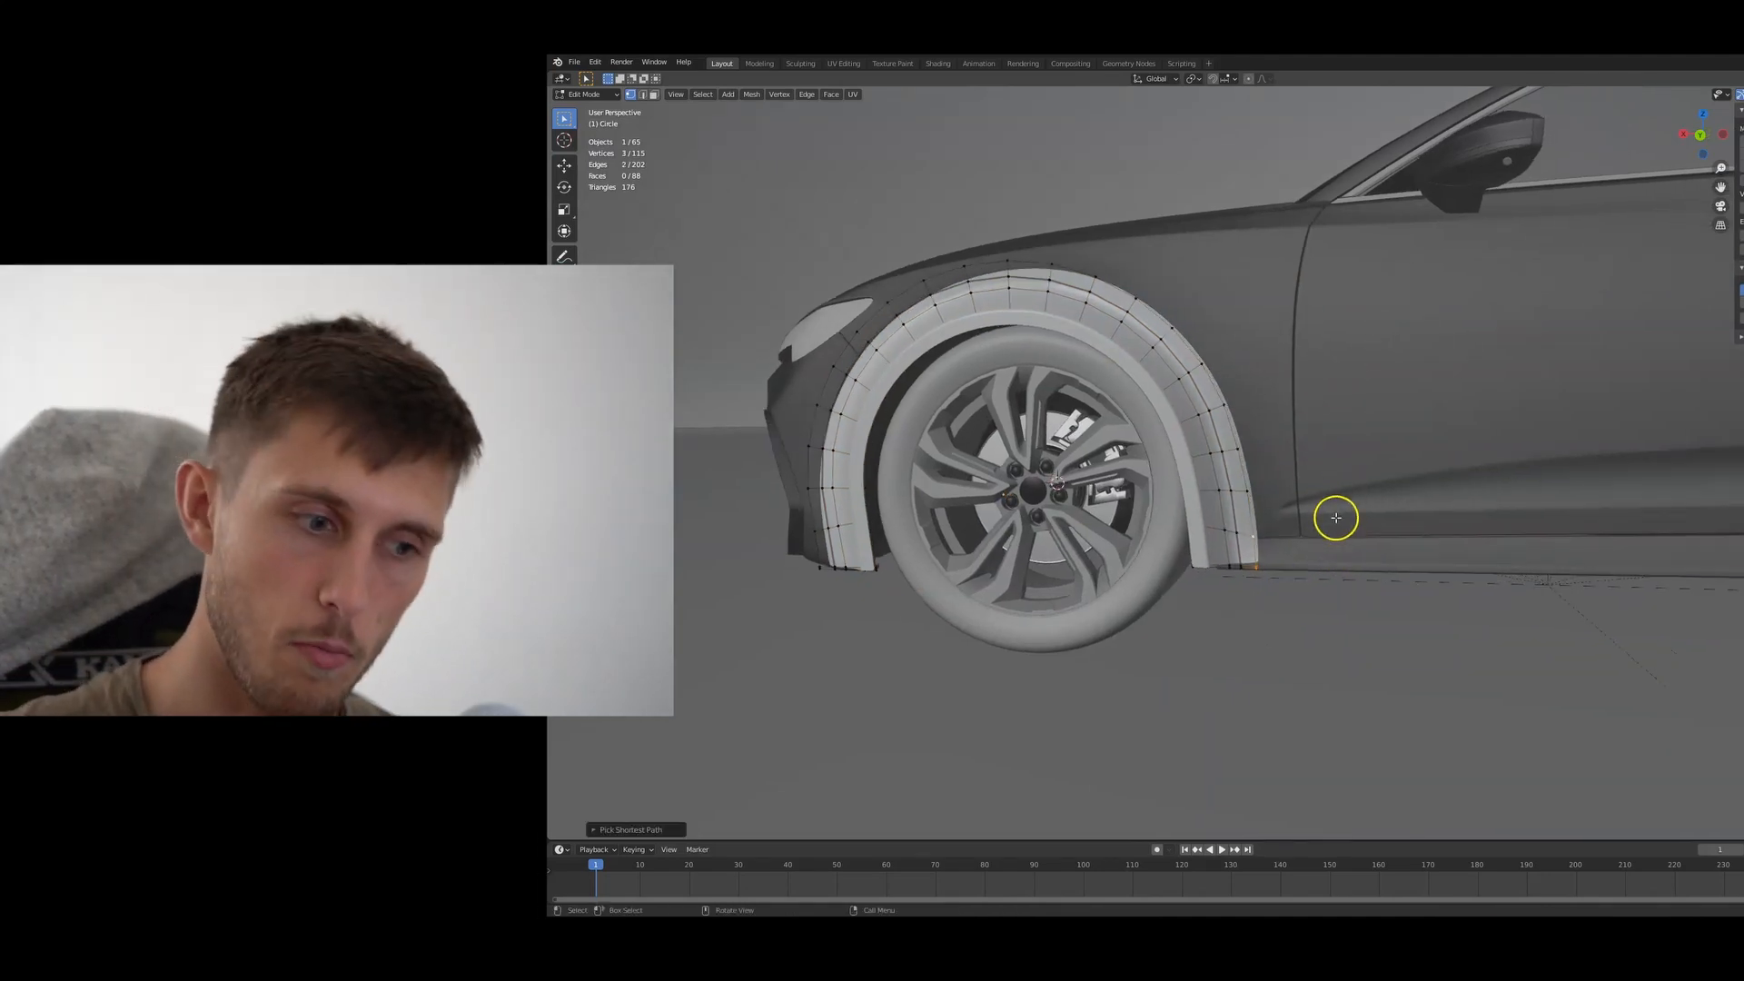
pyautogui.scroll(-5, 1336, 518)
pyautogui.press('e')
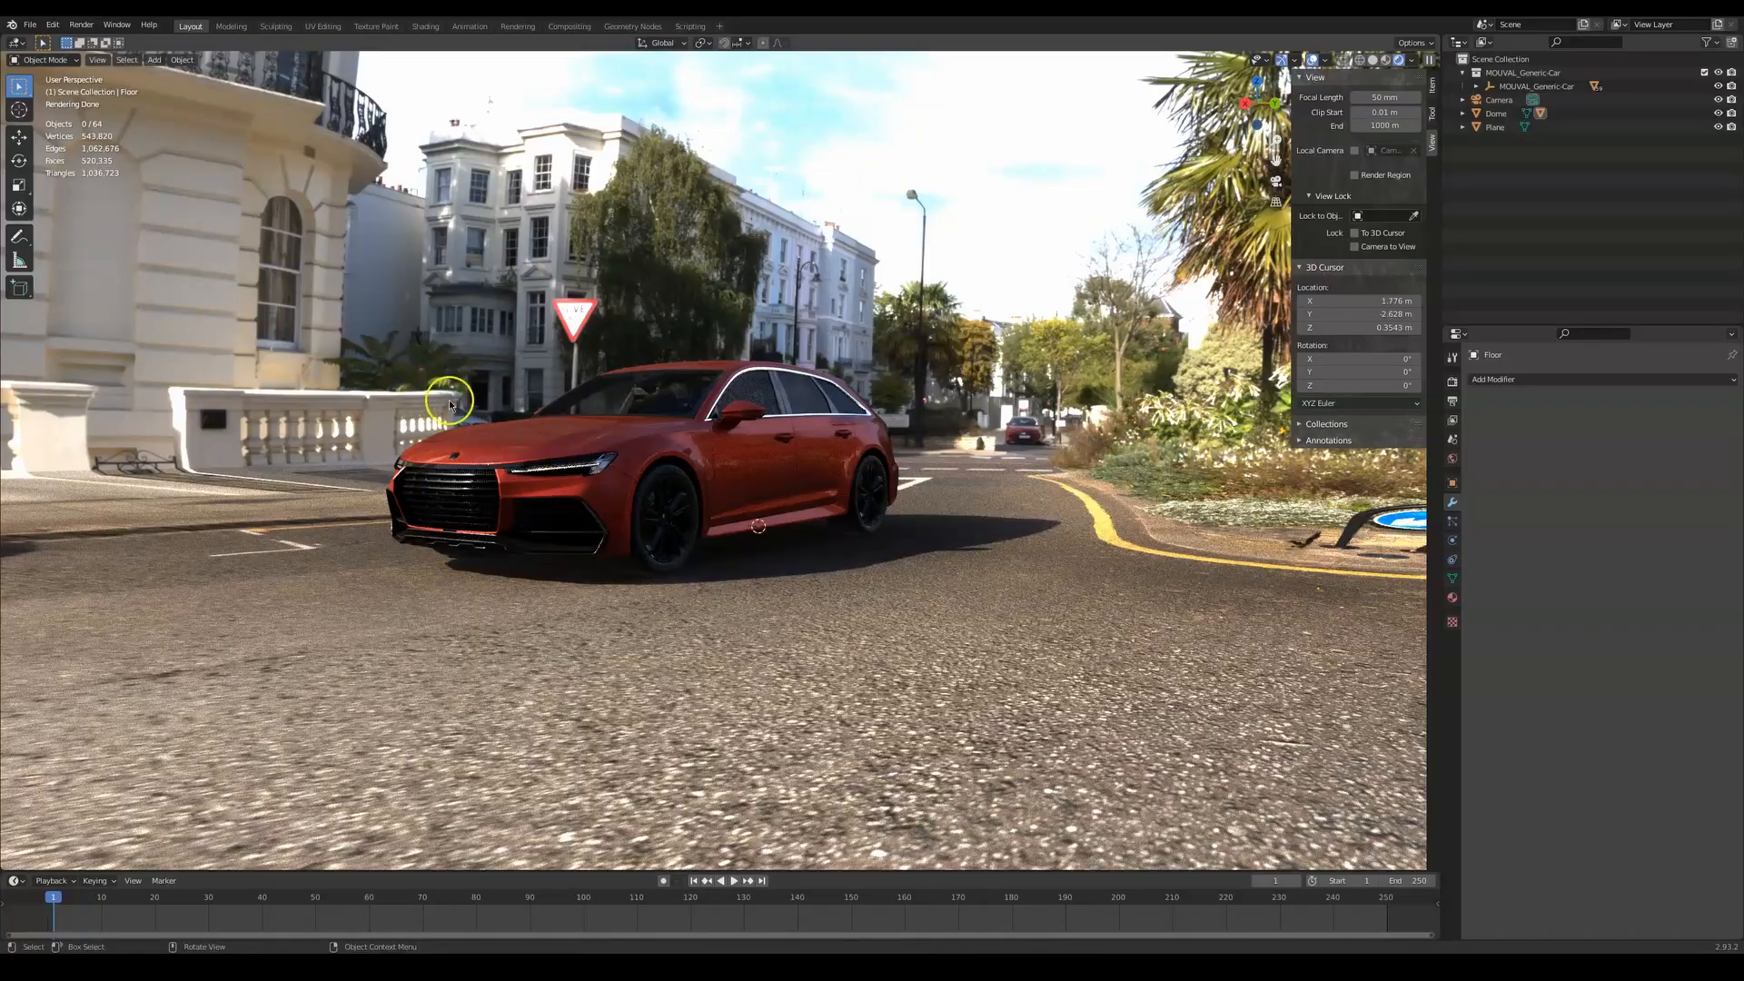
# Examine the rendered red car in the street scene from several angles and up close at its side
pyautogui.moveTo(449, 404); pyautogui.dragTo(636, 445, button='middle')
pyautogui.scroll(3, 945, 615)
pyautogui.moveTo(1187, 727); pyautogui.dragTo(1153, 722, button='middle')
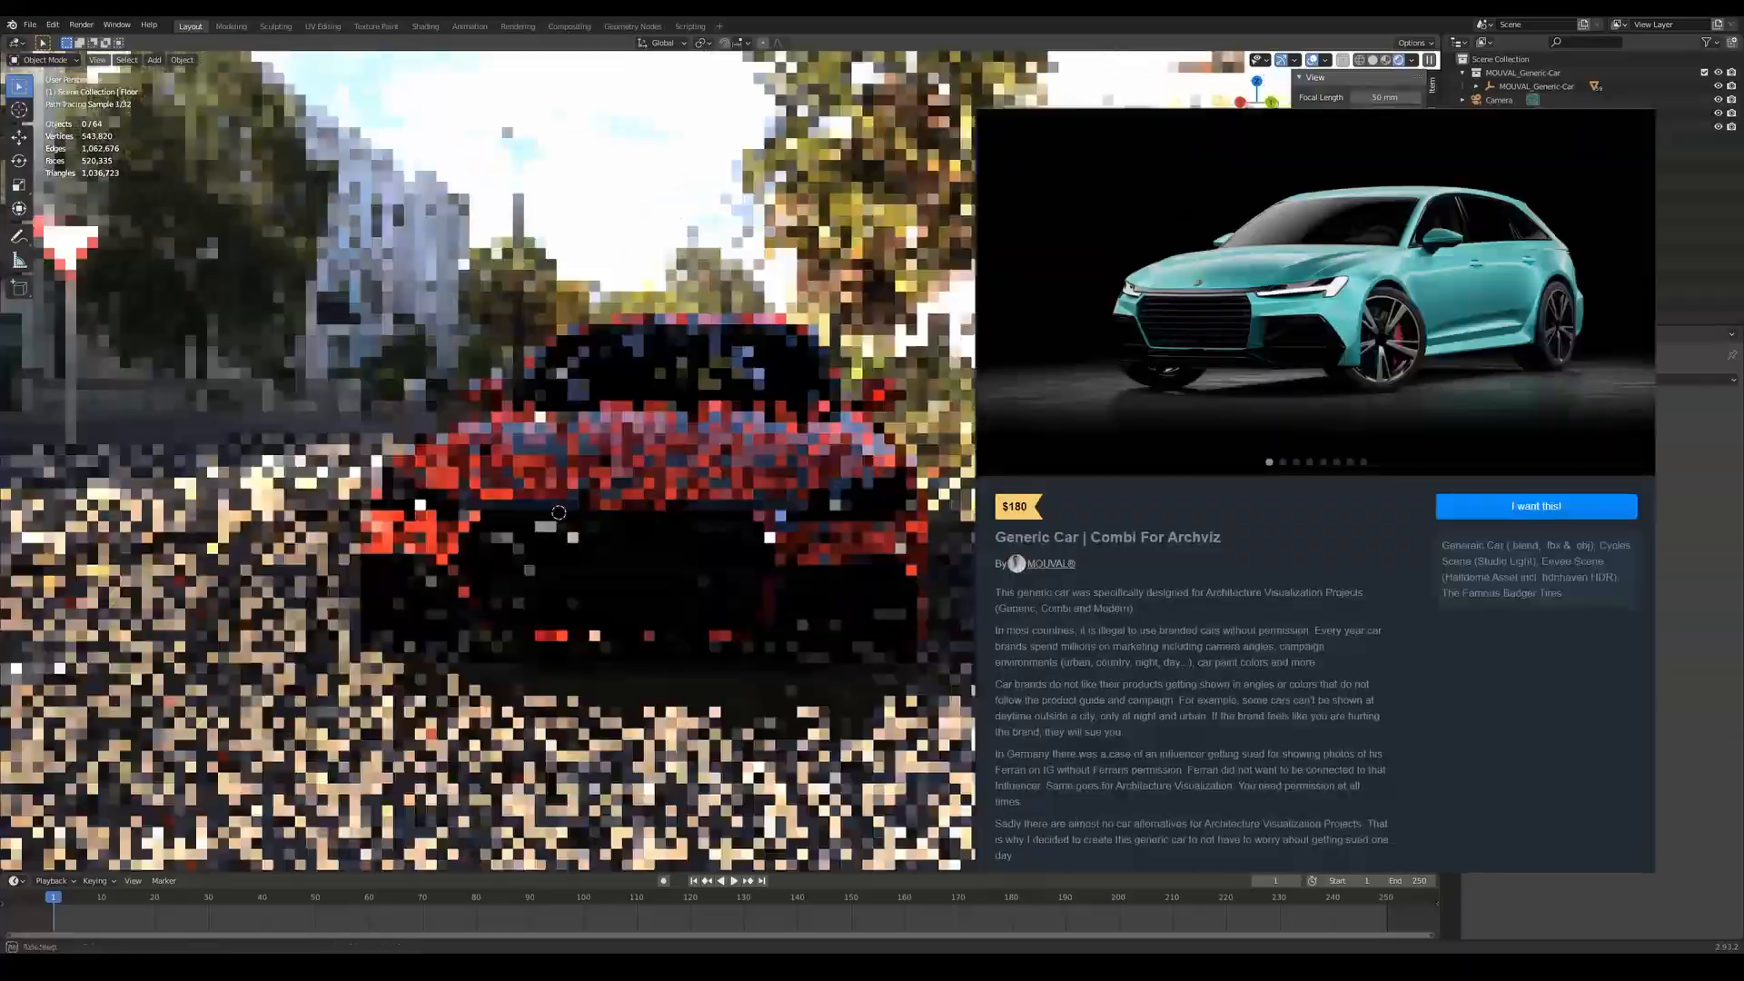
pyautogui.moveTo(558, 513); pyautogui.dragTo(454, 508, button='middle')
pyautogui.scroll(-3, 739, 427)
pyautogui.moveTo(739, 427); pyautogui.dragTo(807, 616, button='middle')
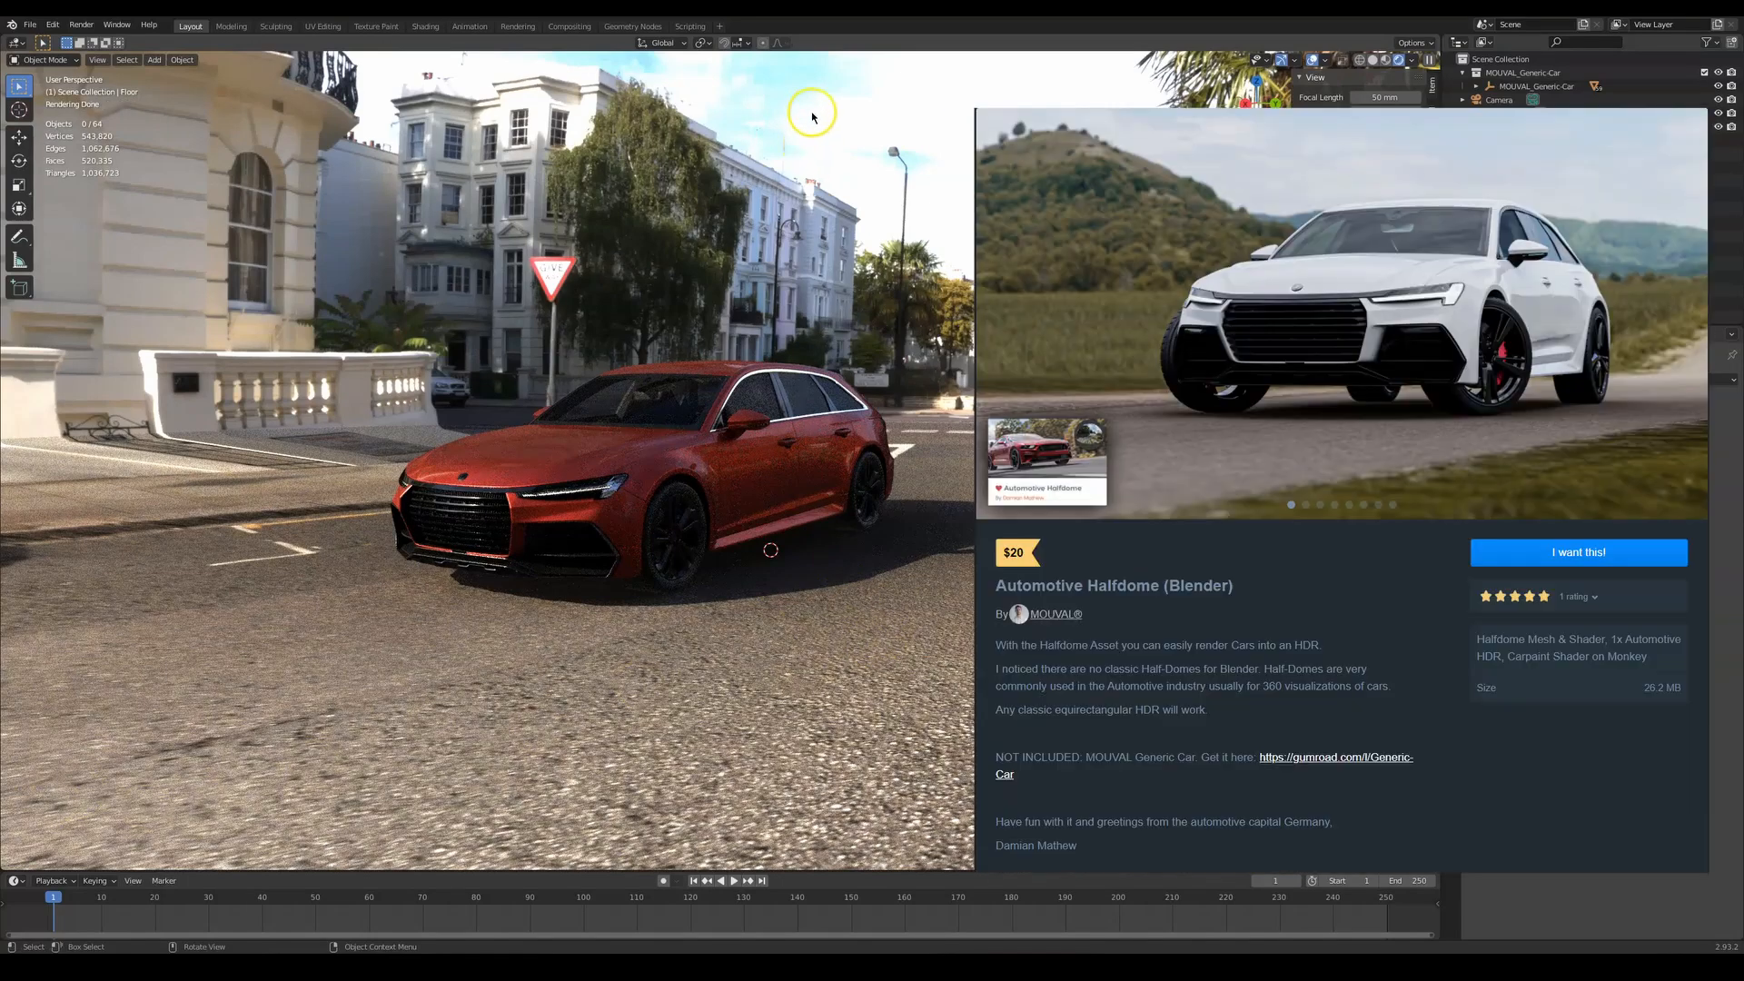
pyautogui.moveTo(688, 518); pyautogui.dragTo(618, 584, button='middle')
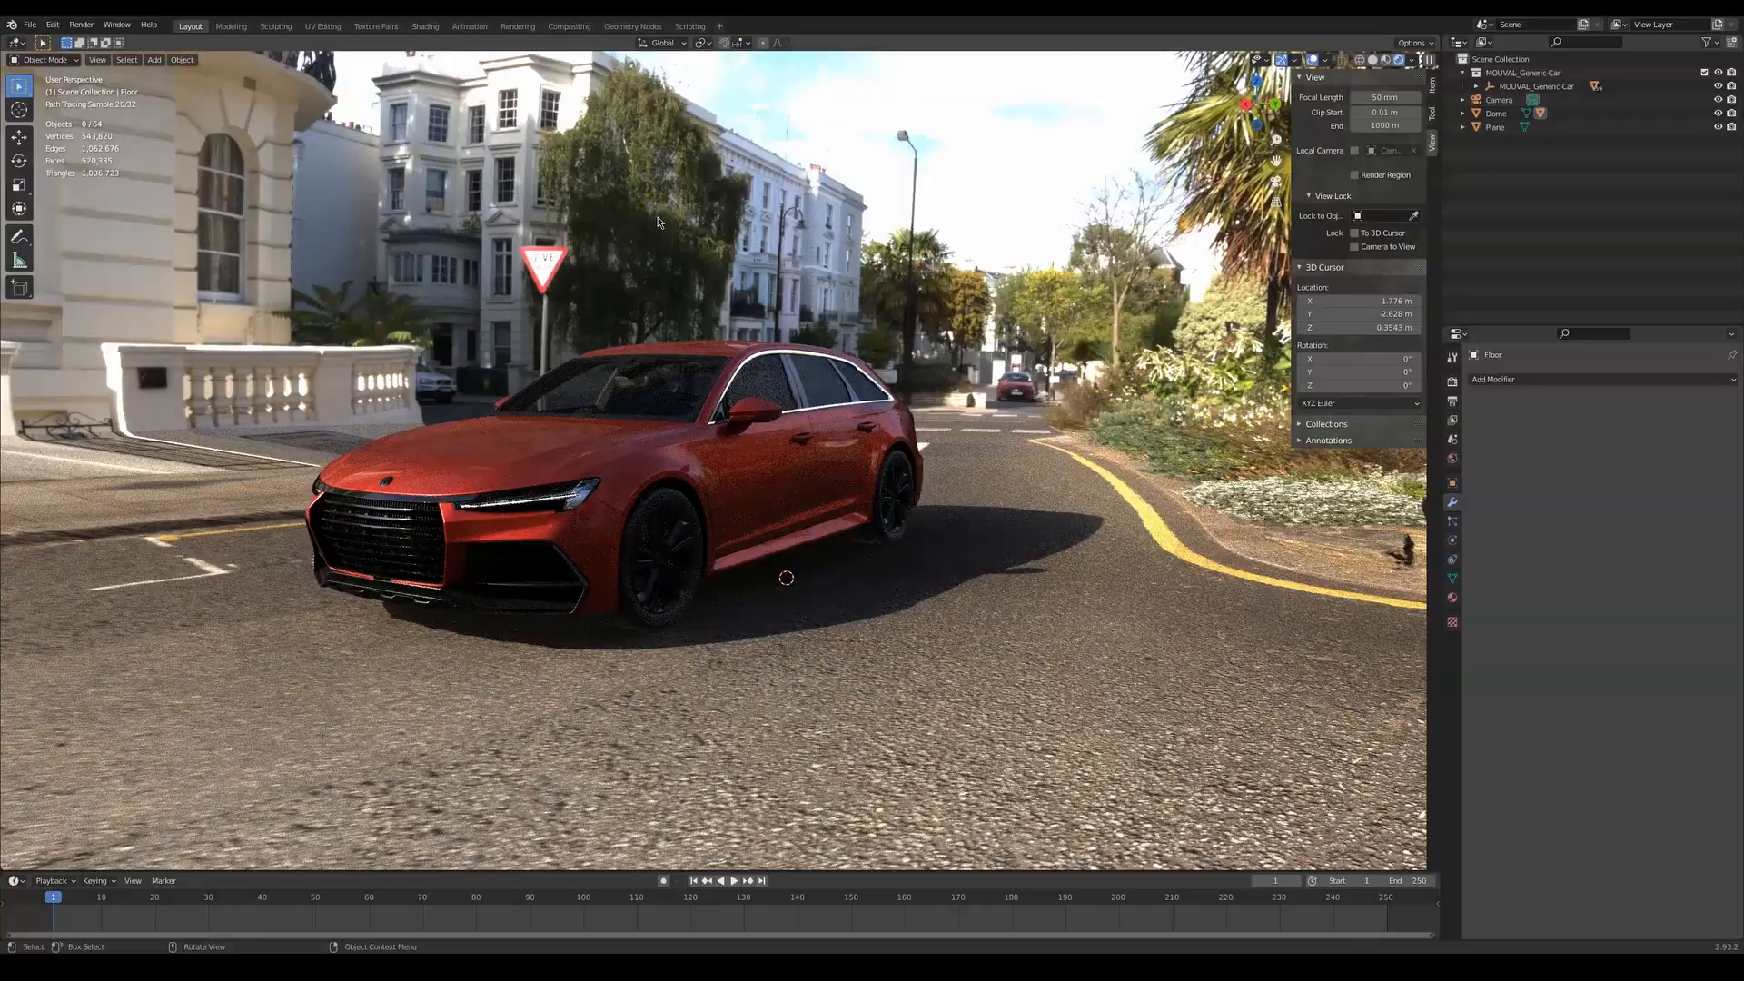
pyautogui.moveTo(283, 447); pyautogui.dragTo(573, 584, button='middle')
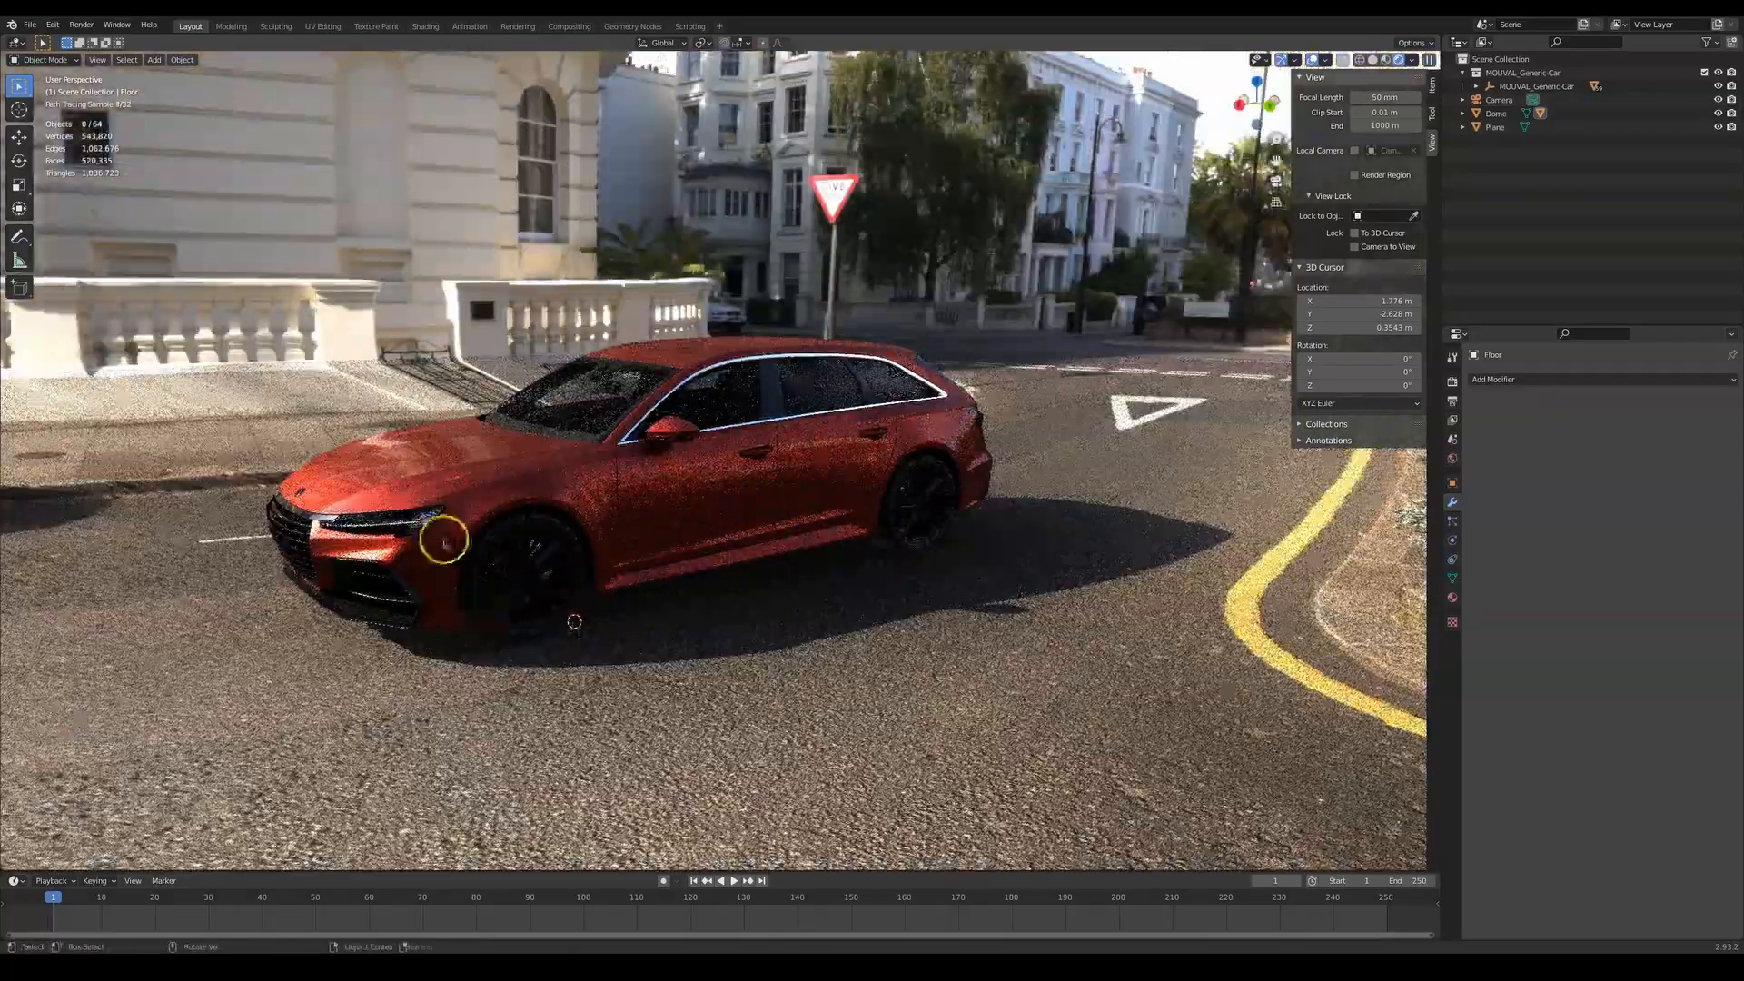
pyautogui.keyDown('shift'); pyautogui.moveTo(655, 480); pyautogui.dragTo(751, 420, button='middle'); pyautogui.keyUp('shift')
pyautogui.scroll(4, 738, 423)
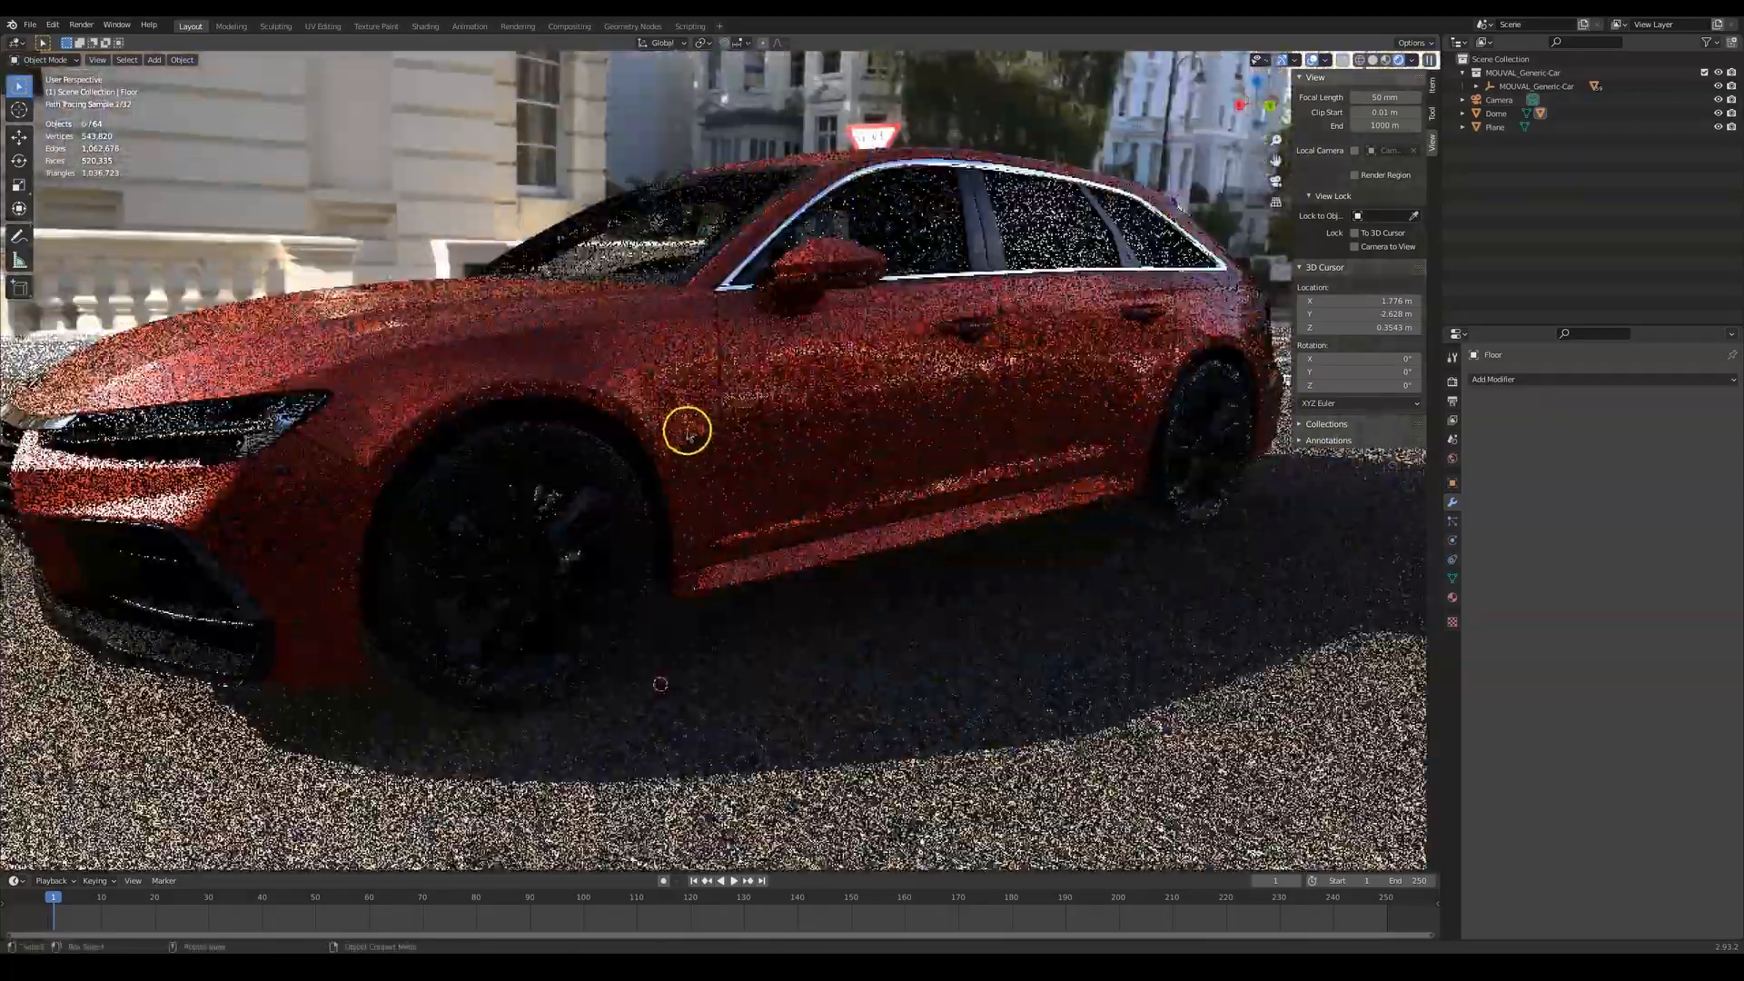
pyautogui.keyDown('shift'); pyautogui.moveTo(689, 472); pyautogui.dragTo(770, 472, button='middle'); pyautogui.keyUp('shift')
# Switch the viewport to solid shading around the car's front wheel
pyautogui.press('z')
pyautogui.click(759, 471)
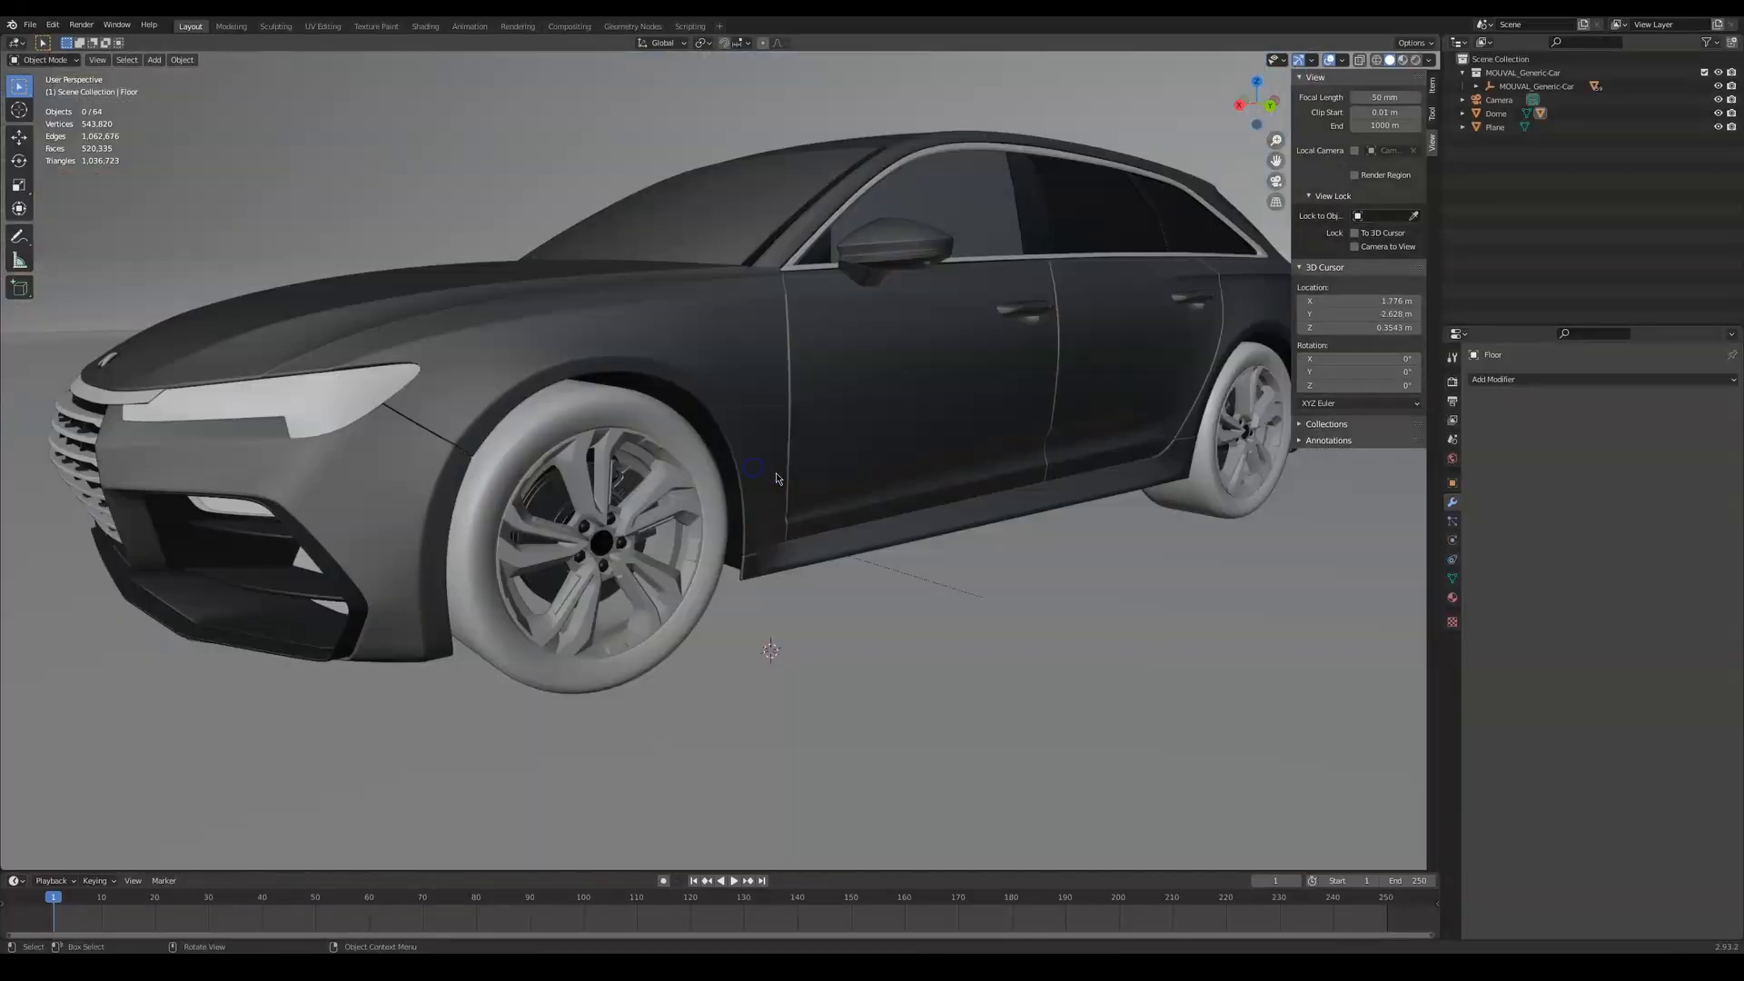
pyautogui.scroll(4, 487, 331)
pyautogui.keyDown('shift'); pyautogui.moveTo(487, 330); pyautogui.dragTo(775, 494, button='middle'); pyautogui.keyUp('shift')
pyautogui.scroll(-3, 767, 463)
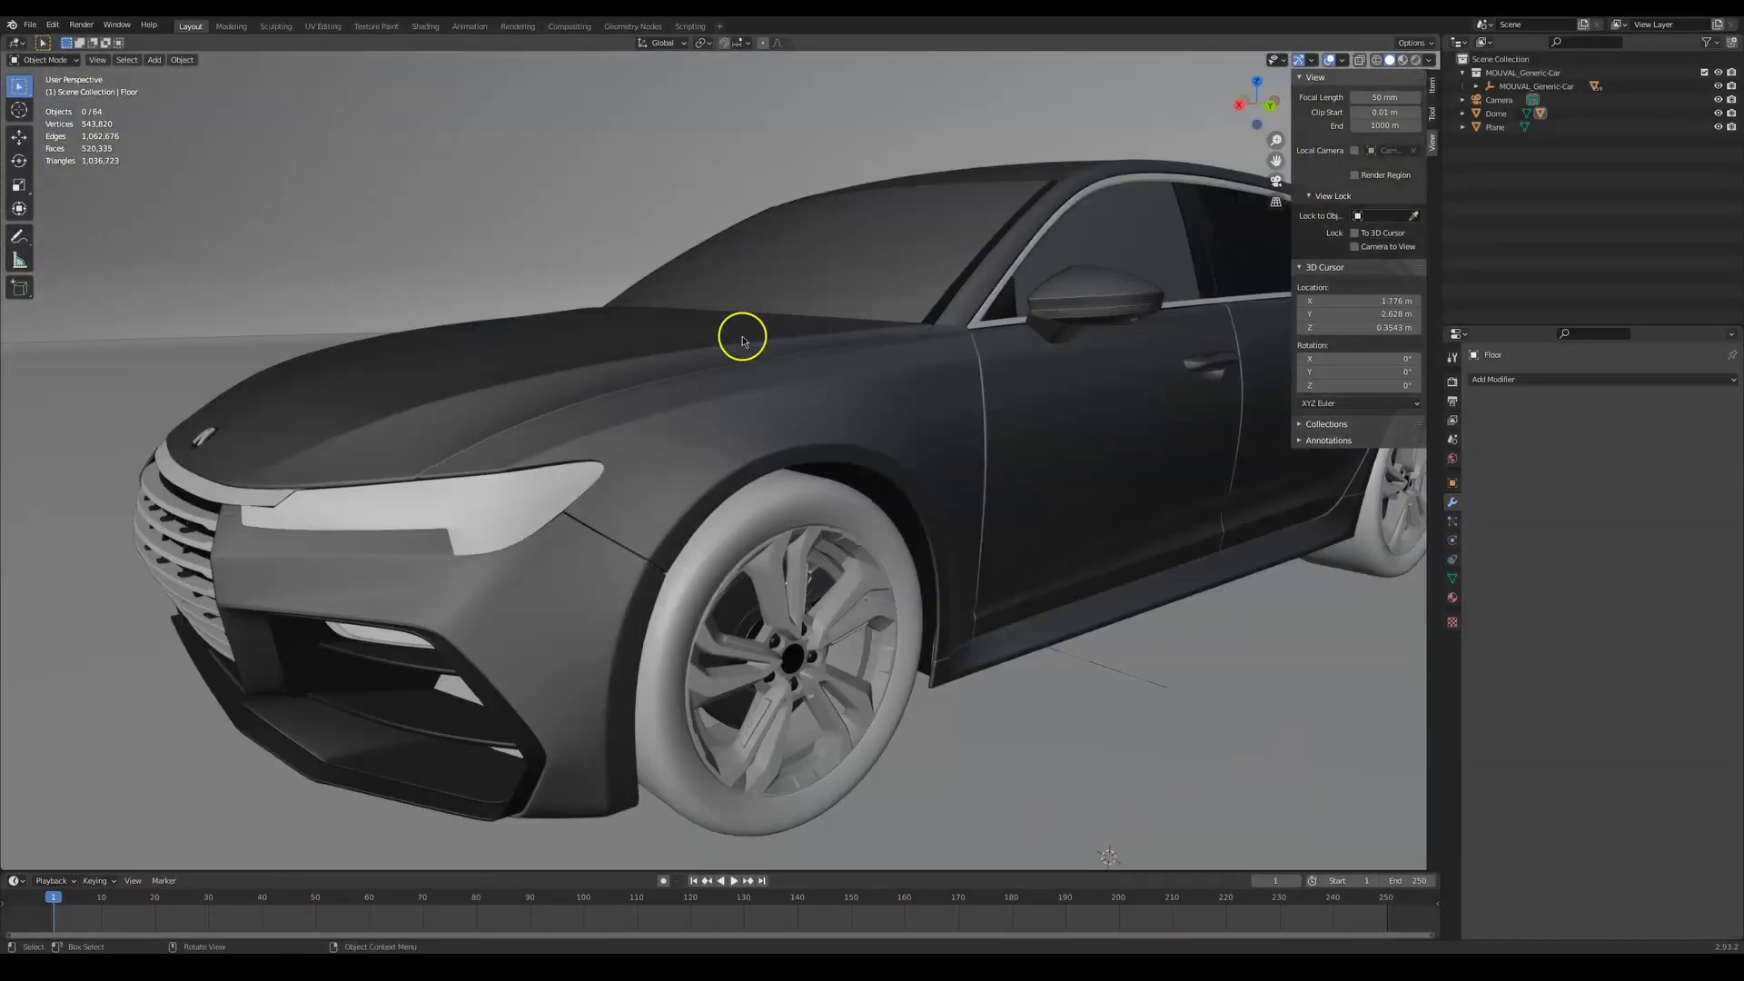
pyautogui.keyDown('shift'); pyautogui.moveTo(744, 339); pyautogui.dragTo(698, 298, button='middle'); pyautogui.keyUp('shift')
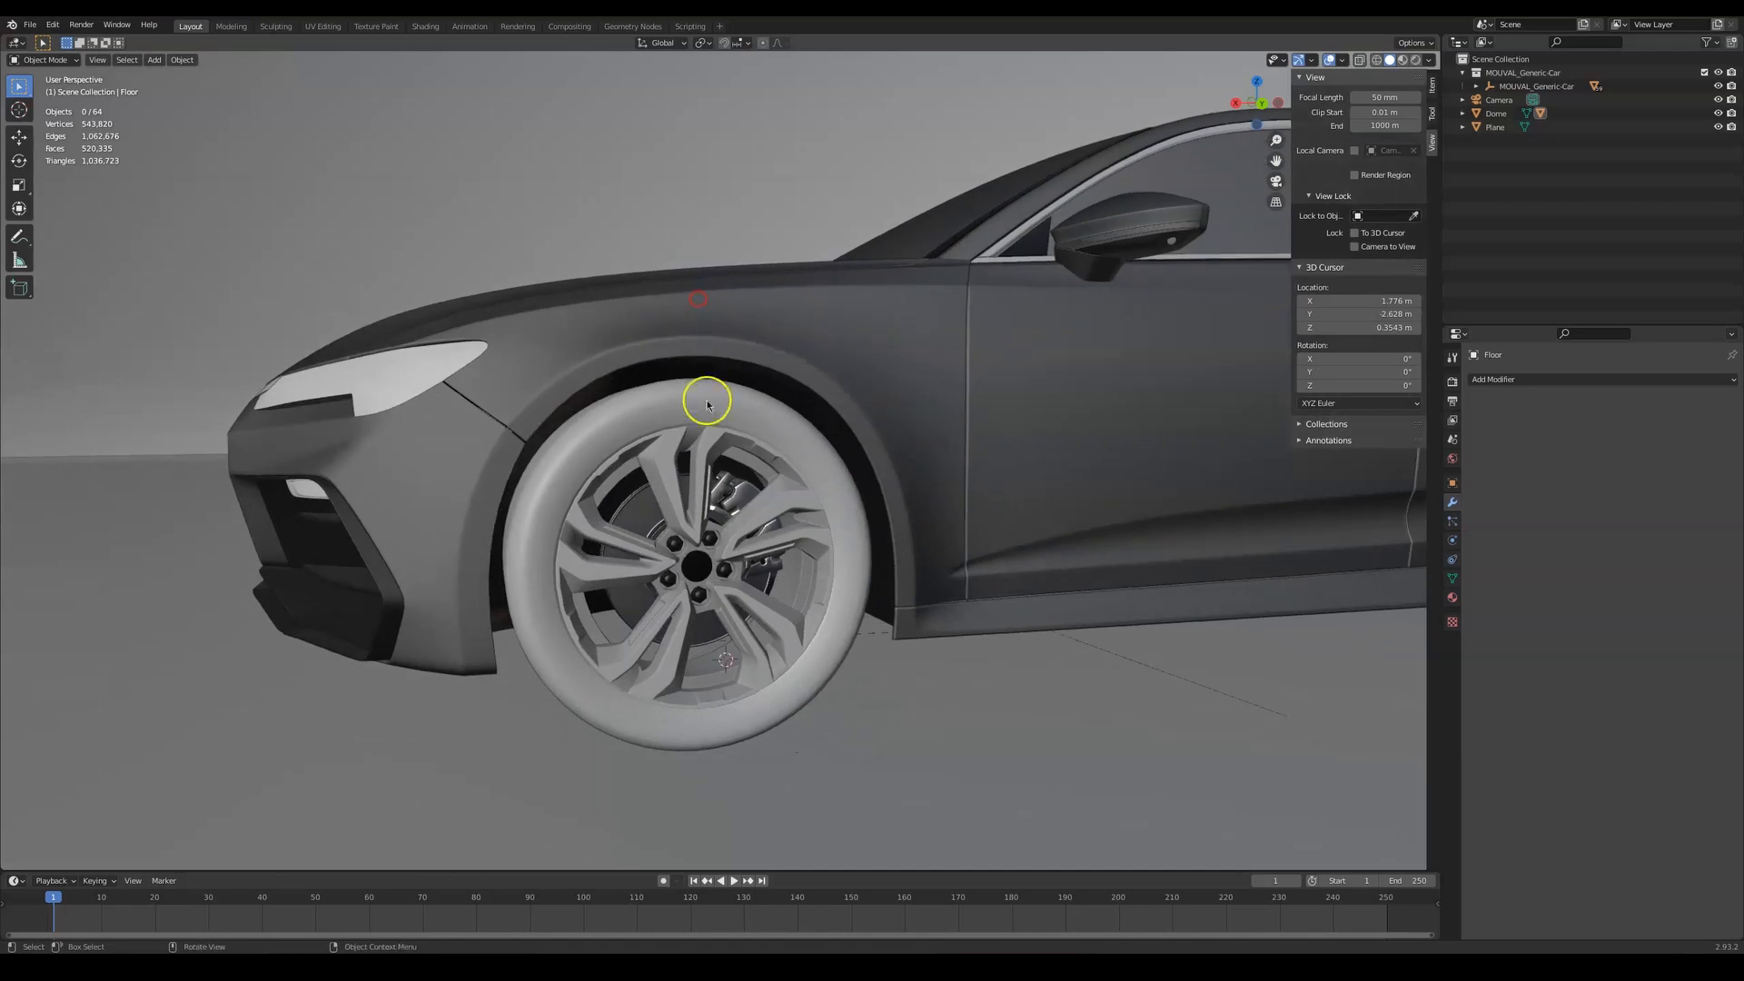
# Snap the 3D cursor to the front tire
pyautogui.click(698, 427)
pyautogui.moveTo(699, 428); pyautogui.dragTo(760, 484, button='middle')
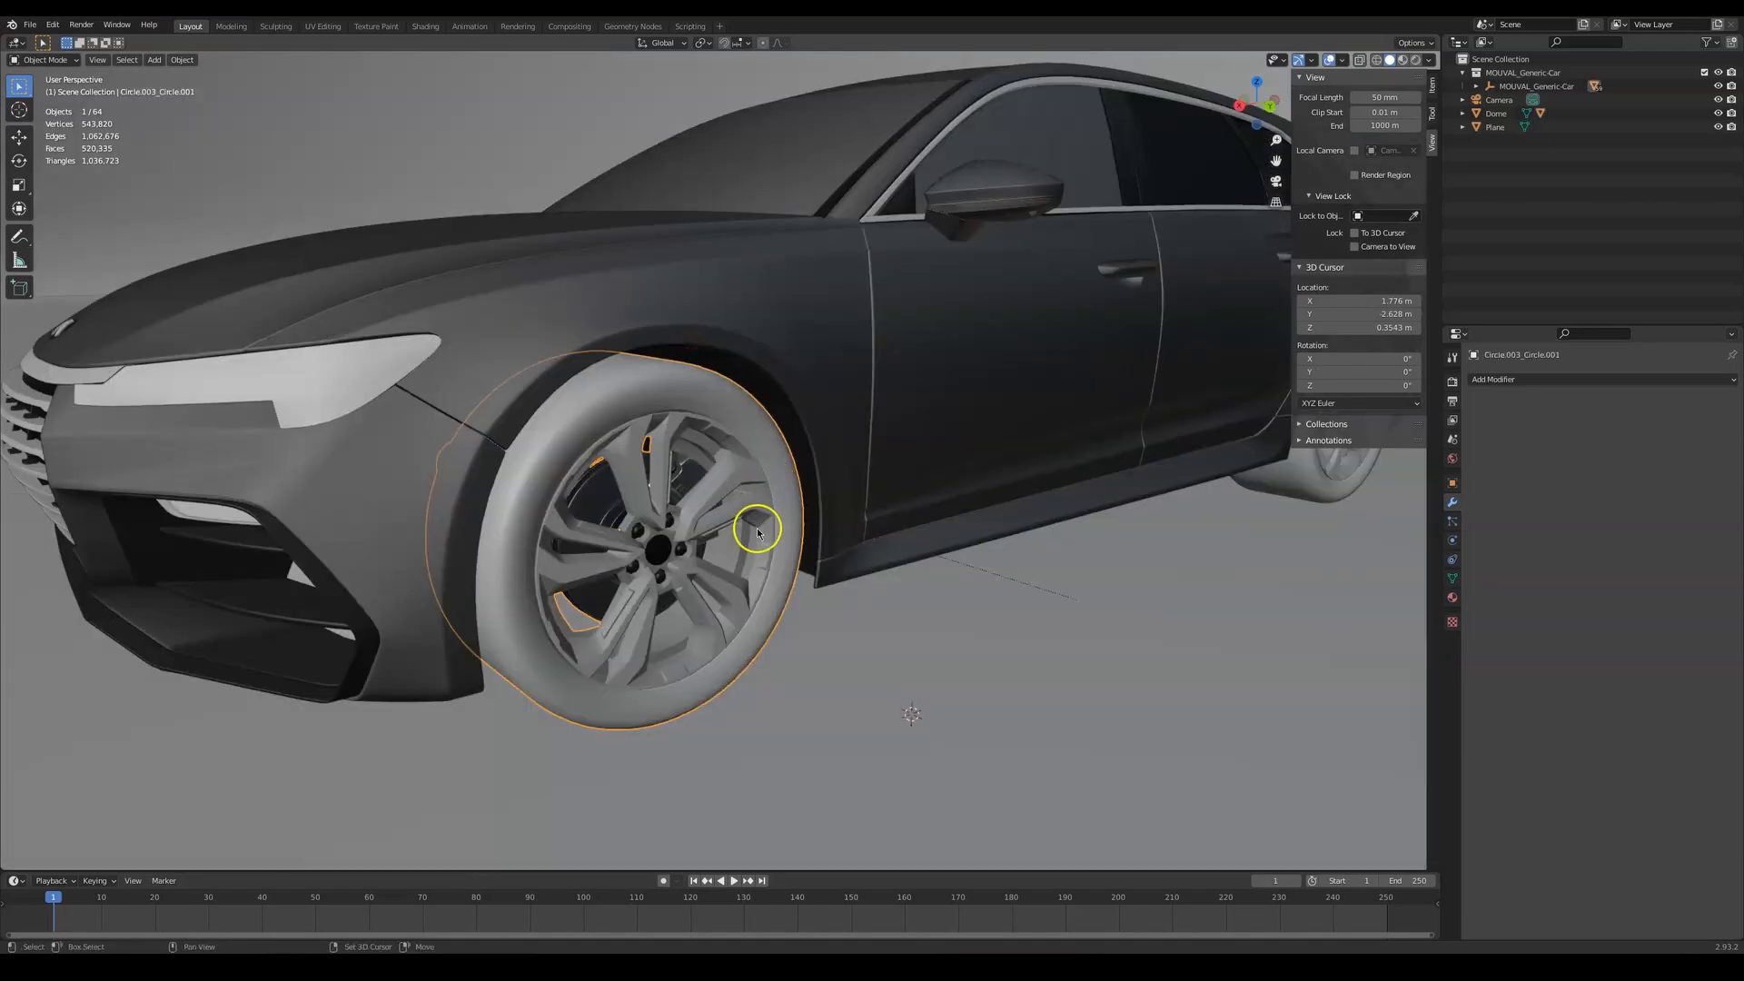
pyautogui.hotkey('shift', 's')
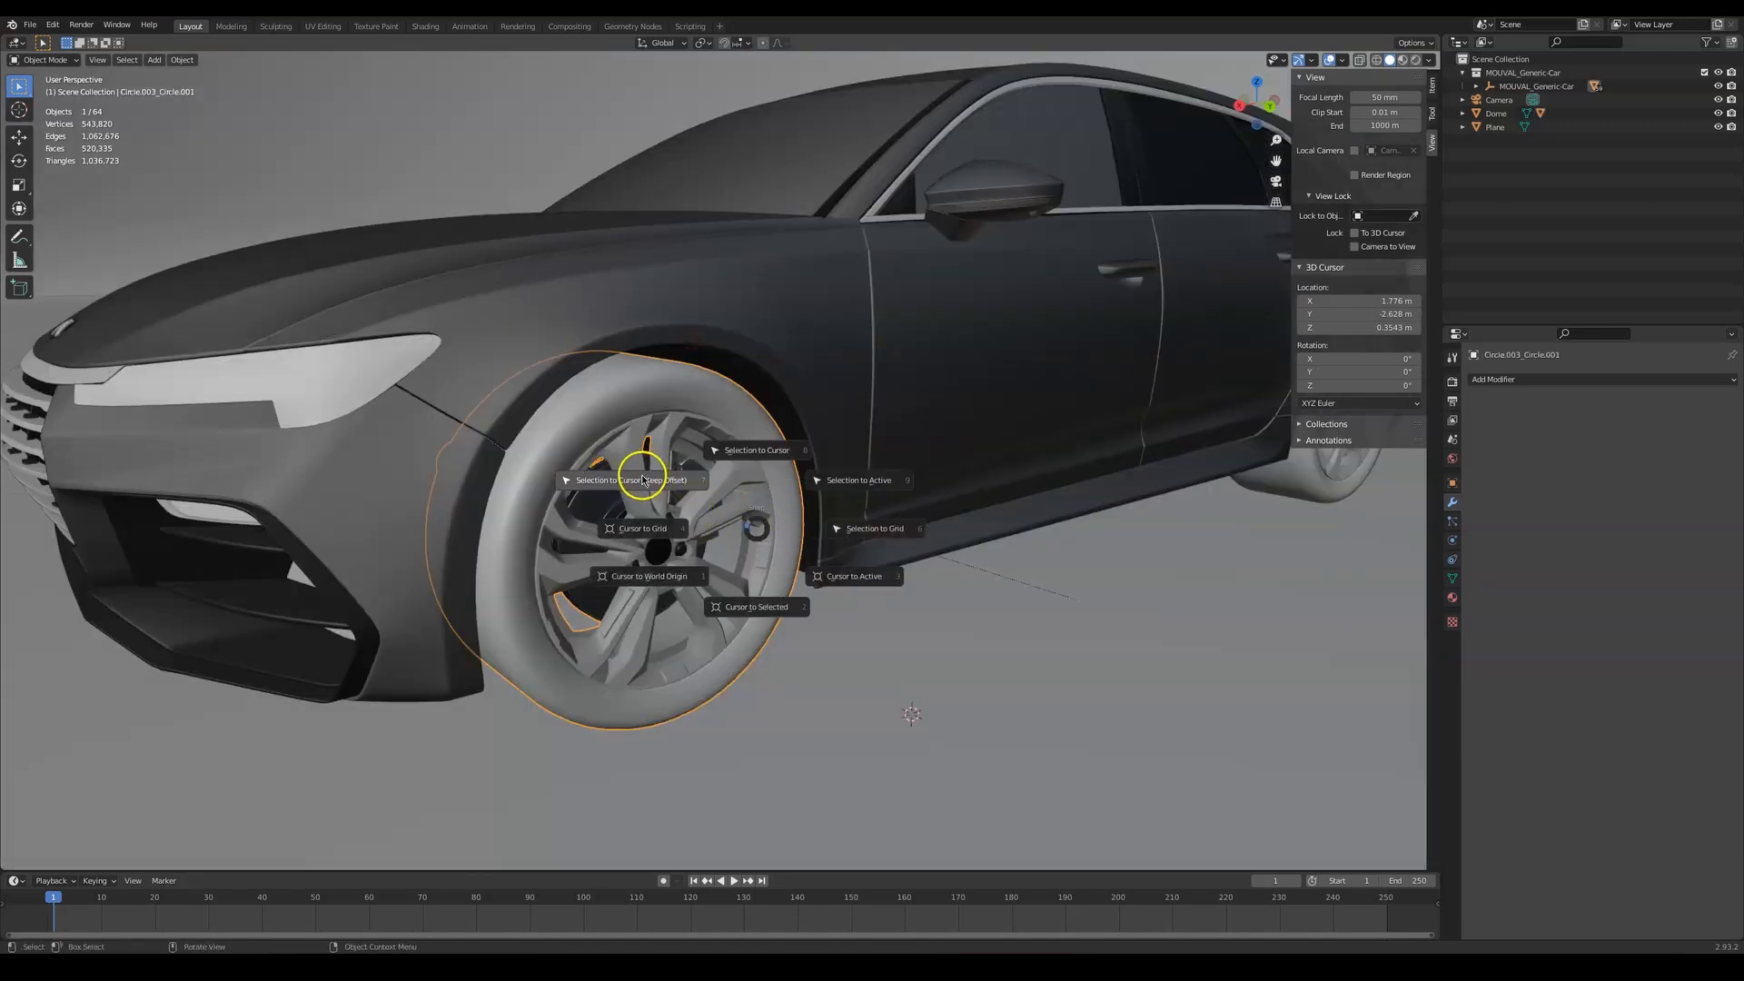
pyautogui.click(758, 608)
pyautogui.moveTo(654, 507)
pyautogui.mouseDown(button='middle')
pyautogui.moveTo(581, 502)
pyautogui.moveTo(621, 515)
pyautogui.mouseUp(button='middle')
# Add a mesh circle at the 3D cursor and rotate it 90° about the X axis
pyautogui.hotkey('shift', 'a')
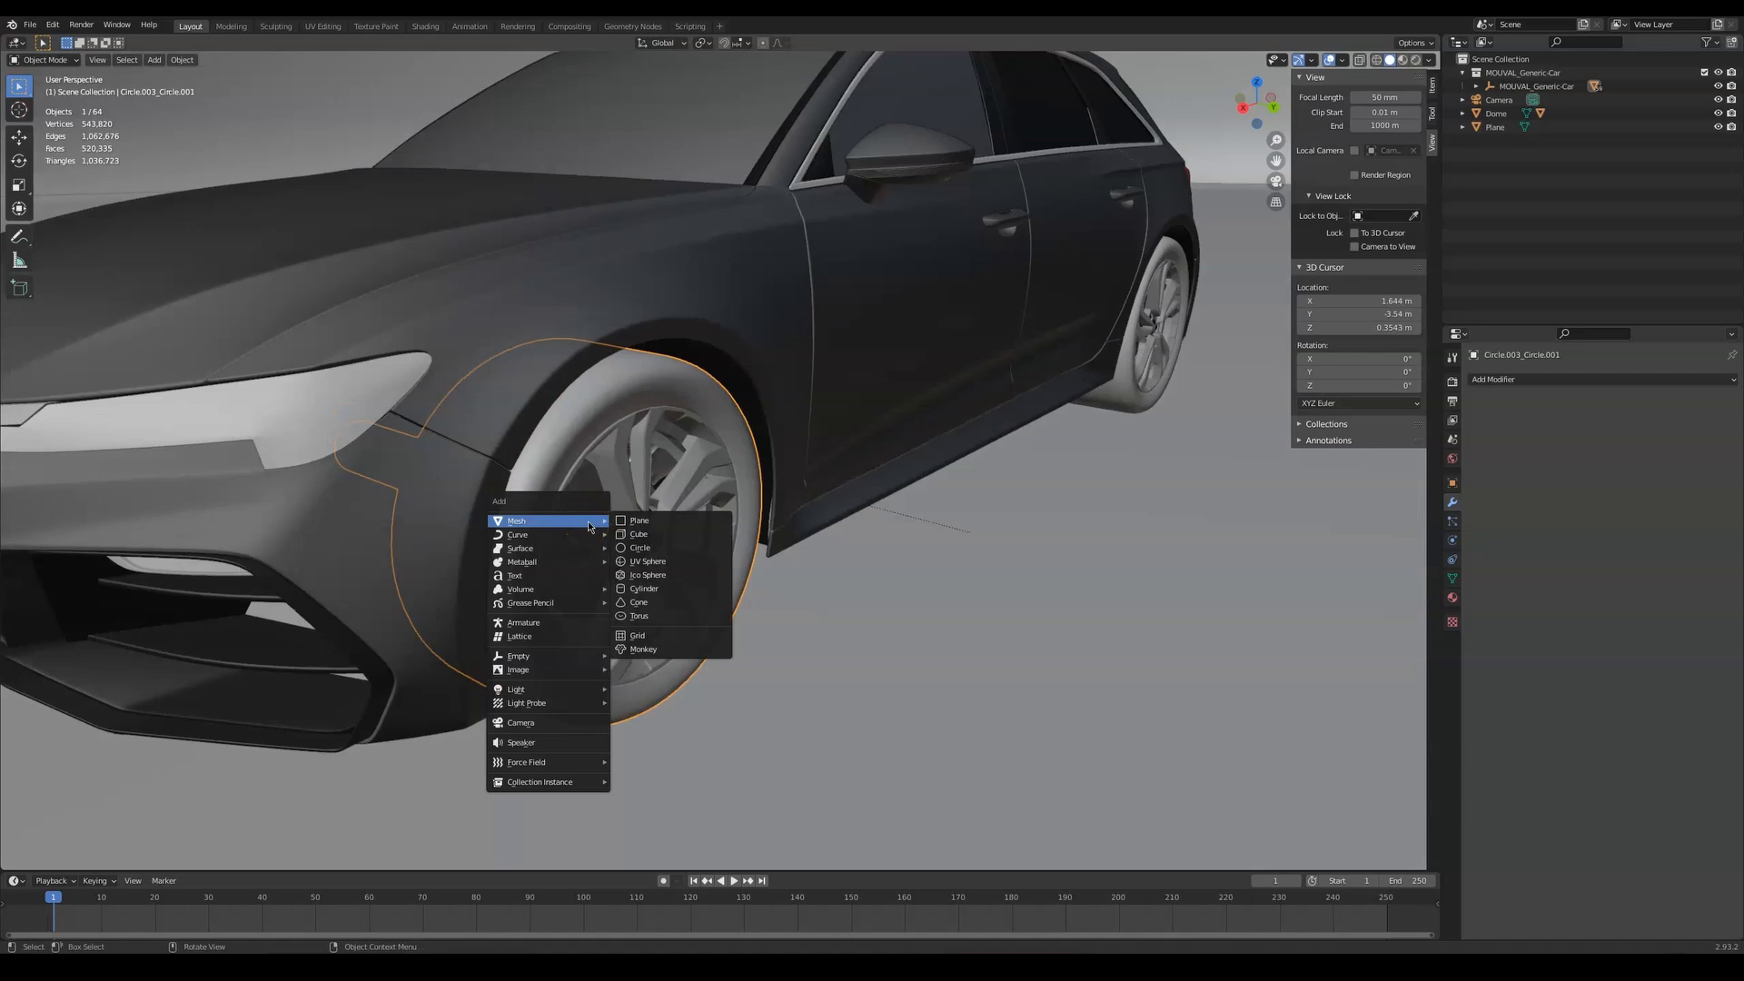
pyautogui.click(641, 549)
pyautogui.write('r')
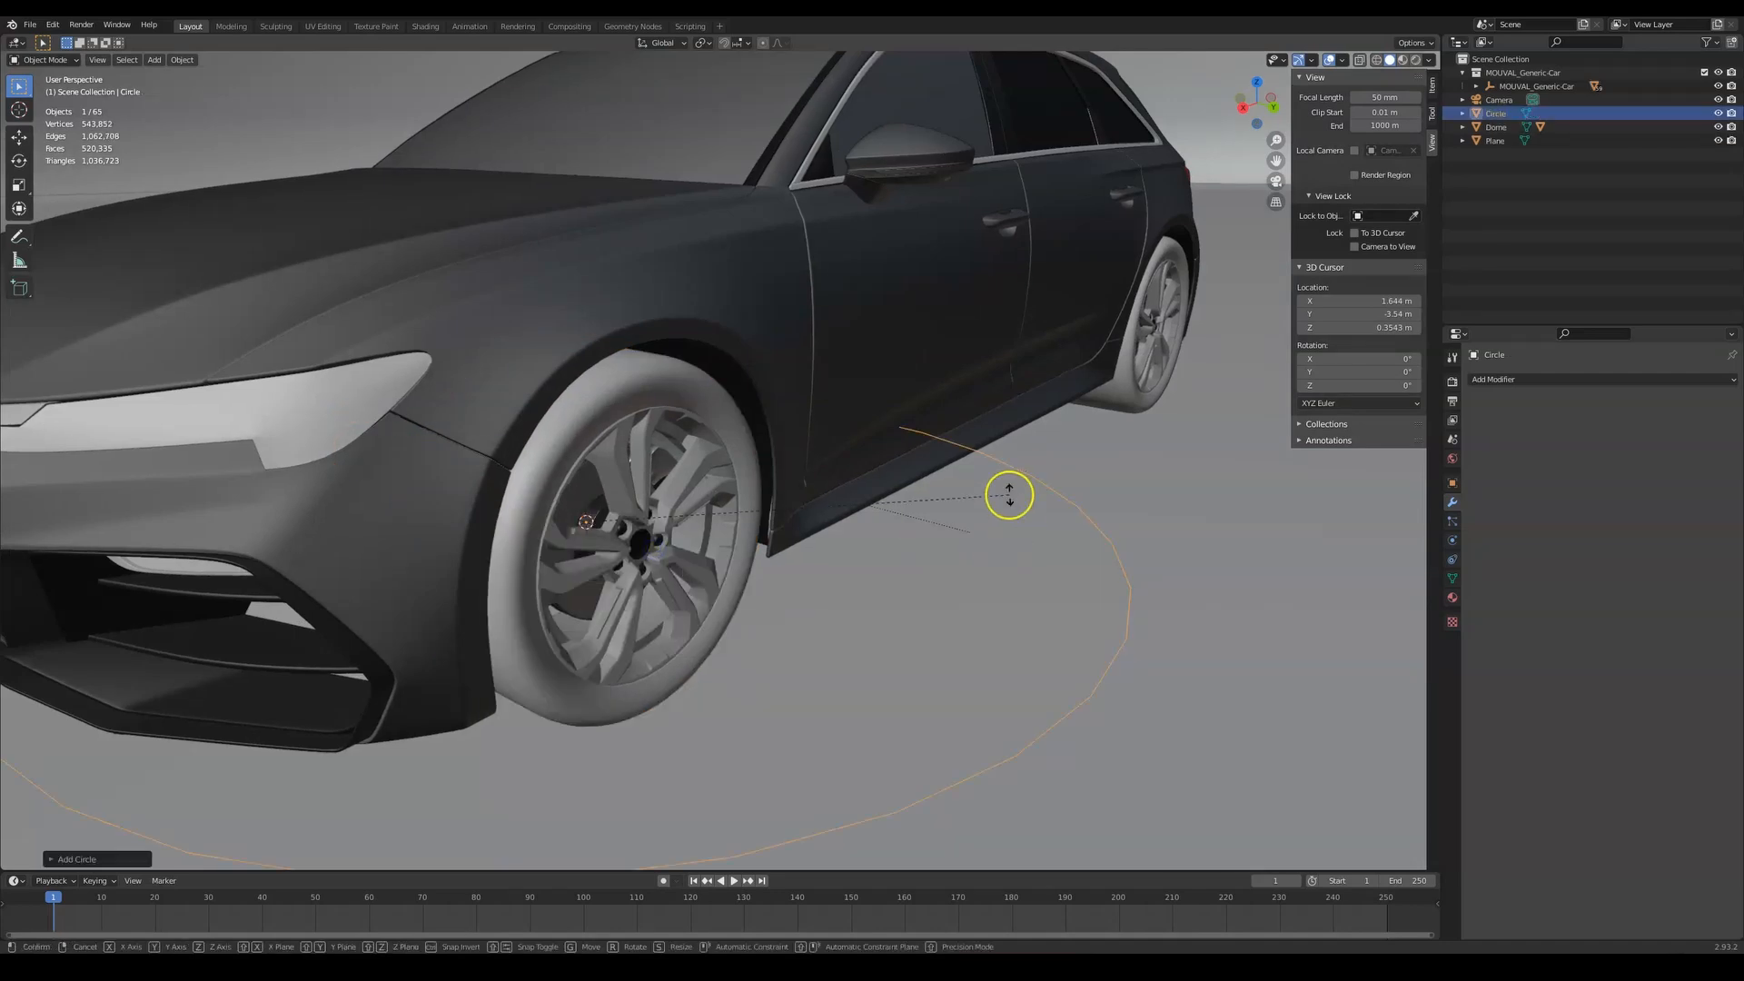
pyautogui.write('x90')
pyautogui.click(1009, 496)
# Scale the circle to the size of the front wheel arch
pyautogui.moveTo(1124, 423); pyautogui.dragTo(1058, 393, button='middle')
pyautogui.press('s')
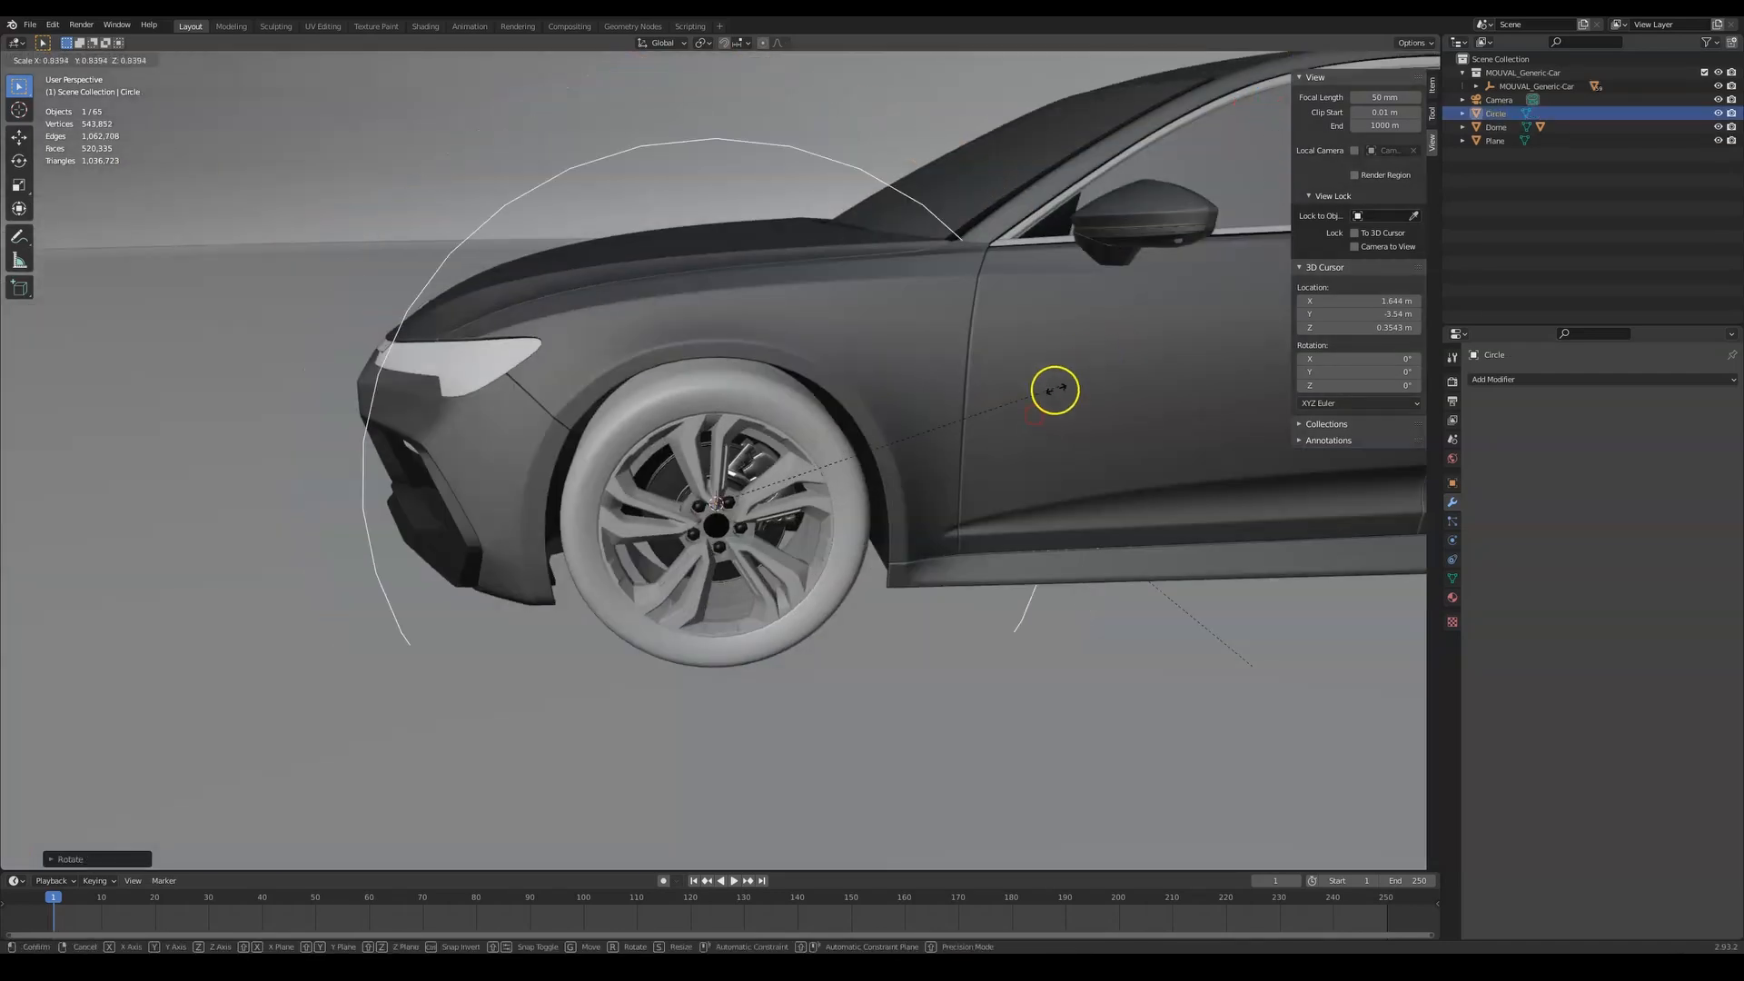
pyautogui.click(874, 491)
pyautogui.press('ctrl+KP_1')
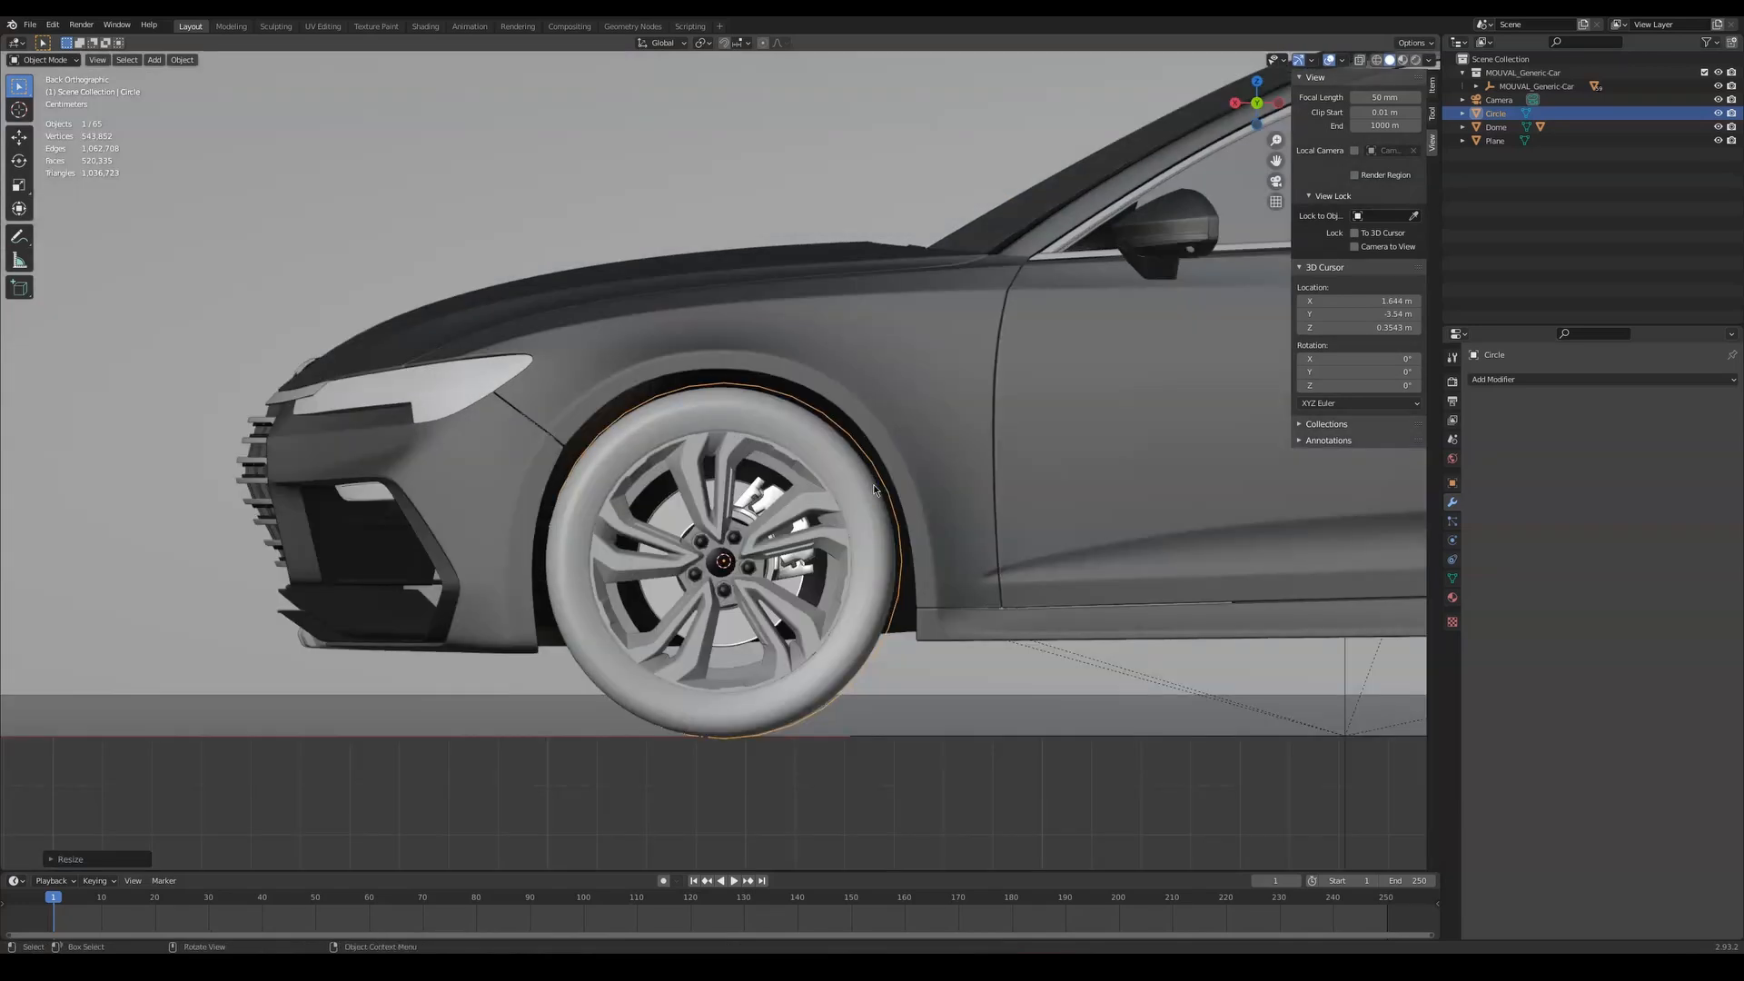
pyautogui.press('s')
pyautogui.click(931, 530)
# Move the circle outward beside the car body and align it with the front wheel arch in the side view
pyautogui.moveTo(867, 459); pyautogui.dragTo(923, 491, button='middle')
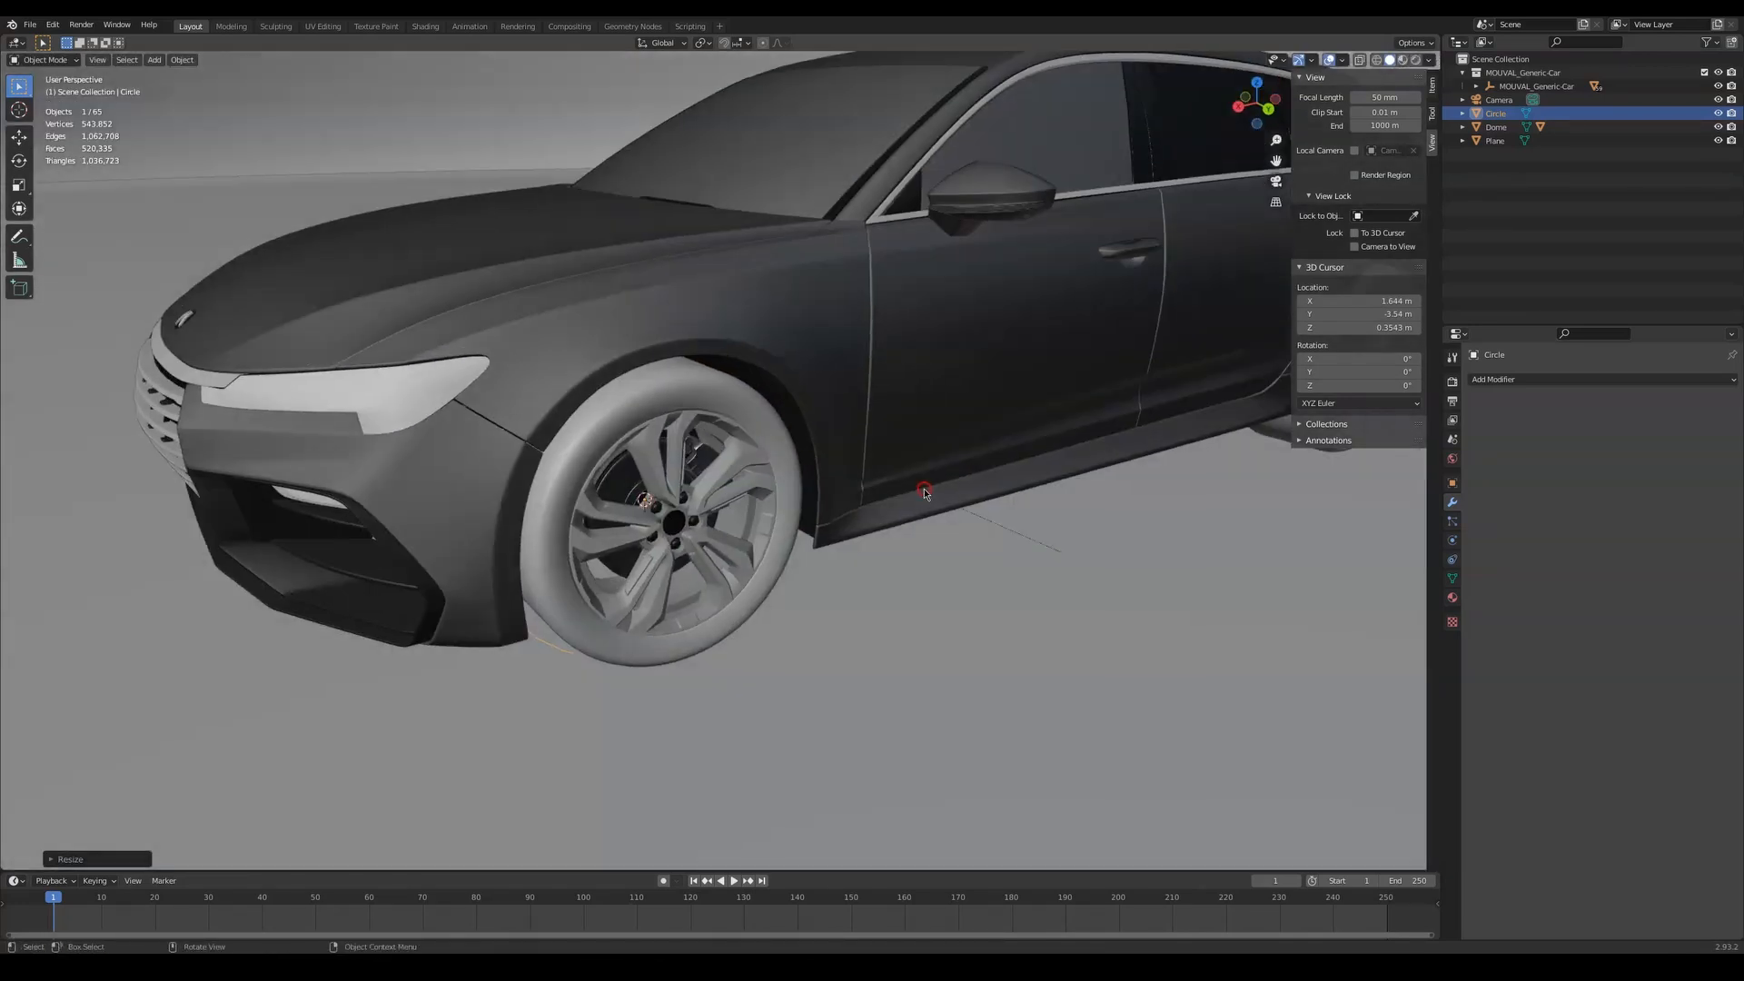
pyautogui.press('g')
pyautogui.click(988, 549)
pyautogui.press('ctrl+KP_1')
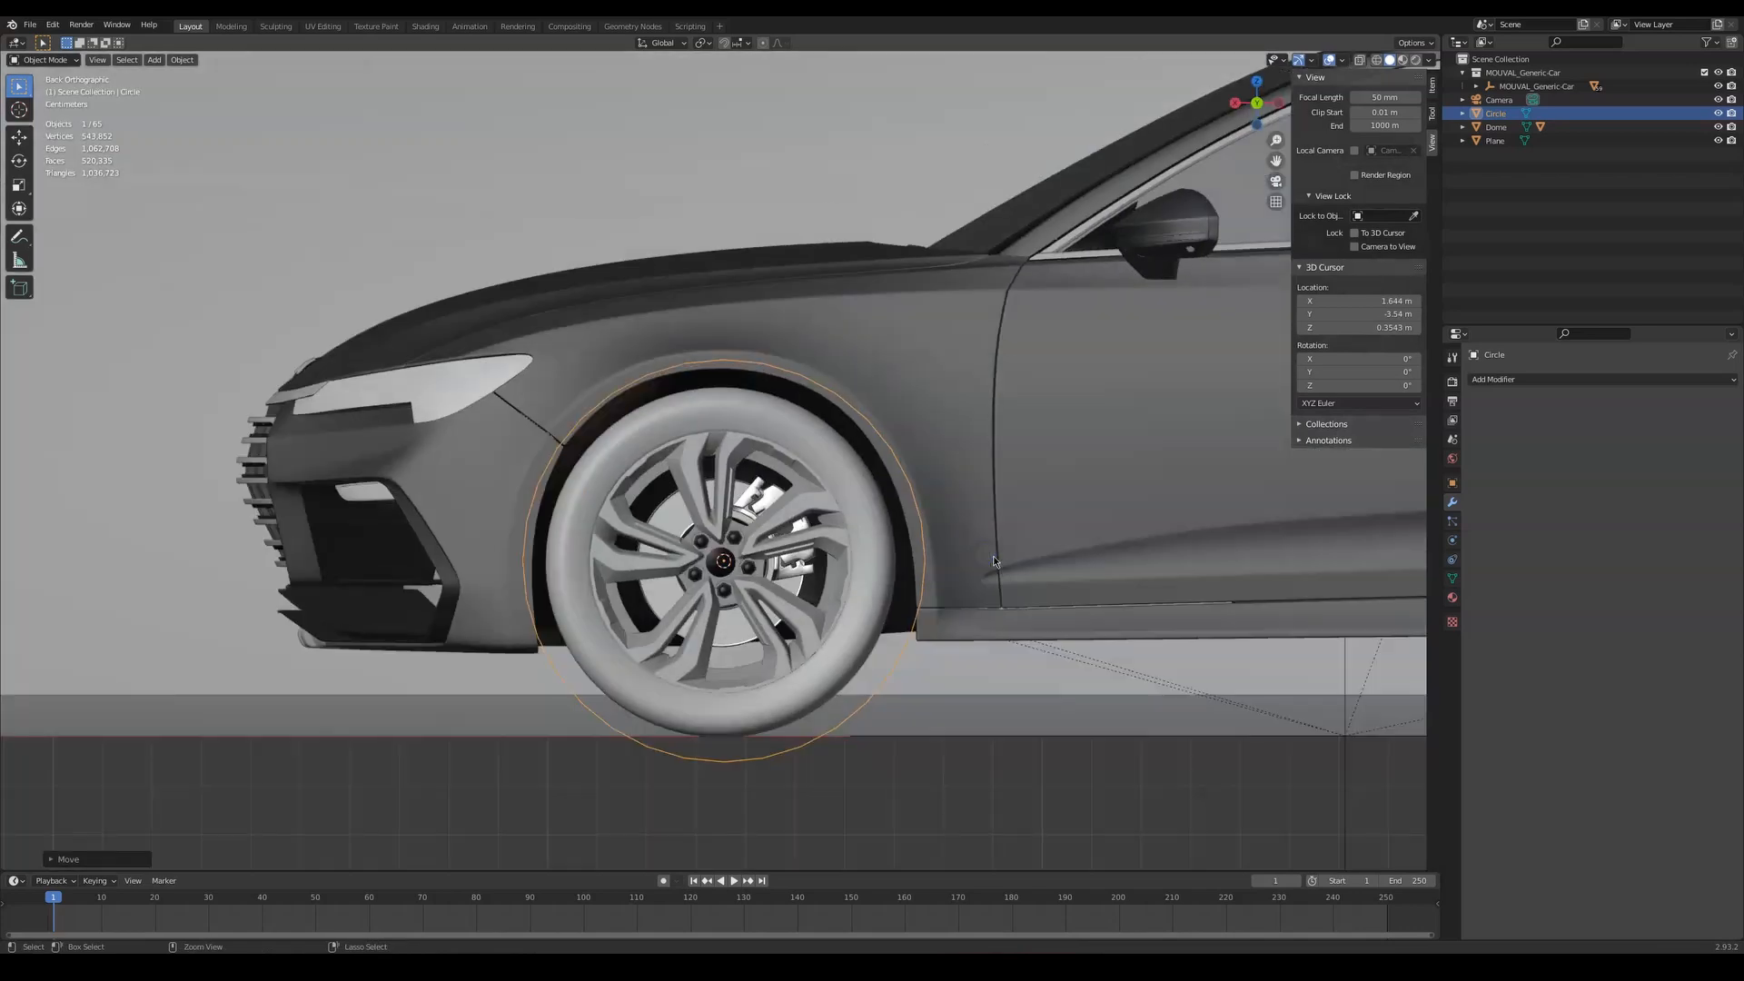
pyautogui.press('g')
pyautogui.click(1037, 524)
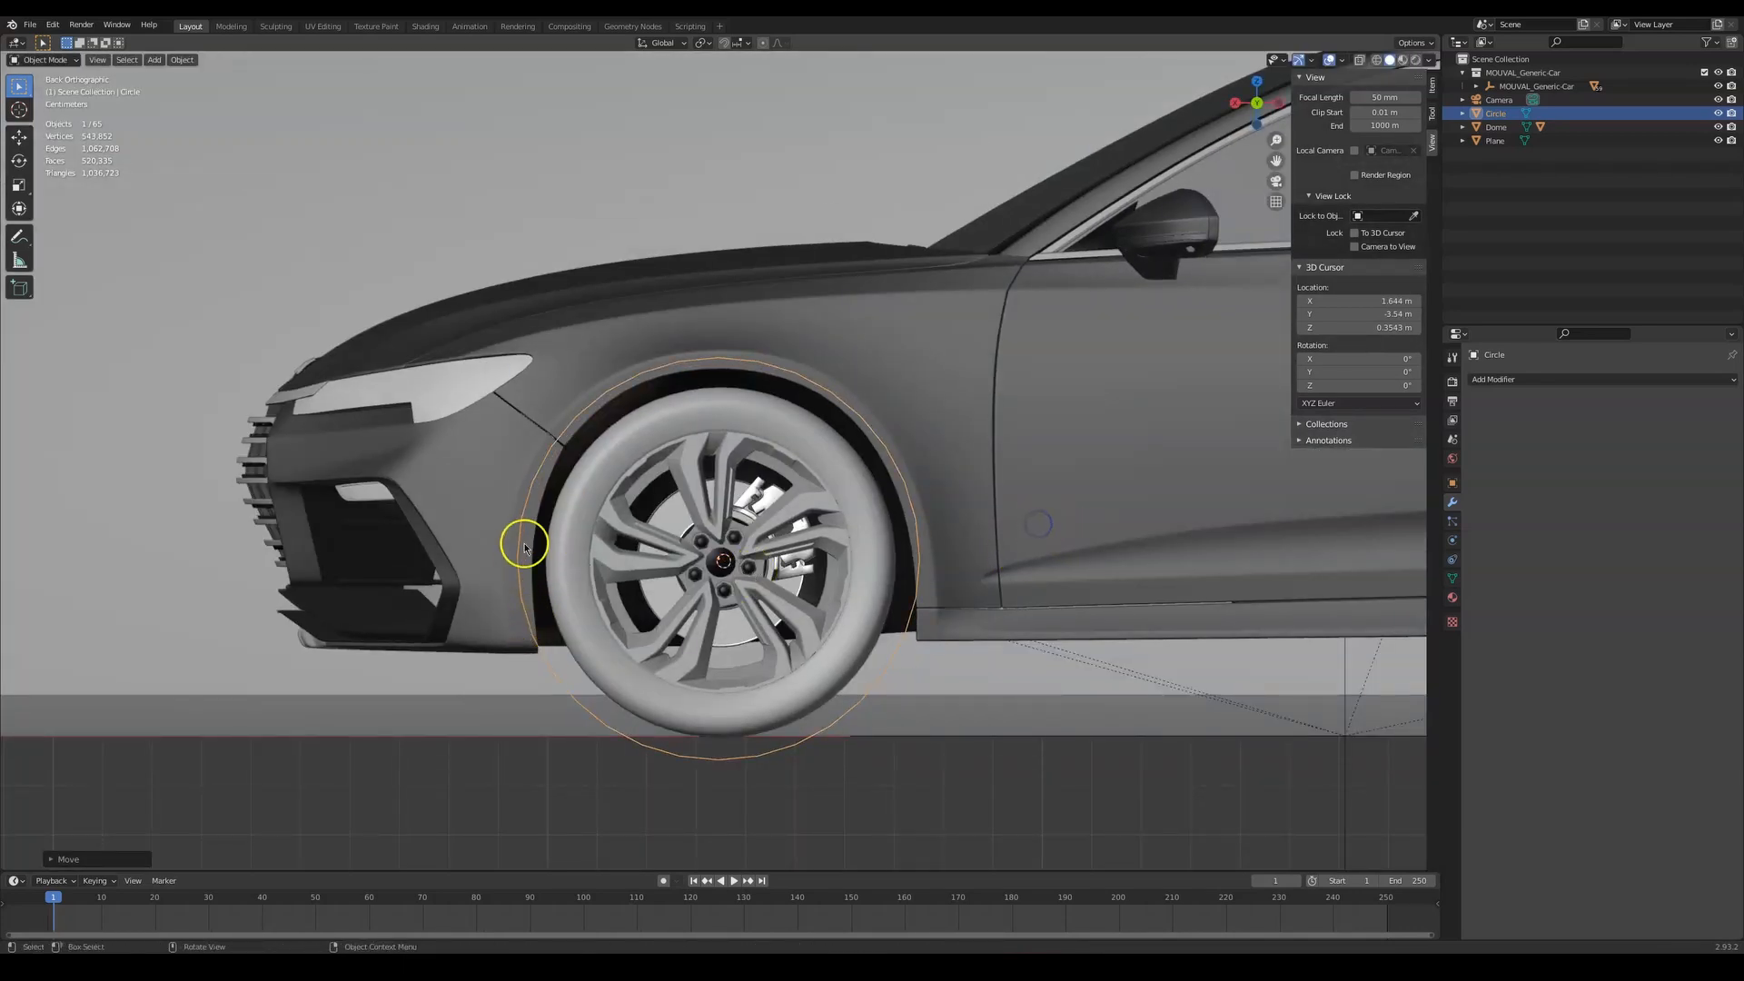
# Delete the circle's lower vertices below the car body, leaving an open arc over the wheel
pyautogui.press('Tab')
pyautogui.click(550, 670)
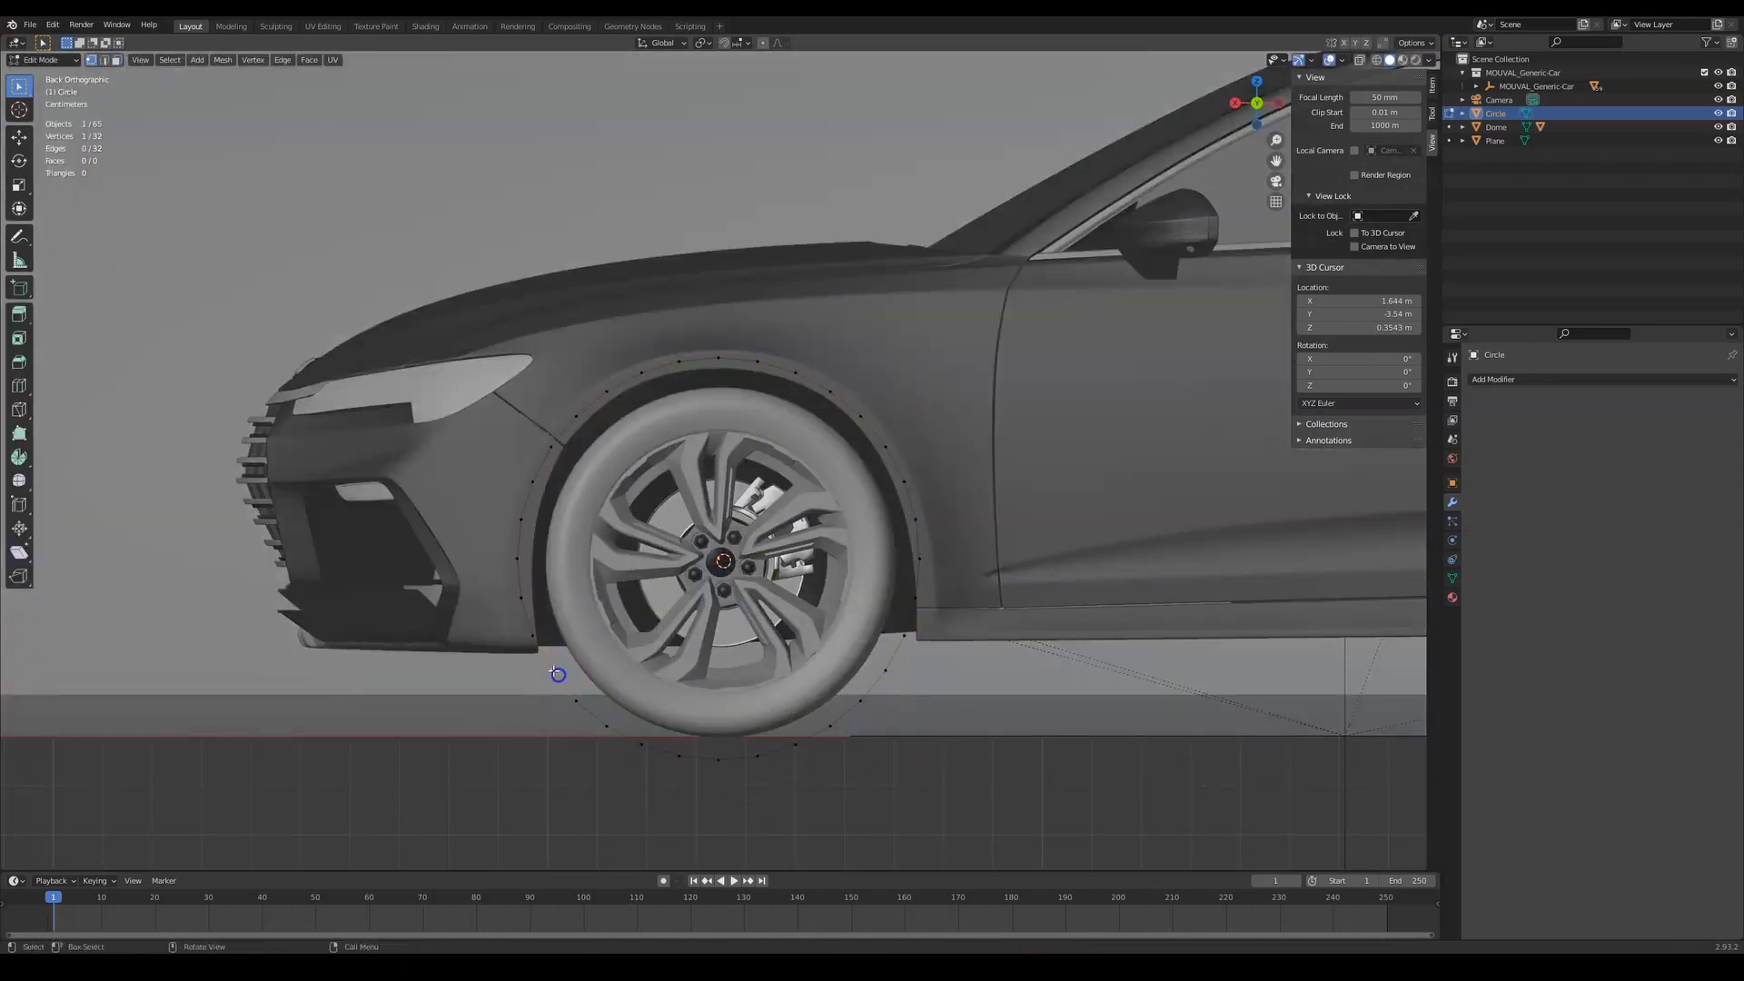
pyautogui.keyDown('ctrl'); pyautogui.click(886, 669); pyautogui.keyUp('ctrl')
pyautogui.press('x')
pyautogui.click(887, 667)
# Move the lowest vertices at the arc's rear end to follow the wheel arch down to the sill
pyautogui.press('g')
pyautogui.click(962, 642)
pyautogui.click(923, 597)
pyautogui.press('g')
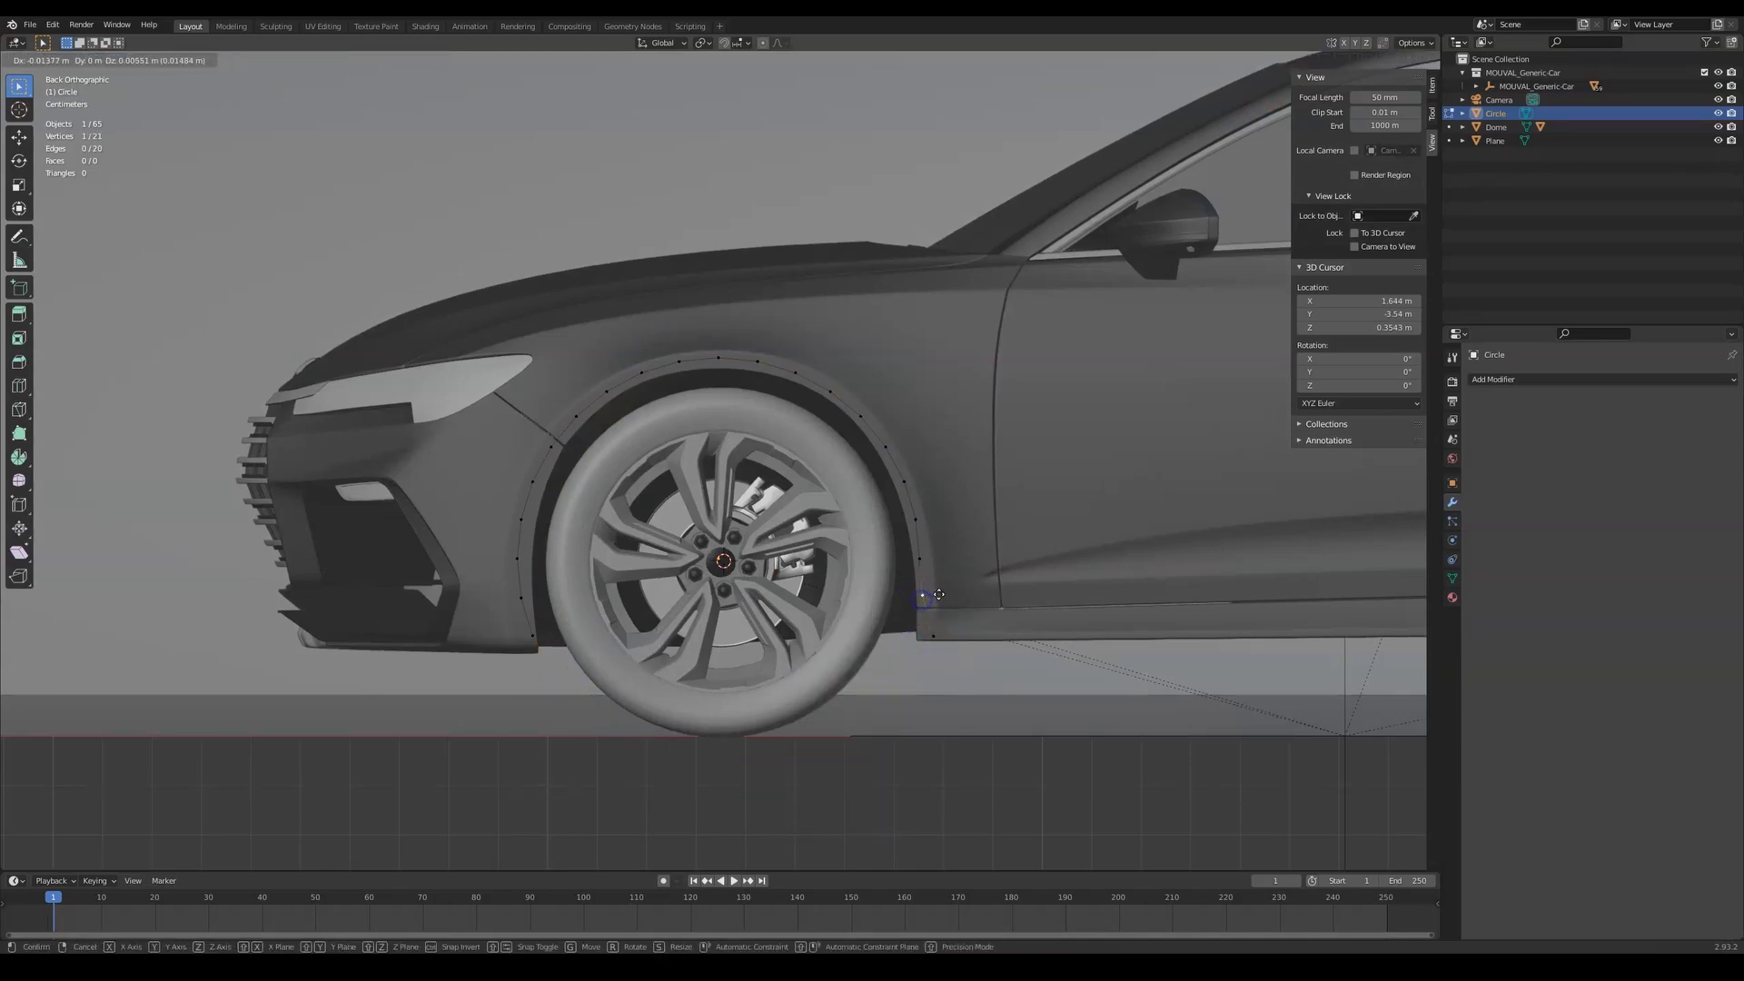
pyautogui.click(941, 596)
pyautogui.click(922, 558)
pyautogui.press('g')
pyautogui.click(928, 555)
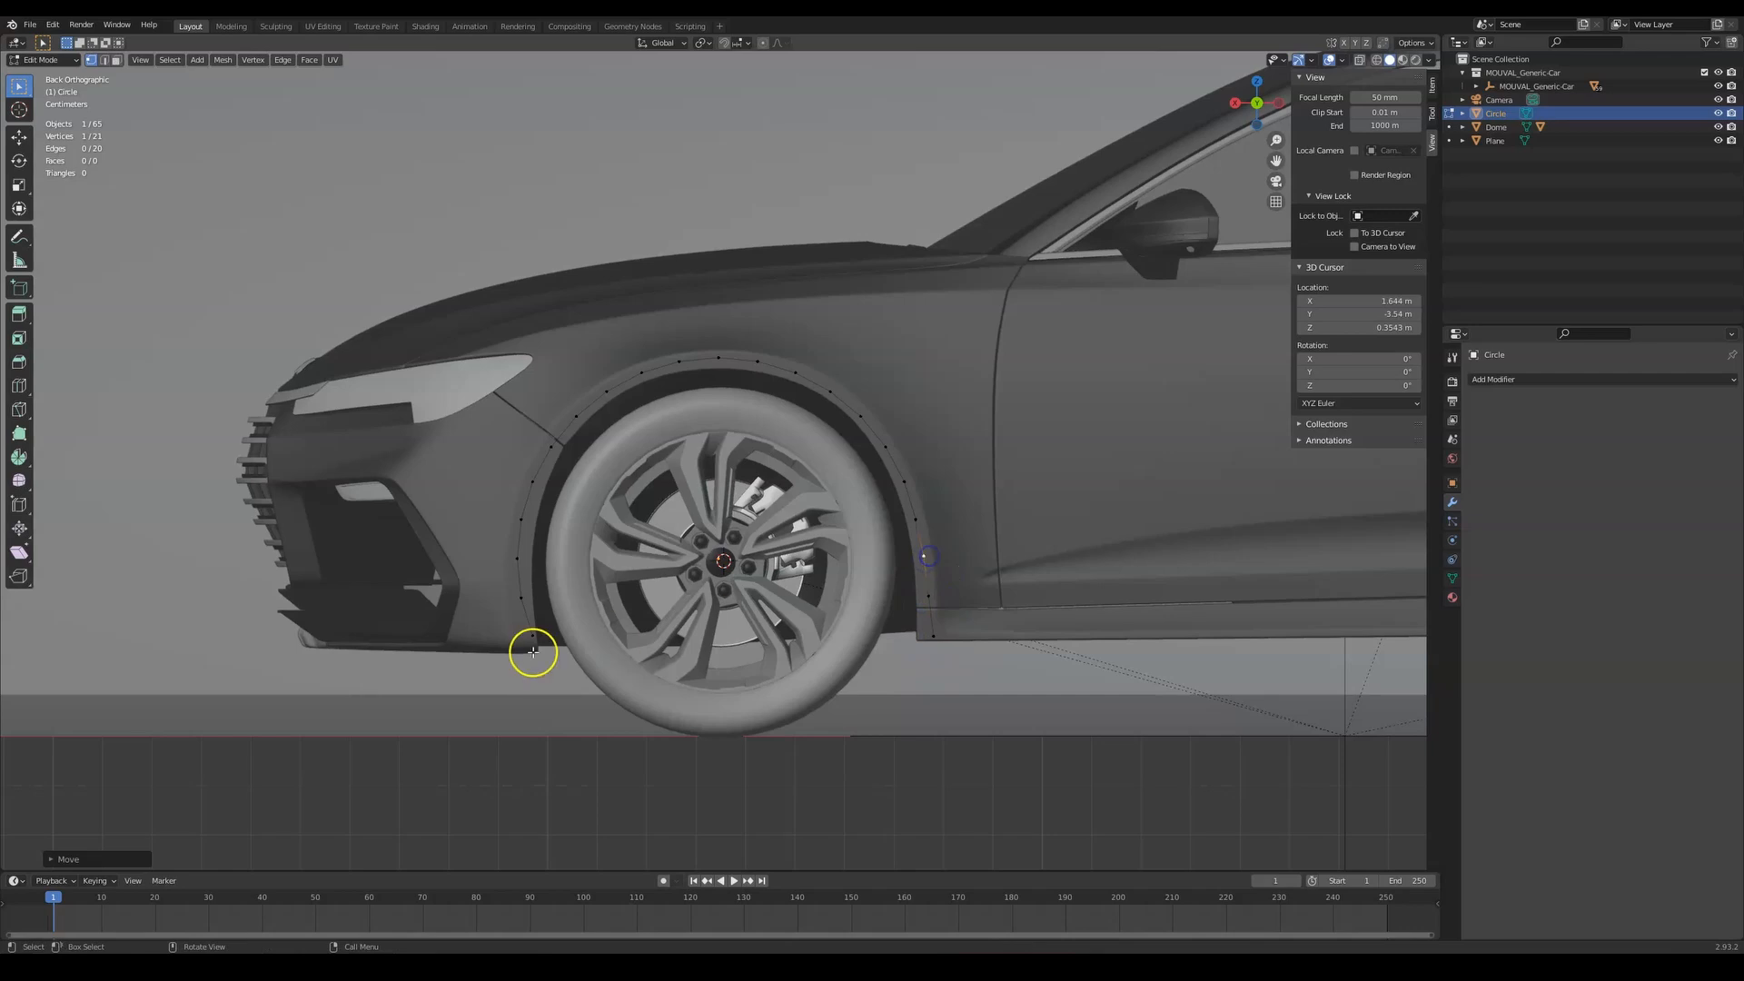
# Adjust the lowest vertices at the arc's front end to follow the bumper side of the wheel arch
pyautogui.click(533, 653)
pyautogui.press('g')
pyautogui.click(528, 643)
pyautogui.click(520, 590)
pyautogui.press('g')
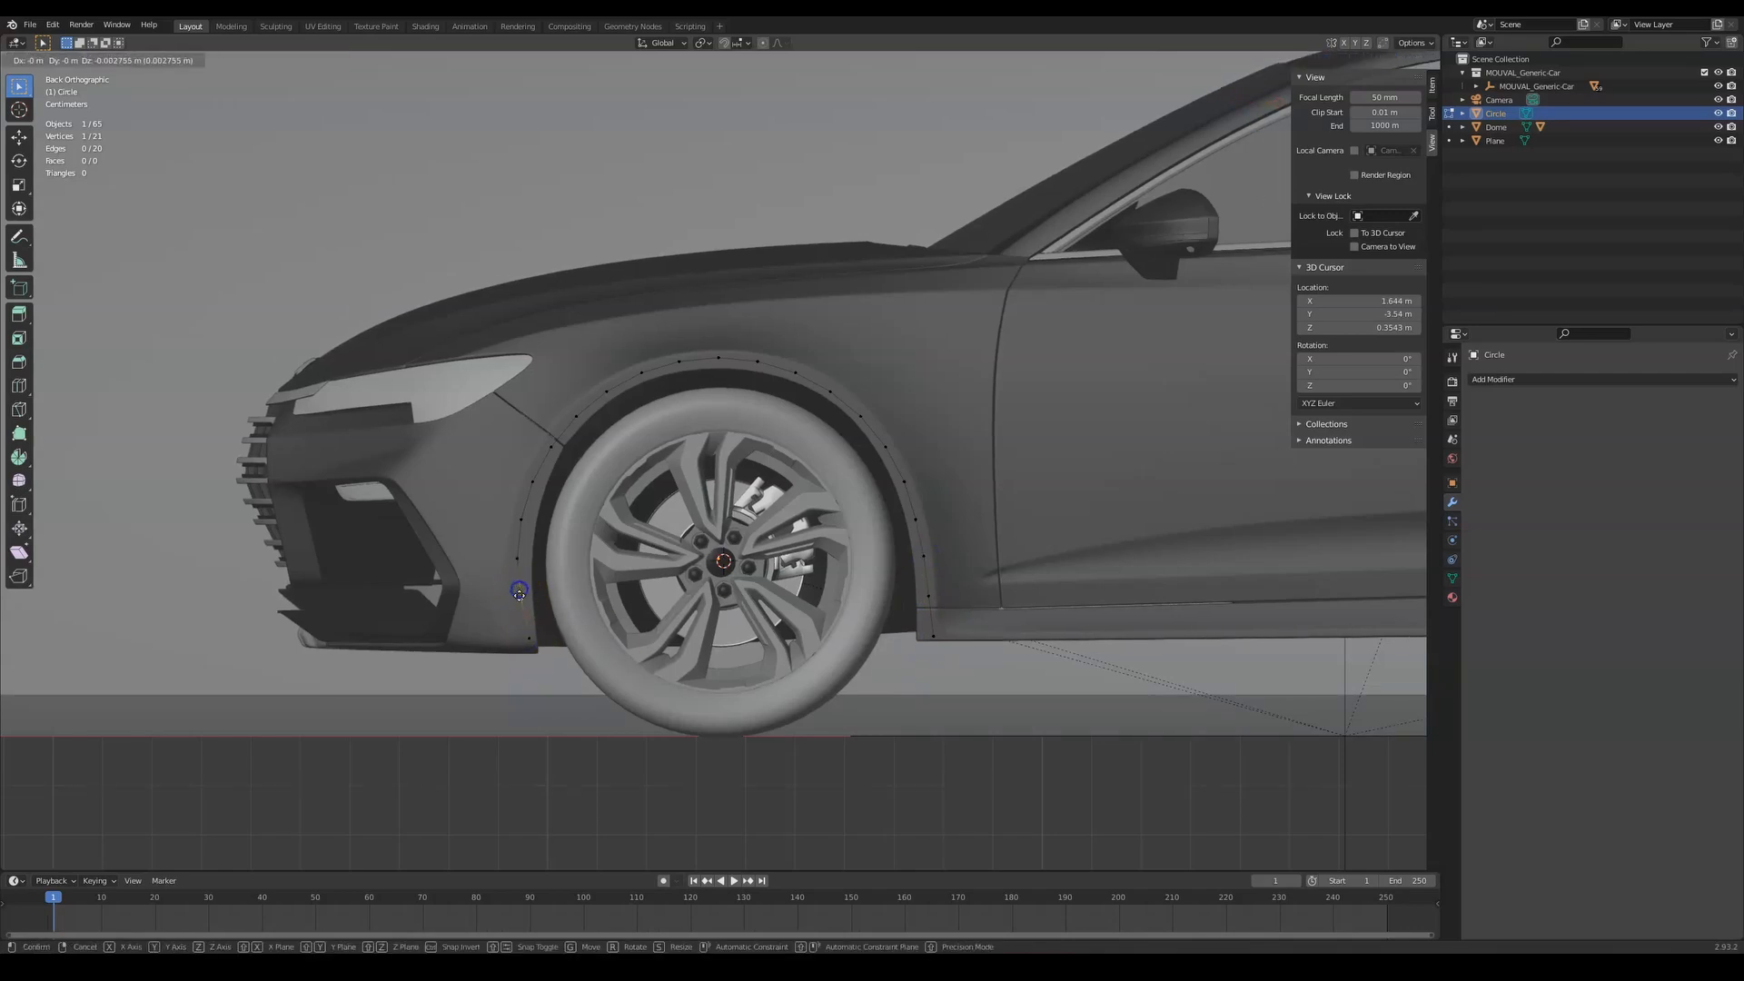
pyautogui.click(520, 591)
pyautogui.click(526, 633)
pyautogui.press('g')
pyautogui.click(528, 648)
pyautogui.press('Tab')
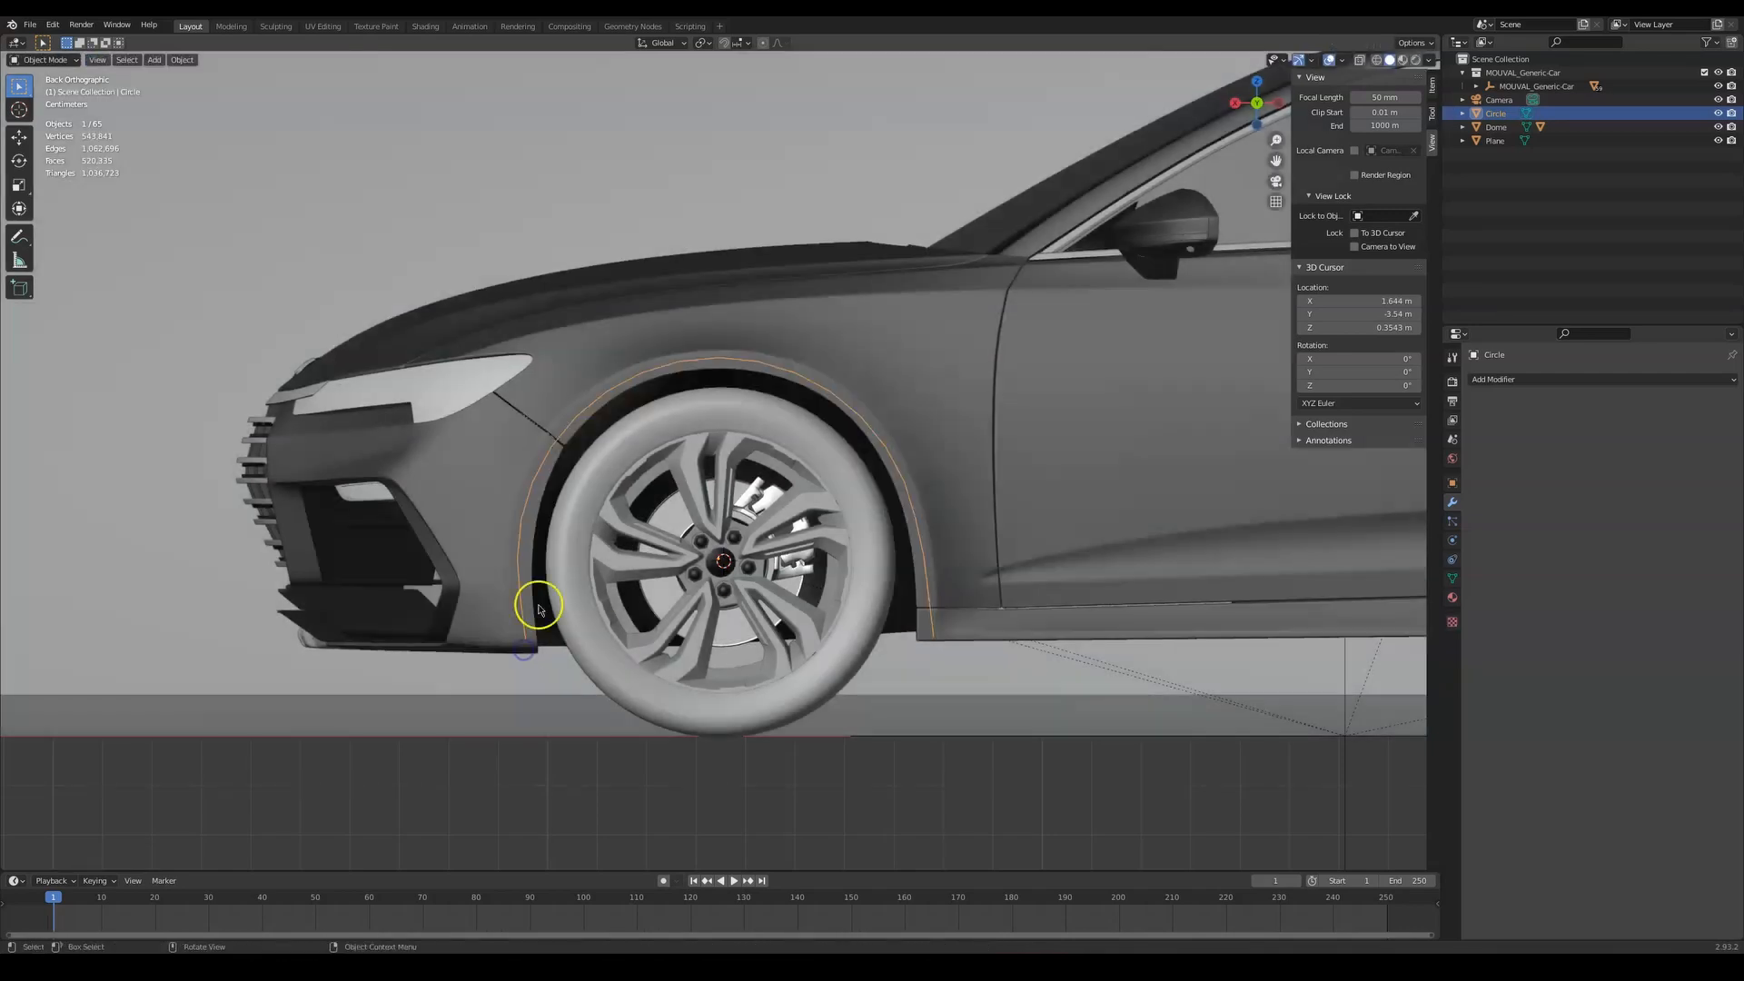
# Add a Shrinkwrap modifier to the arc with the car body Front_Doors_Plane.081 as its target
pyautogui.moveTo(572, 411); pyautogui.dragTo(678, 449, button='middle')
pyautogui.click(1564, 379)
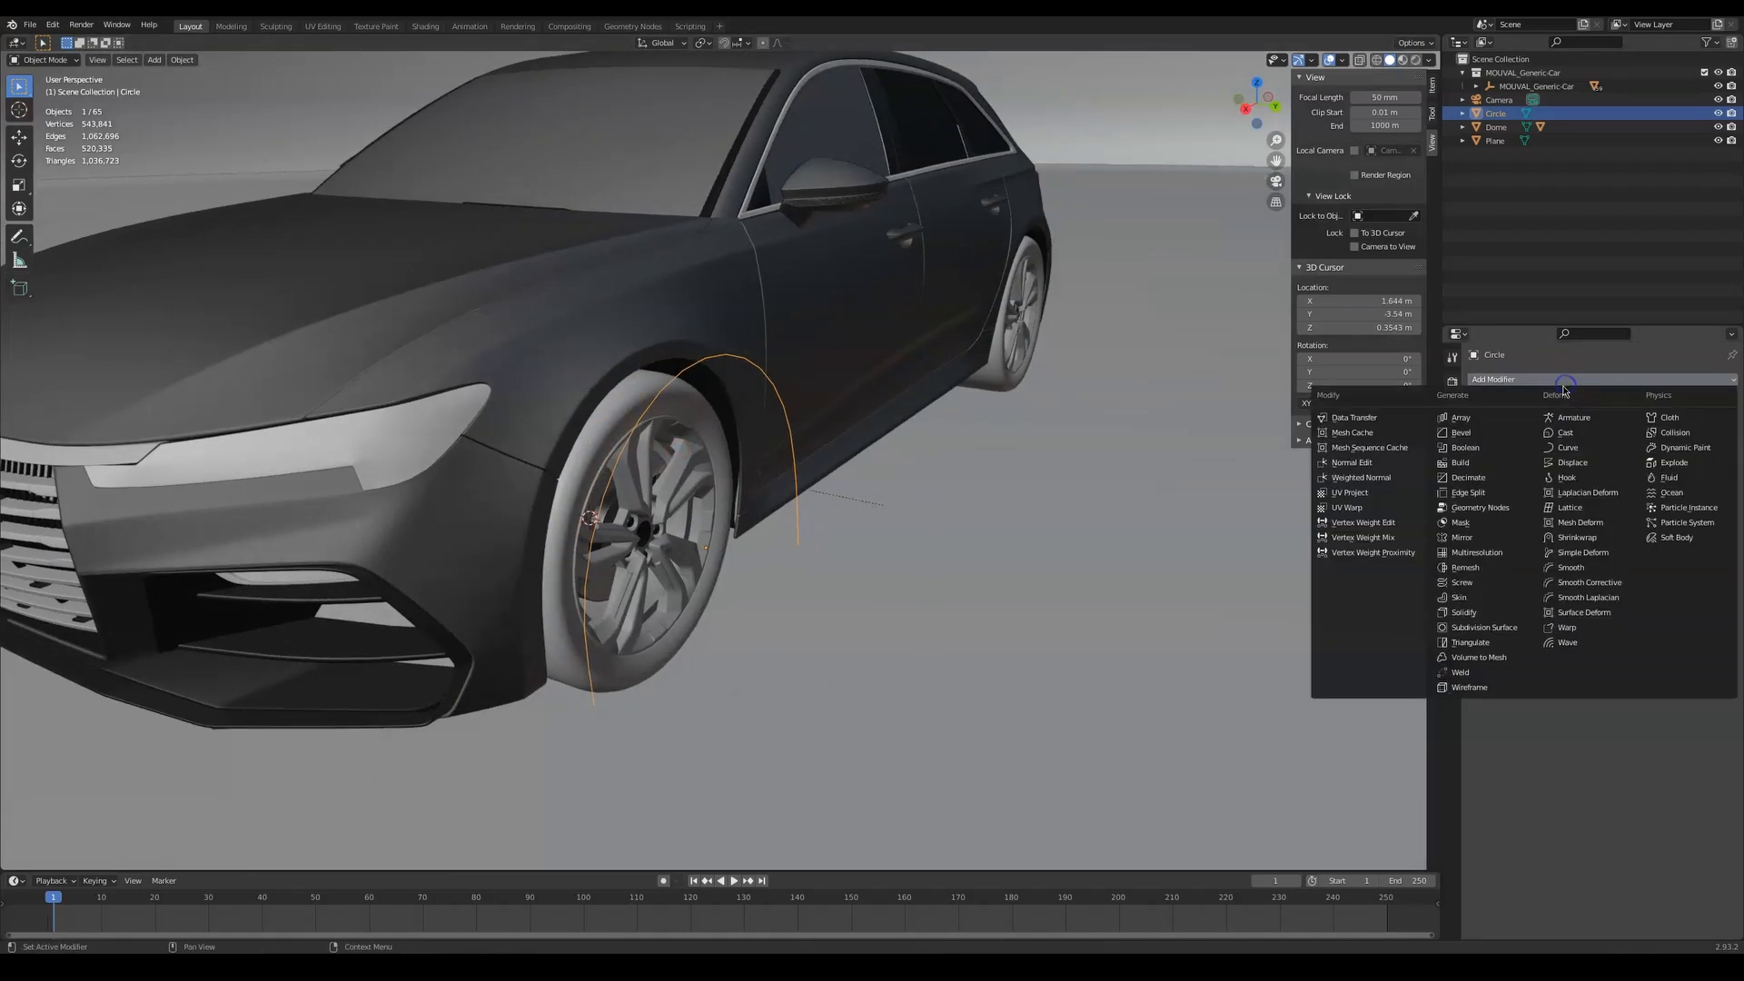
pyautogui.click(1577, 537)
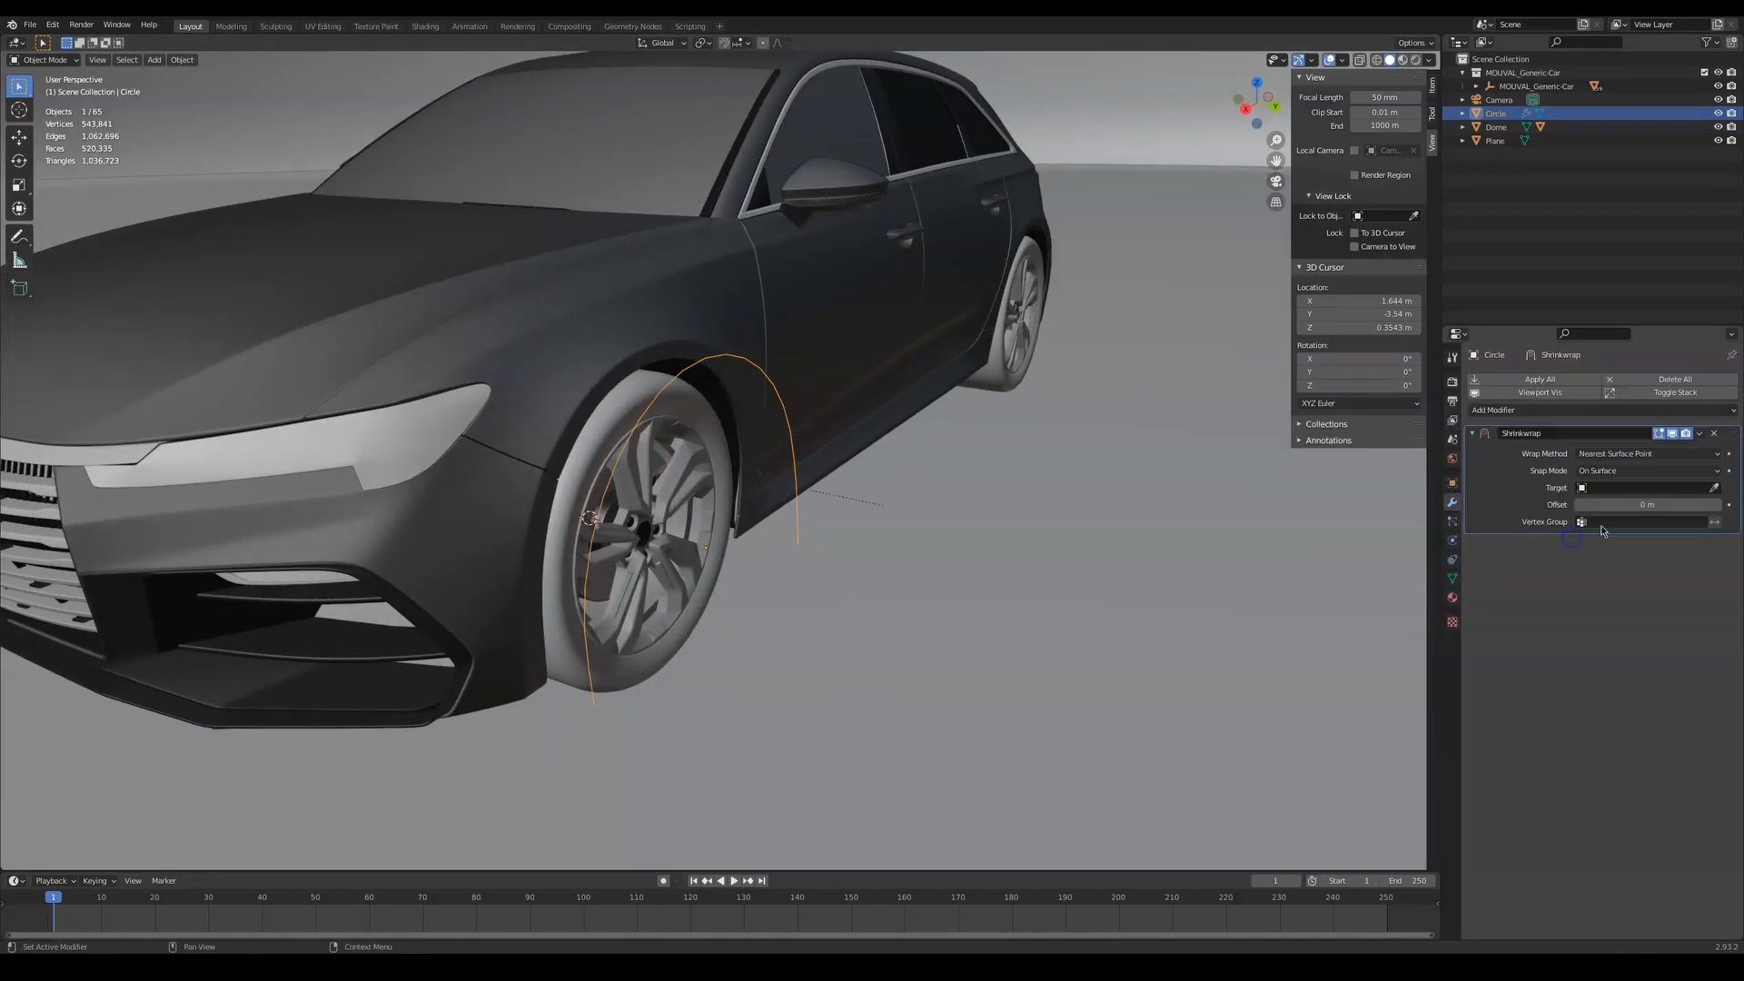
pyautogui.click(1714, 488)
pyautogui.click(789, 333)
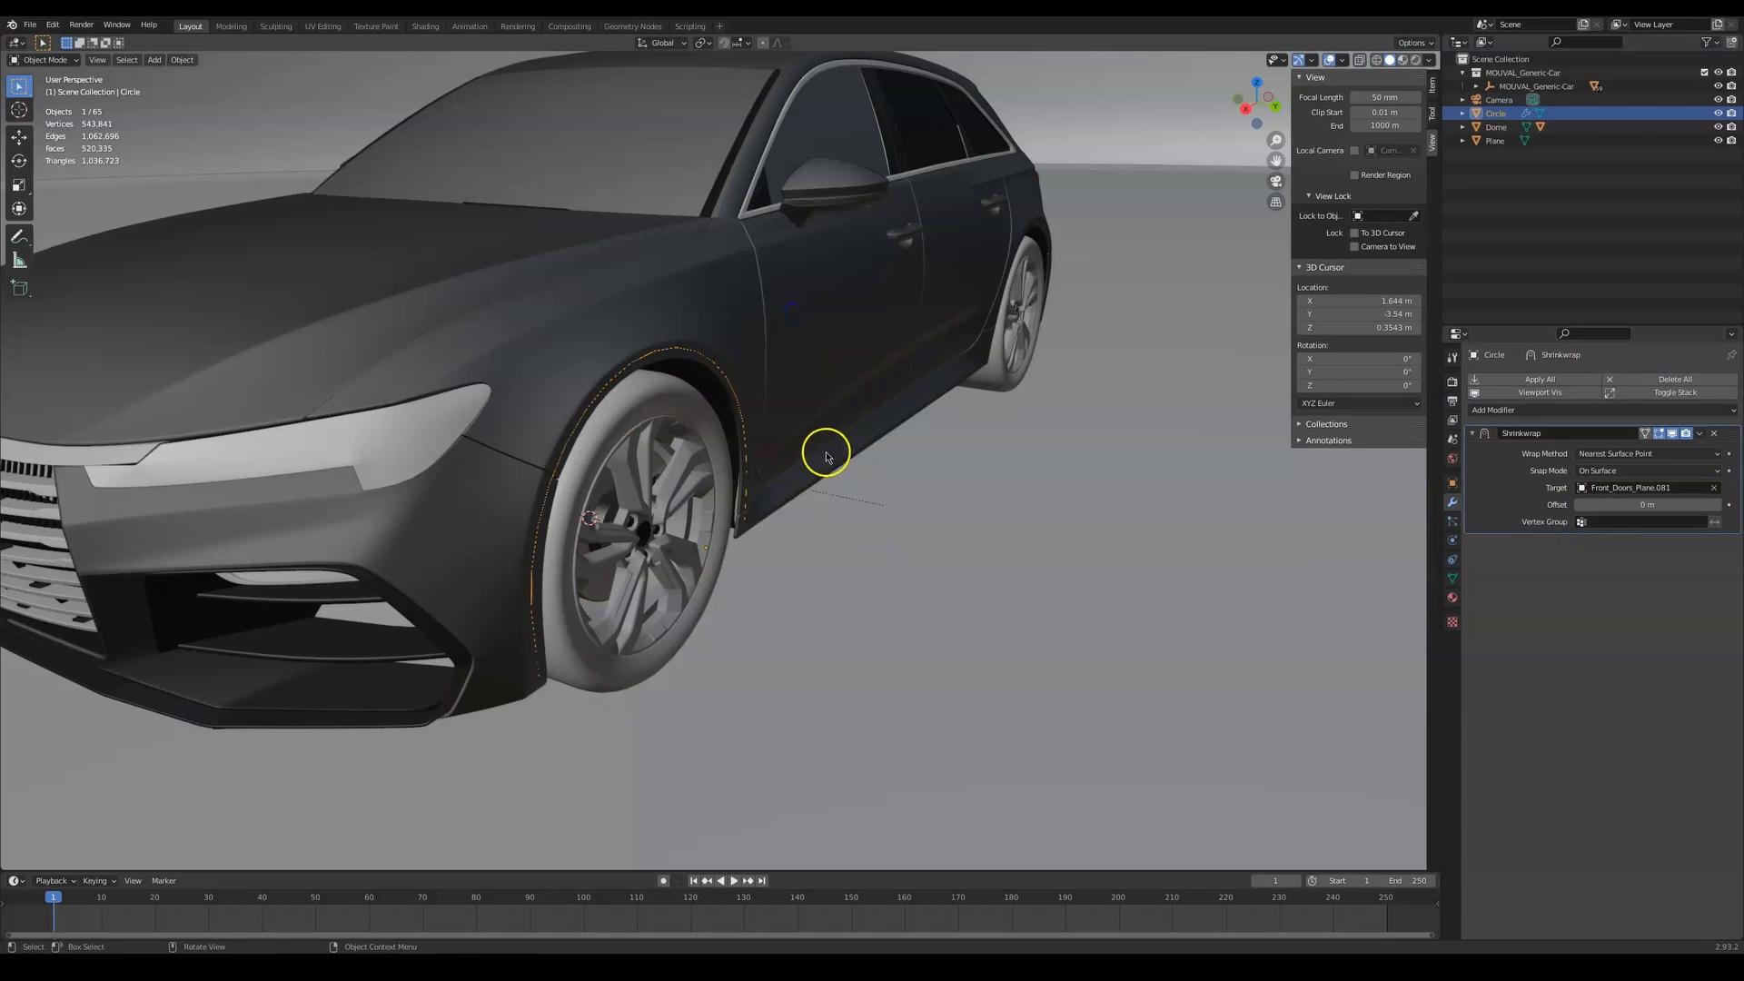
# Inspect how the shrinkwrapped arc follows the car body around the front wheel arch
pyautogui.click(506, 383)
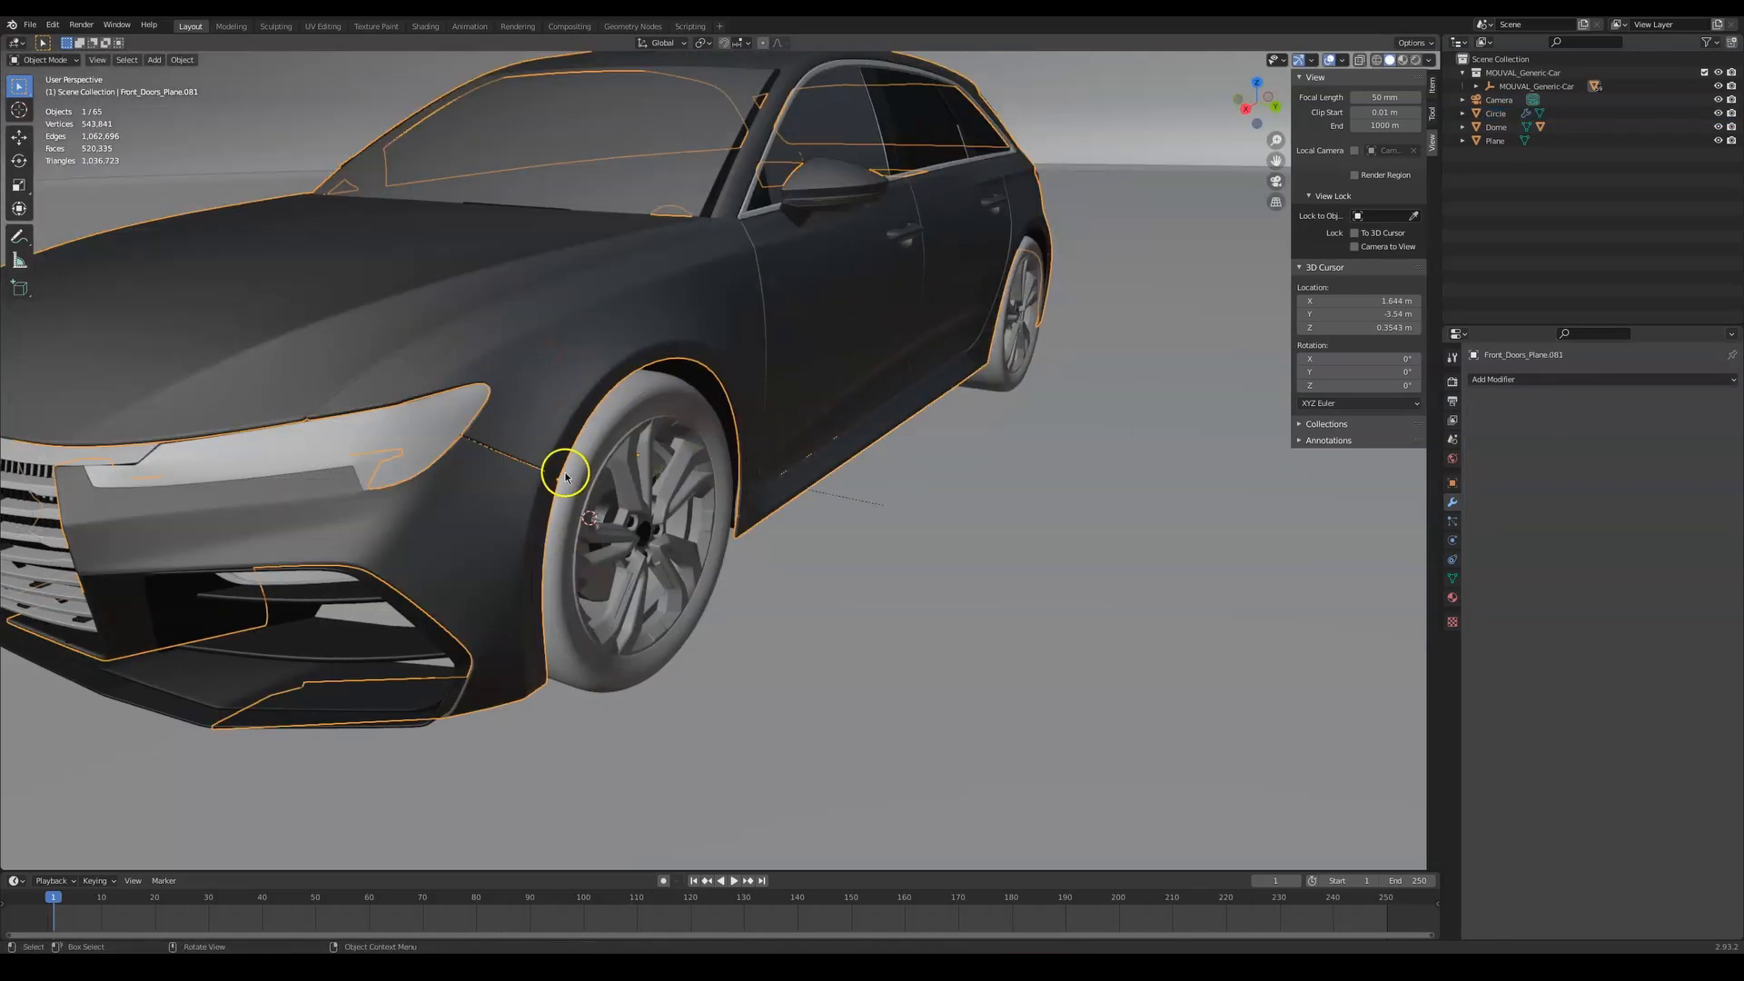
pyautogui.click(550, 497)
pyautogui.click(548, 500)
pyautogui.click(547, 491)
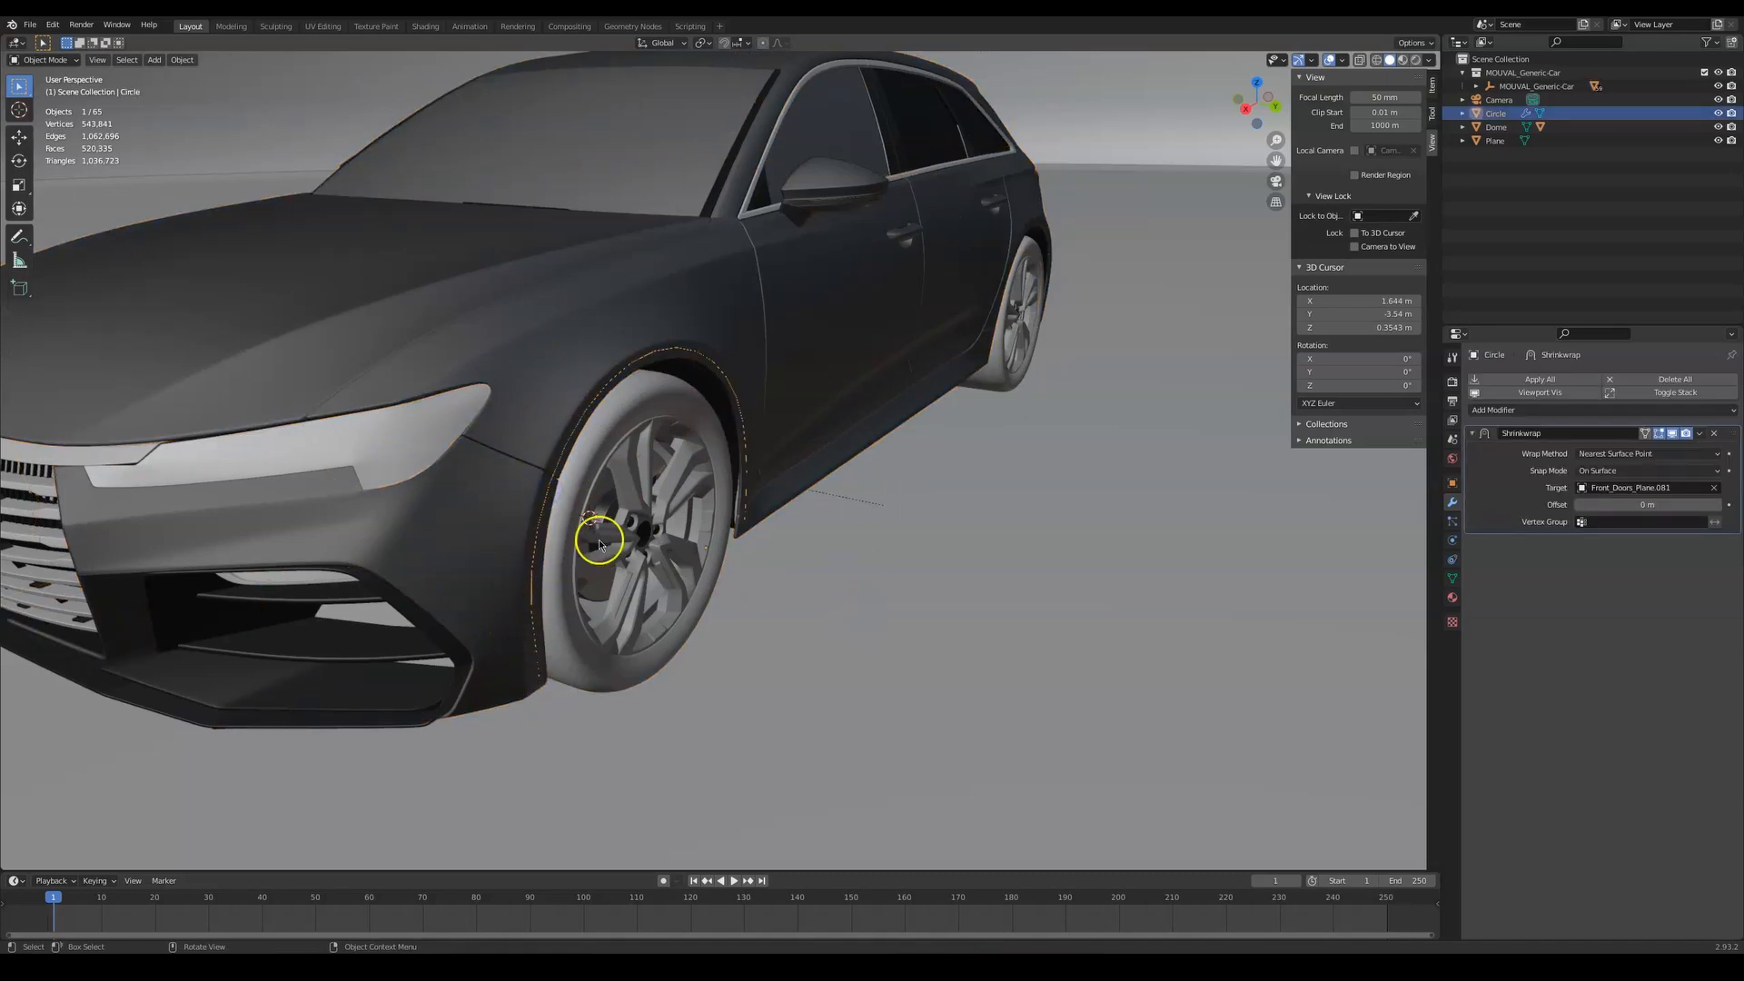
pyautogui.moveTo(714, 334); pyautogui.dragTo(974, 429, button='middle')
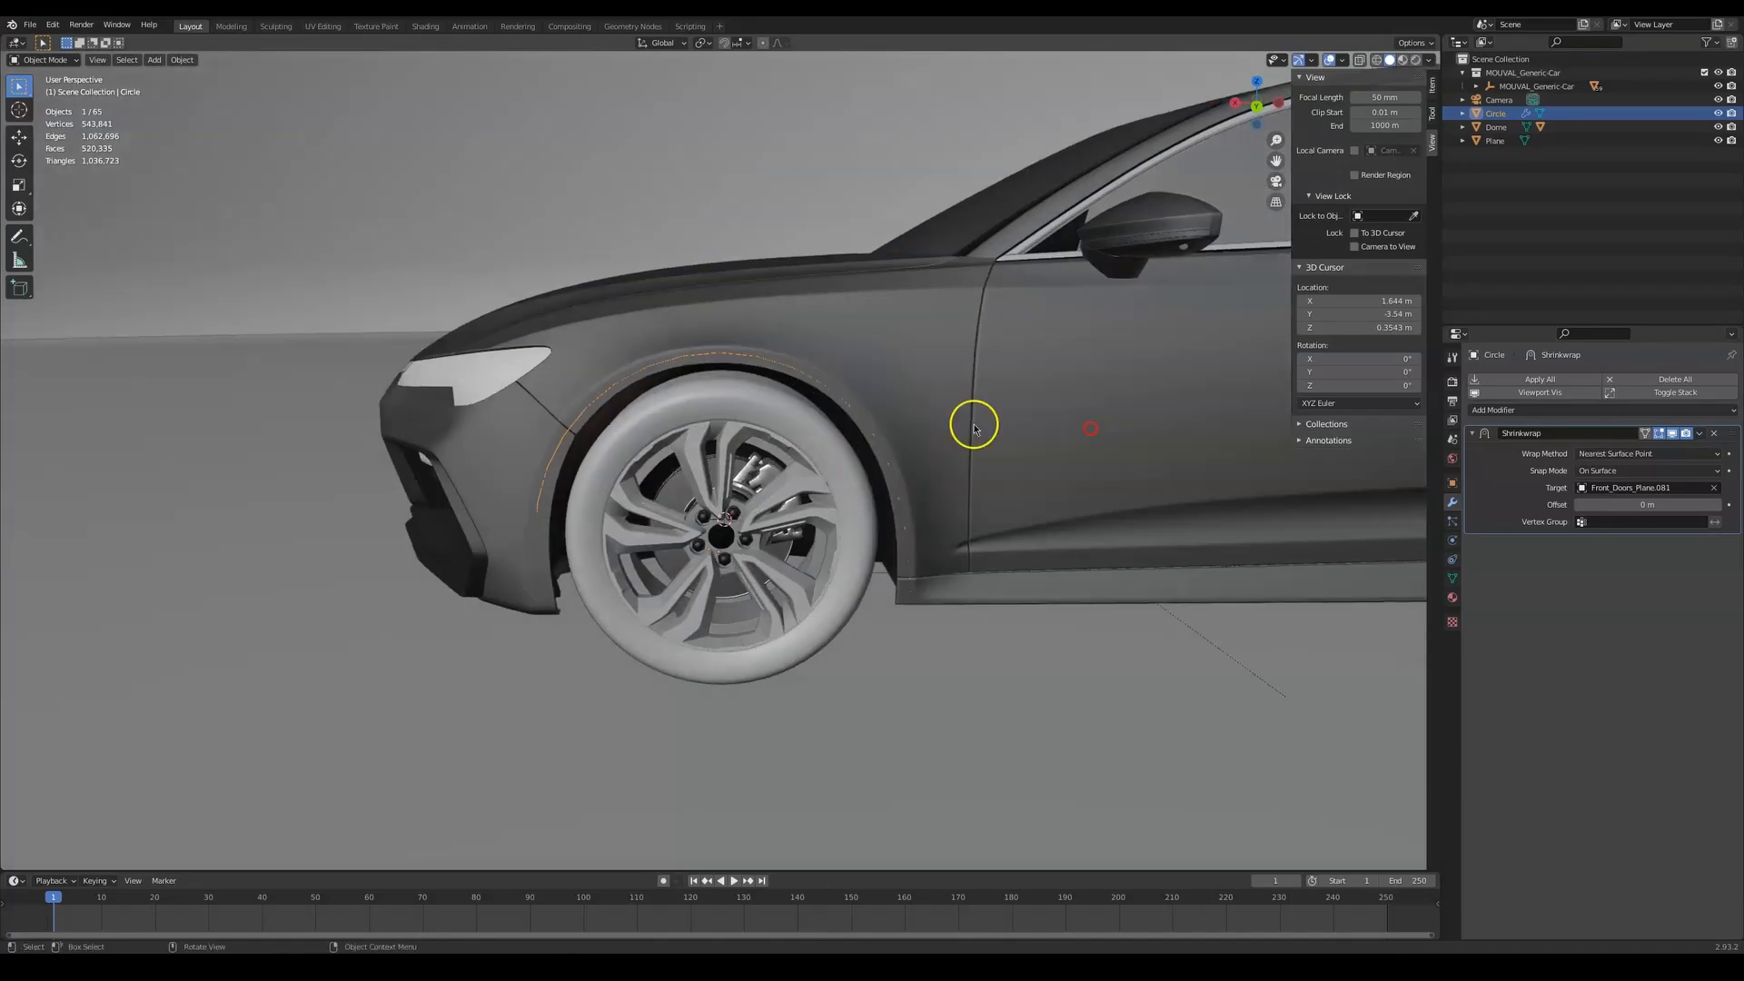
pyautogui.moveTo(521, 466); pyautogui.dragTo(526, 529, button='middle')
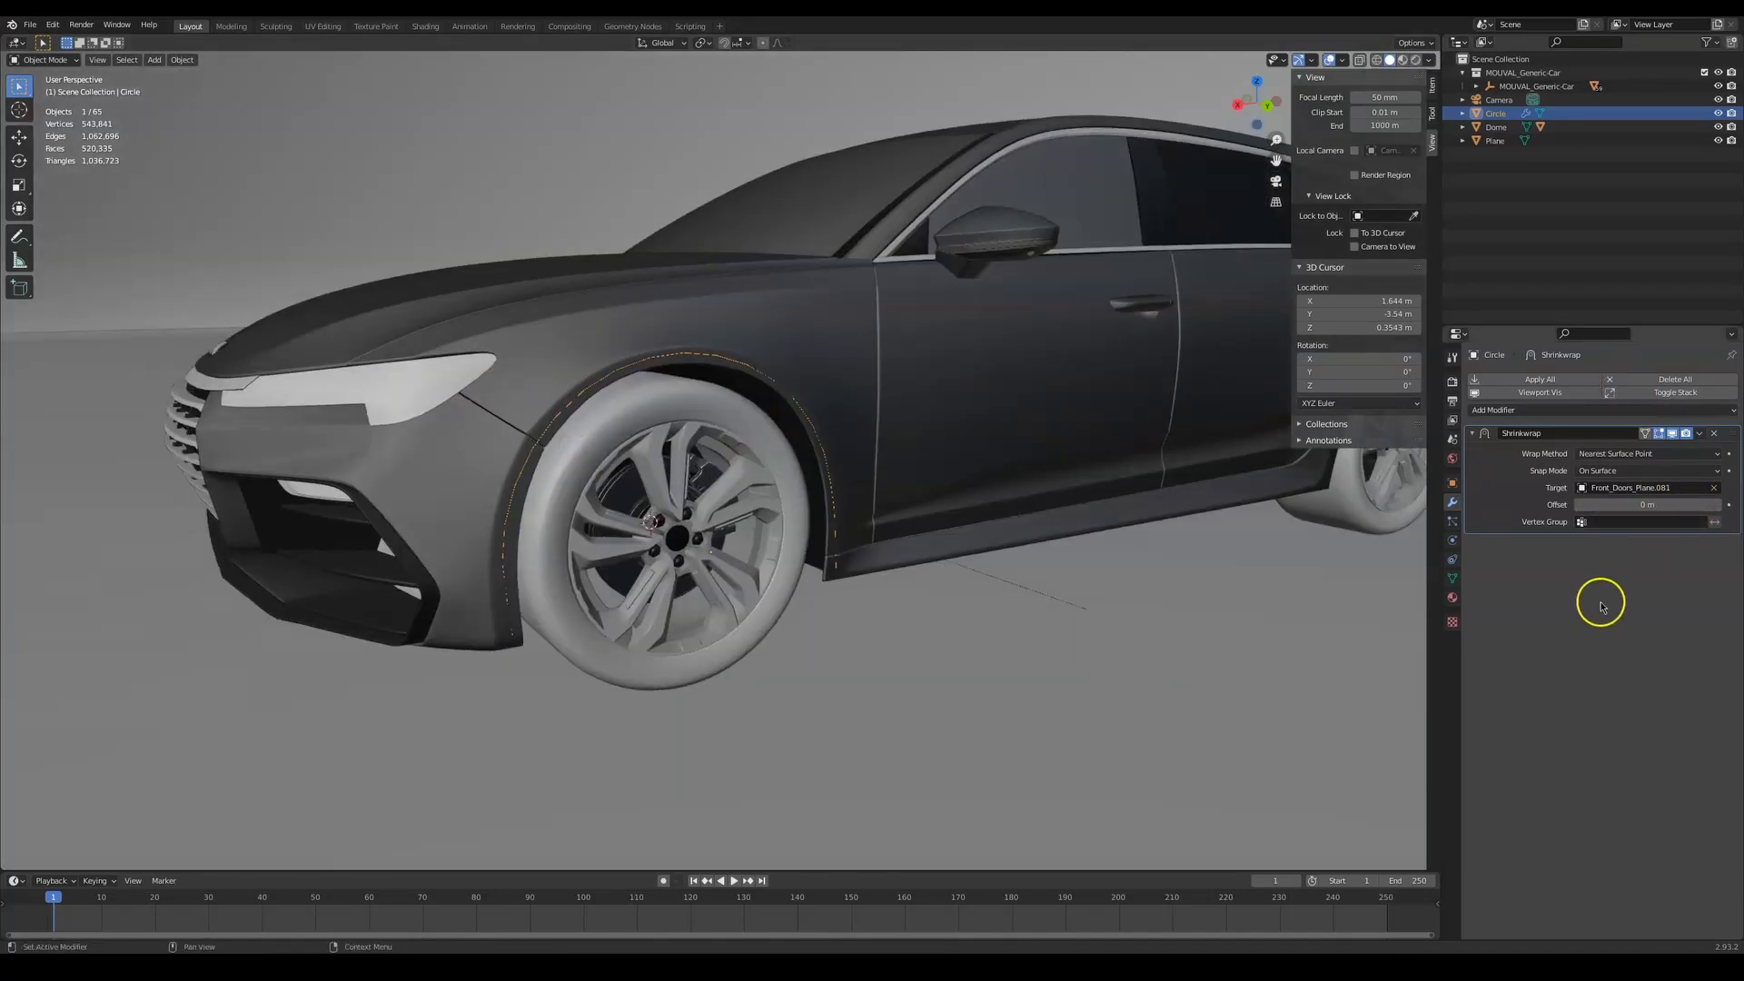
# Set the Shrinkwrap wrap method to Project and project along the Z axis
pyautogui.click(1600, 472)
pyautogui.click(1604, 448)
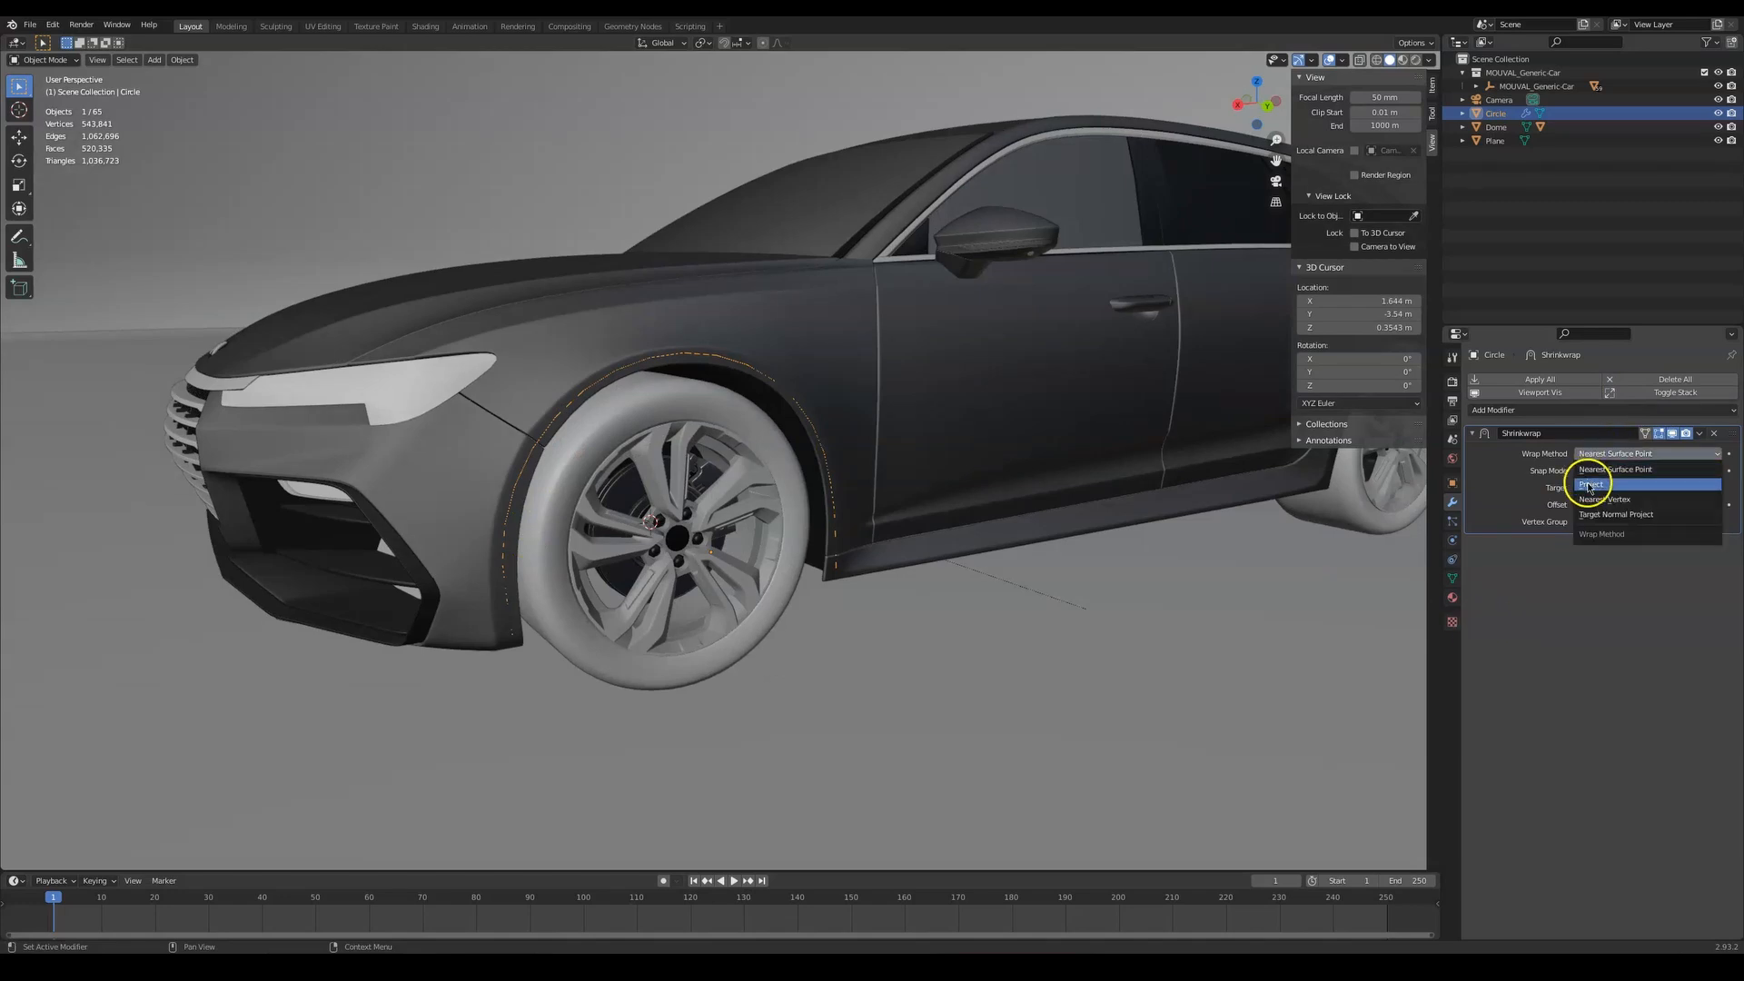
pyautogui.click(1589, 479)
pyautogui.moveTo(868, 562); pyautogui.dragTo(907, 573, button='middle')
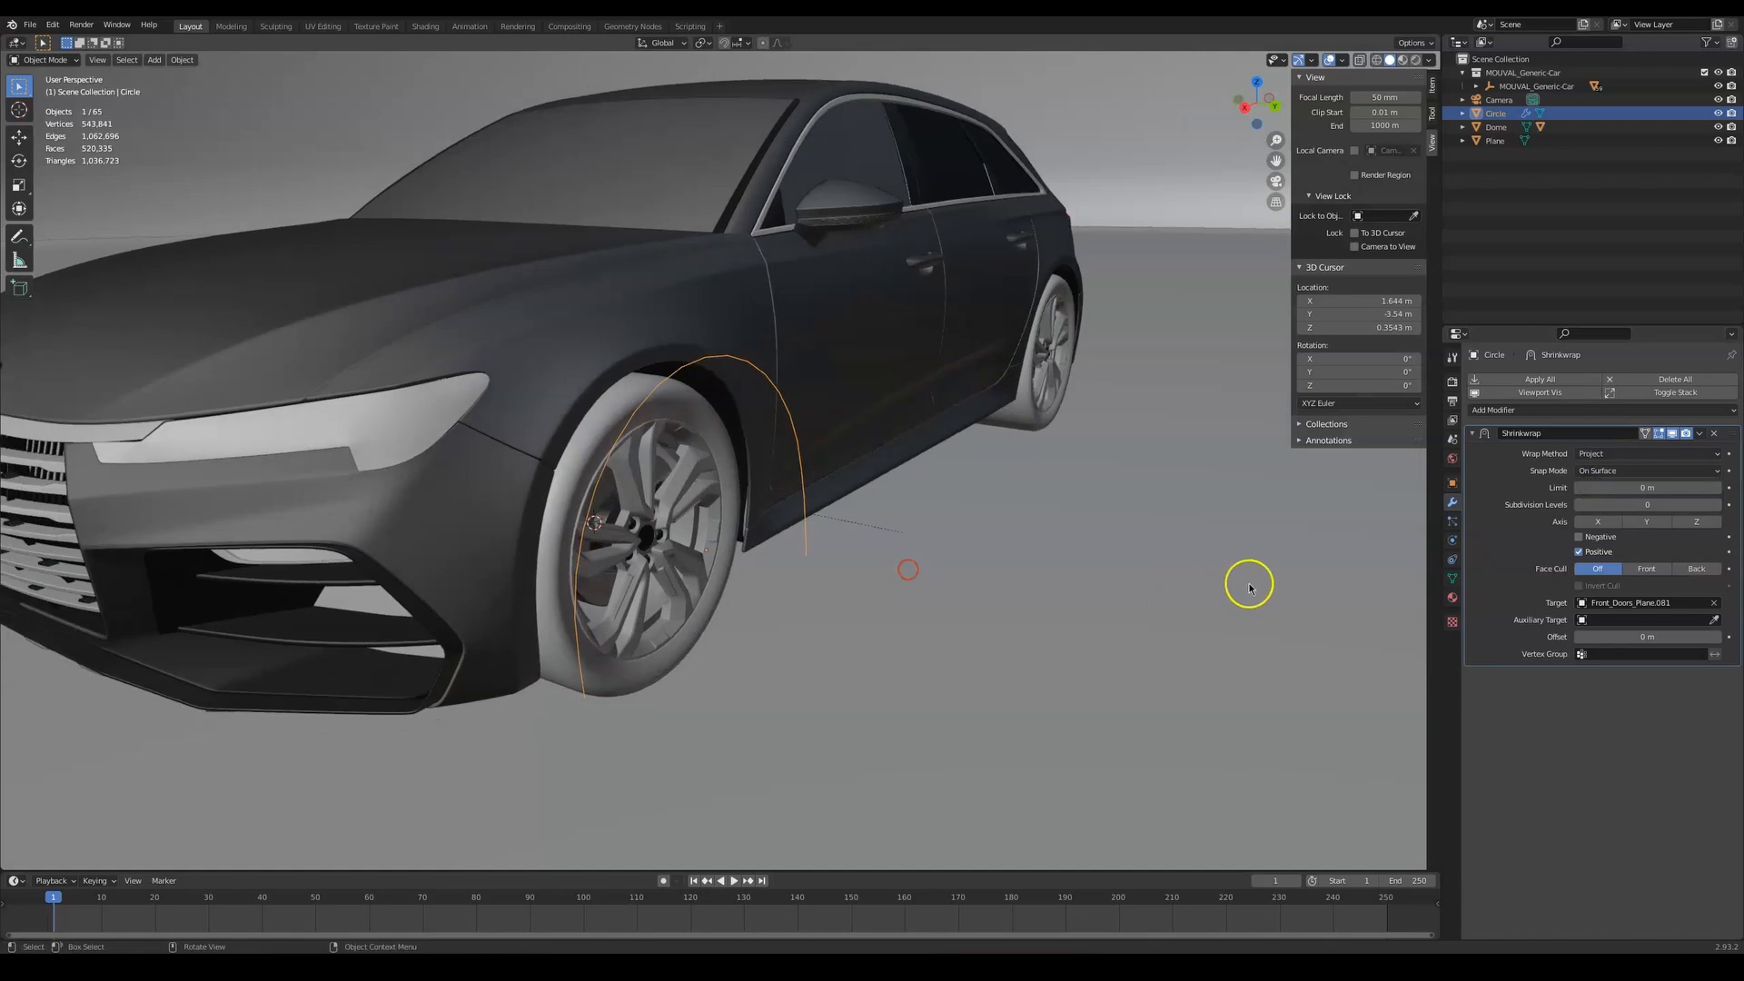
pyautogui.click(1706, 530)
pyautogui.moveTo(790, 382); pyautogui.dragTo(811, 378, button='middle')
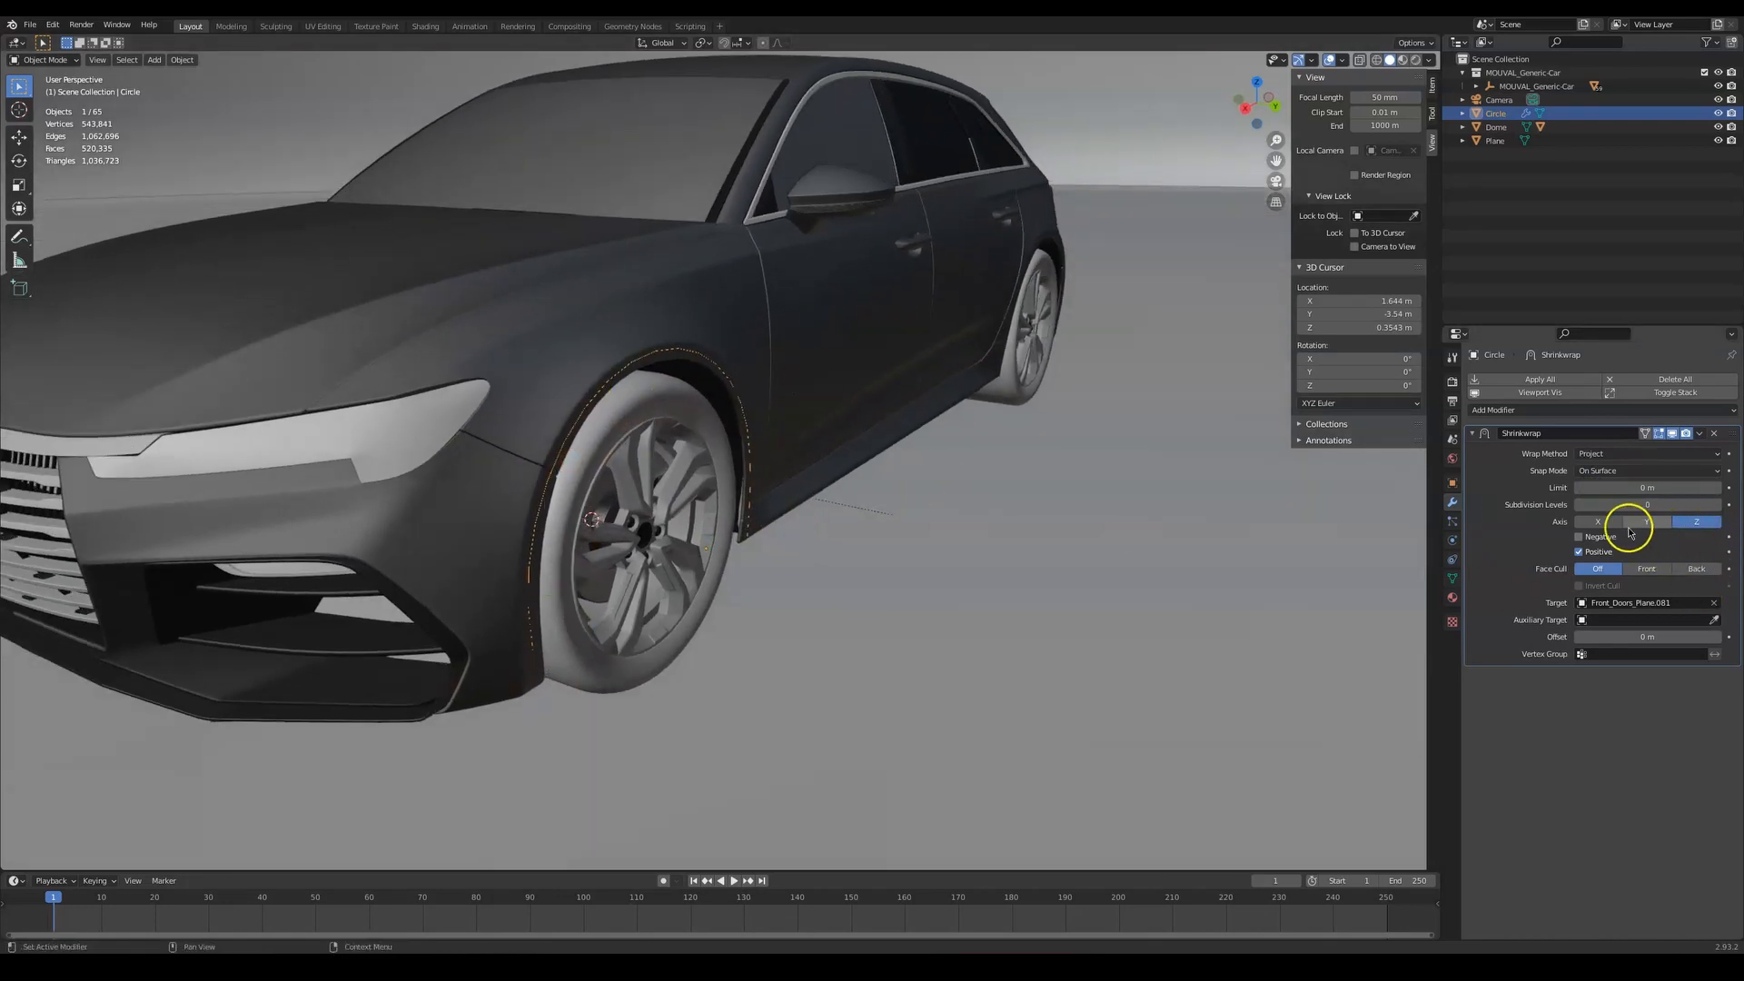
# Extrude the arc's vertices and scale the new edge loop inward to about 0.9 to form a flat band around the wheel arch
pyautogui.moveTo(1075, 708)
pyautogui.mouseDown(button='middle')
pyautogui.moveTo(722, 511)
pyautogui.moveTo(813, 541)
pyautogui.moveTo(880, 506)
pyautogui.moveTo(798, 506)
pyautogui.moveTo(527, 589)
pyautogui.moveTo(809, 552)
pyautogui.moveTo(903, 621)
pyautogui.moveTo(845, 638)
pyautogui.mouseUp(button='middle')
pyautogui.scroll(1, 611, 487)
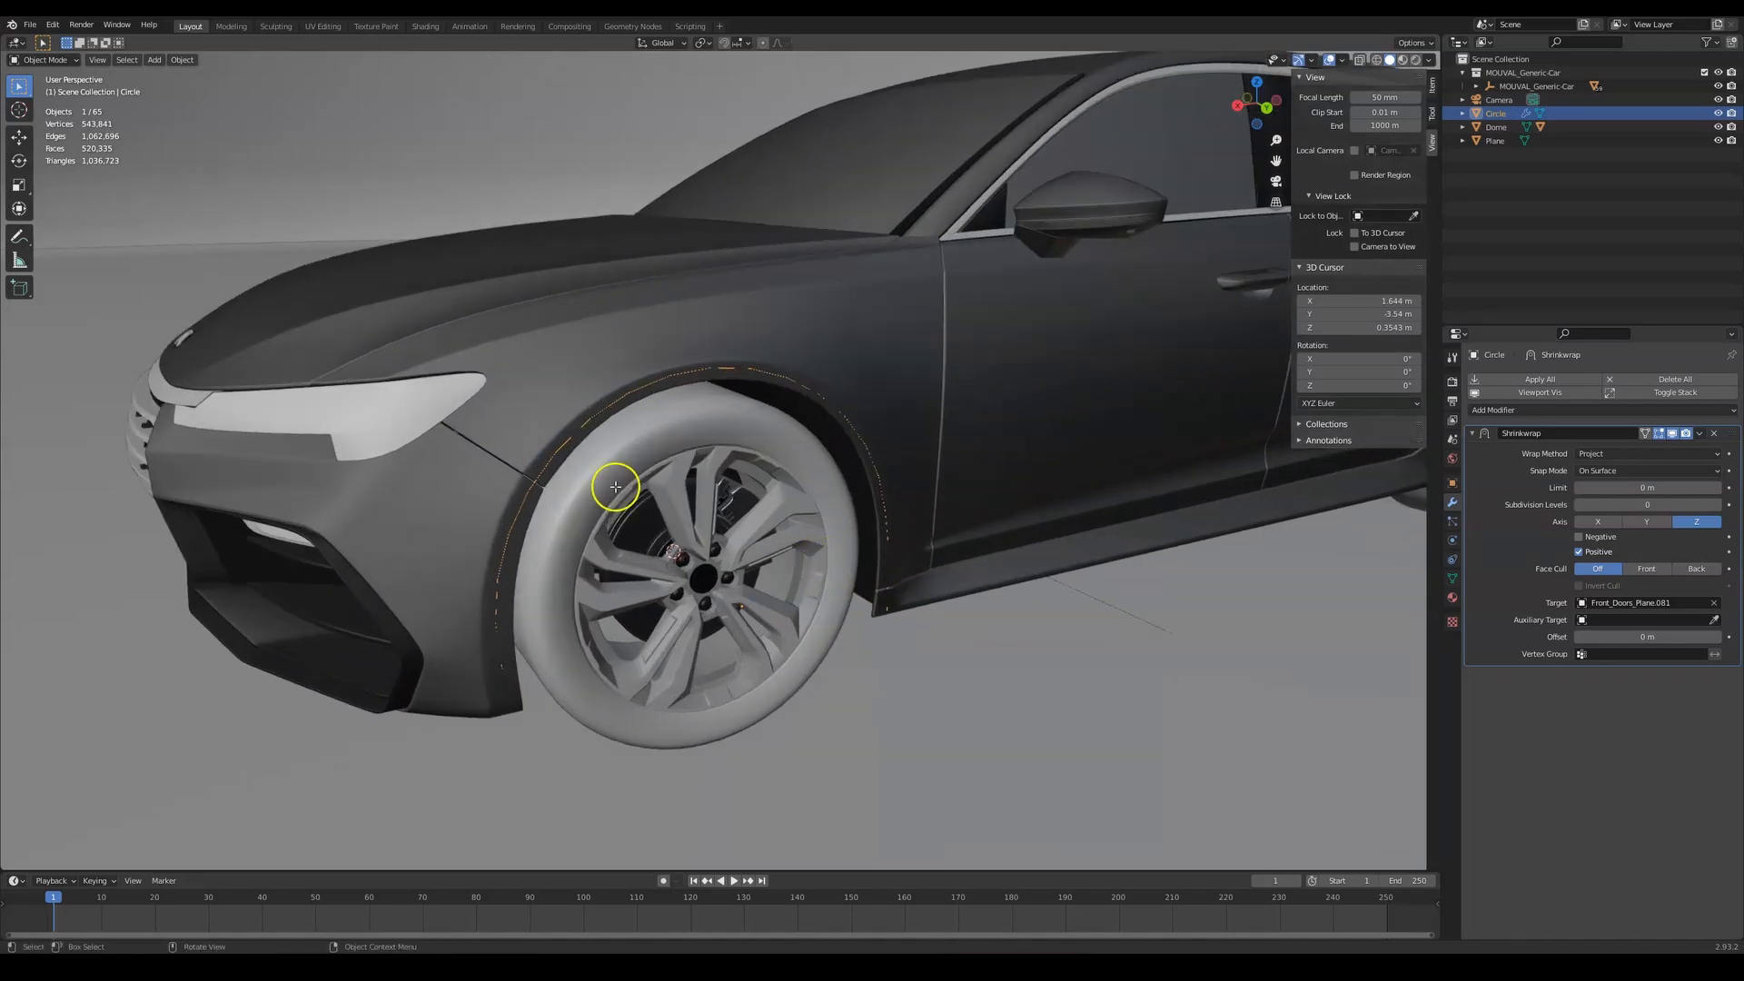
pyautogui.press('Tab')
pyautogui.press('ctrl+KP_1')
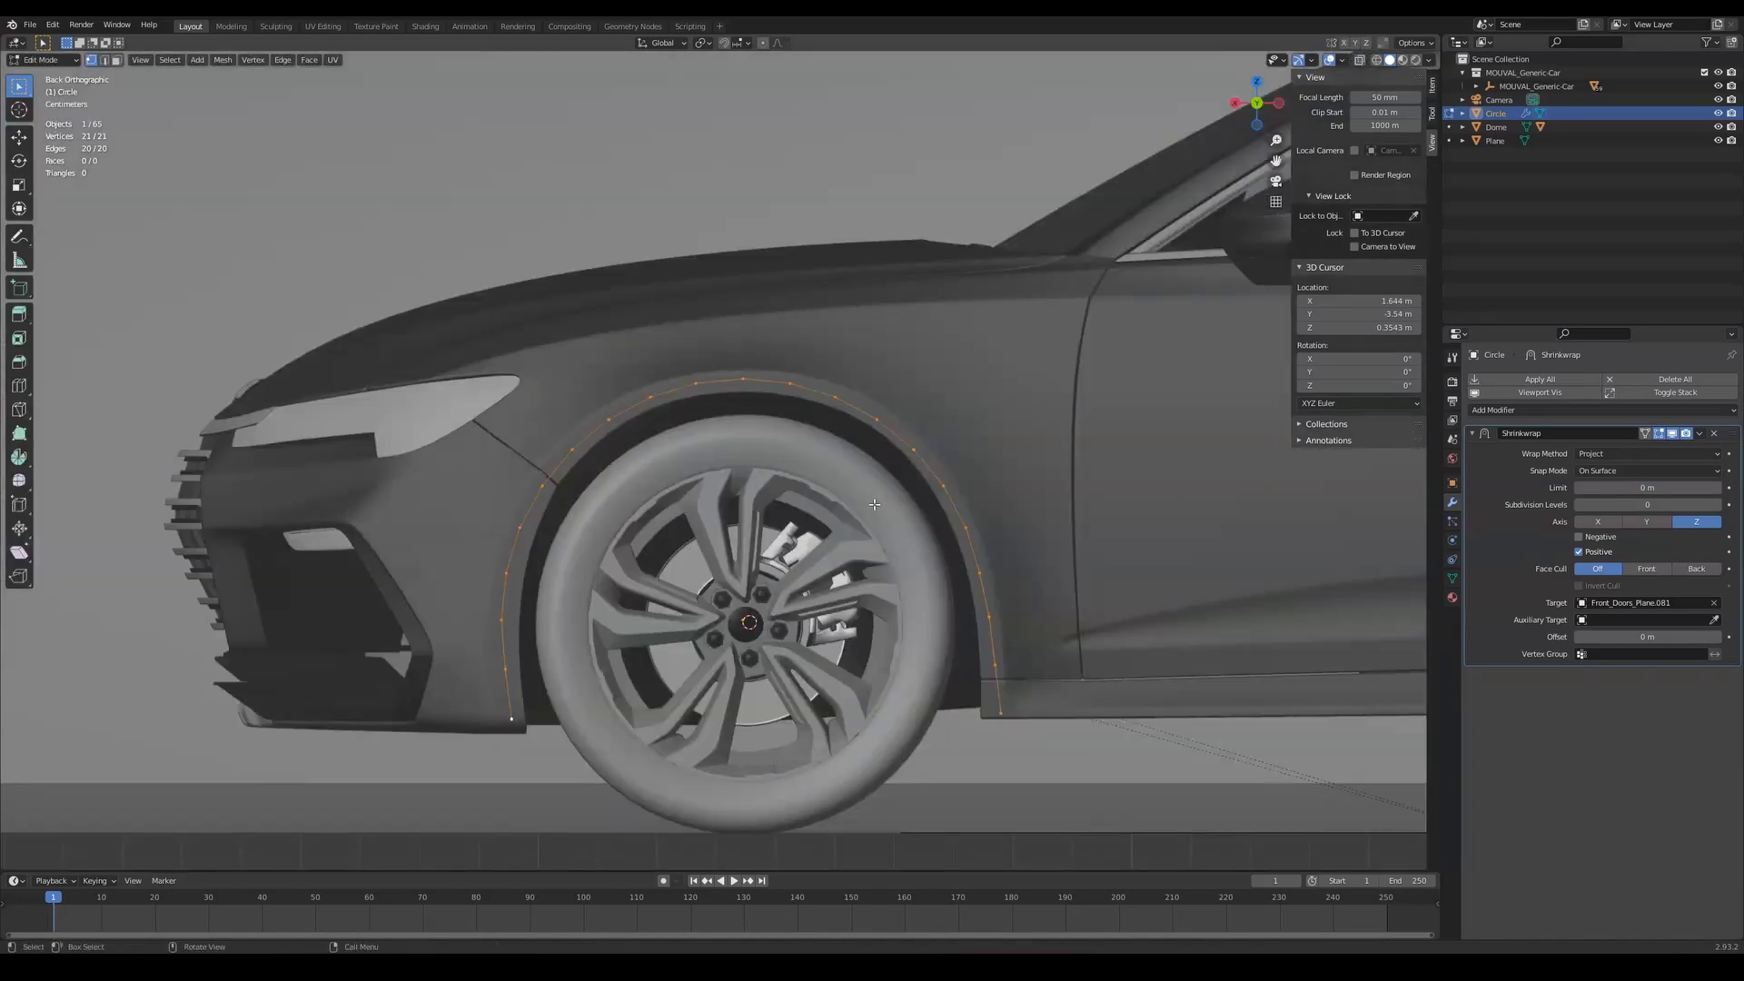
pyautogui.press('e')
pyautogui.rightClick(945, 308)
pyautogui.press('s')
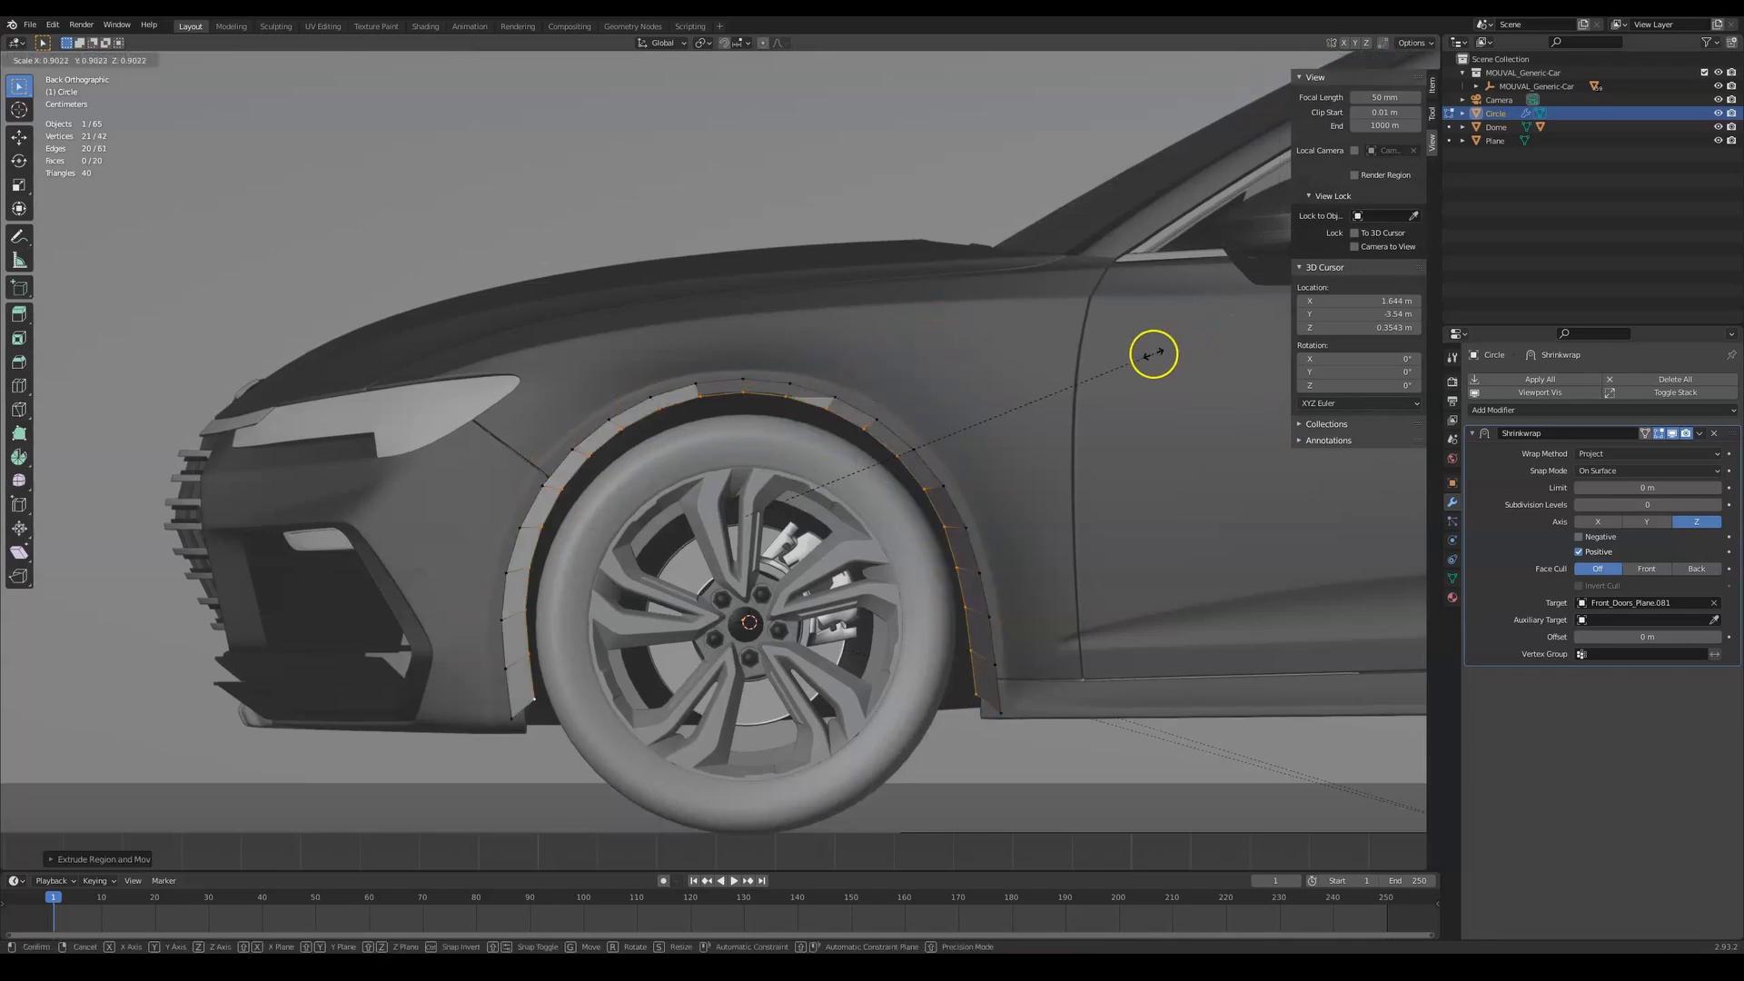
pyautogui.click(1153, 355)
# Create a vertex group on the band and assign its outer edge loop to it
pyautogui.moveTo(871, 422); pyautogui.dragTo(645, 417, button='middle')
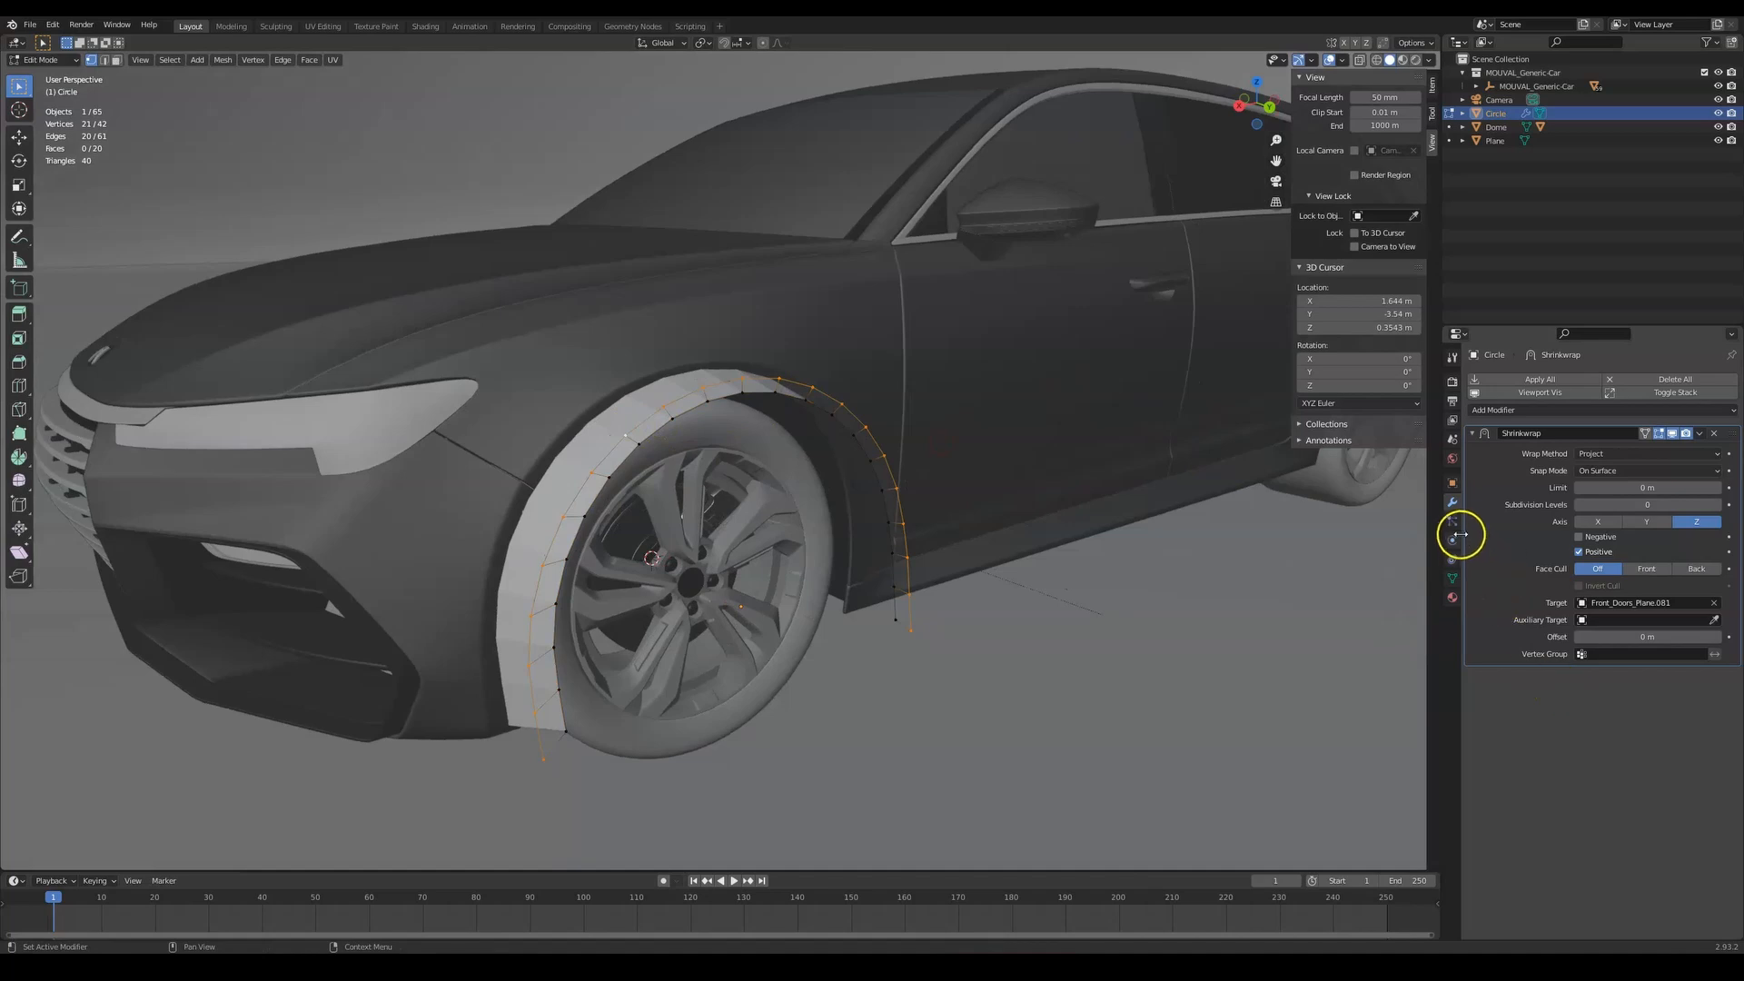
pyautogui.click(1453, 577)
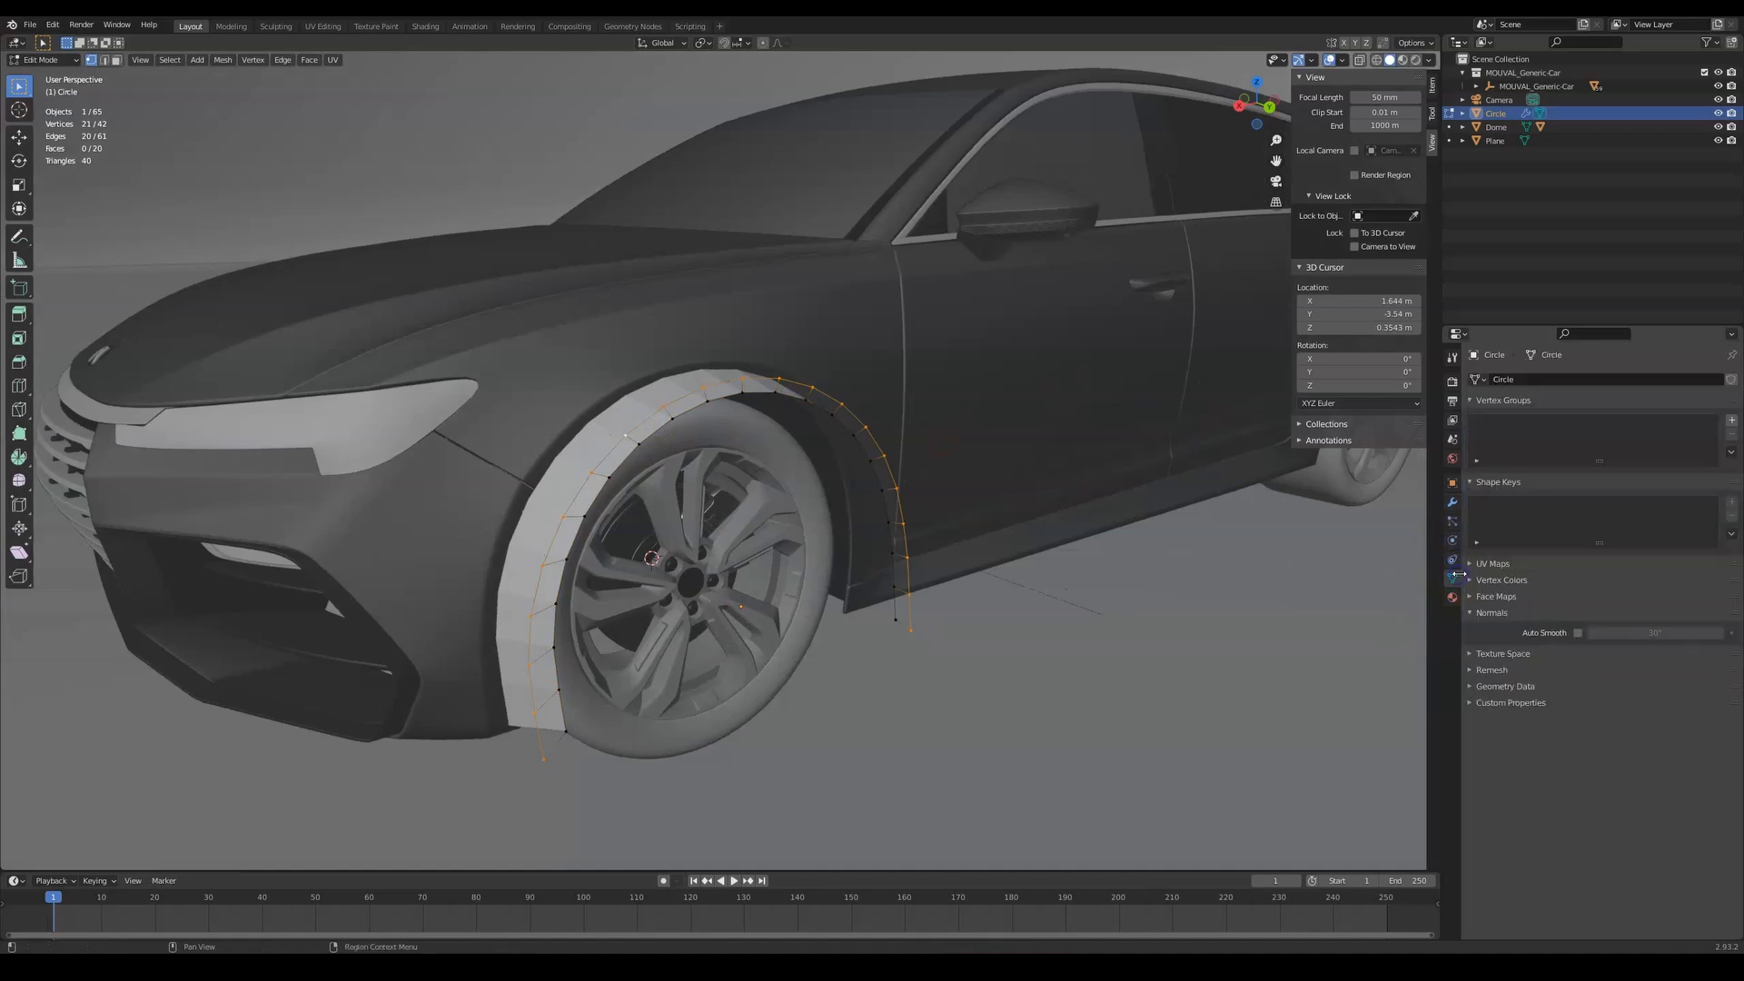
pyautogui.click(1731, 422)
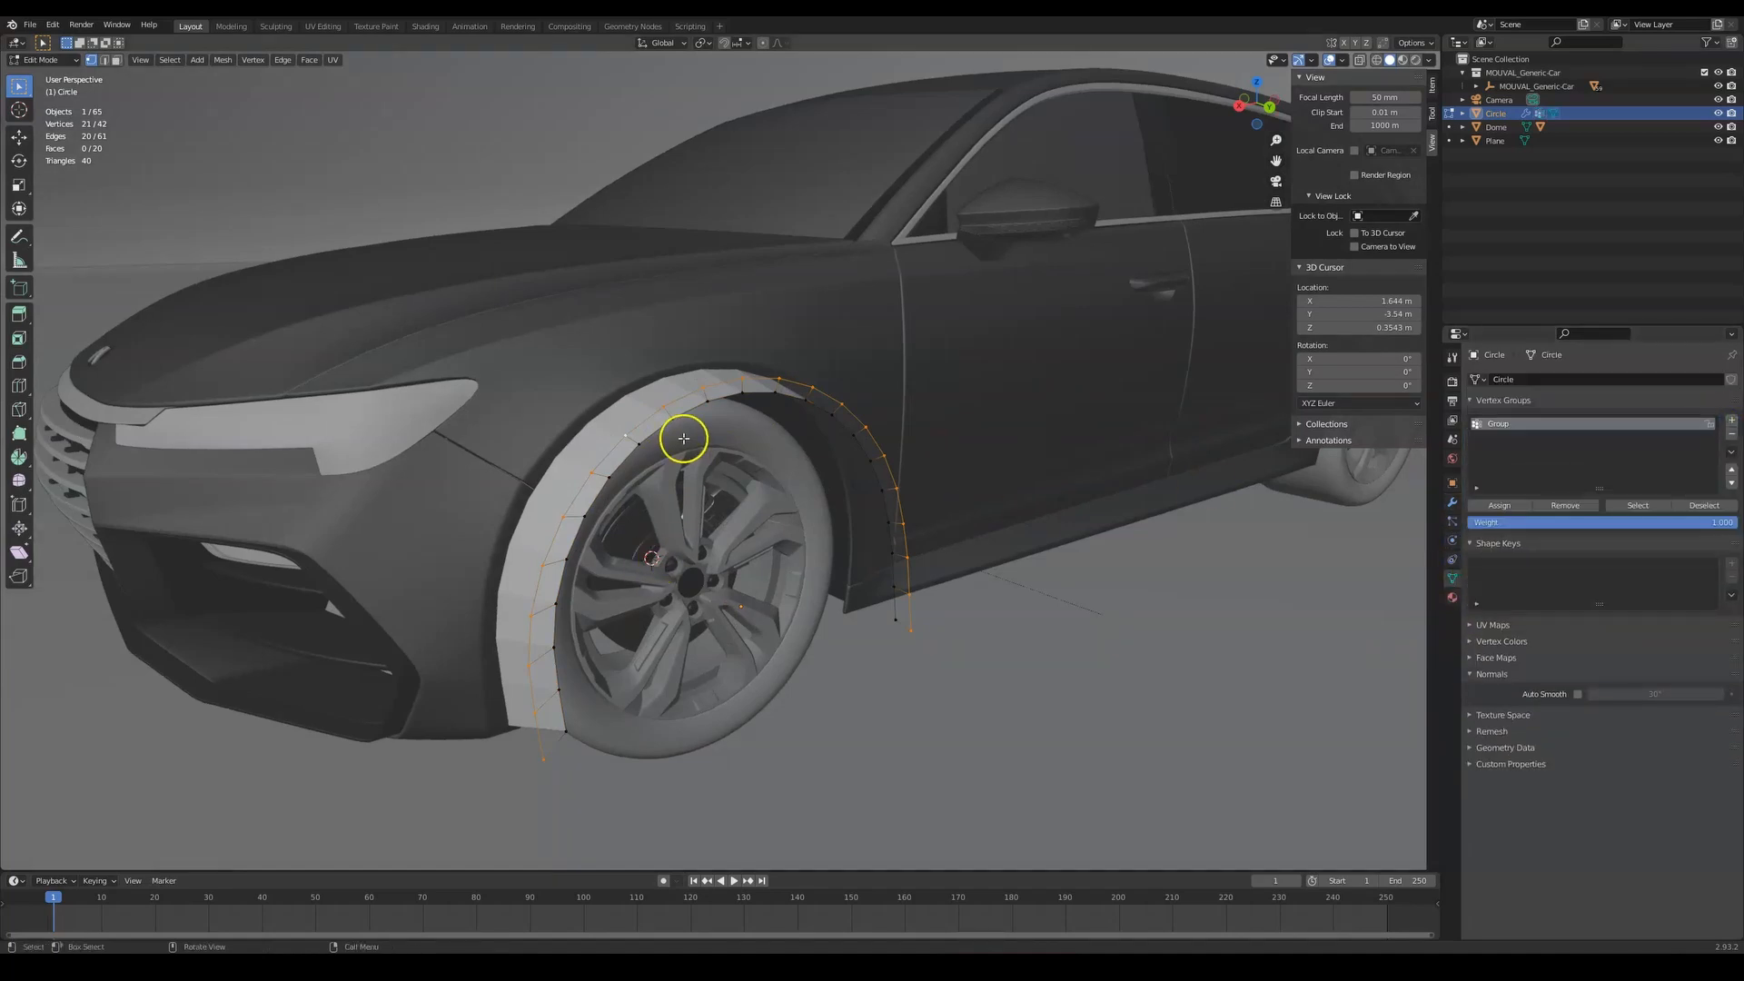
pyautogui.moveTo(683, 437); pyautogui.dragTo(703, 402, button='middle')
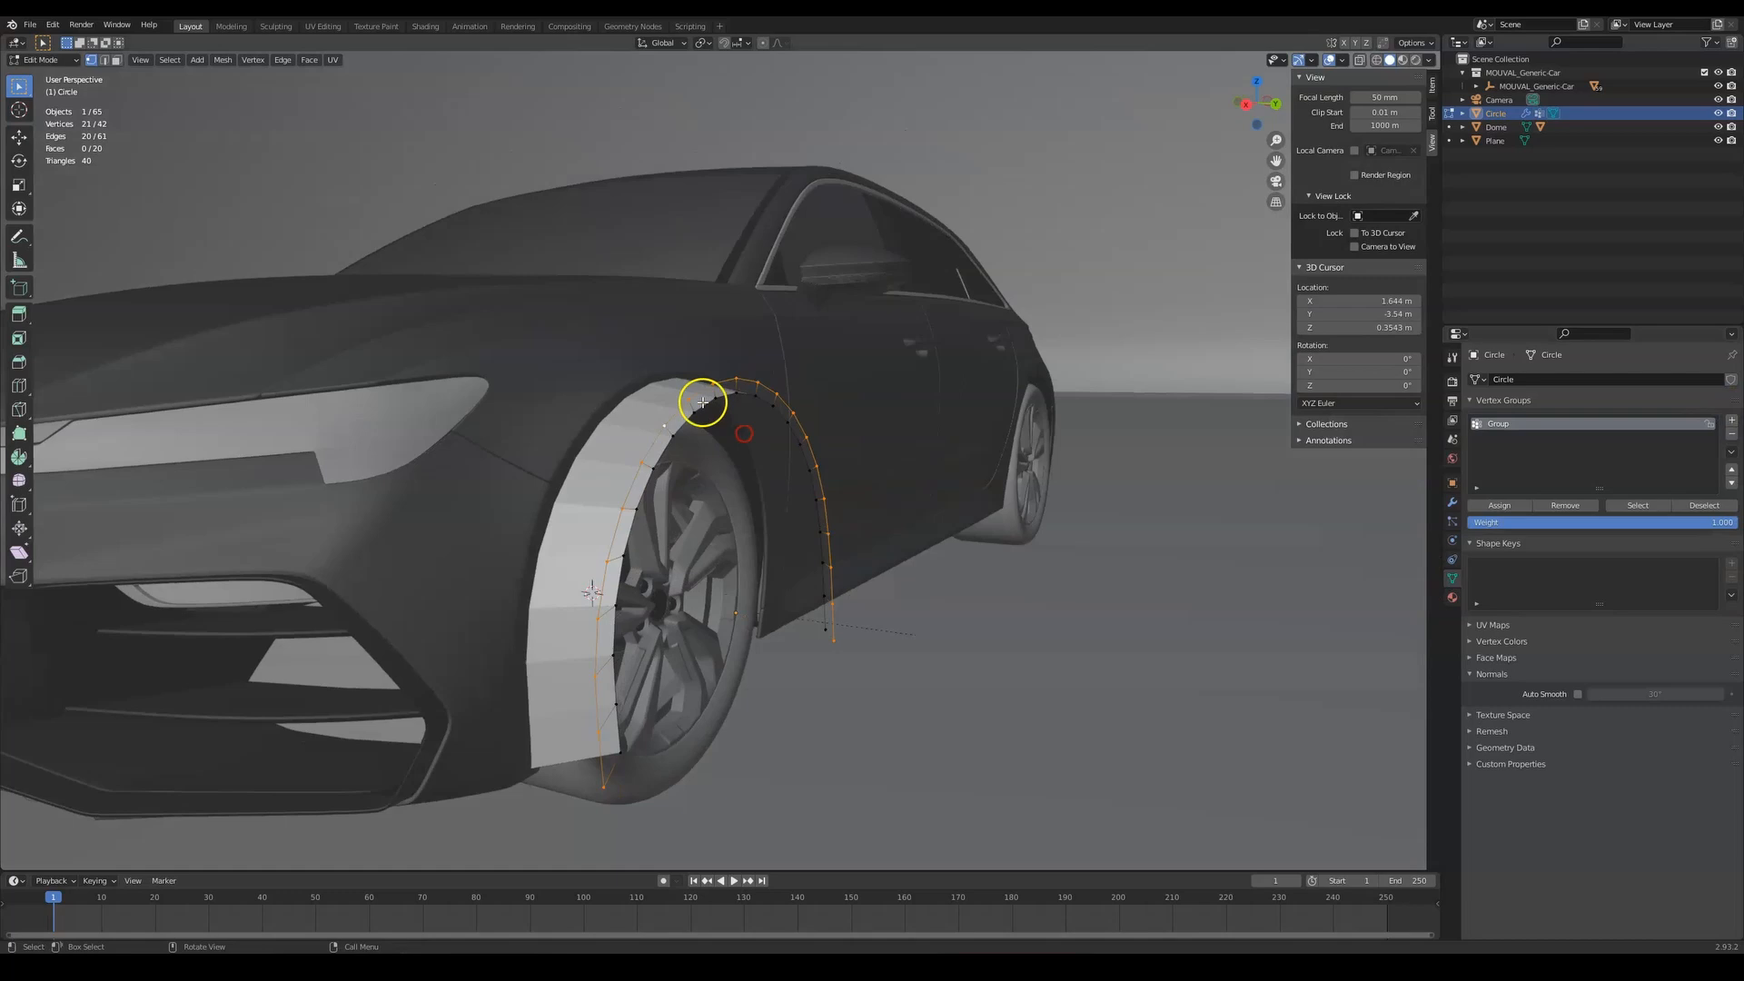
pyautogui.click(1515, 504)
# Select the band's inner edge loop and limit the Shrinkwrap modifier to the vertex group Group
pyautogui.keyDown('alt'); pyautogui.click(630, 537); pyautogui.keyUp('alt')
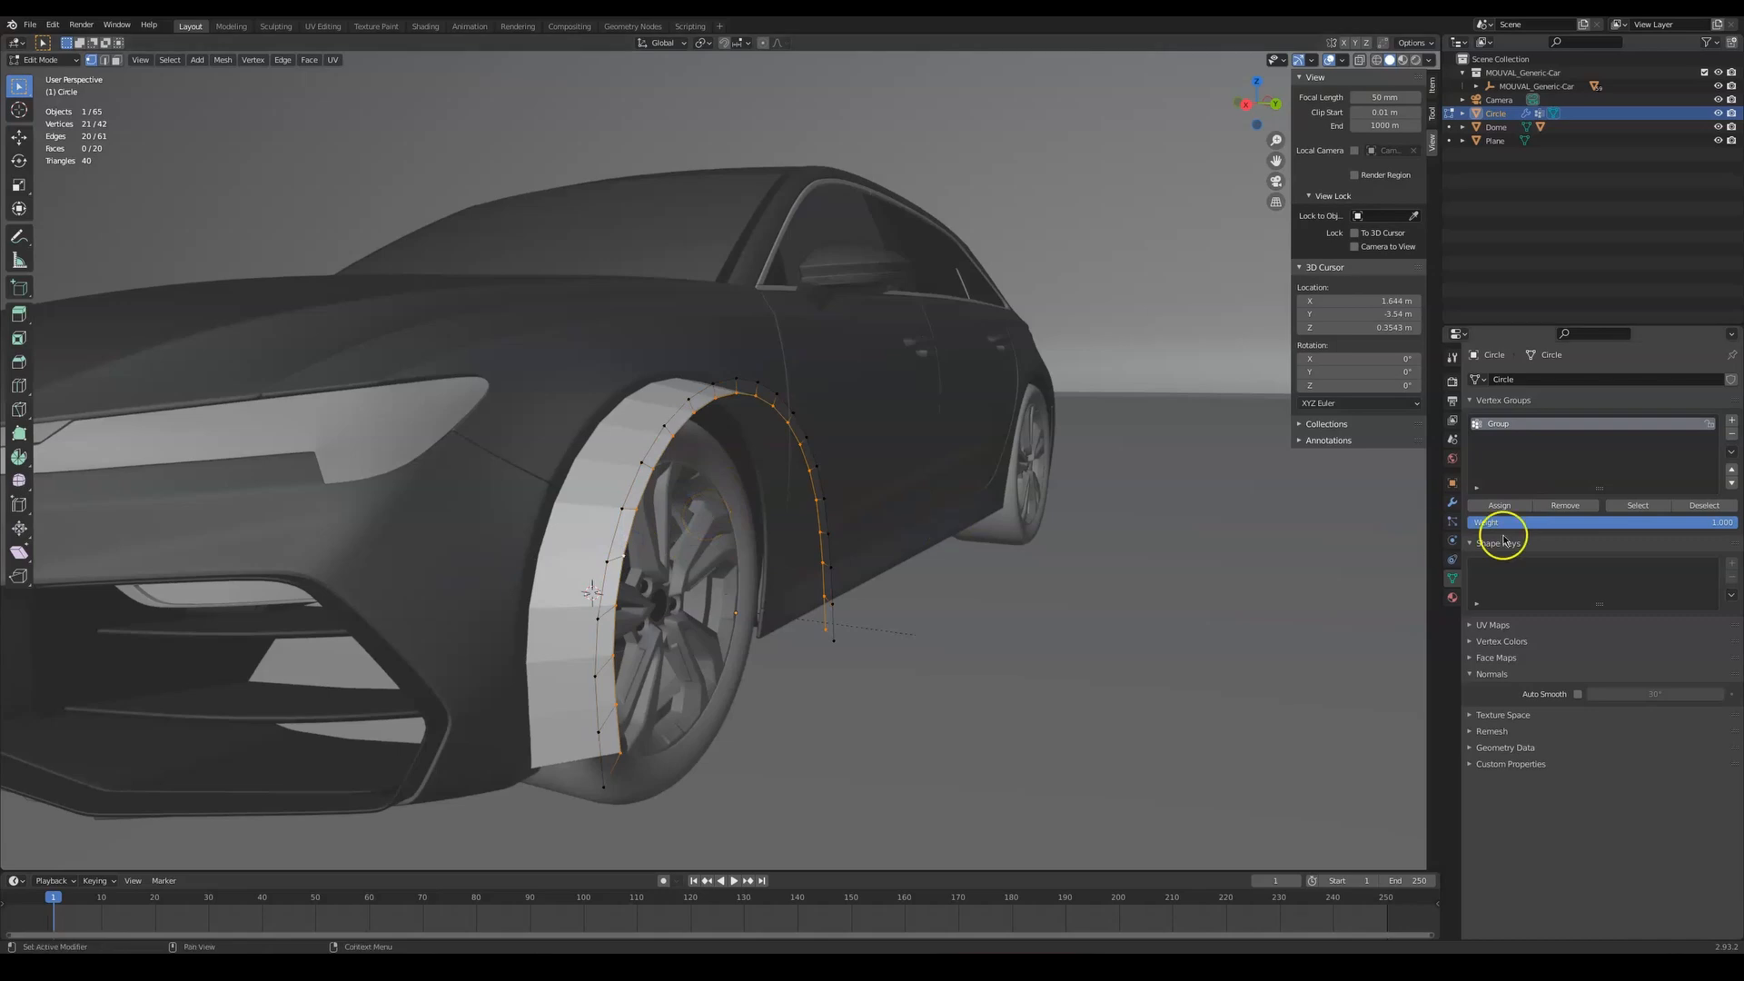
pyautogui.click(1451, 502)
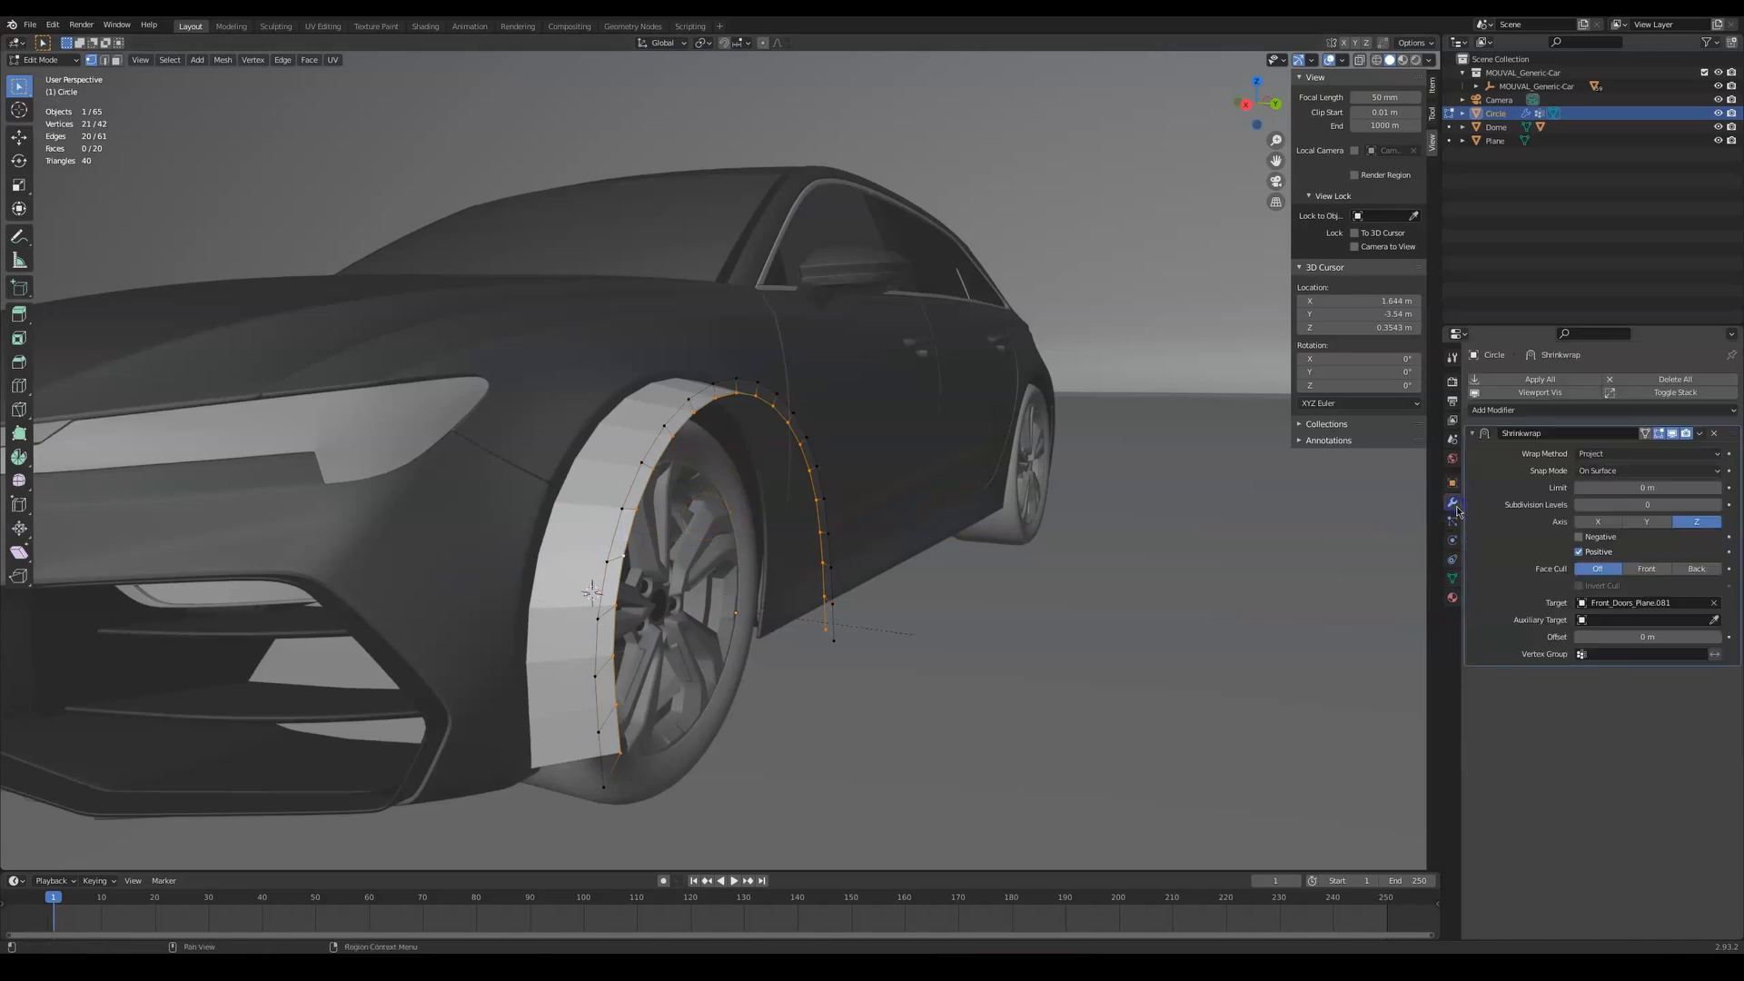
pyautogui.click(1600, 657)
pyautogui.click(1592, 675)
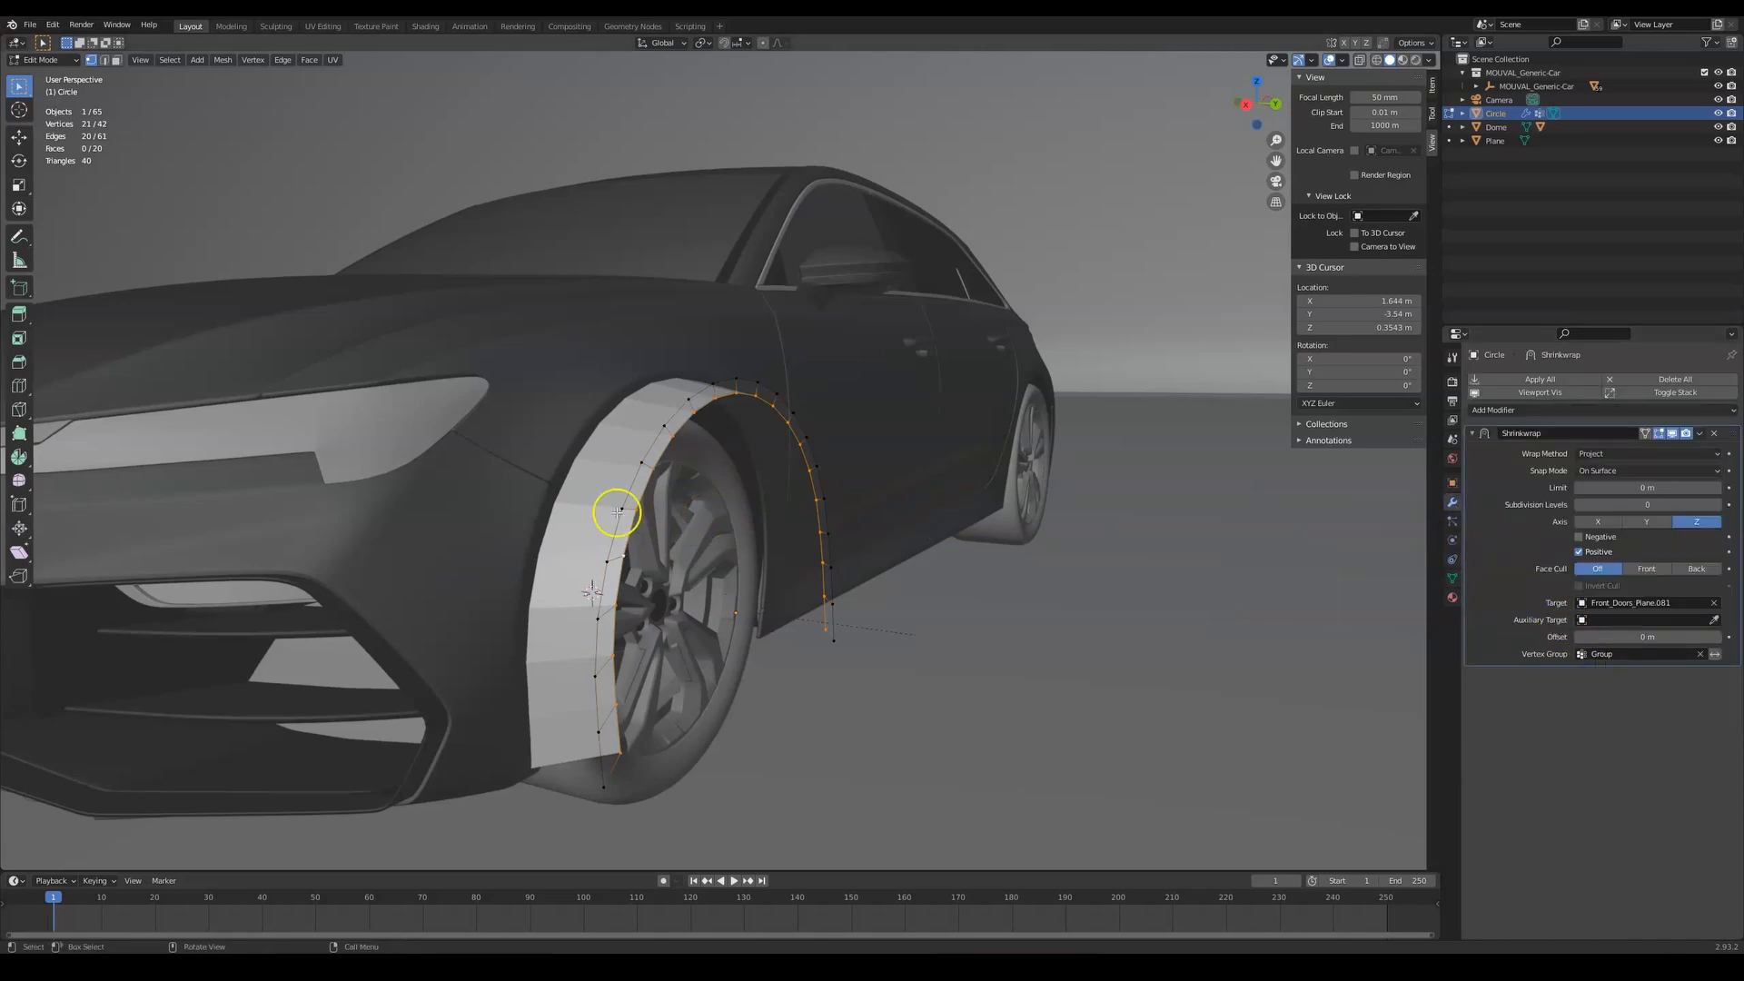
pyautogui.scroll(1, 615, 509)
pyautogui.moveTo(617, 509); pyautogui.dragTo(599, 517, button='middle')
pyautogui.keyDown('alt'); pyautogui.click(588, 564); pyautogui.keyUp('alt')
pyautogui.moveTo(747, 559); pyautogui.dragTo(942, 391, button='middle')
pyautogui.press('s')
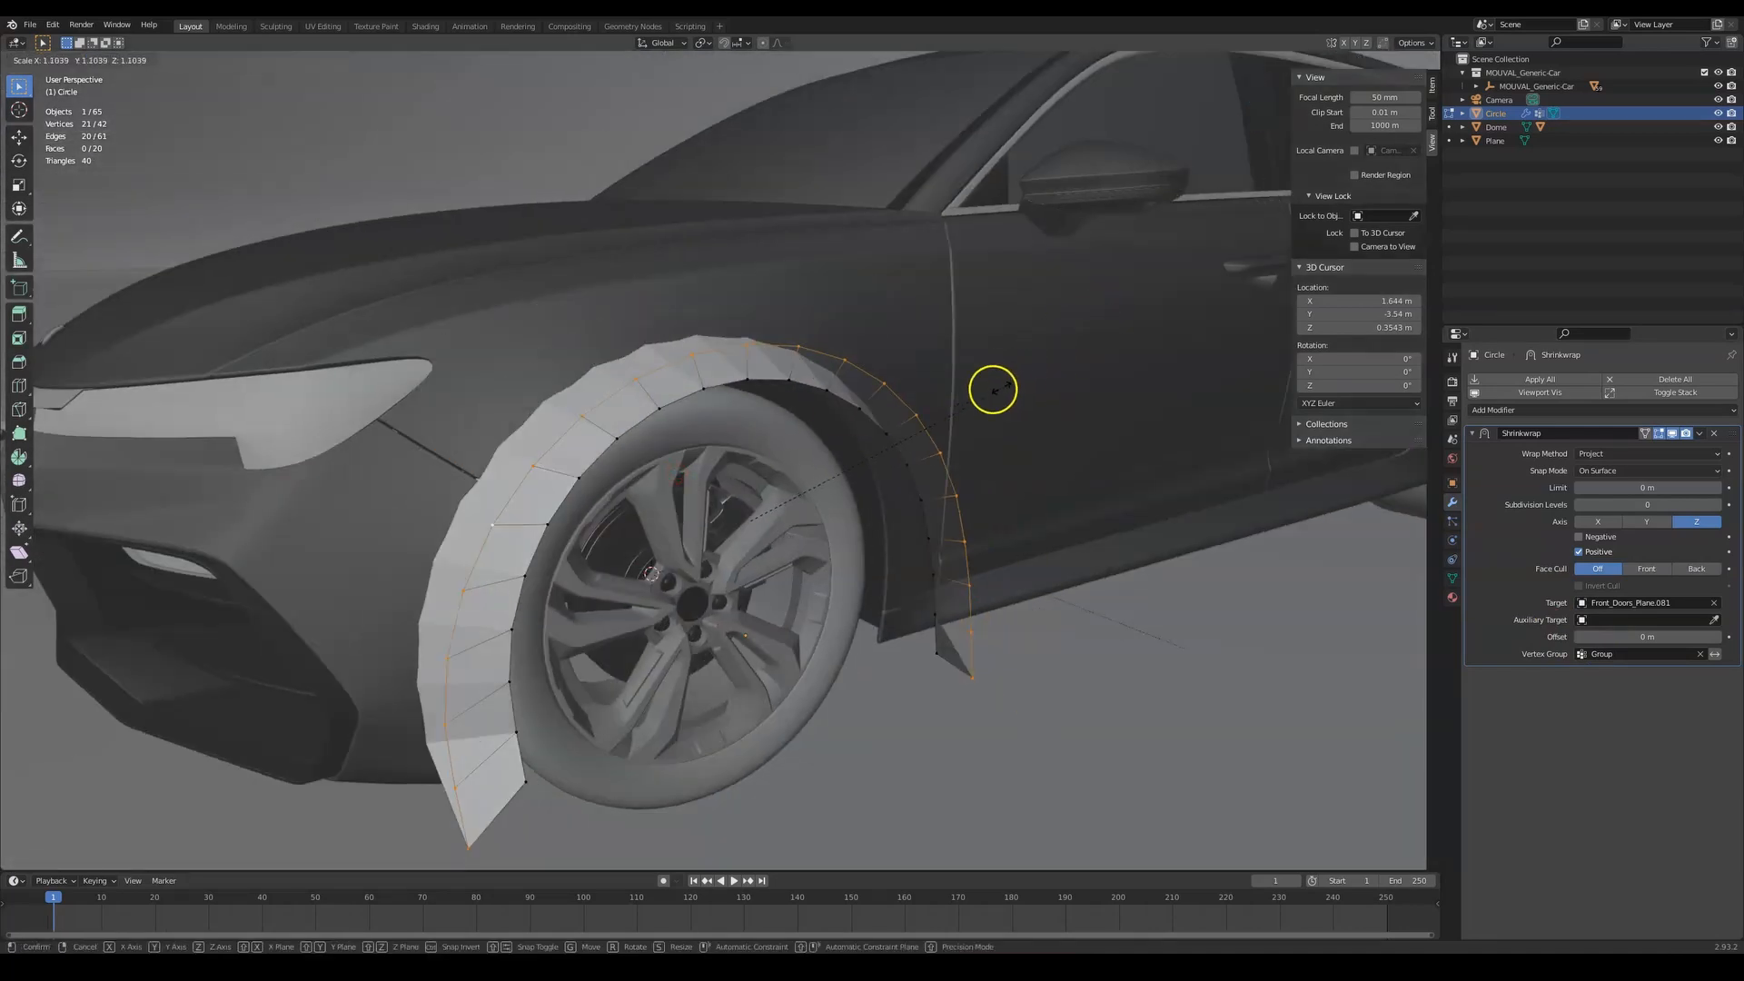
pyautogui.rightClick(1026, 352)
pyautogui.press('g')
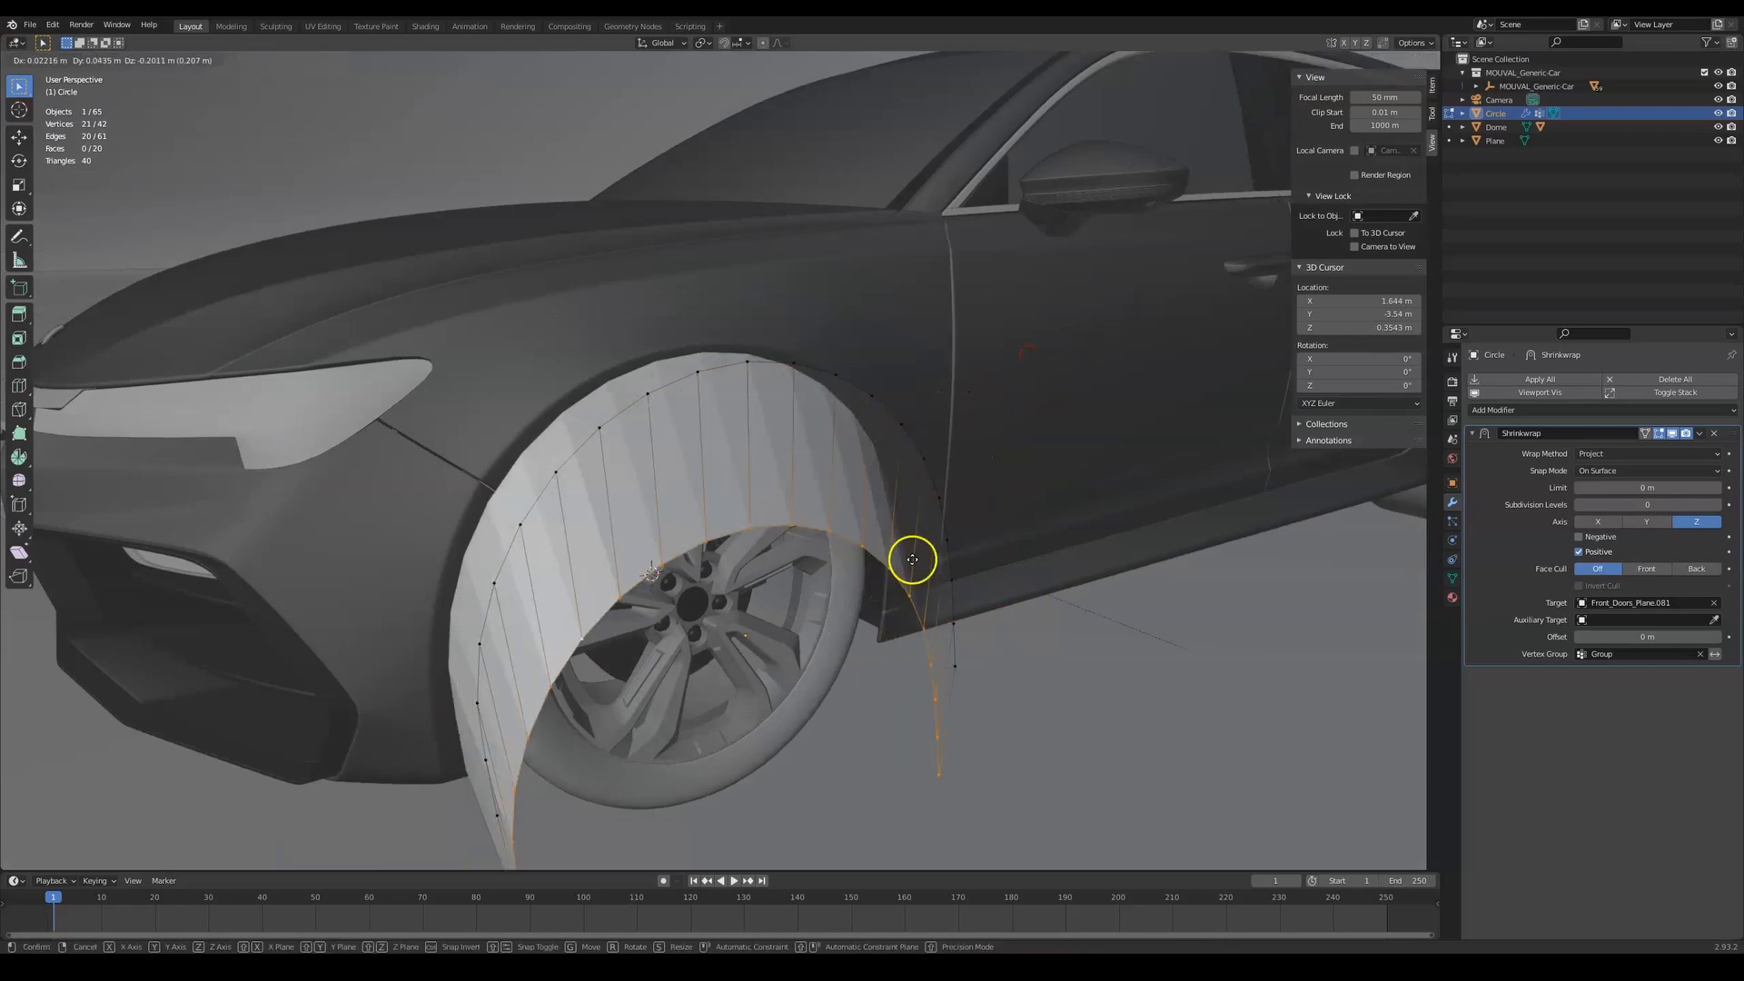
pyautogui.rightClick(825, 506)
pyautogui.moveTo(909, 526); pyautogui.dragTo(1097, 529, button='middle')
pyautogui.press('g')
pyautogui.rightClick(1215, 526)
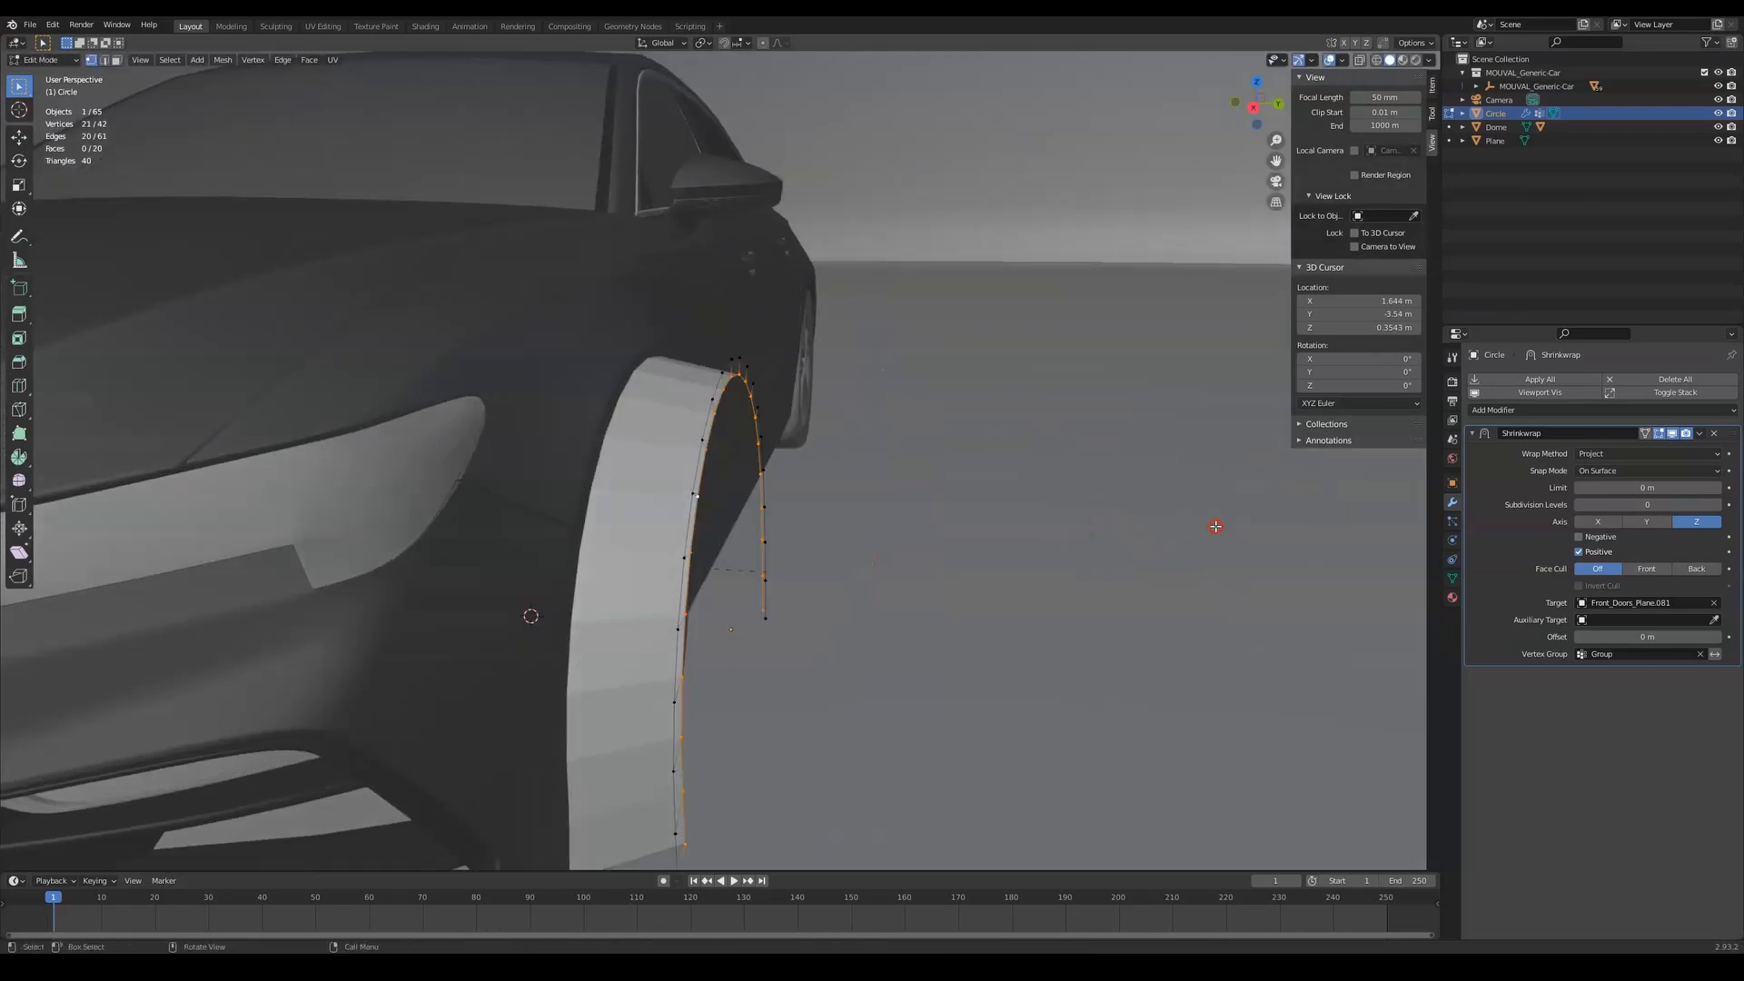
pyautogui.moveTo(945, 422)
pyautogui.mouseDown(button='middle')
pyautogui.moveTo(962, 455)
pyautogui.moveTo(924, 448)
pyautogui.mouseUp(button='middle')
pyautogui.moveTo(679, 443); pyautogui.dragTo(640, 410, button='middle')
pyautogui.keyDown('alt'); pyautogui.click(663, 441); pyautogui.keyUp('alt')
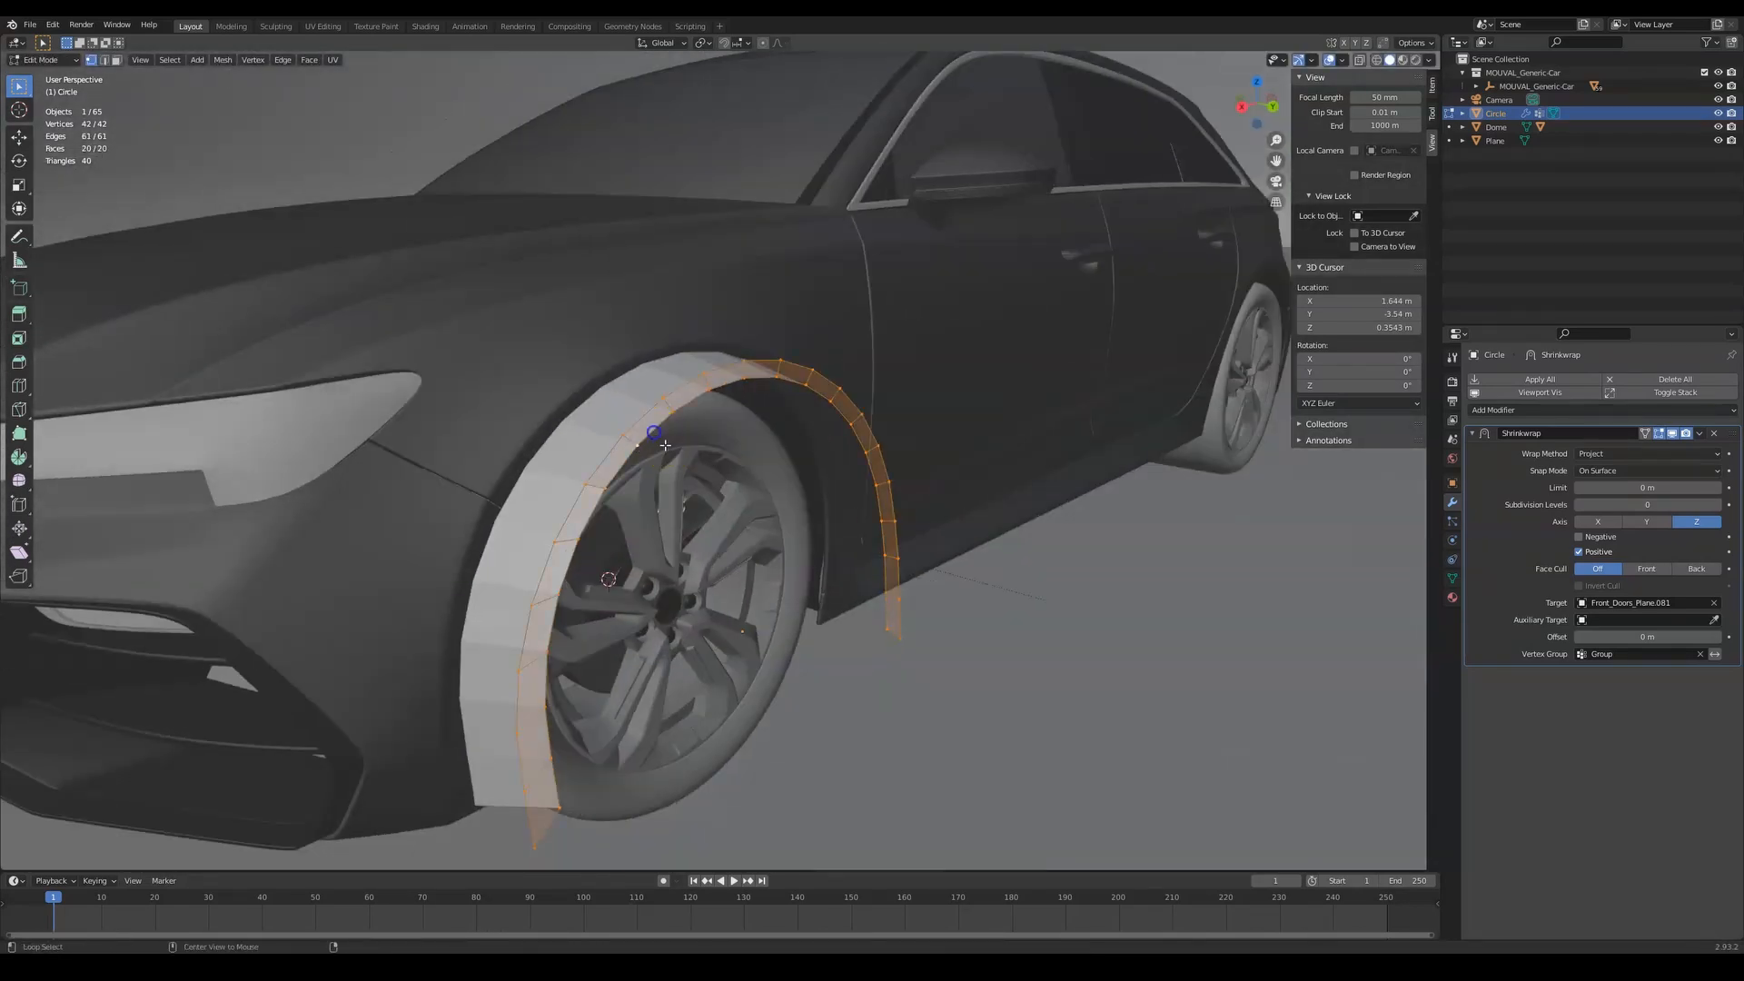
# Adjust the height of the band's inner edge loop along the Z axis so it follows the gap above the tyre
pyautogui.keyDown('alt'); pyautogui.click(661, 432); pyautogui.keyUp('alt')
pyautogui.press('g')
pyautogui.rightClick(680, 463)
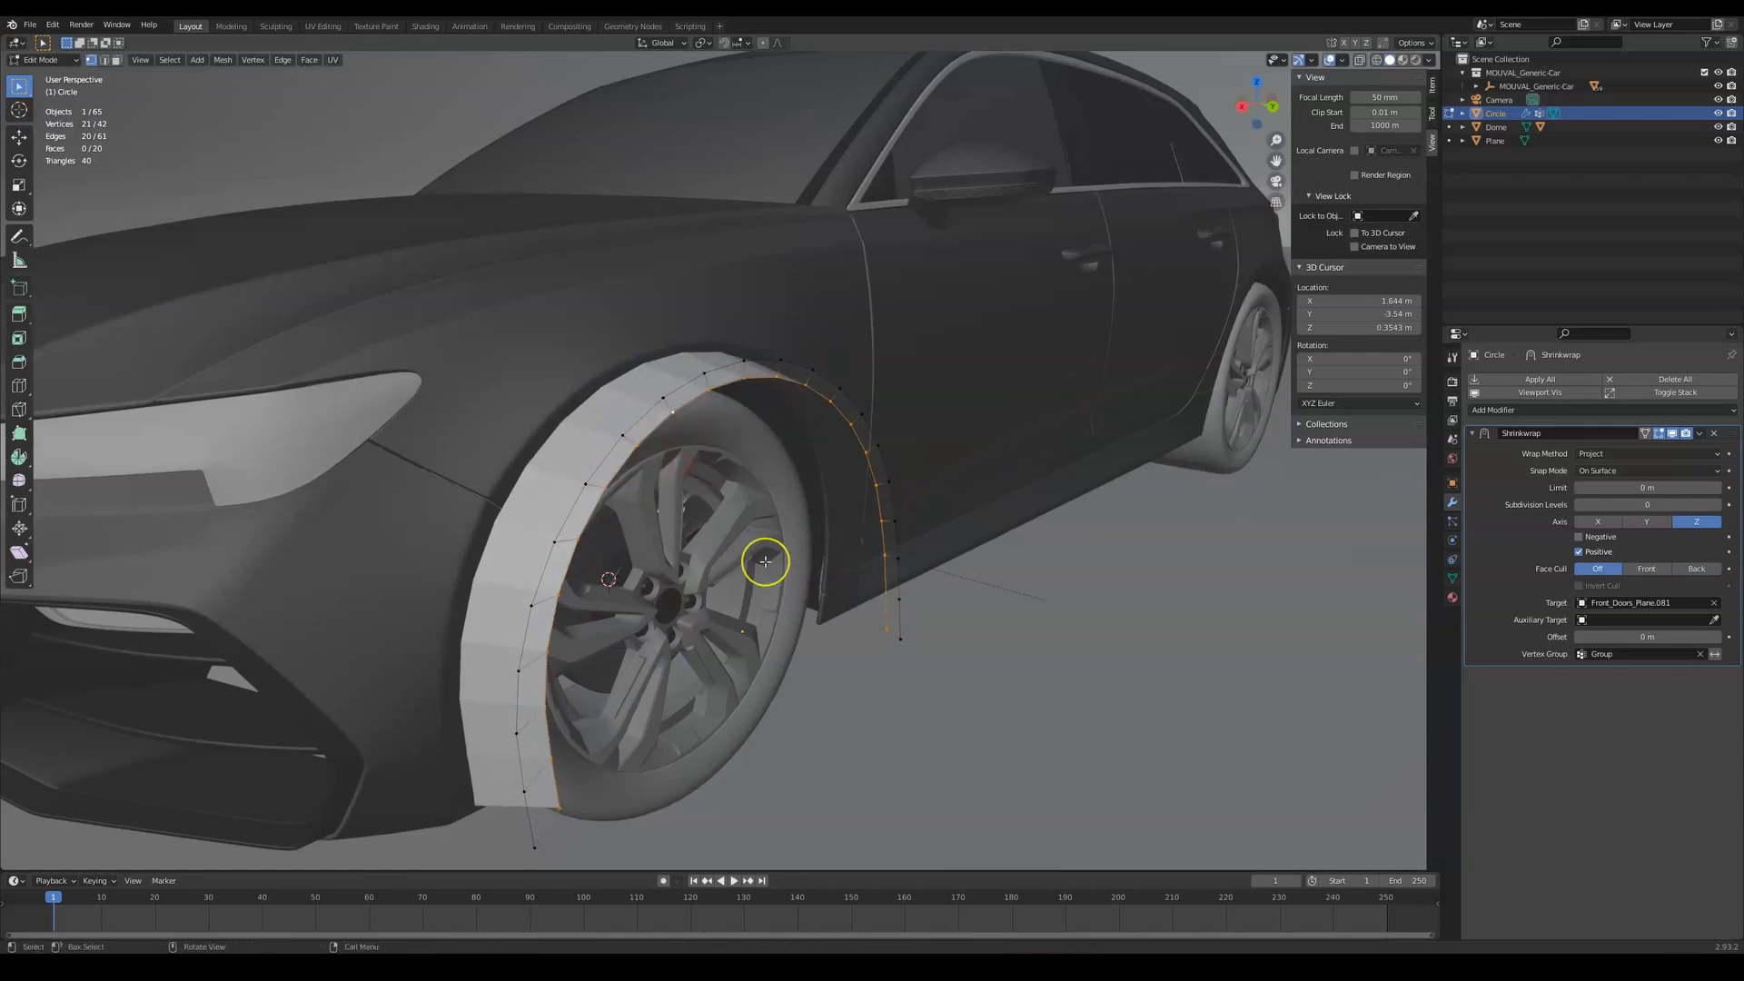
pyautogui.moveTo(756, 763); pyautogui.dragTo(709, 666, button='middle')
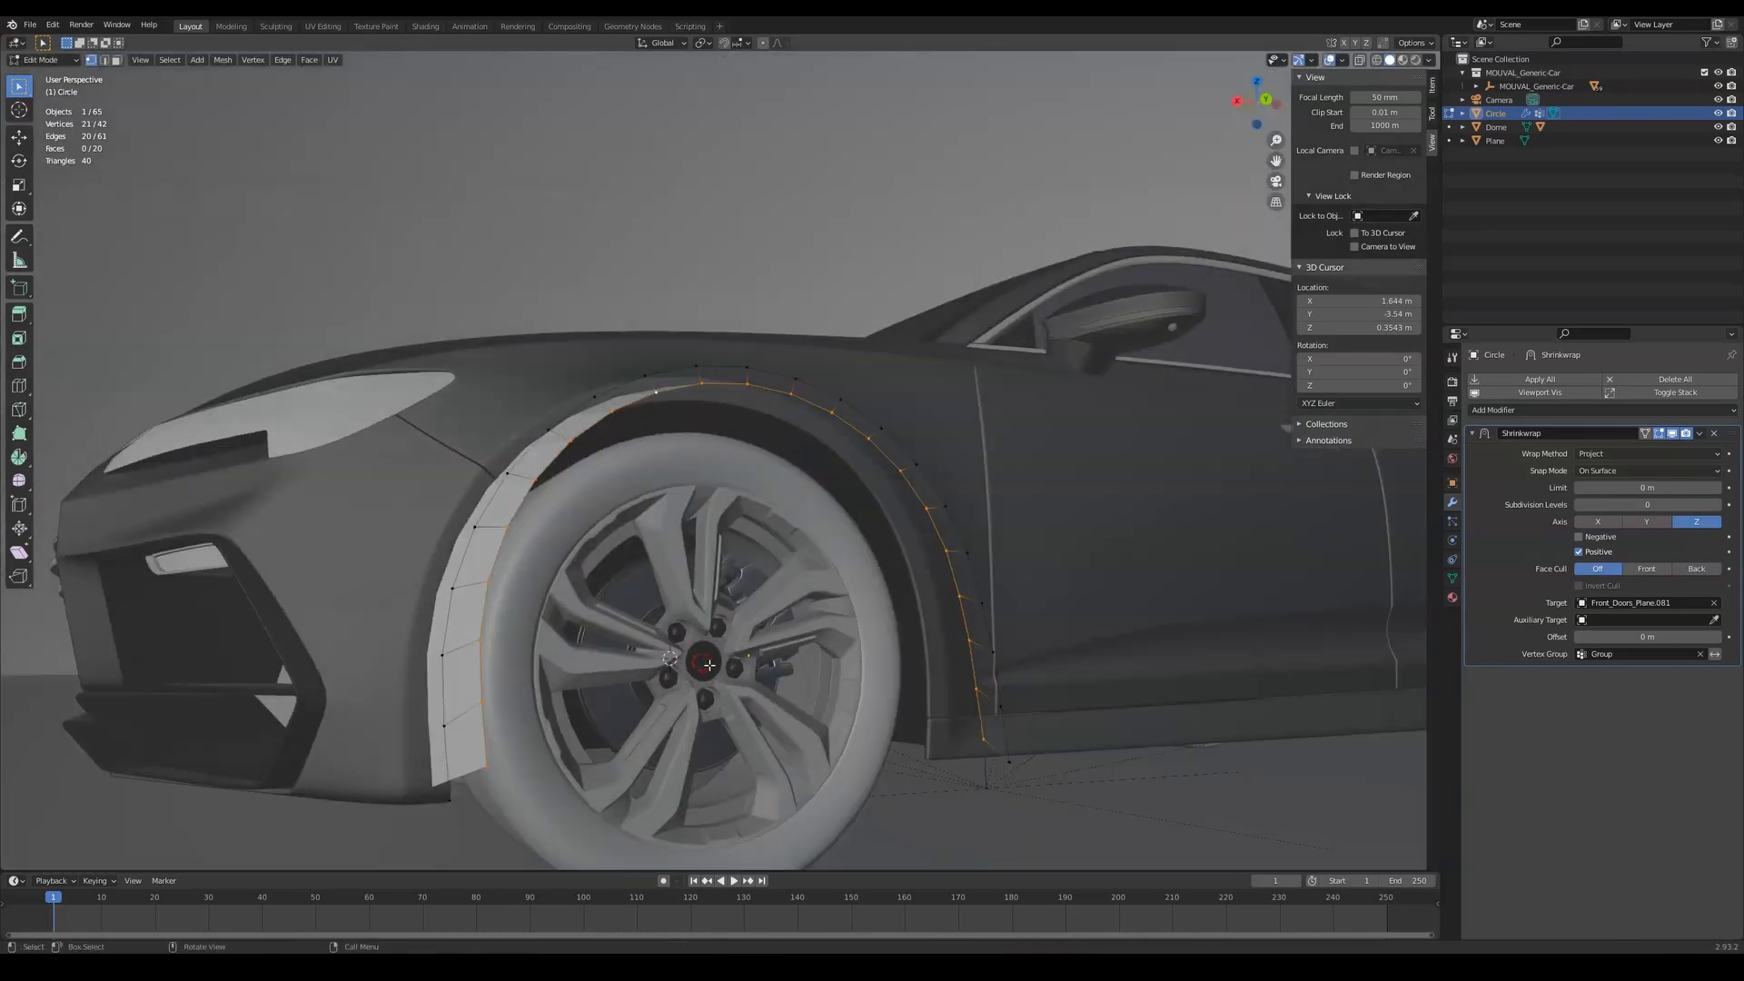
pyautogui.press('ctrl+KP_1')
pyautogui.press('g')
pyautogui.press('z')
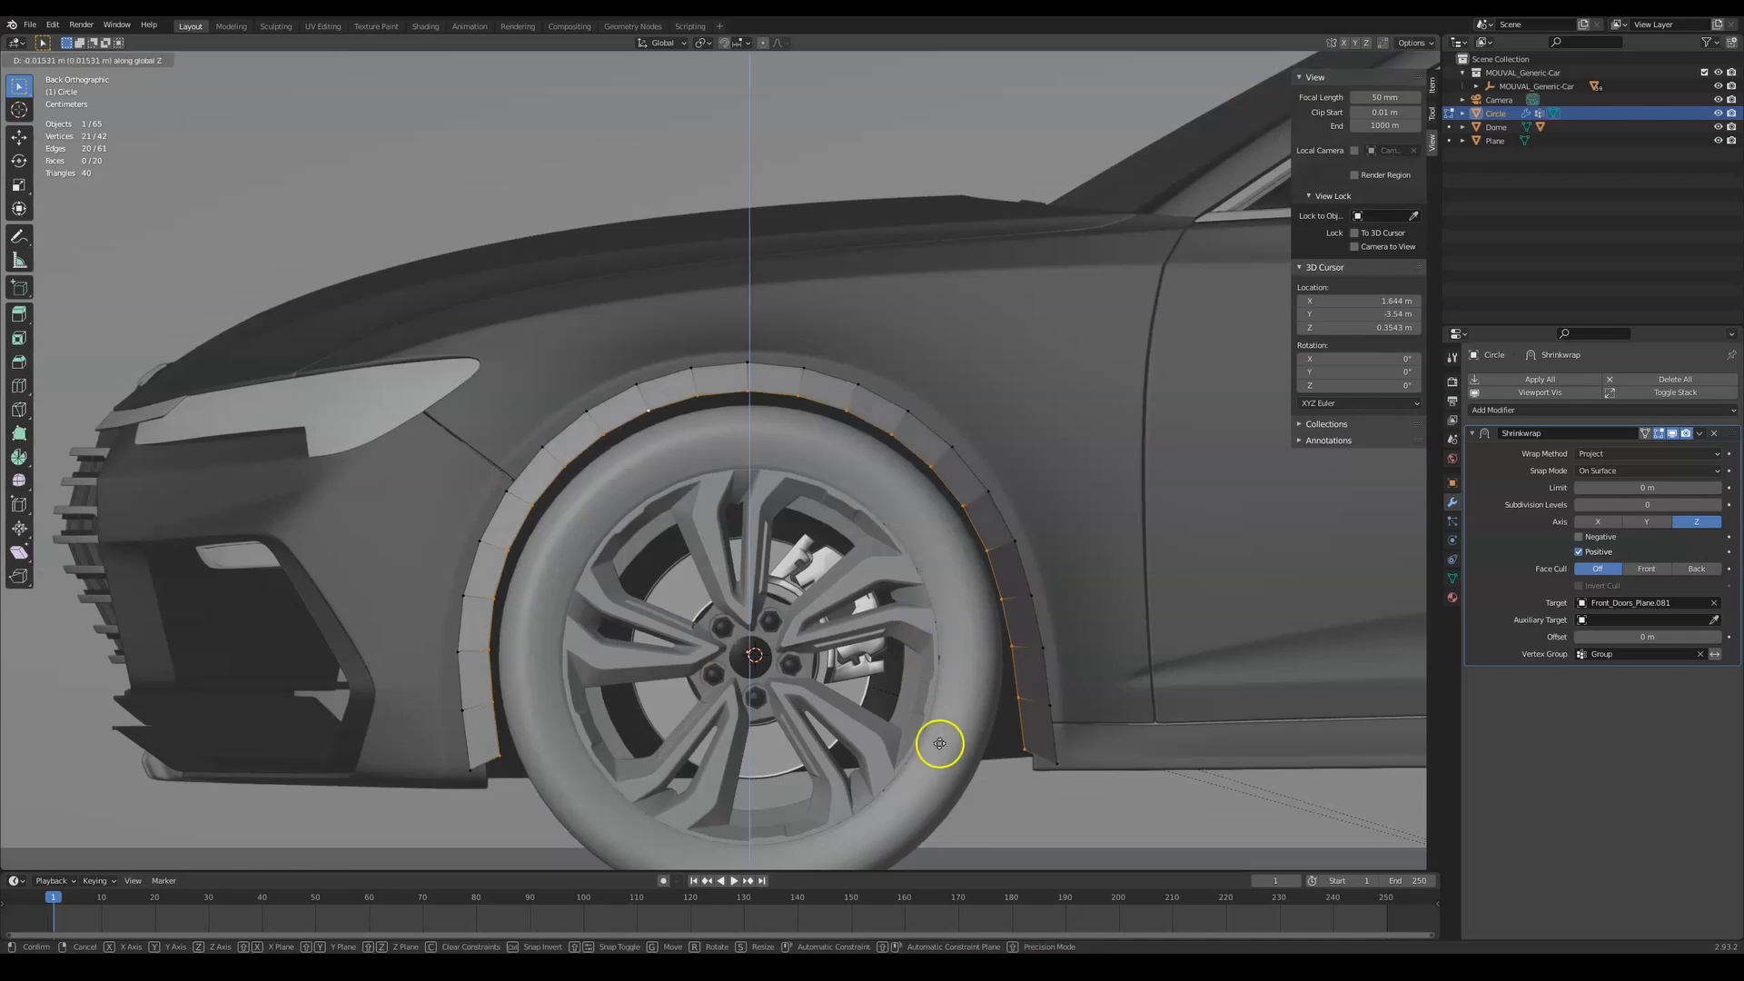
pyautogui.click(929, 868)
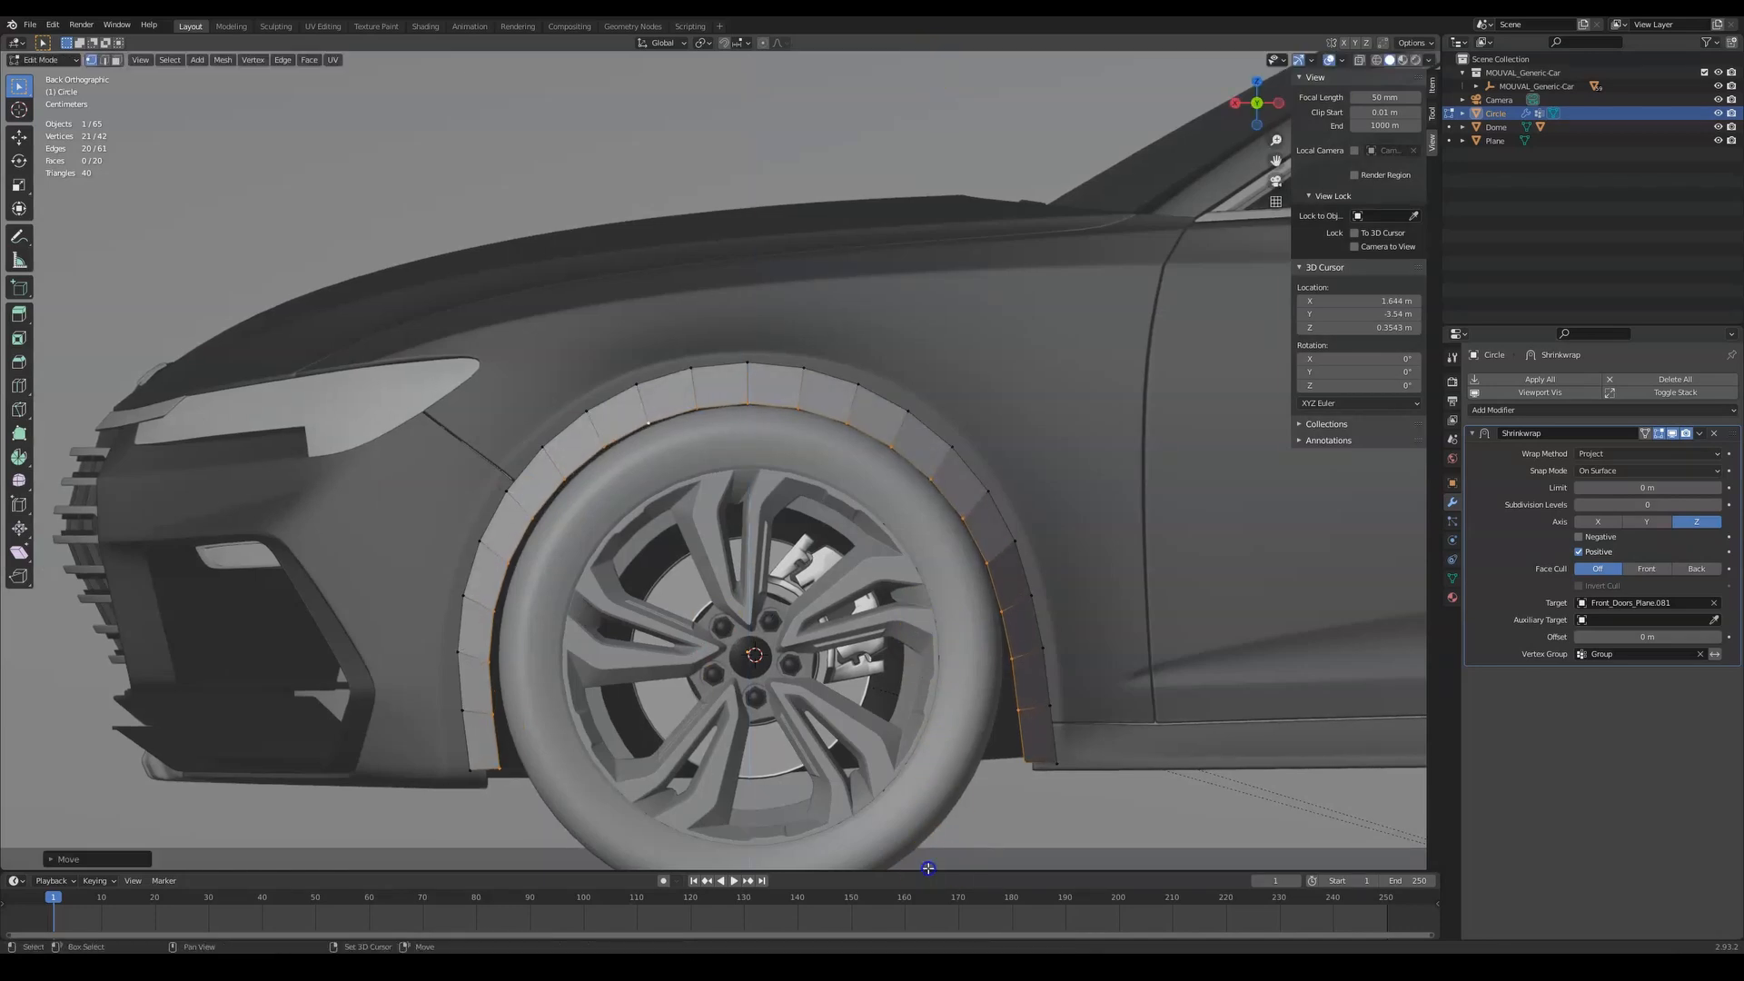
pyautogui.press('s')
pyautogui.rightClick(1074, 572)
pyautogui.press('g')
pyautogui.press('z')
pyautogui.click(848, 430)
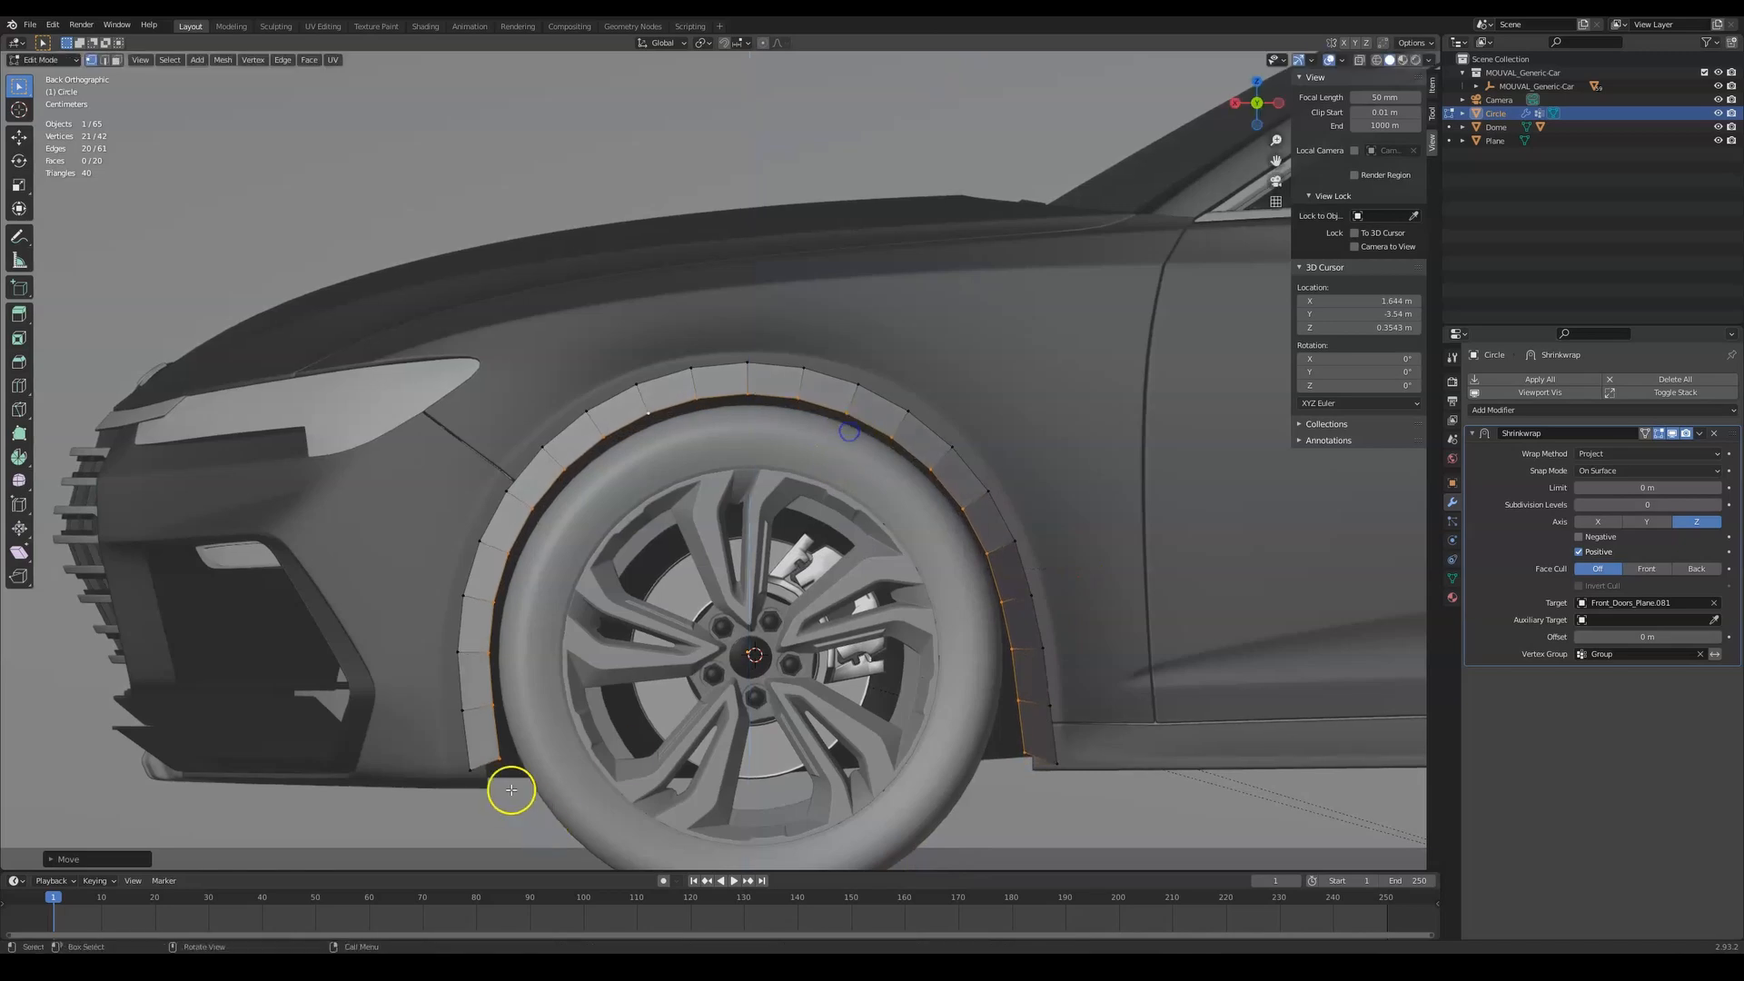
# Shift the band's inner end vertices and the front outer end vertex along Z to level its lower ends with the body
pyautogui.click(511, 789)
pyautogui.press('g')
pyautogui.press('z')
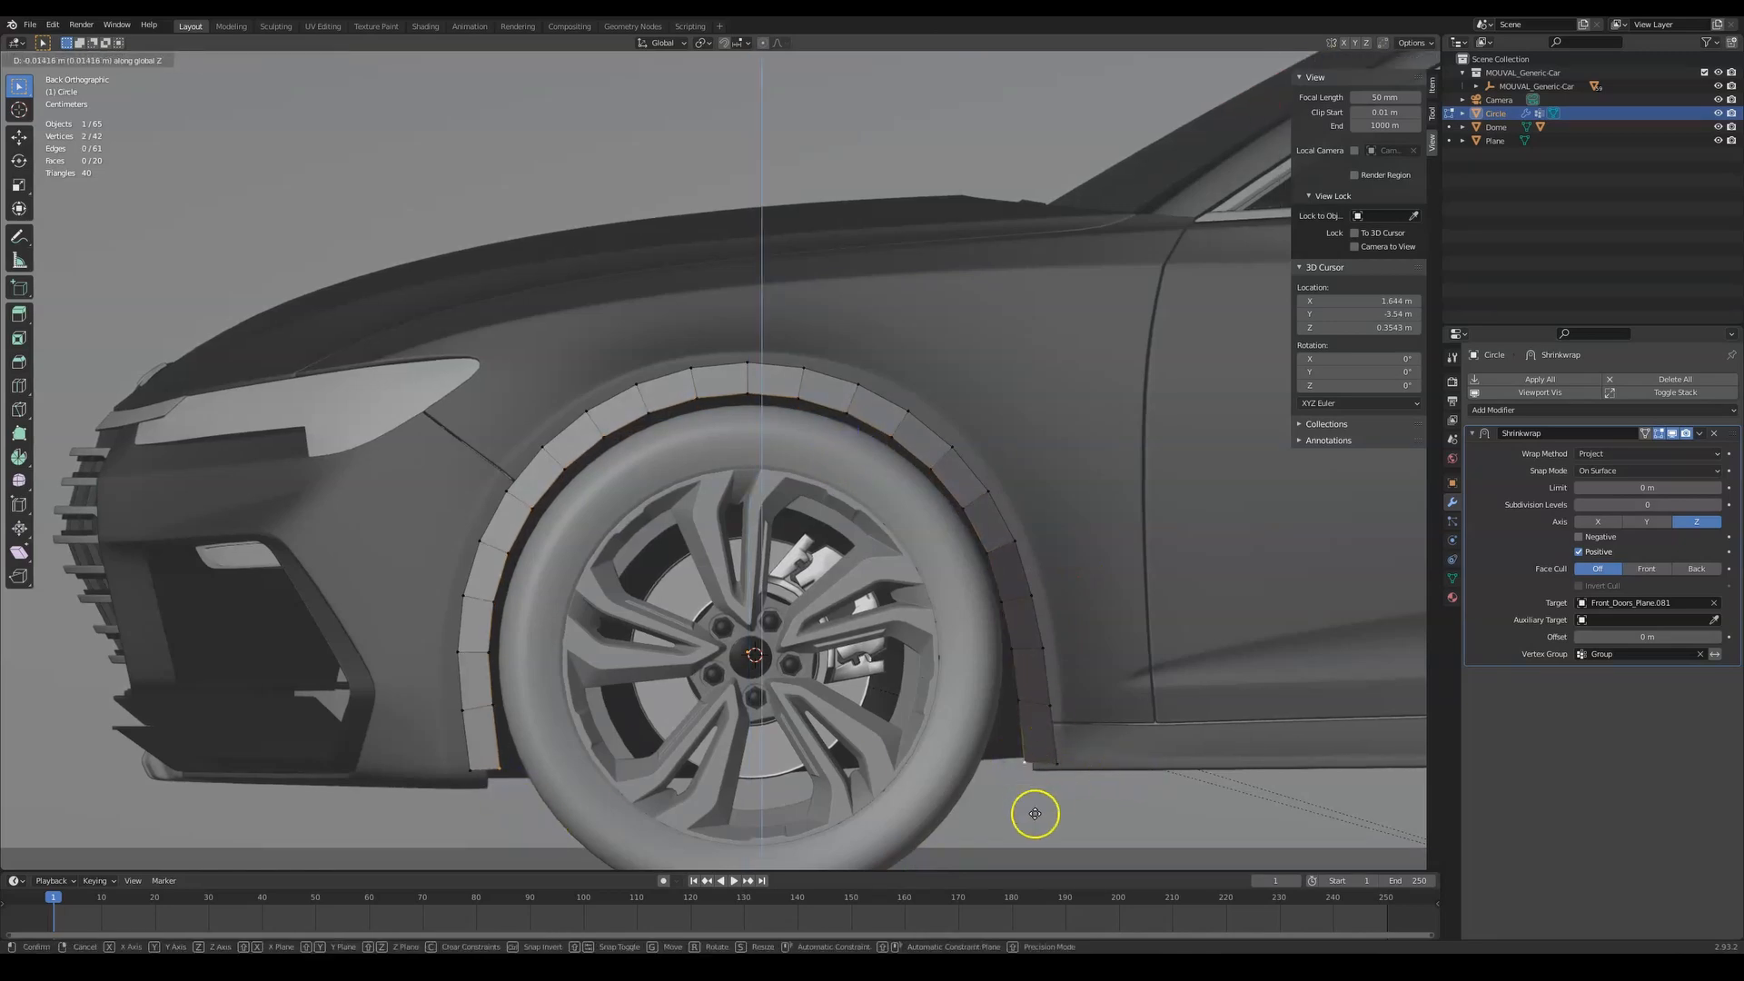
pyautogui.click(1020, 853)
pyautogui.click(470, 779)
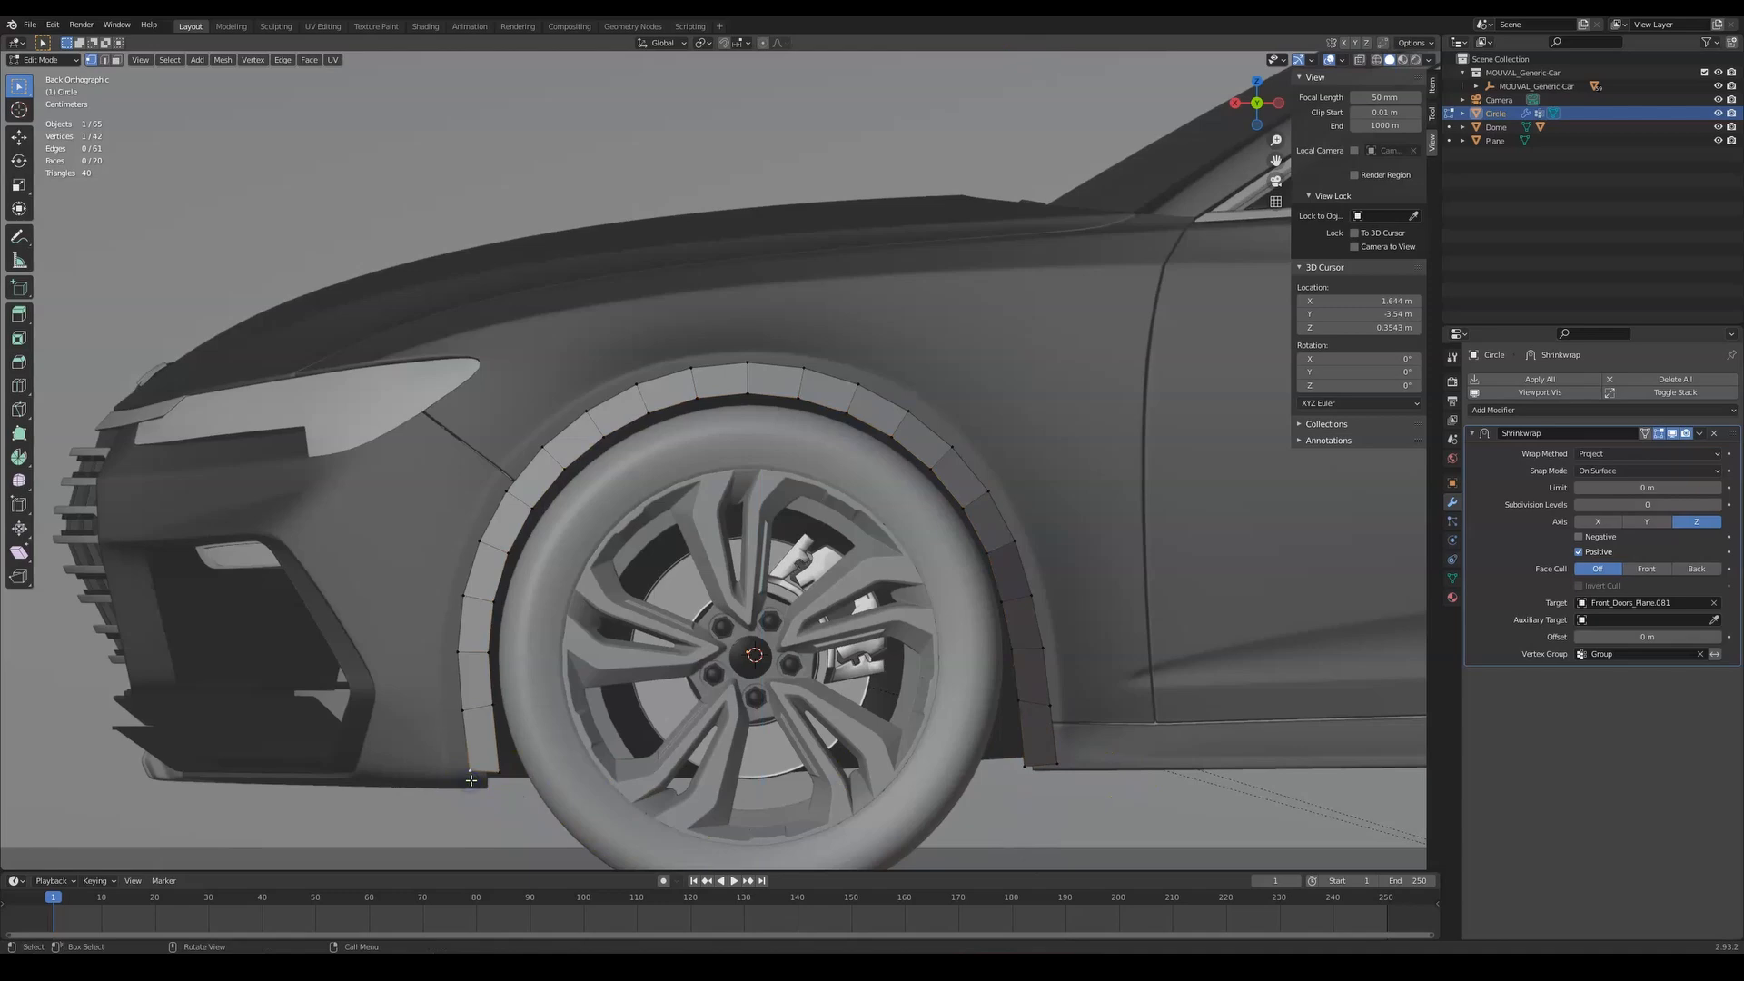
pyautogui.press('g')
pyautogui.press('z')
pyautogui.click(462, 811)
pyautogui.press('Tab')
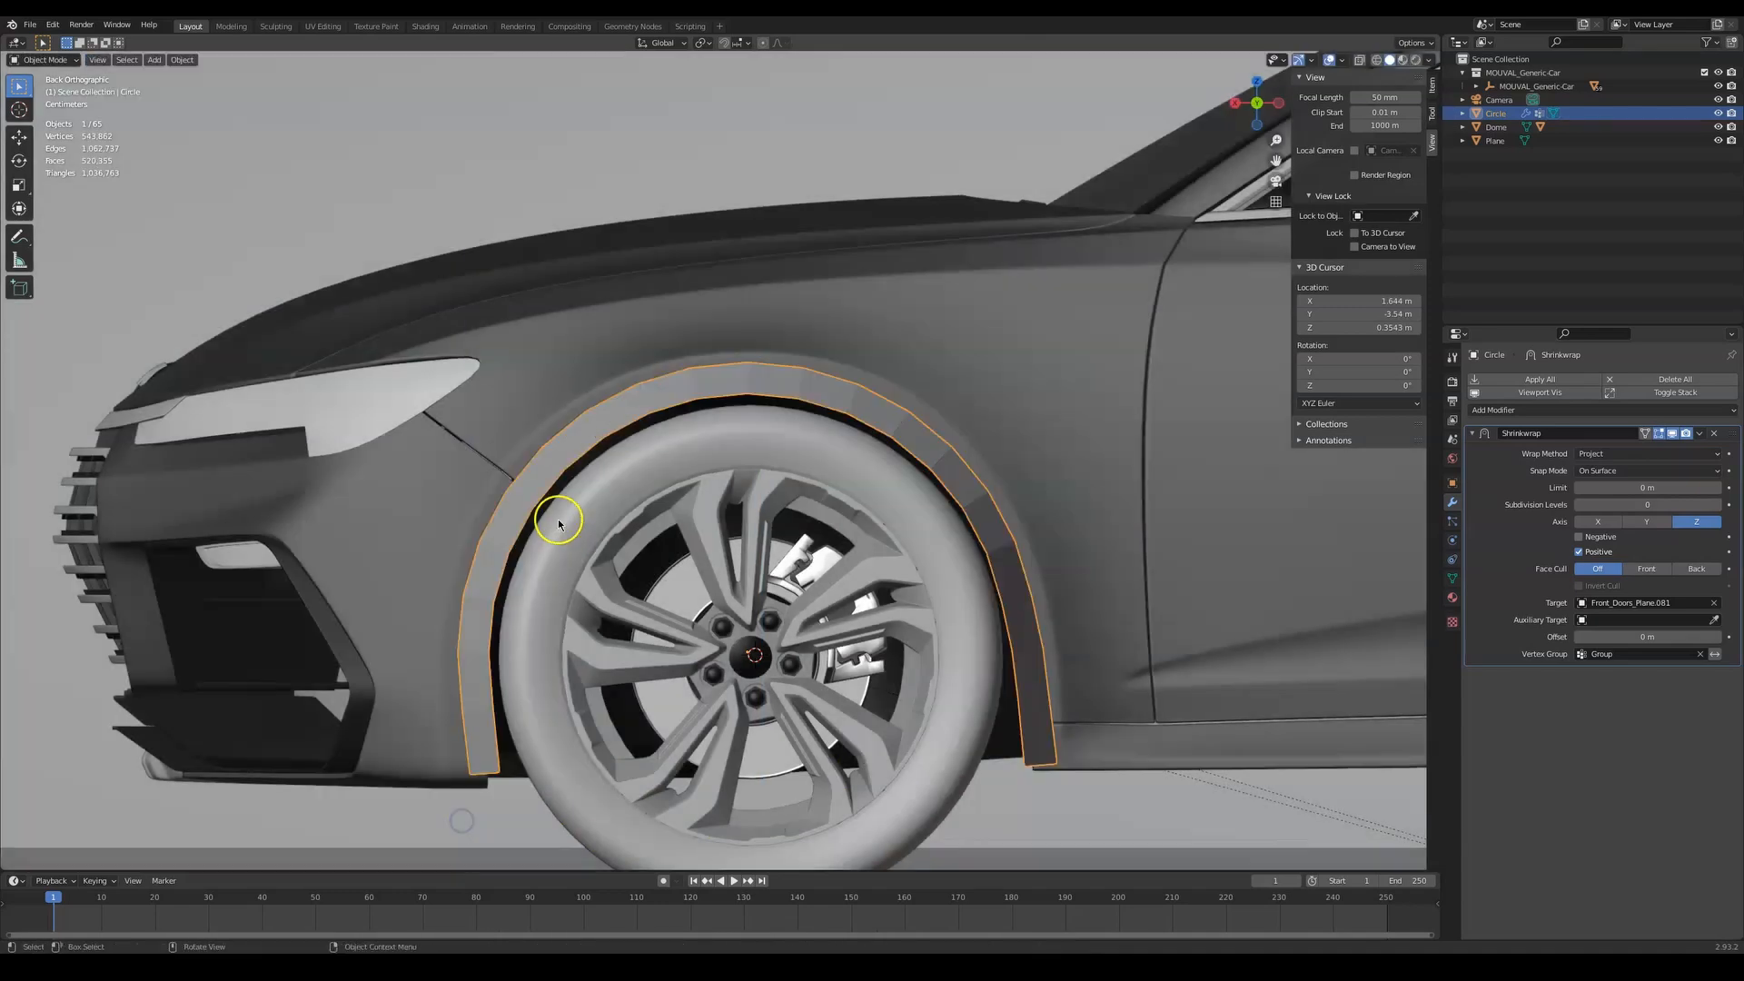
pyautogui.moveTo(556, 506); pyautogui.dragTo(708, 444, button='middle')
# Add a Bevel modifier to the flare with its limit method set to Weight
pyautogui.click(1482, 436)
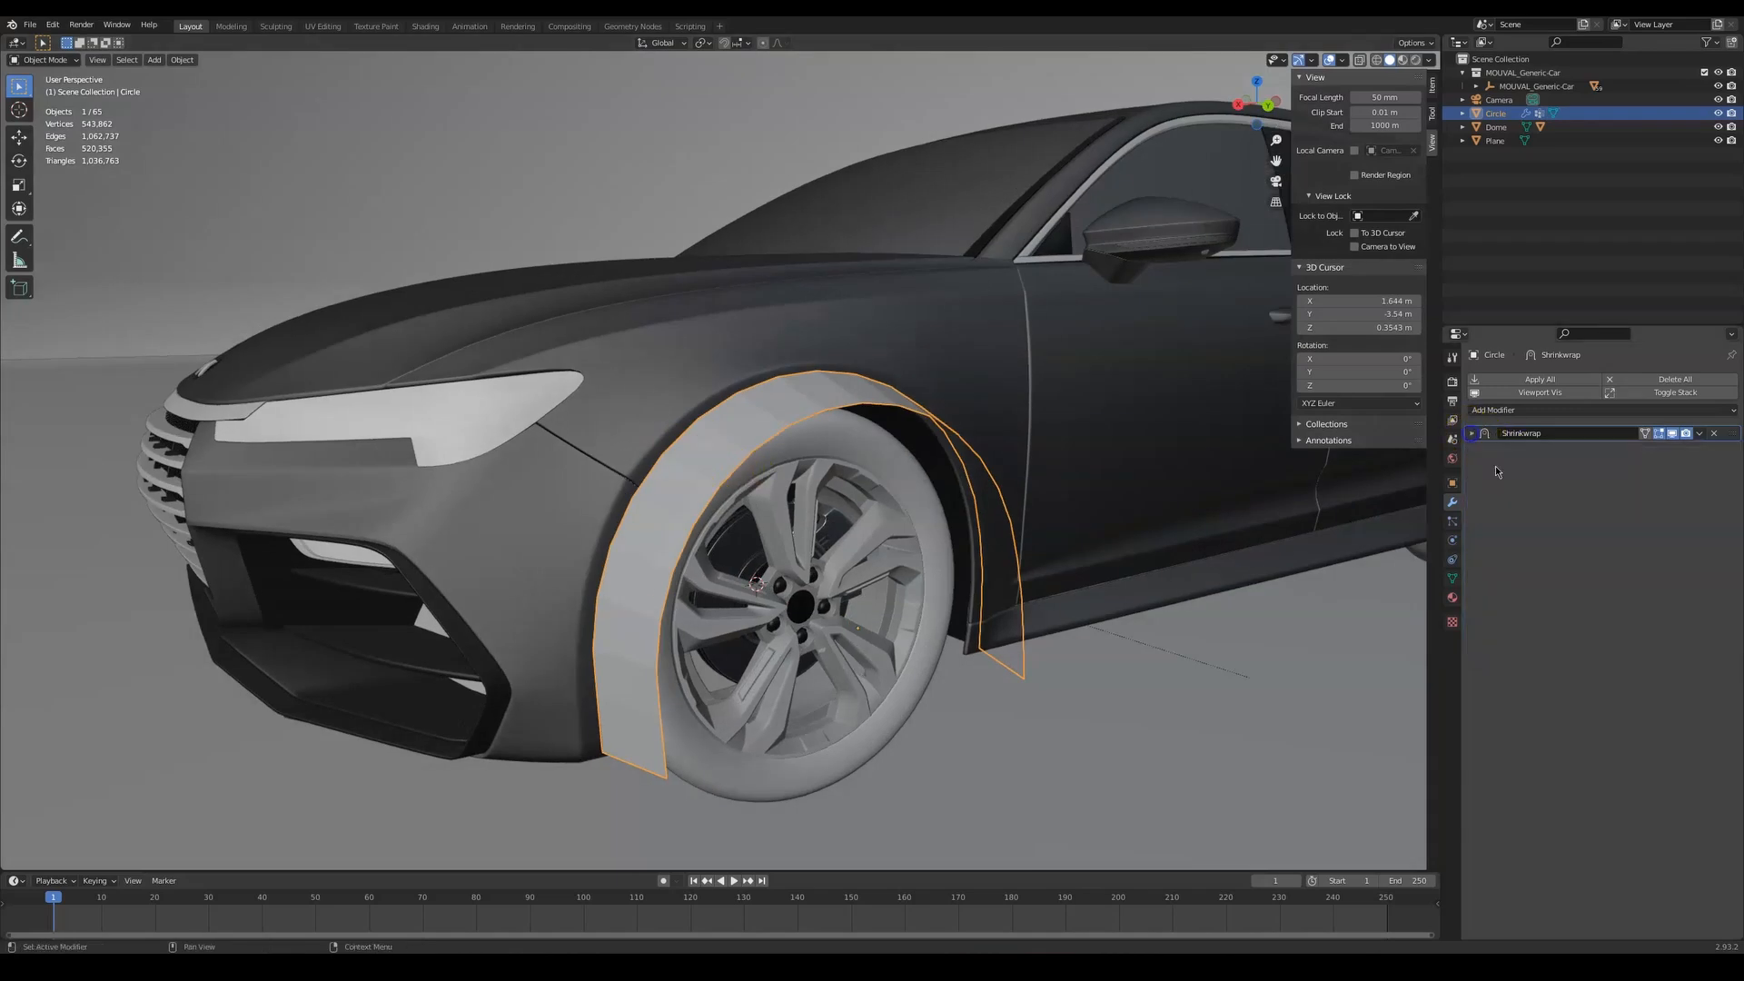
pyautogui.click(1511, 413)
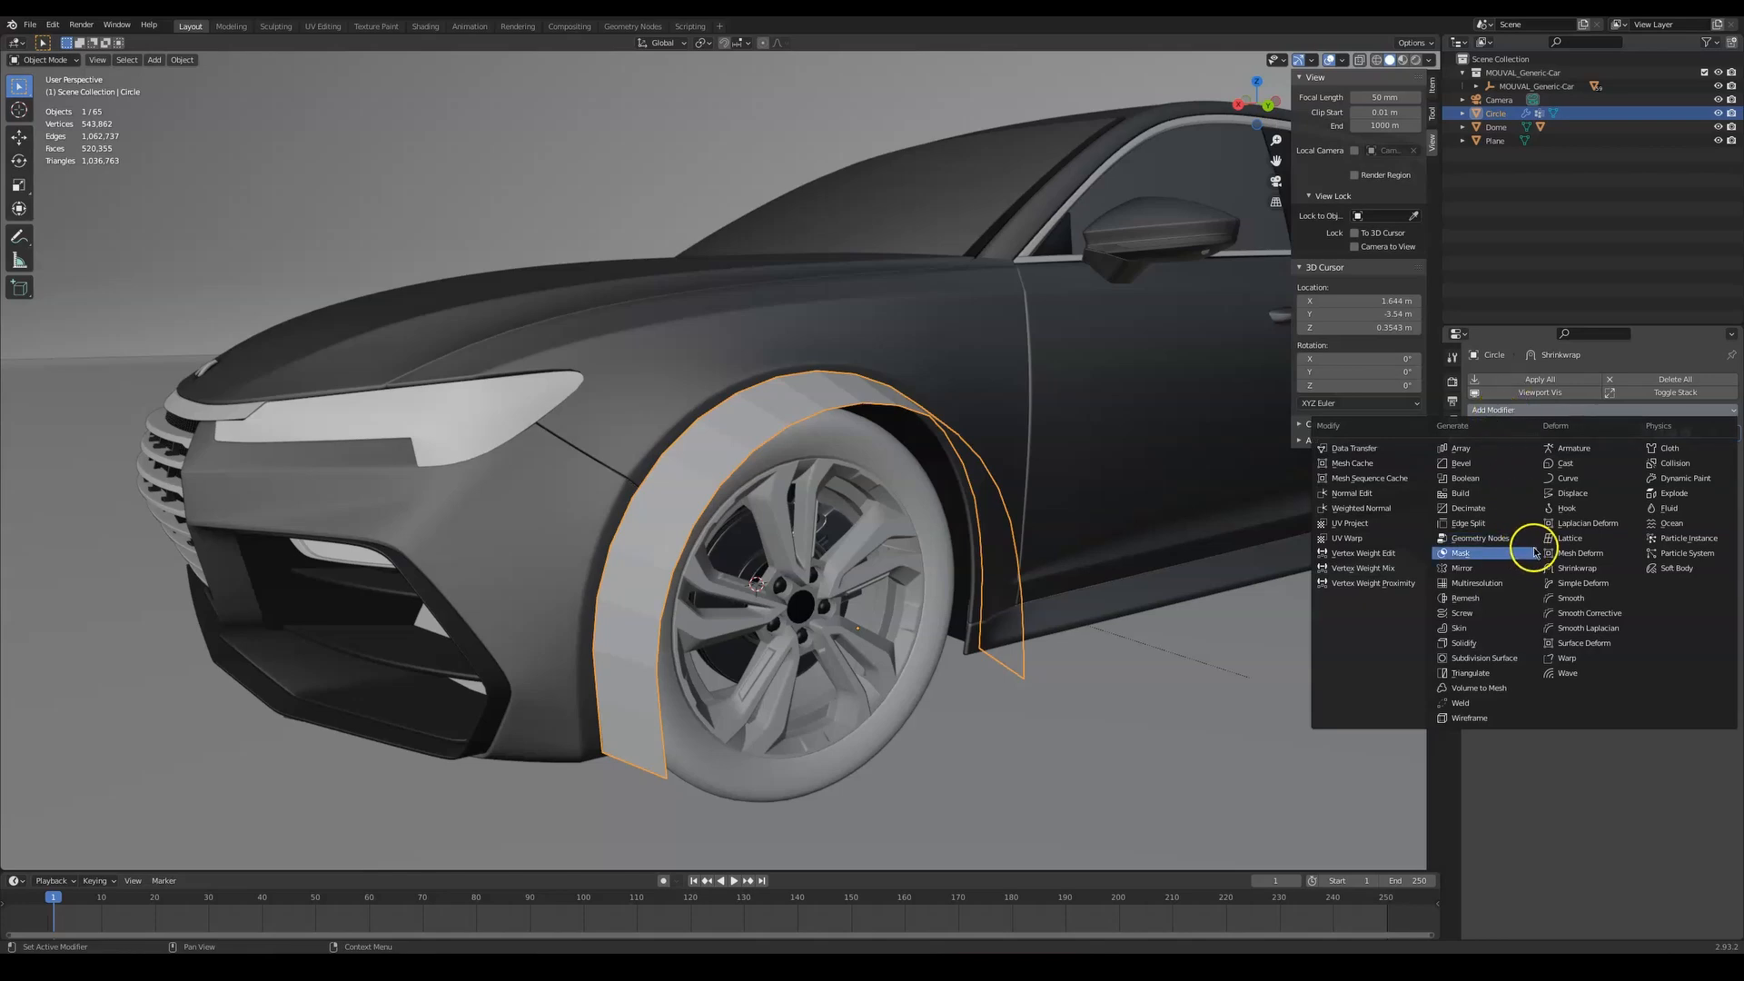
pyautogui.click(1490, 465)
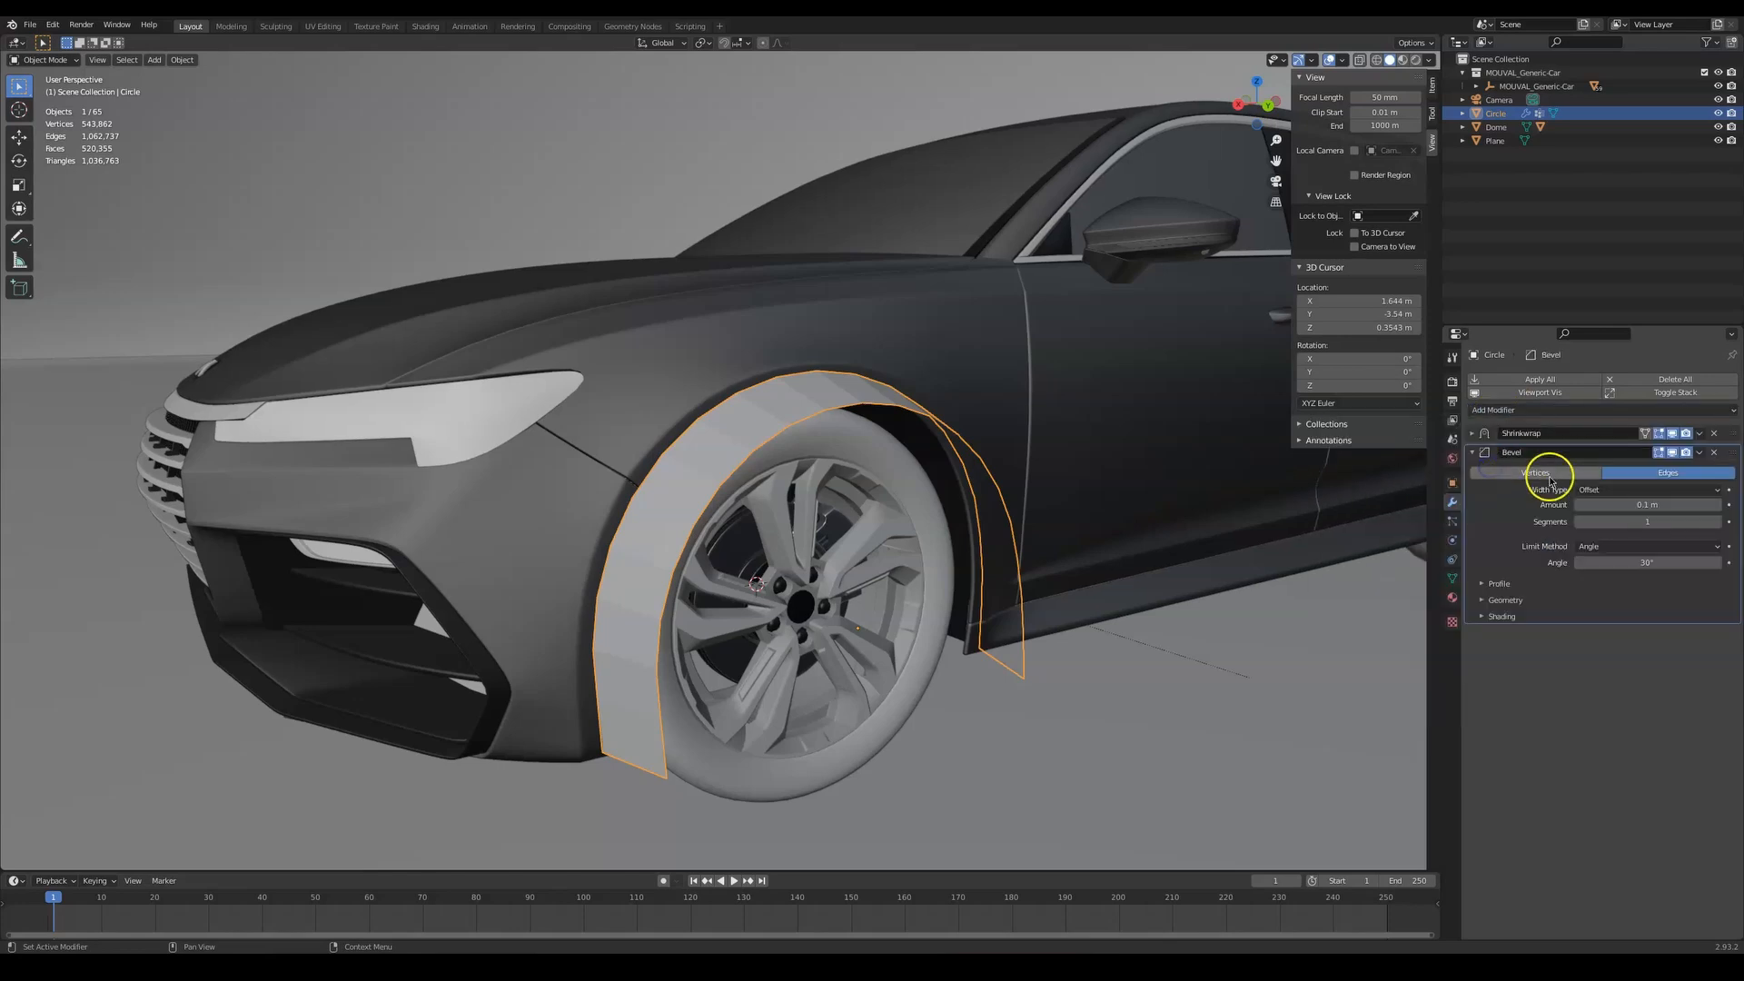
pyautogui.click(1599, 495)
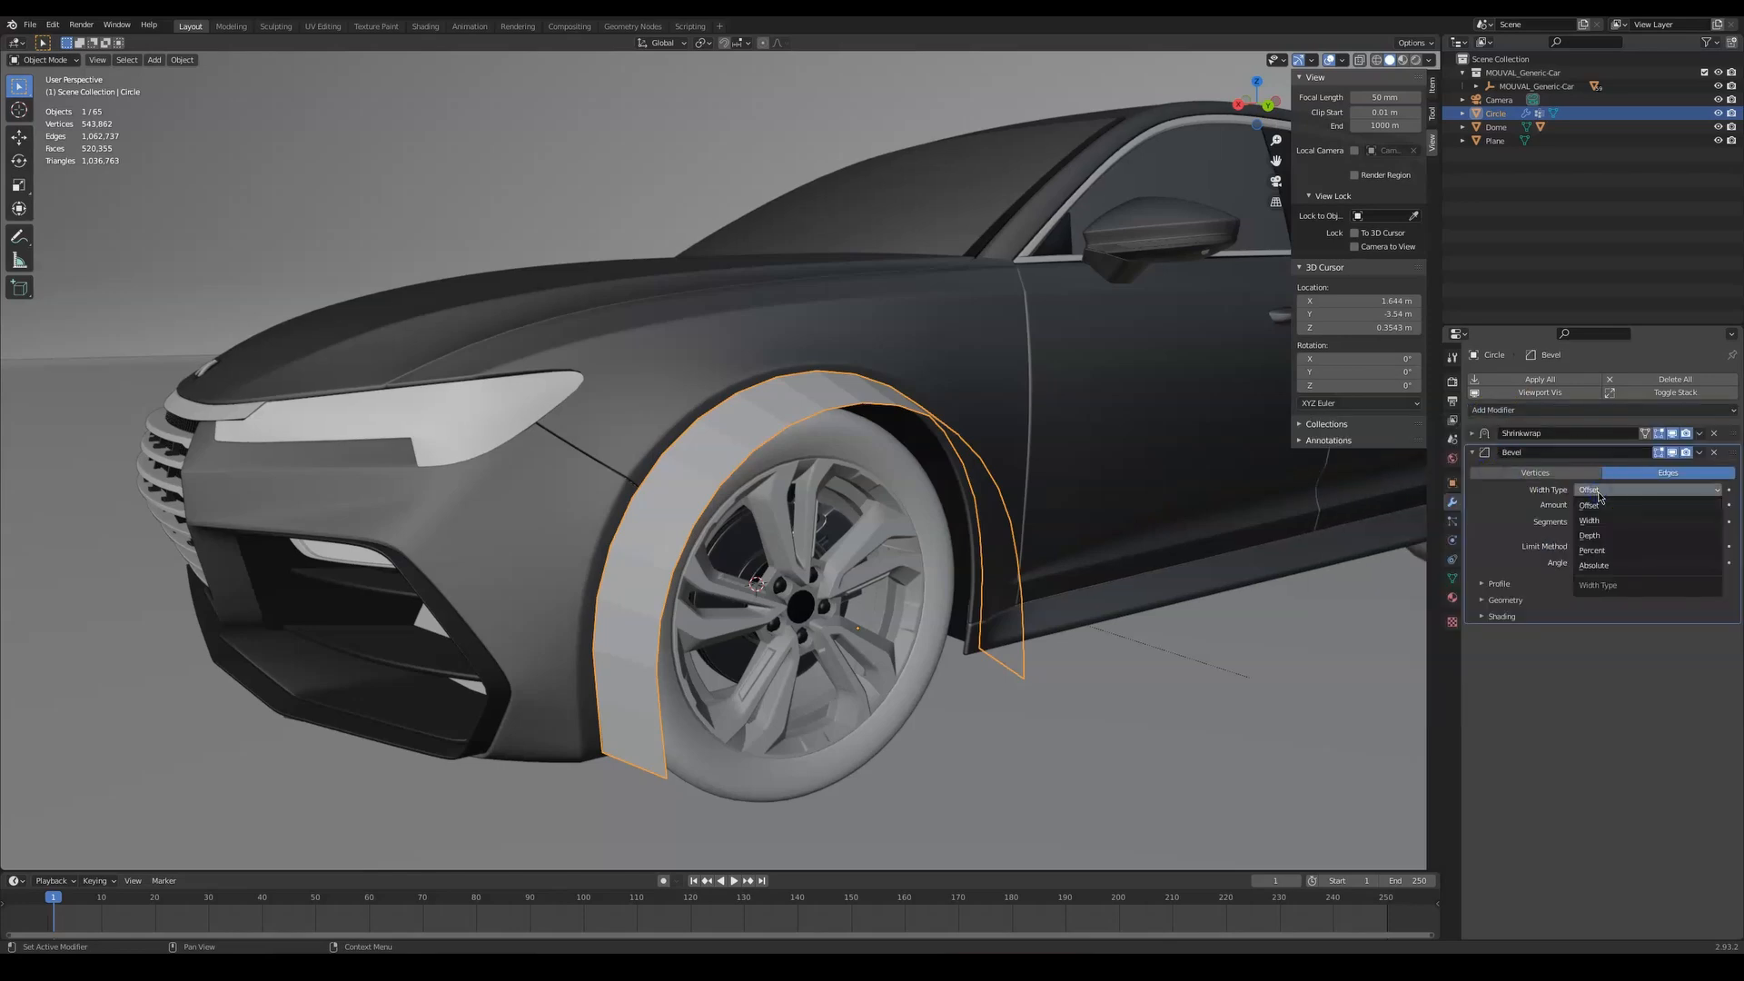
pyautogui.click(1625, 546)
pyautogui.click(1606, 589)
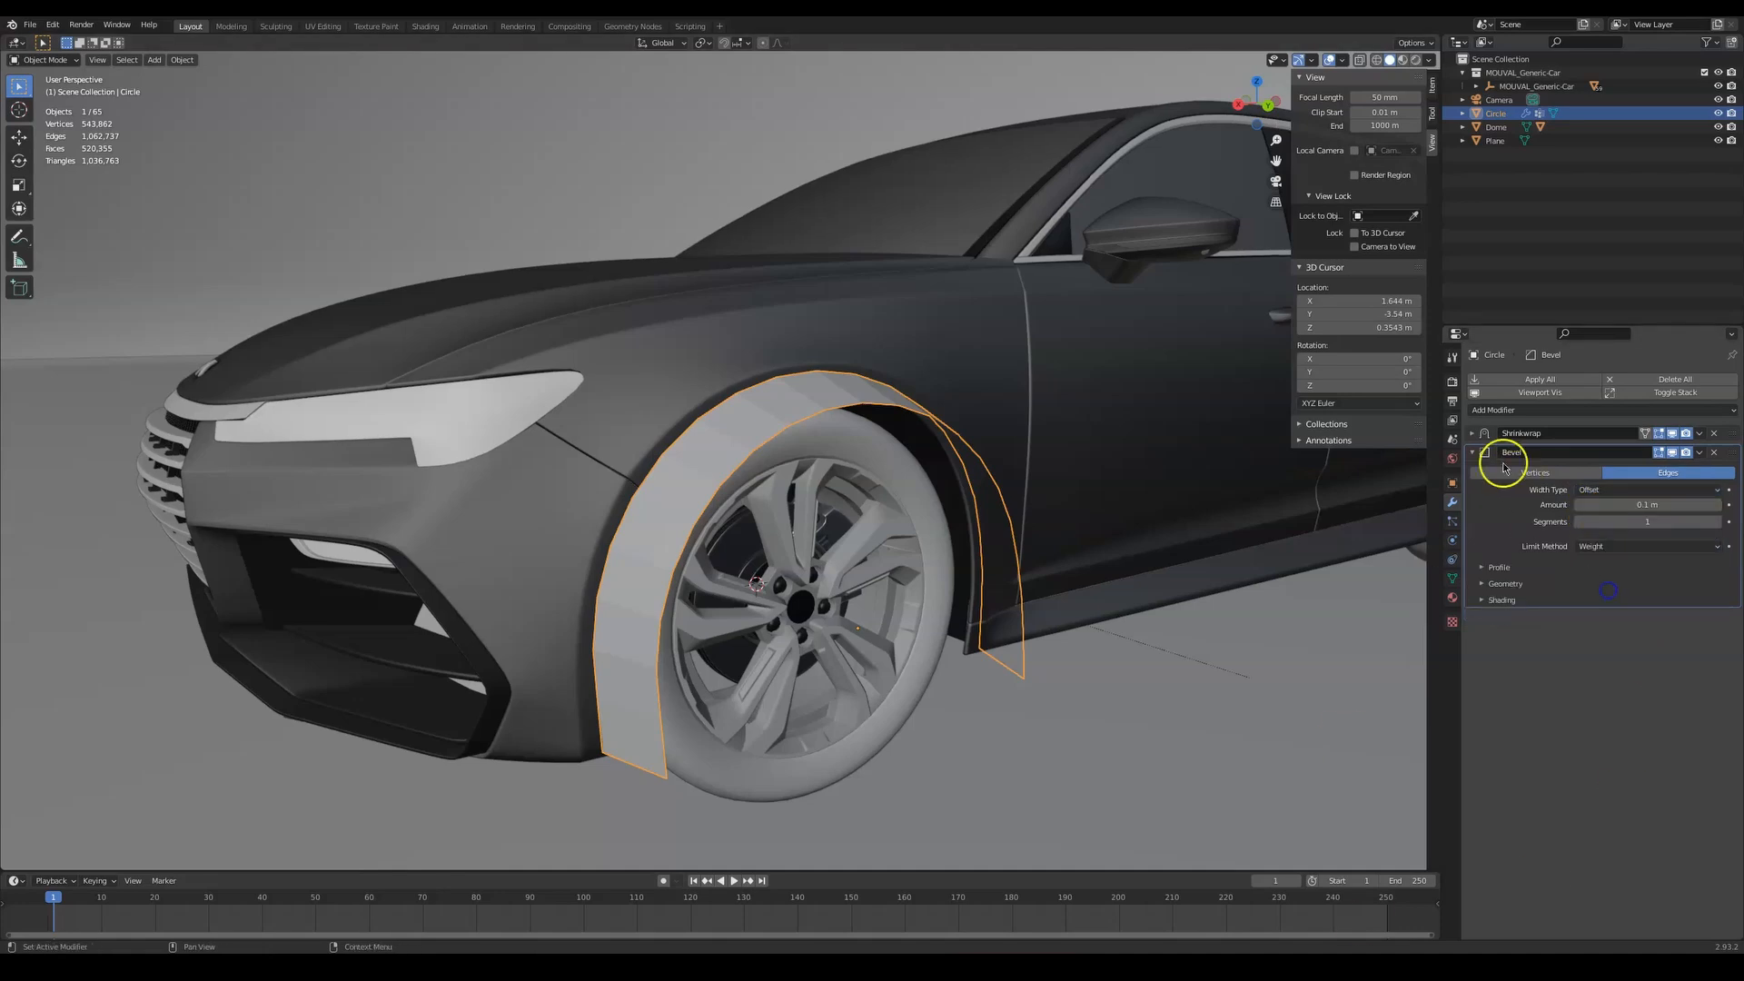
pyautogui.click(1473, 451)
# Add a Subdivision Surface modifier to the flare with 3 viewport levels and 3 render levels
pyautogui.click(1519, 413)
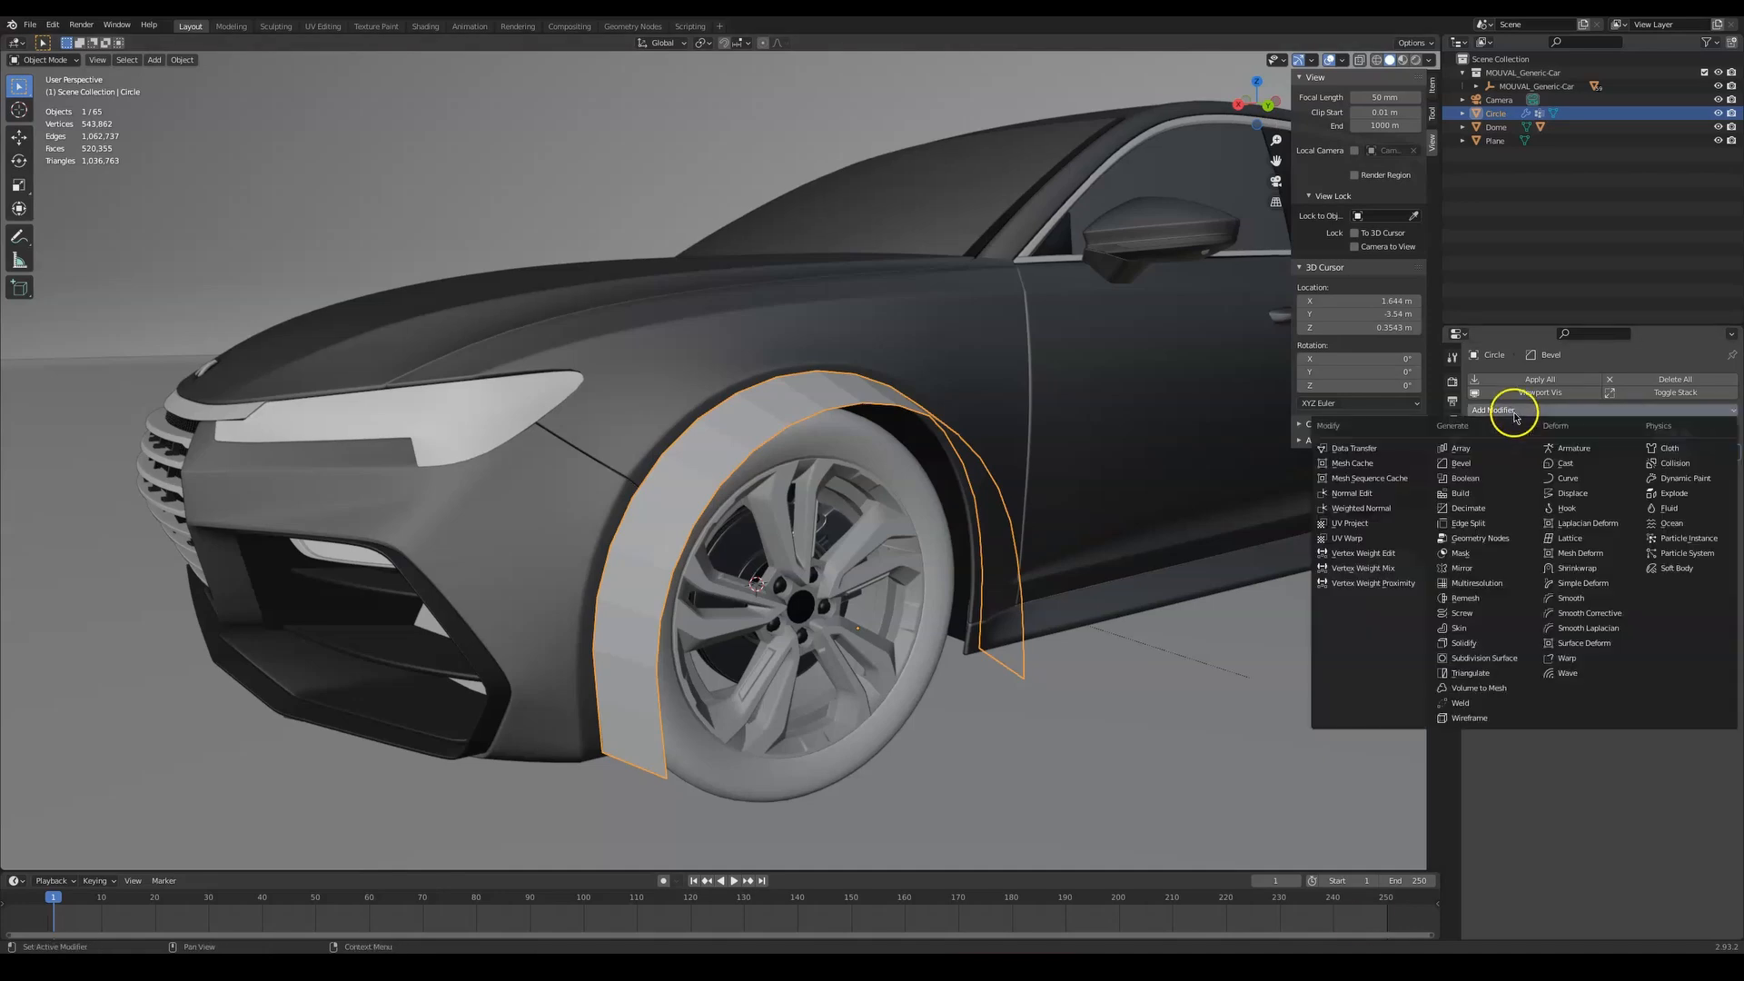
pyautogui.click(1498, 661)
pyautogui.click(1716, 510)
pyautogui.click(1715, 509)
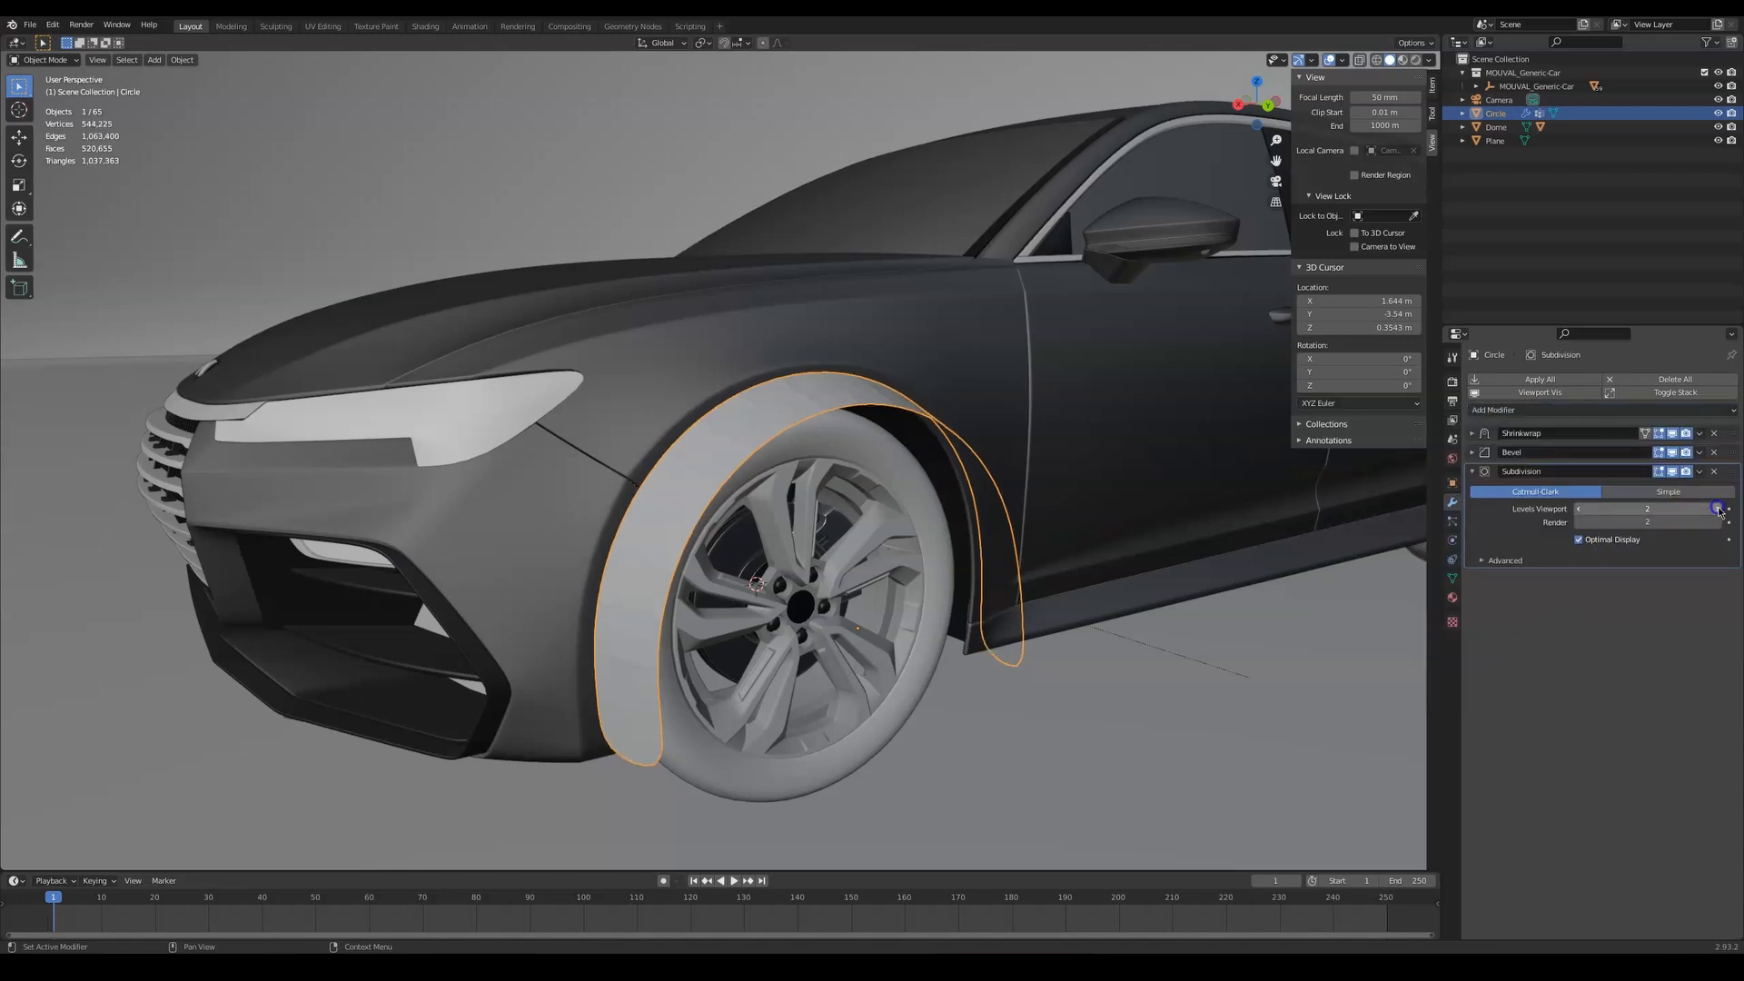
pyautogui.click(1718, 522)
# Raise the Bevel modifier's segment count by two
pyautogui.click(1472, 451)
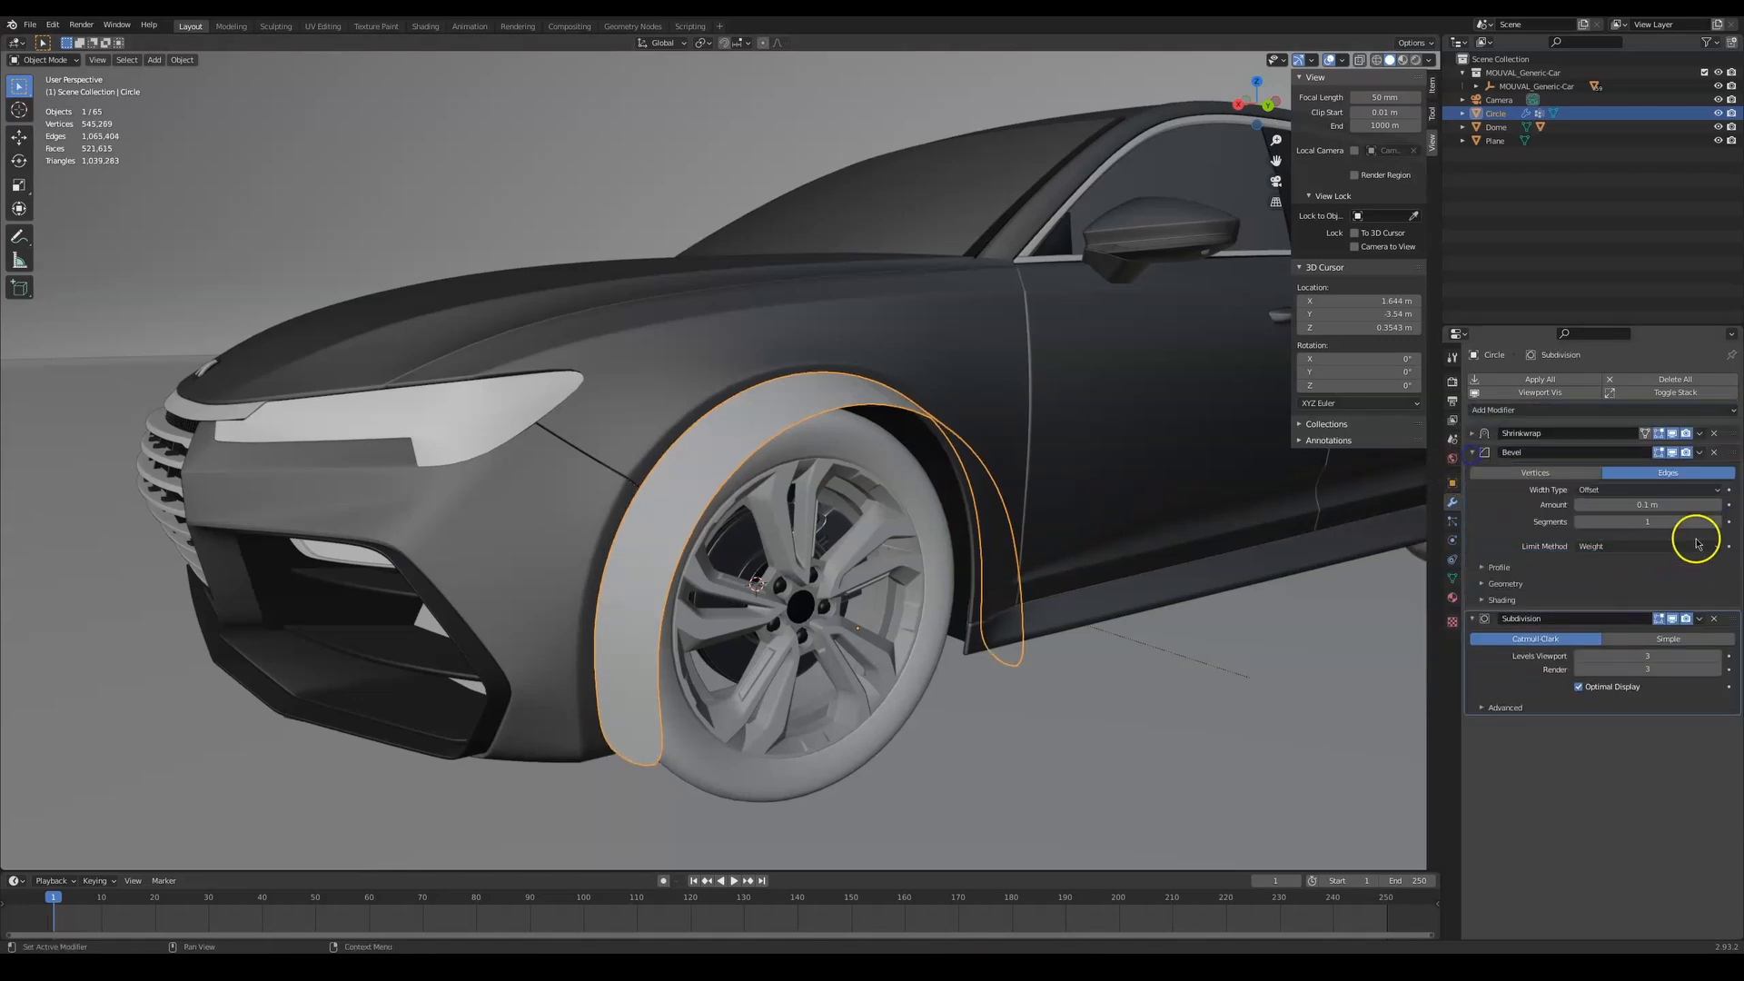
pyautogui.click(1717, 522)
pyautogui.click(1716, 522)
pyautogui.click(1472, 452)
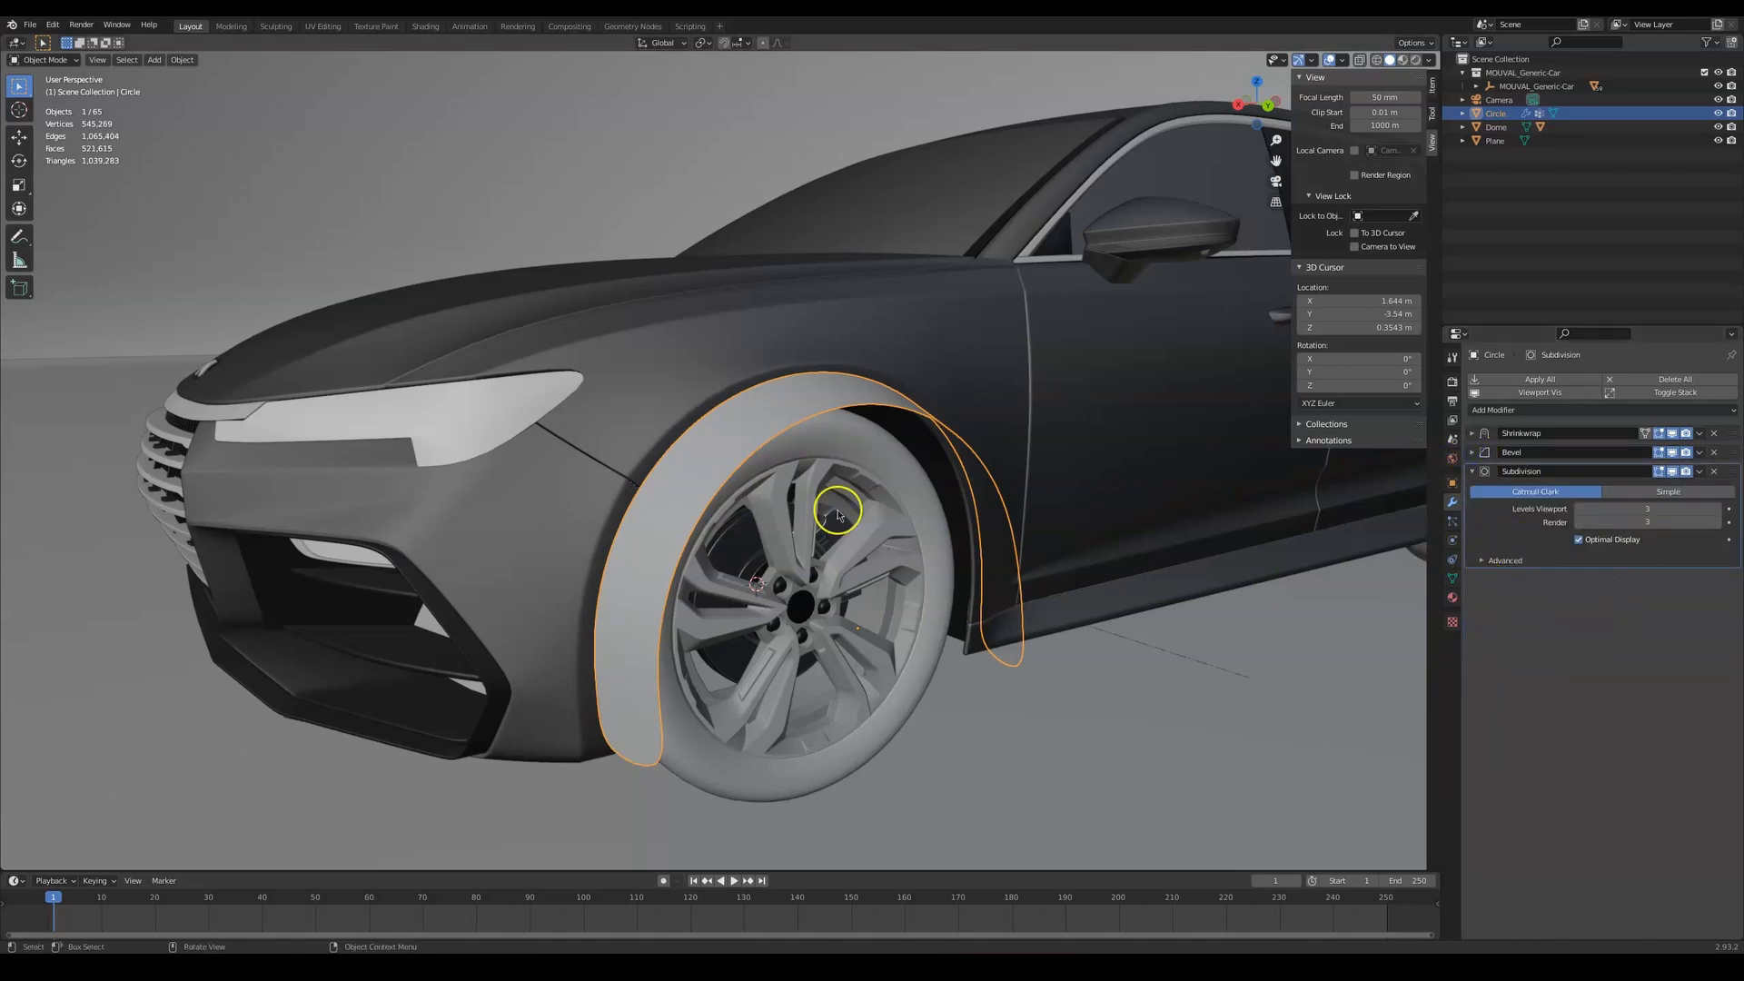
# Add a Solidify modifier to the flare with a thickness of about -0.027 m so it thickens outward from the body
pyautogui.click(1512, 411)
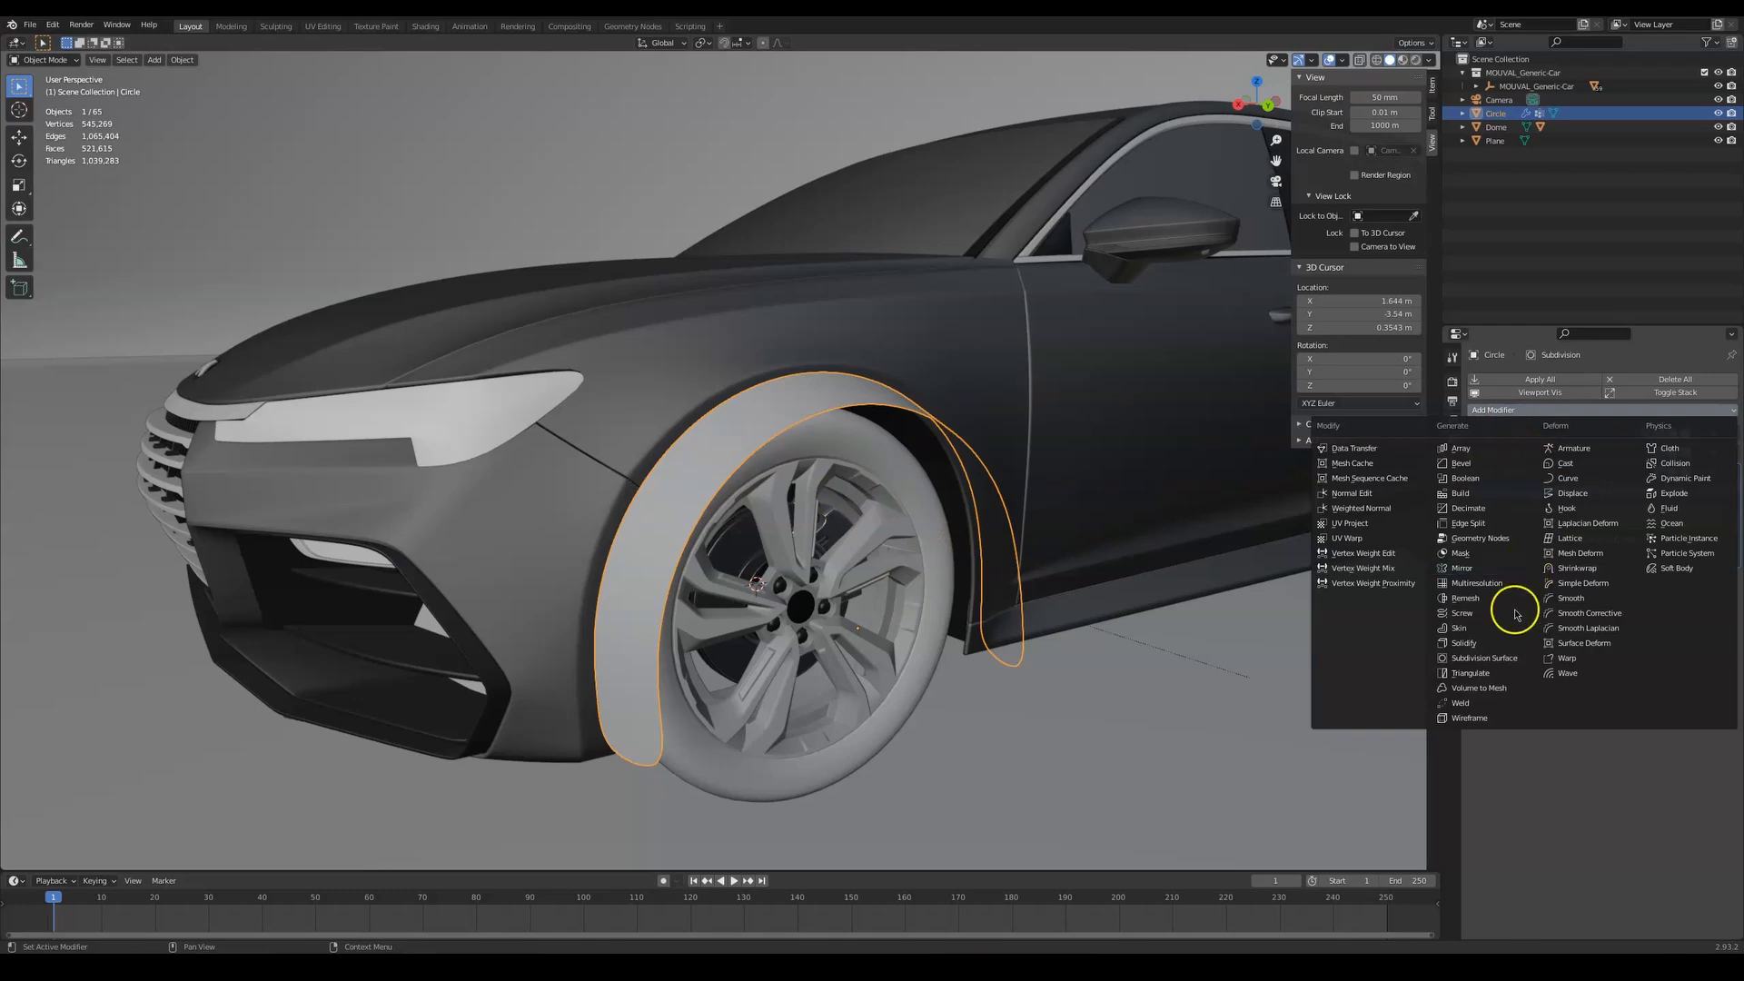
pyautogui.click(1463, 643)
pyautogui.moveTo(761, 635); pyautogui.dragTo(827, 625, button='middle')
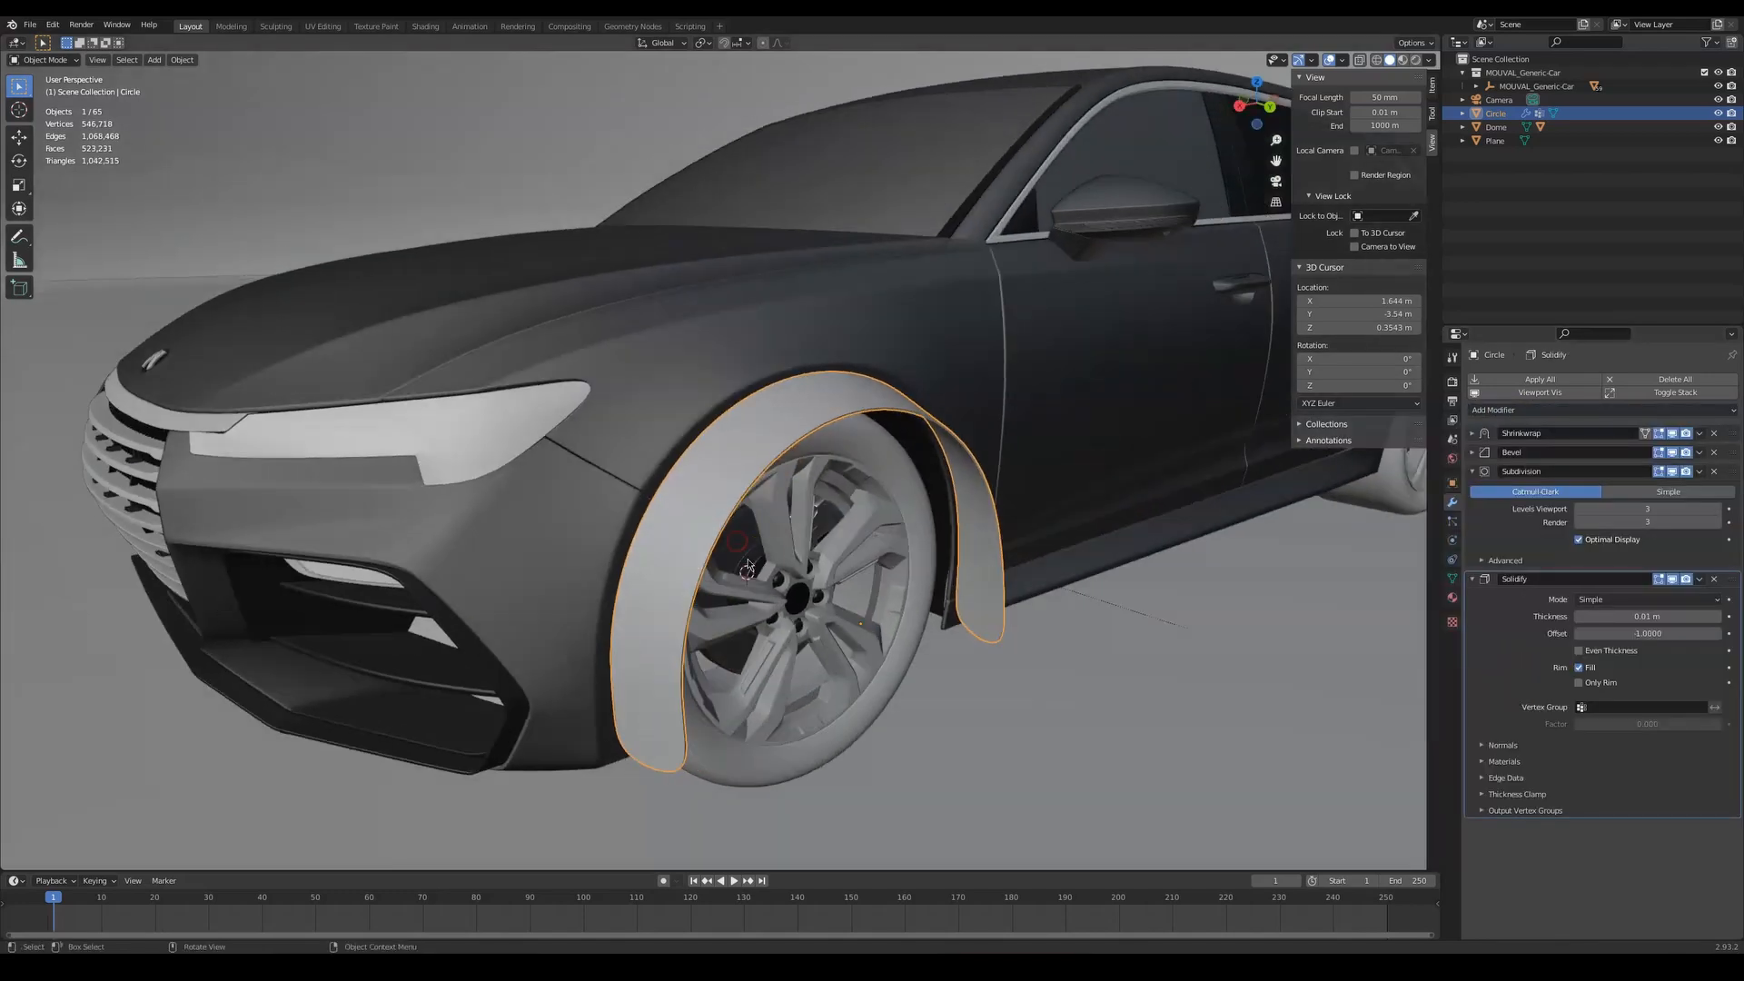
pyautogui.moveTo(1632, 618); pyautogui.dragTo(1606, 606)
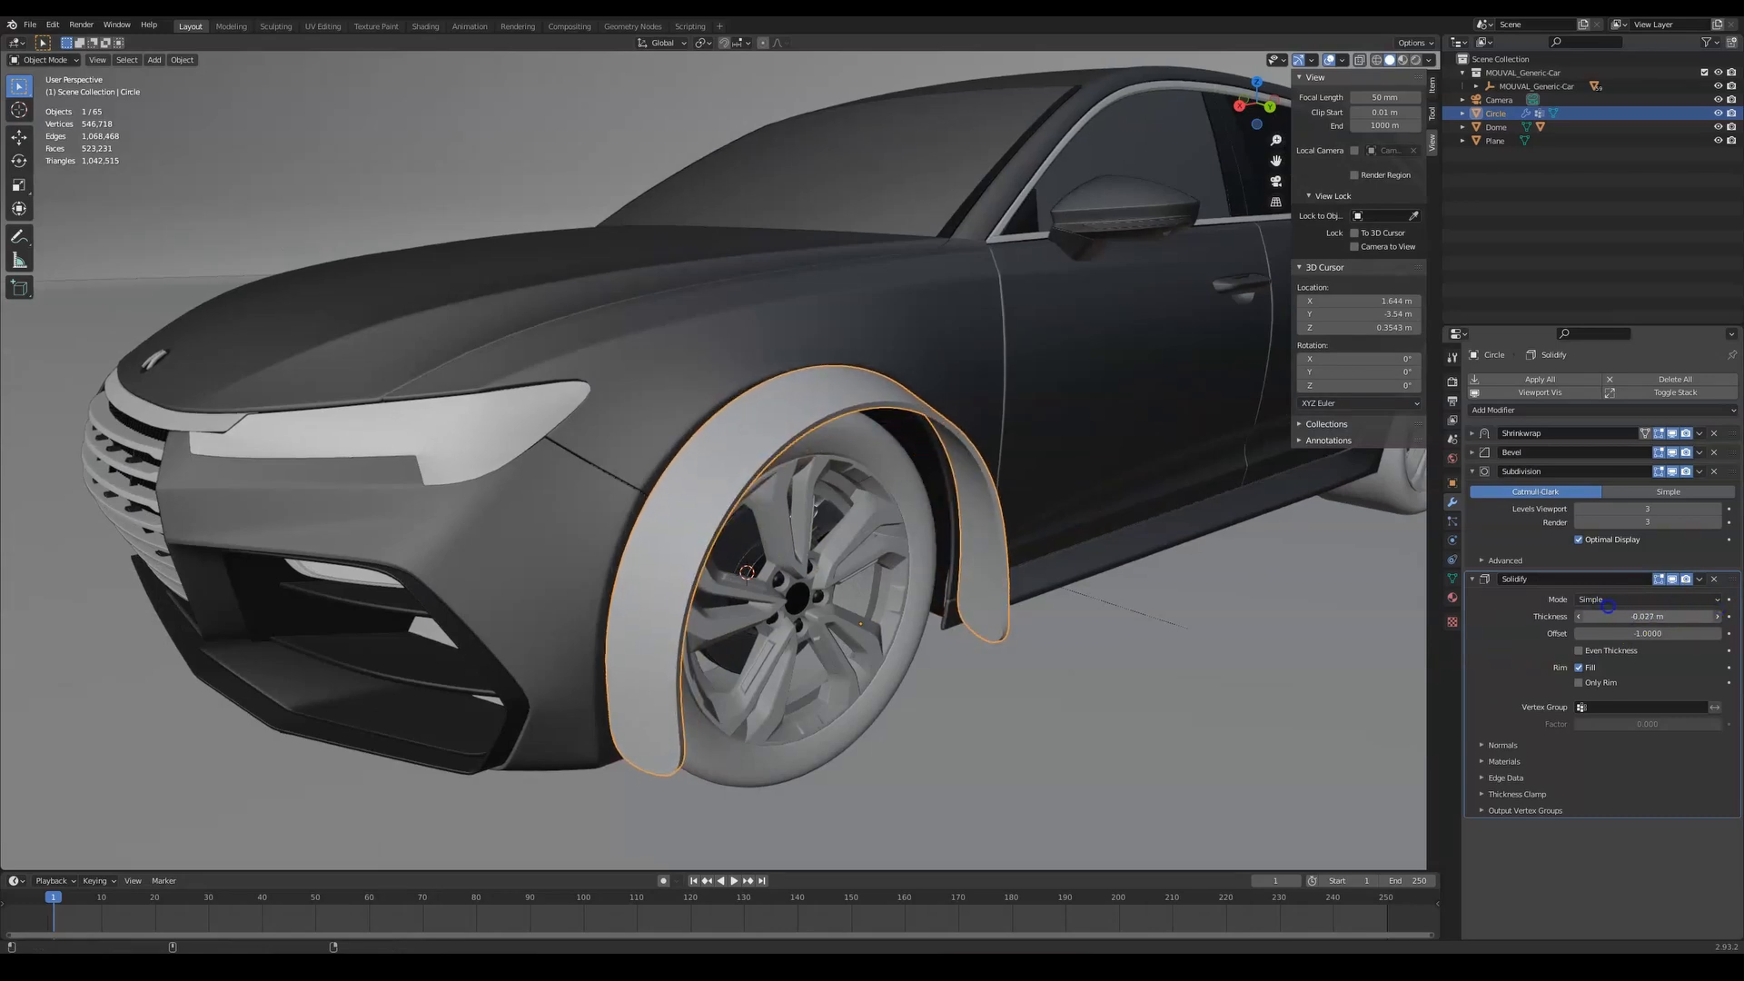
pyautogui.moveTo(802, 438); pyautogui.dragTo(656, 423, button='middle')
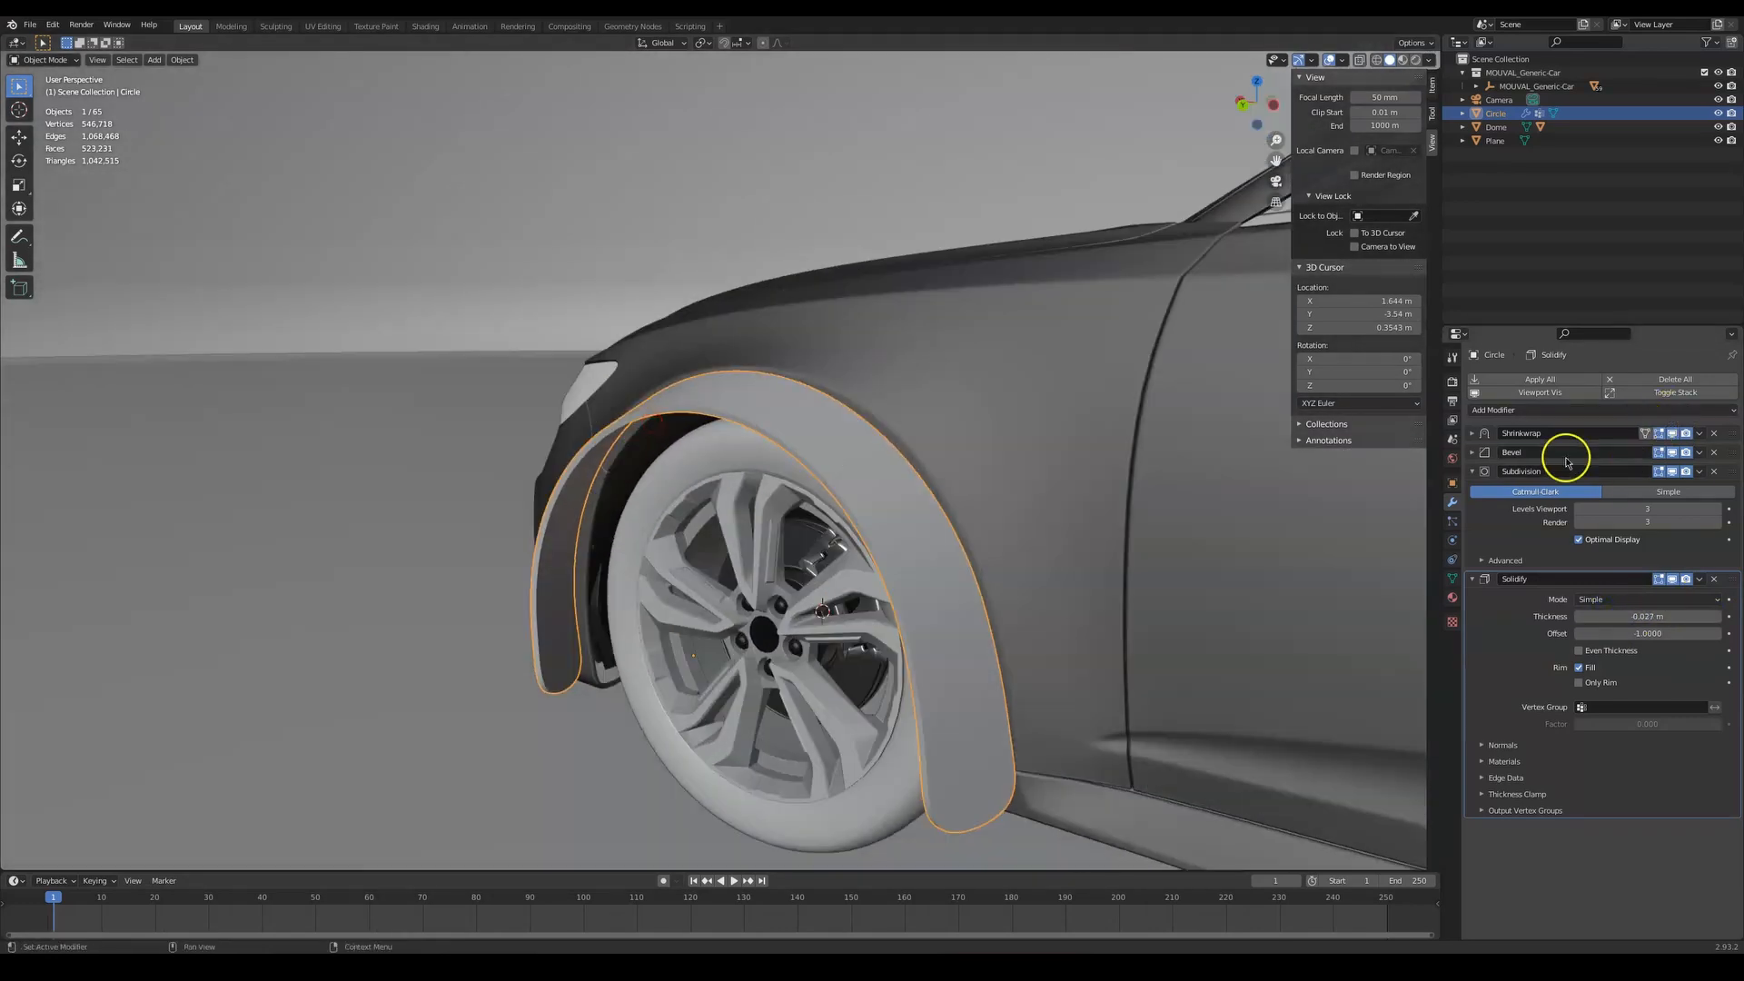
# Review the settings of the flare's Shrinkwrap, Bevel, Subdivision and Solidify modifiers in an enlarged properties area
pyautogui.moveTo(1471, 458); pyautogui.dragTo(1472, 432)
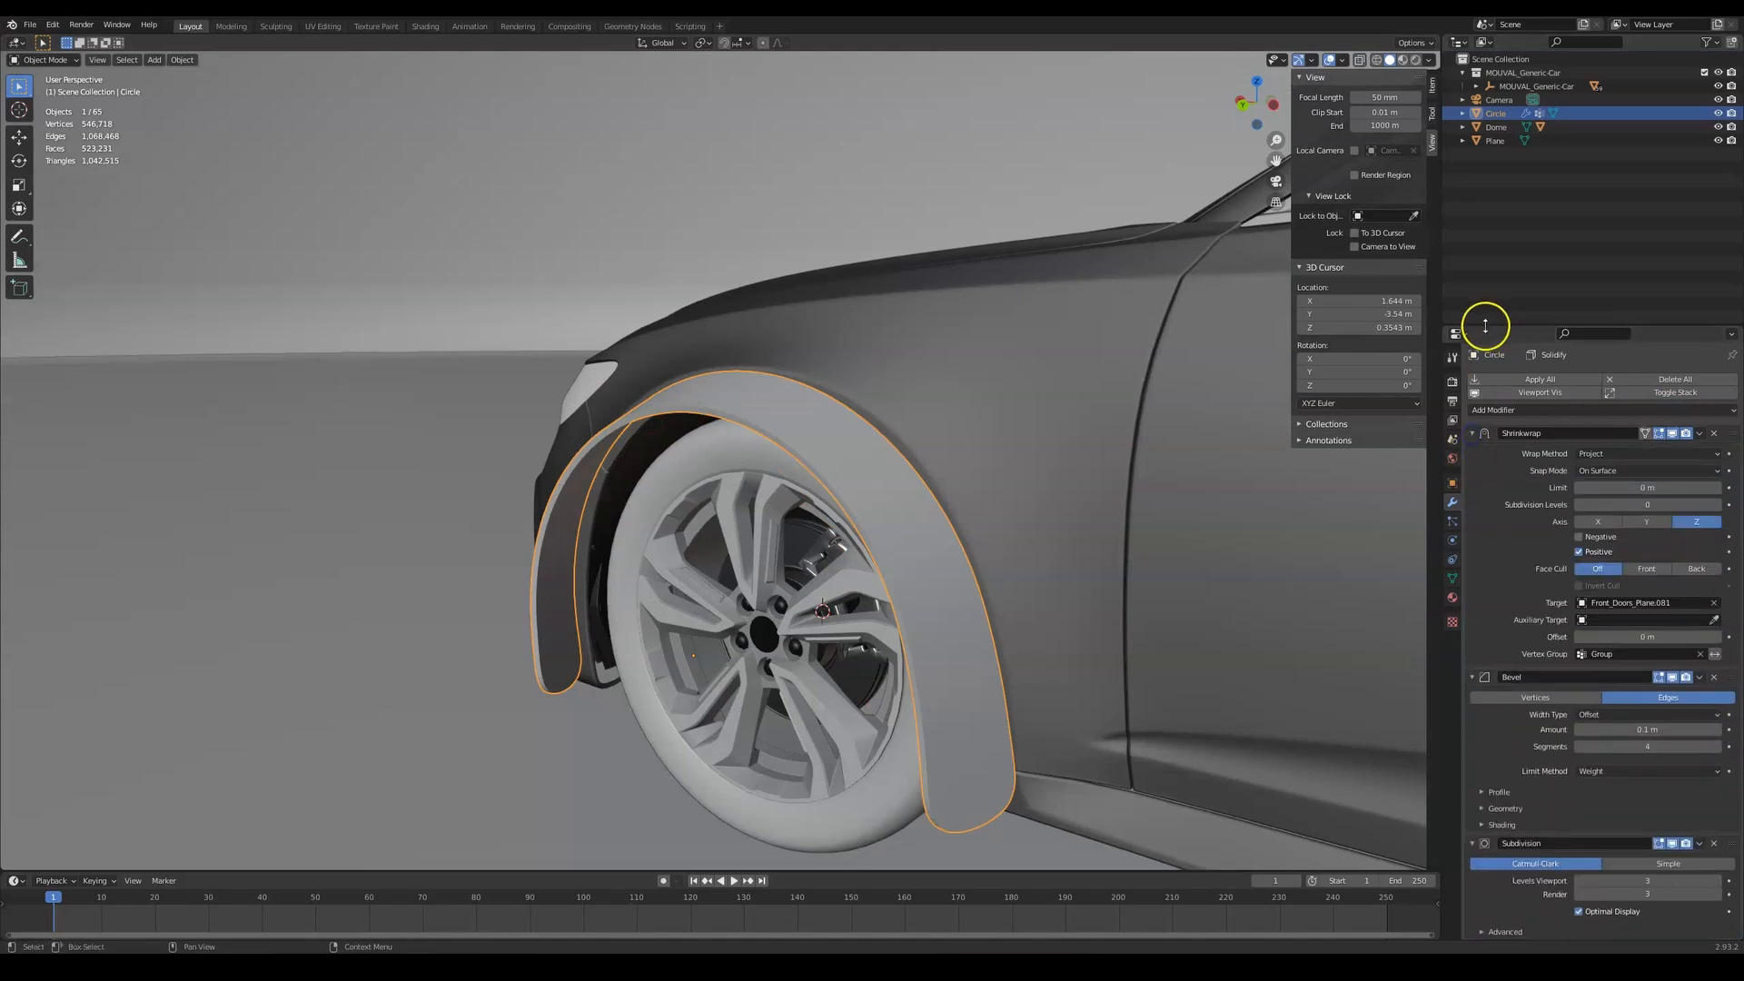
pyautogui.moveTo(1485, 326); pyautogui.dragTo(1490, 98)
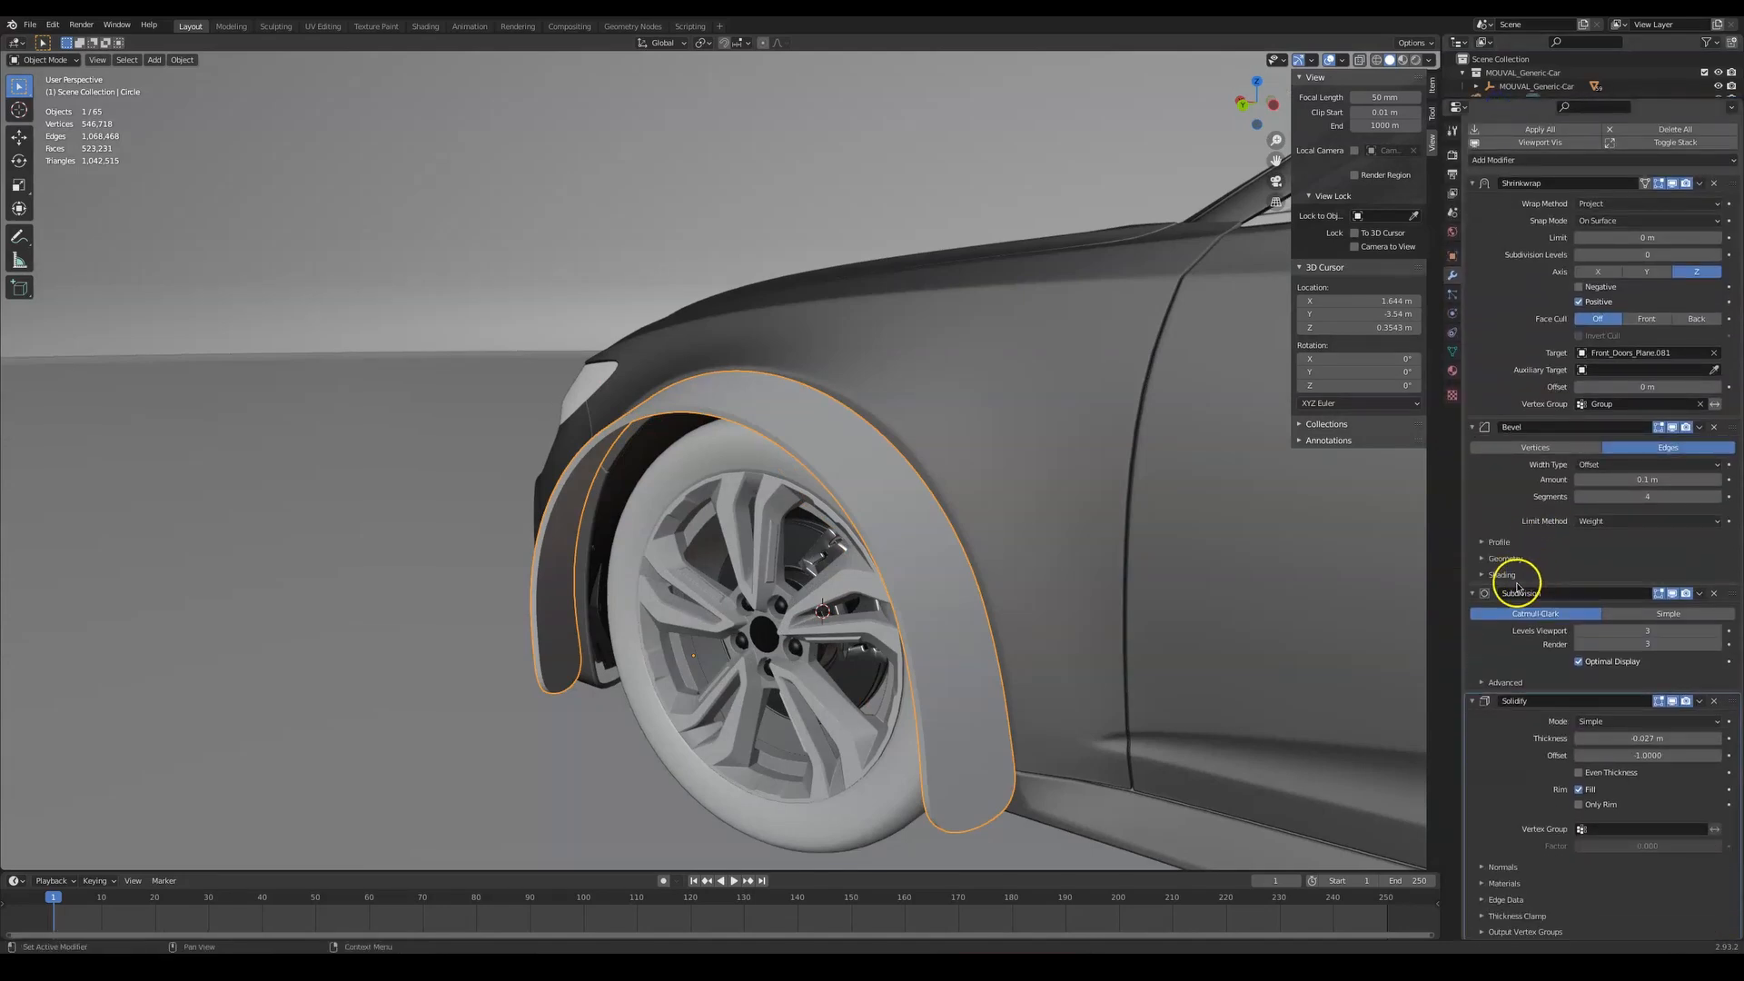
pyautogui.scroll(1, 1517, 585)
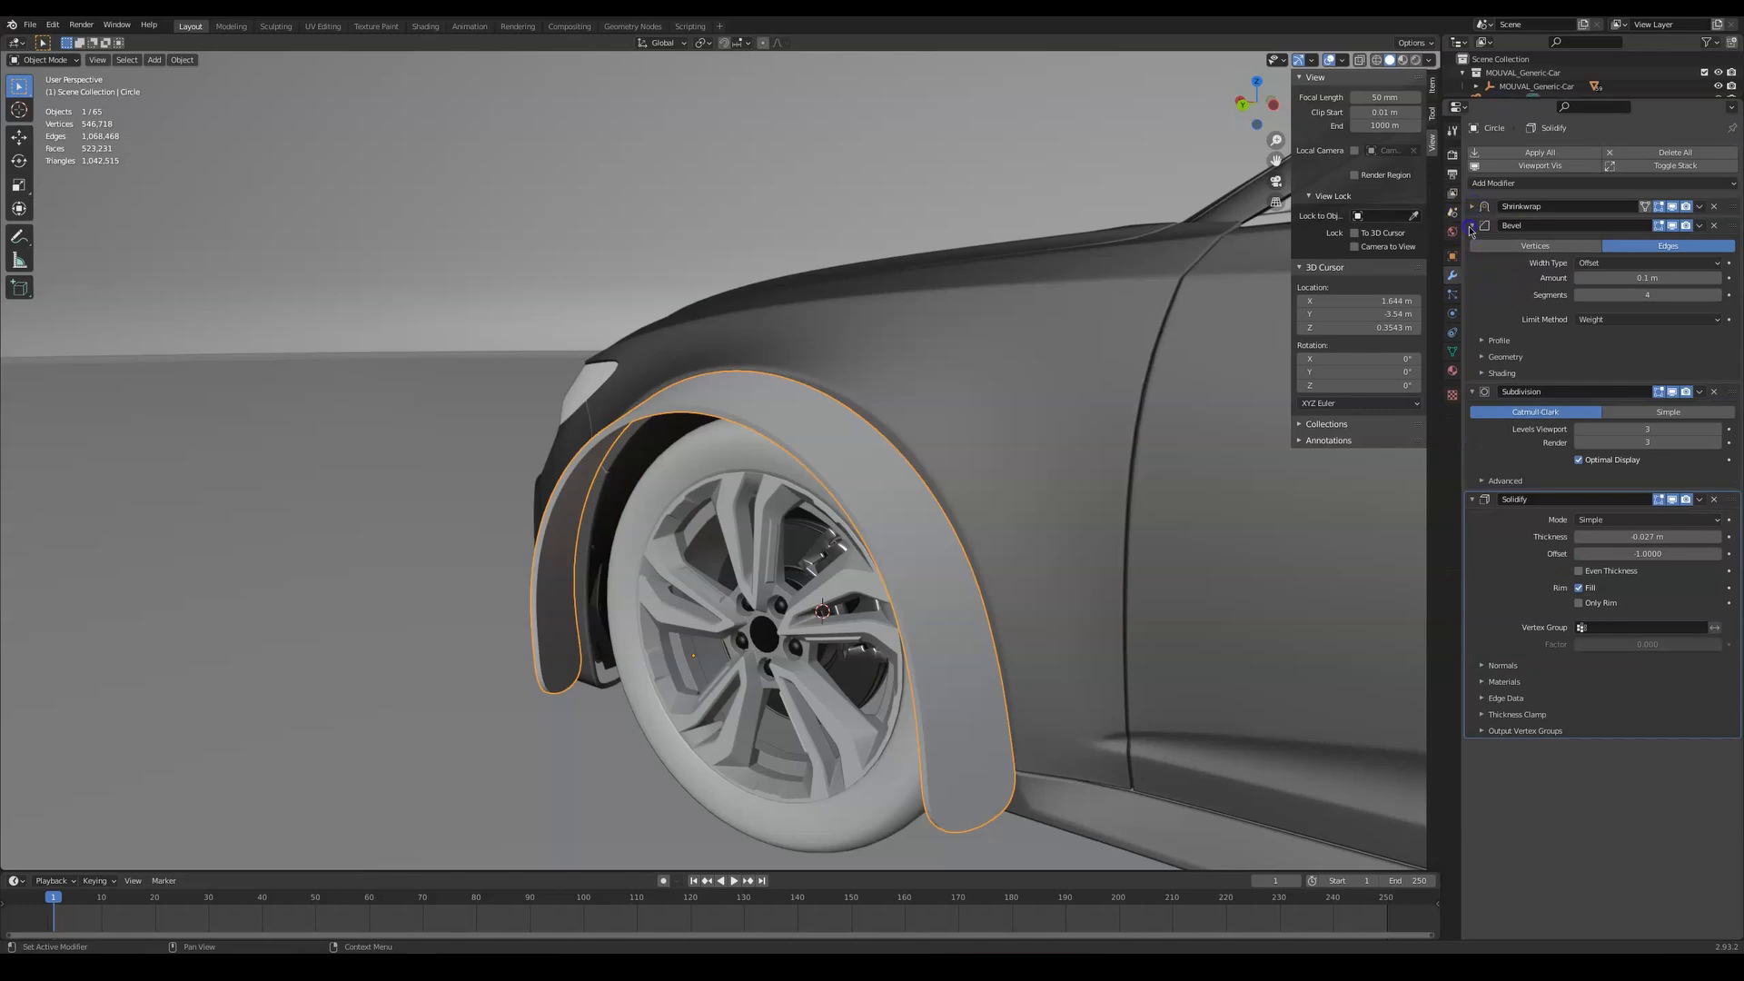
pyautogui.click(1471, 227)
pyautogui.click(1472, 245)
# Extrude the flare's outer edge loop in back view, scale it outward slightly and raise it along Z
pyautogui.press('Tab')
pyautogui.moveTo(603, 467); pyautogui.dragTo(720, 499, button='middle')
pyautogui.press('ctrl+KP_1')
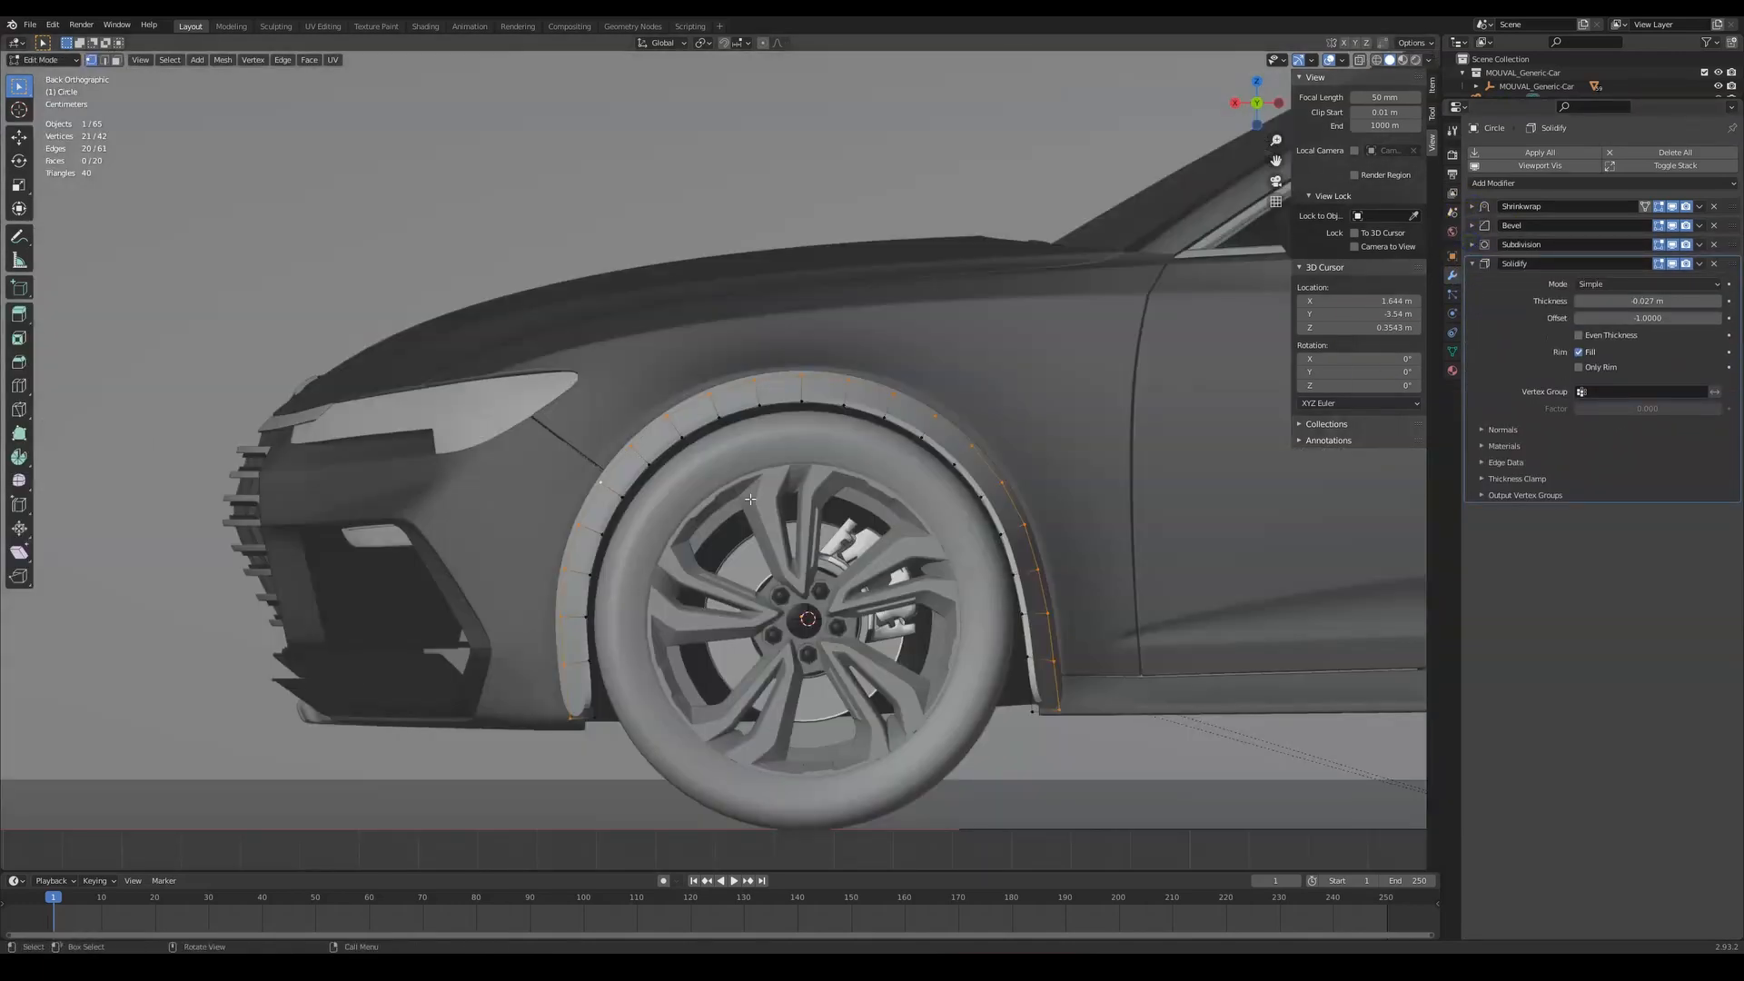
pyautogui.press('e')
pyautogui.rightClick(1015, 354)
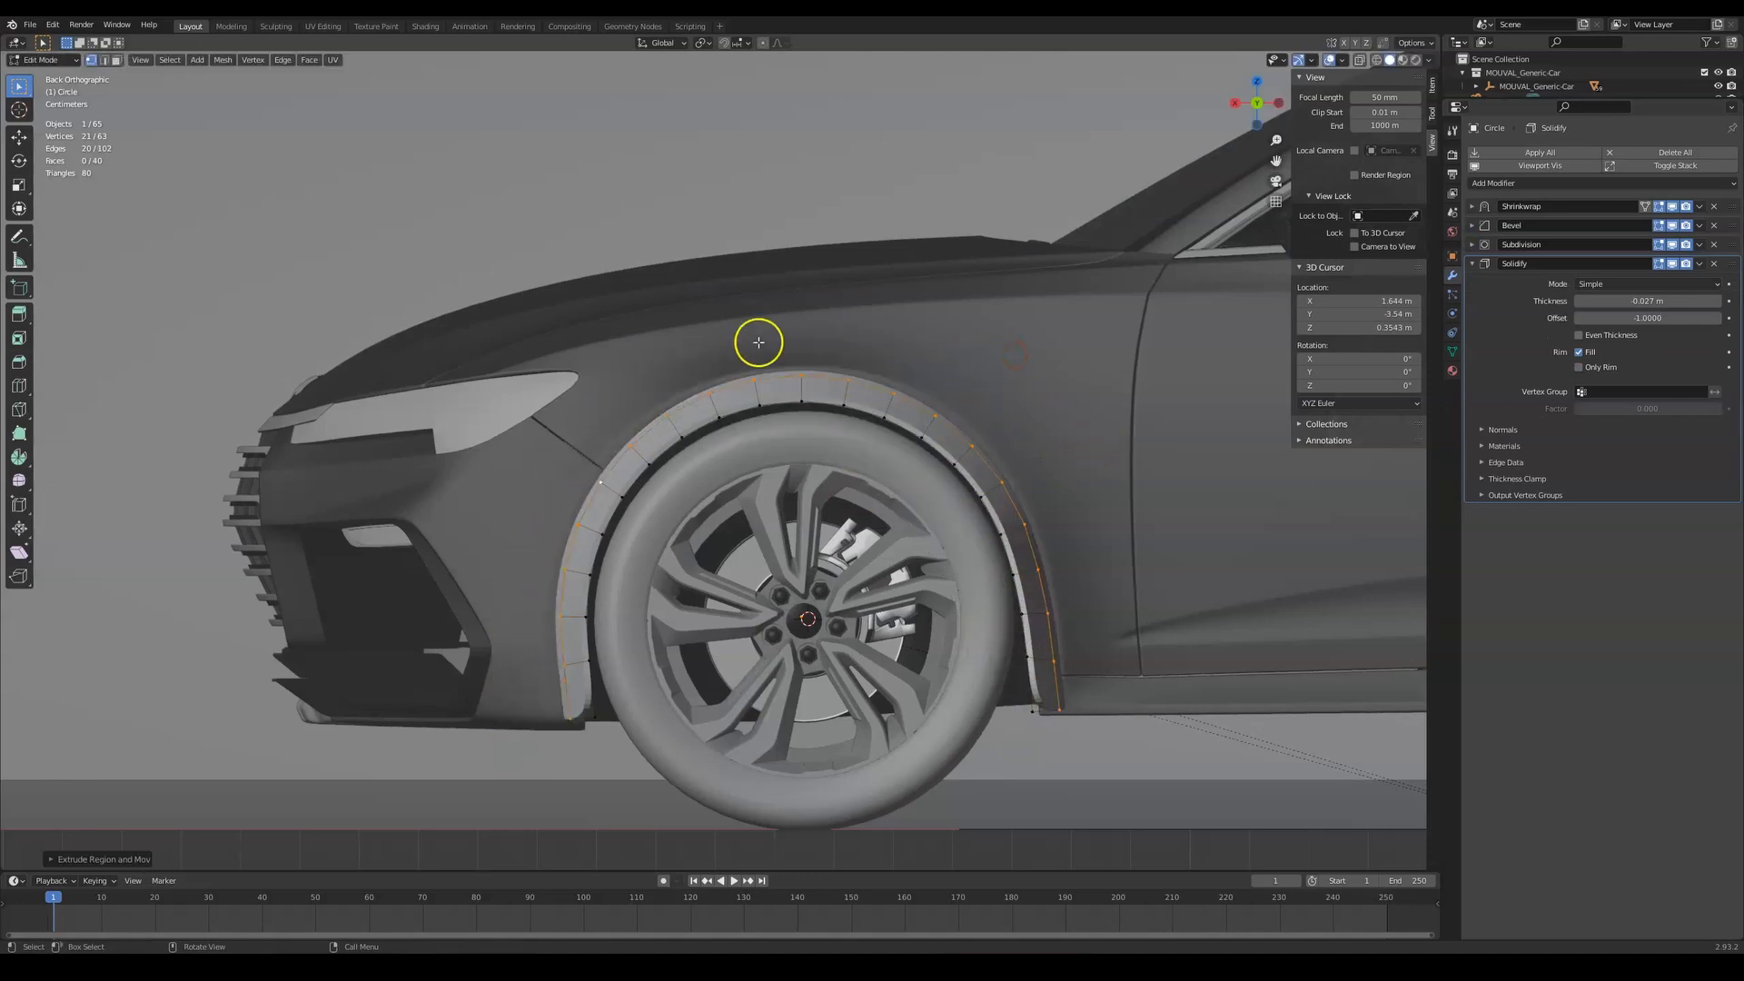
pyautogui.press('s')
pyautogui.click(1132, 417)
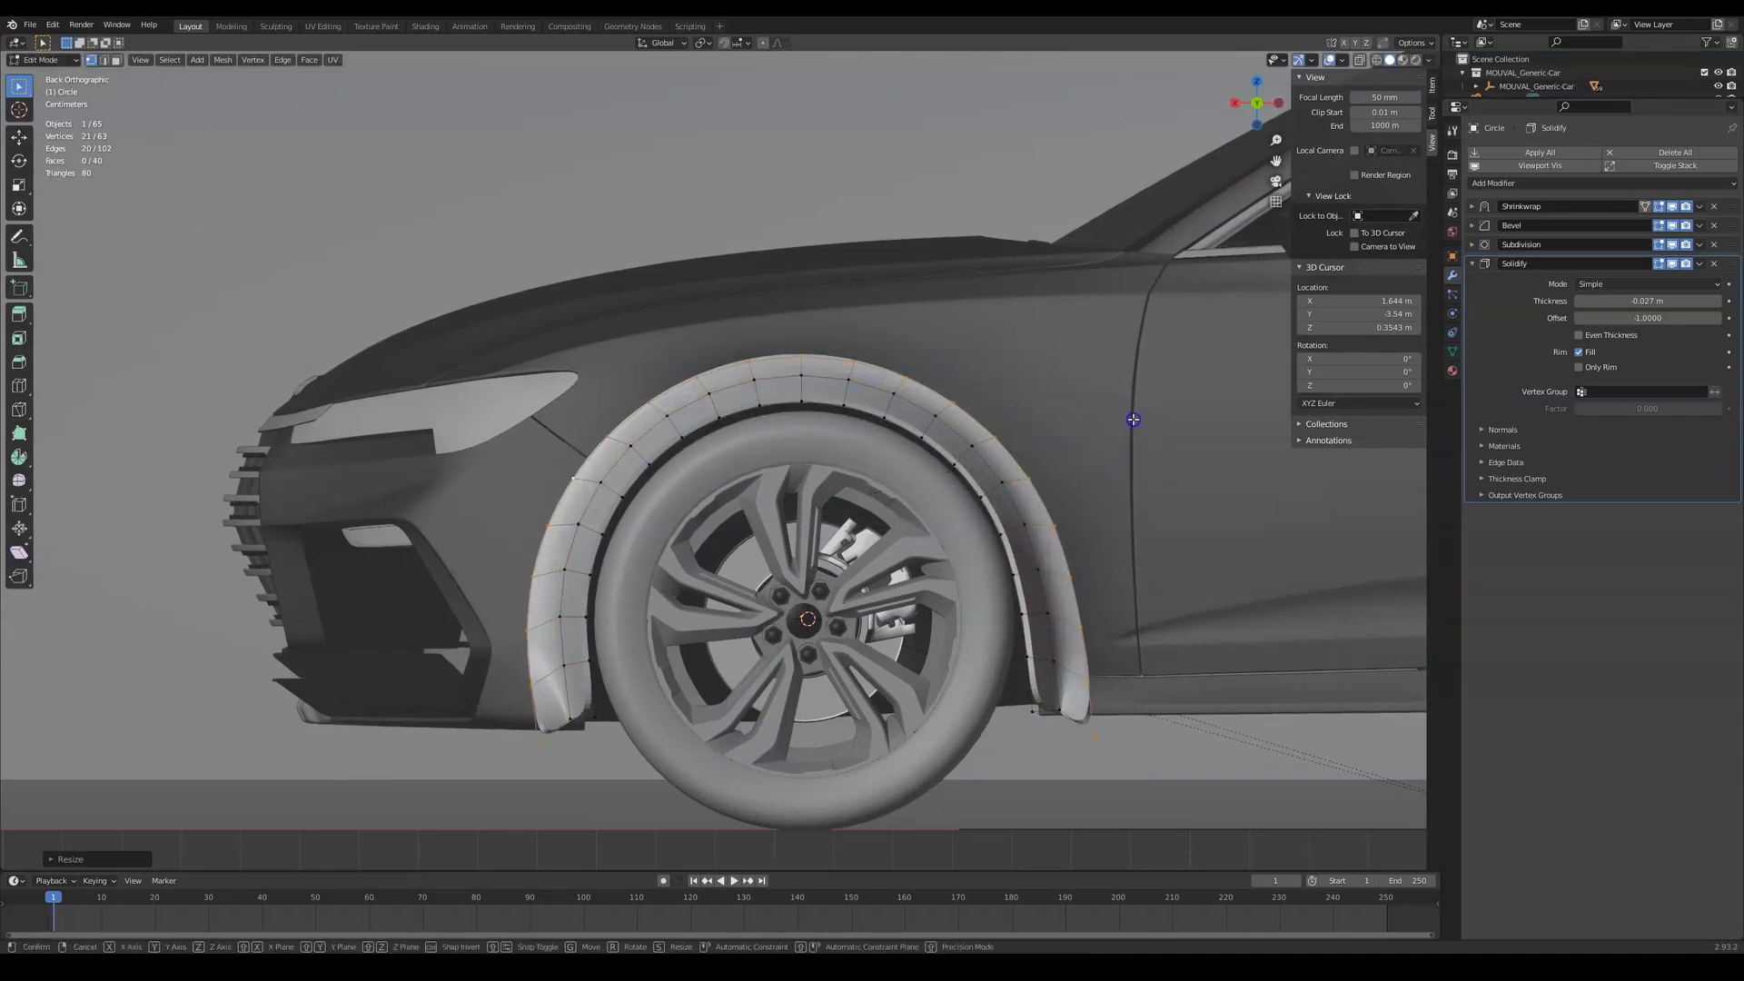
pyautogui.press('g')
pyautogui.press('z')
pyautogui.click(1103, 301)
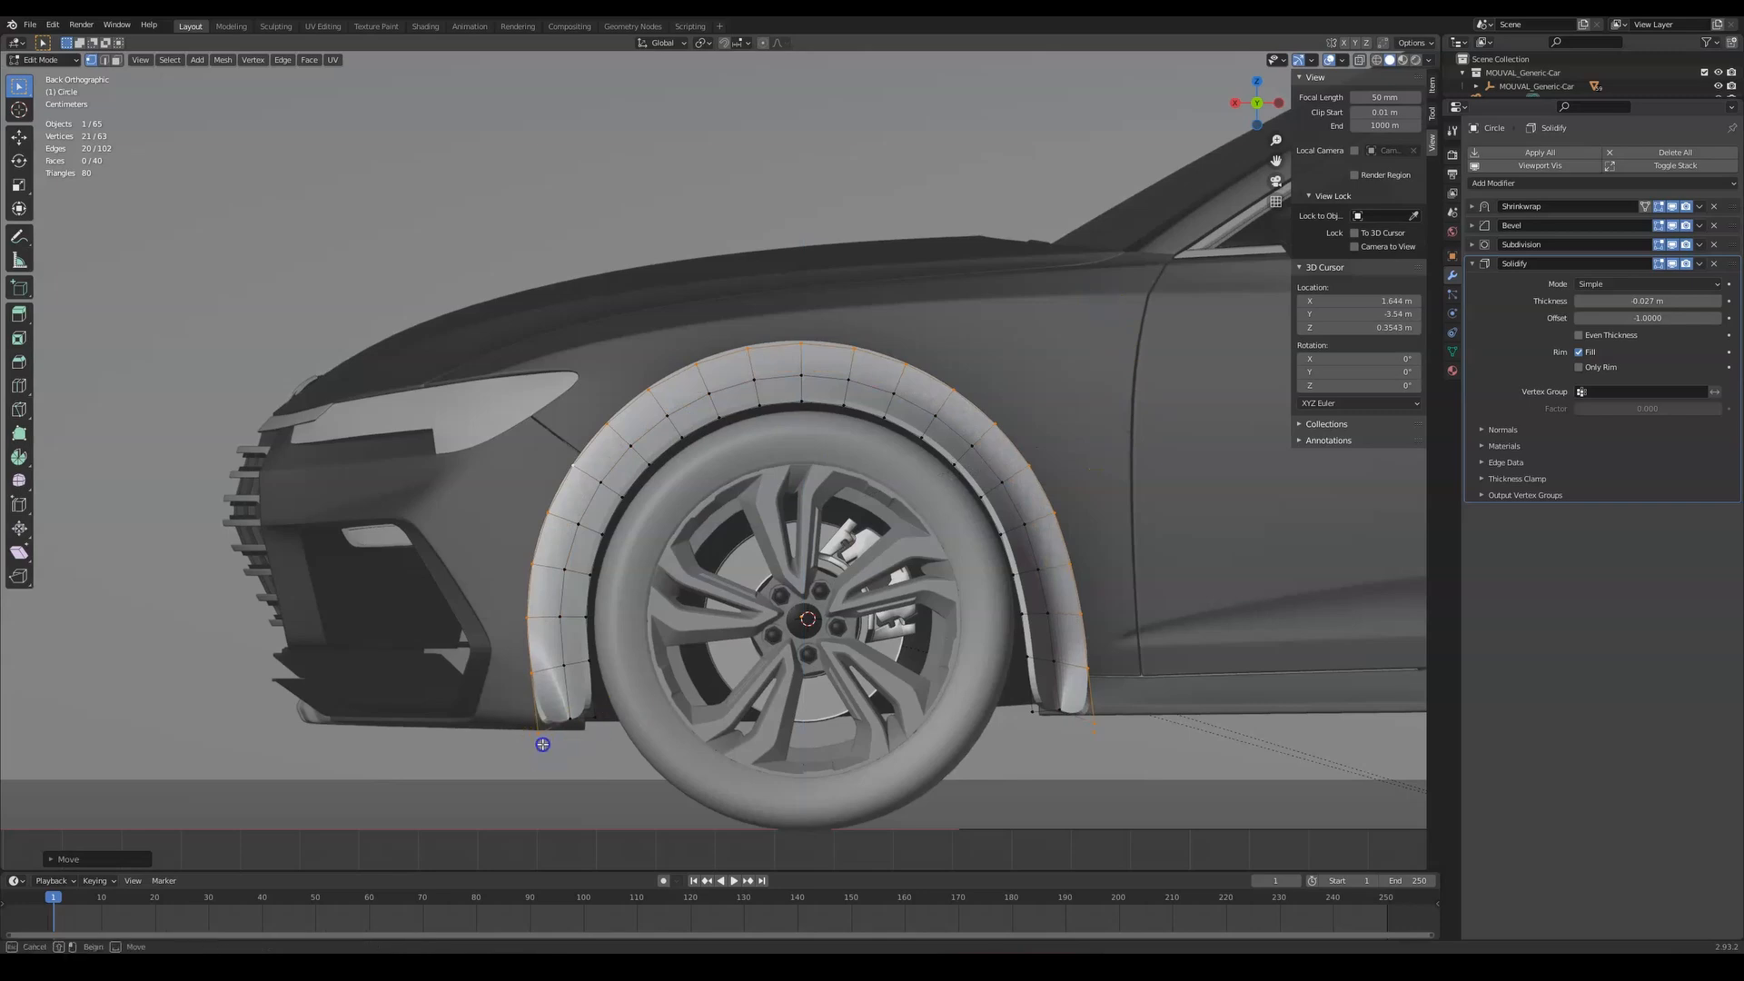
# Move the outer corner vertices at the flare's front and rear lower ends up and inward to square off both ends
pyautogui.press('g')
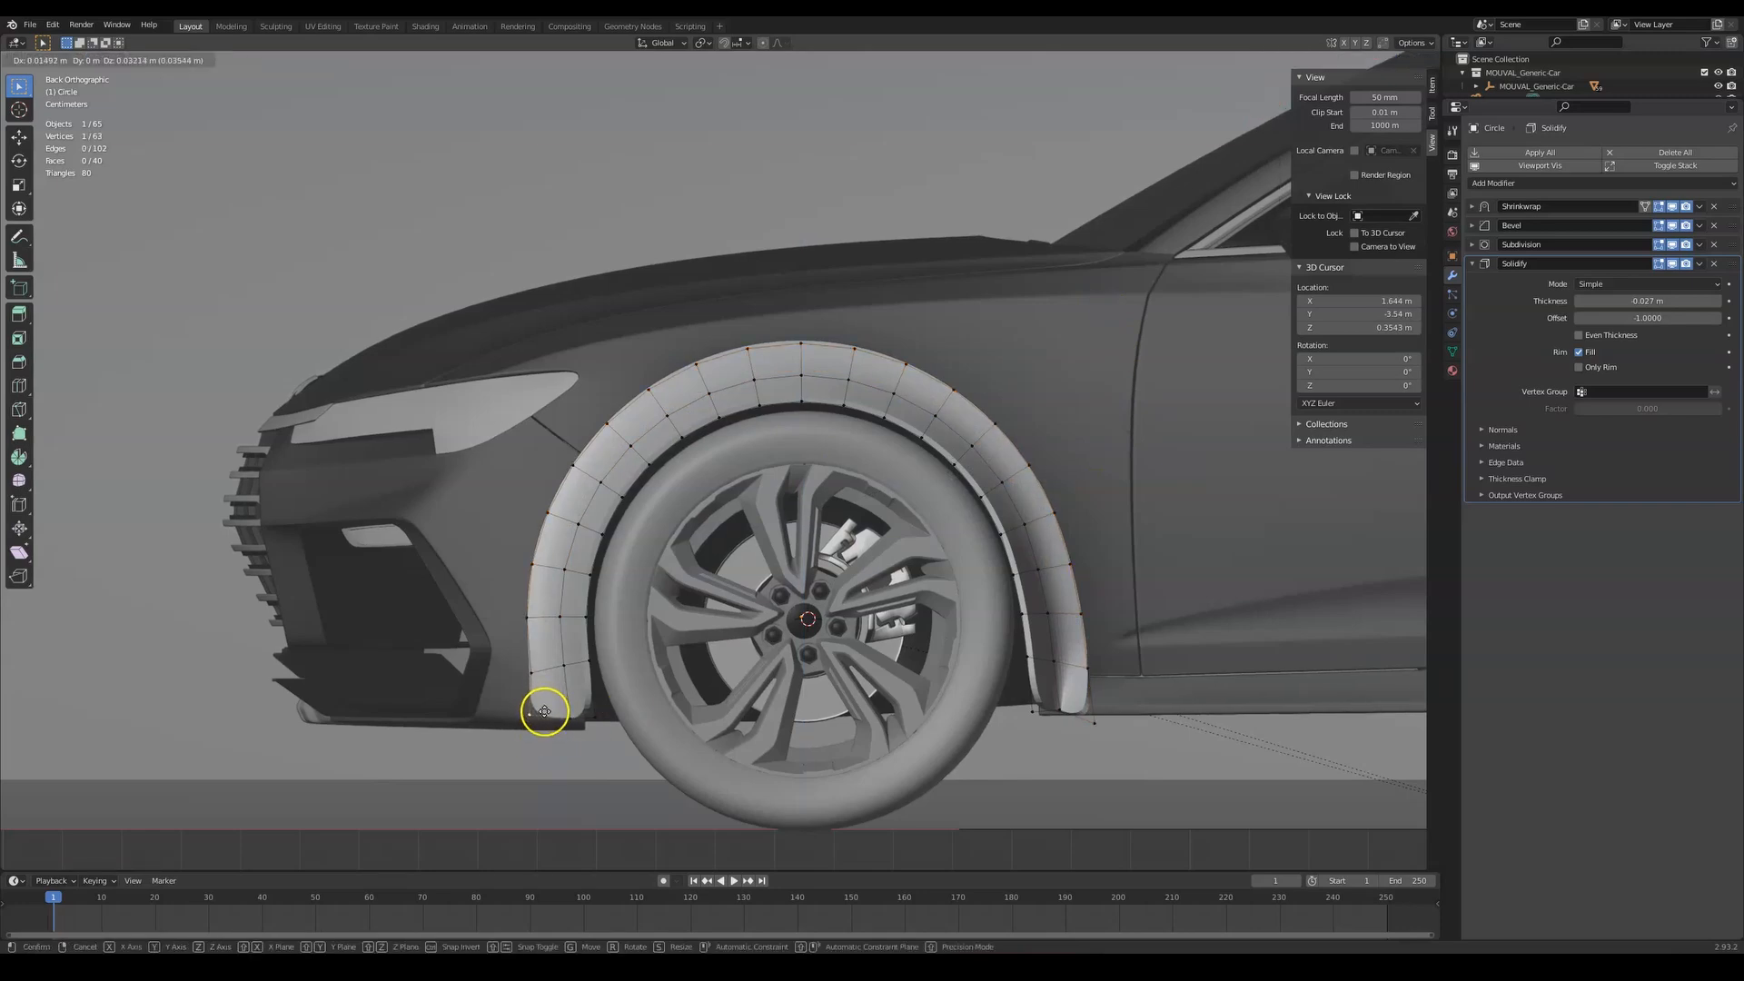
pyautogui.click(550, 712)
pyautogui.press('g')
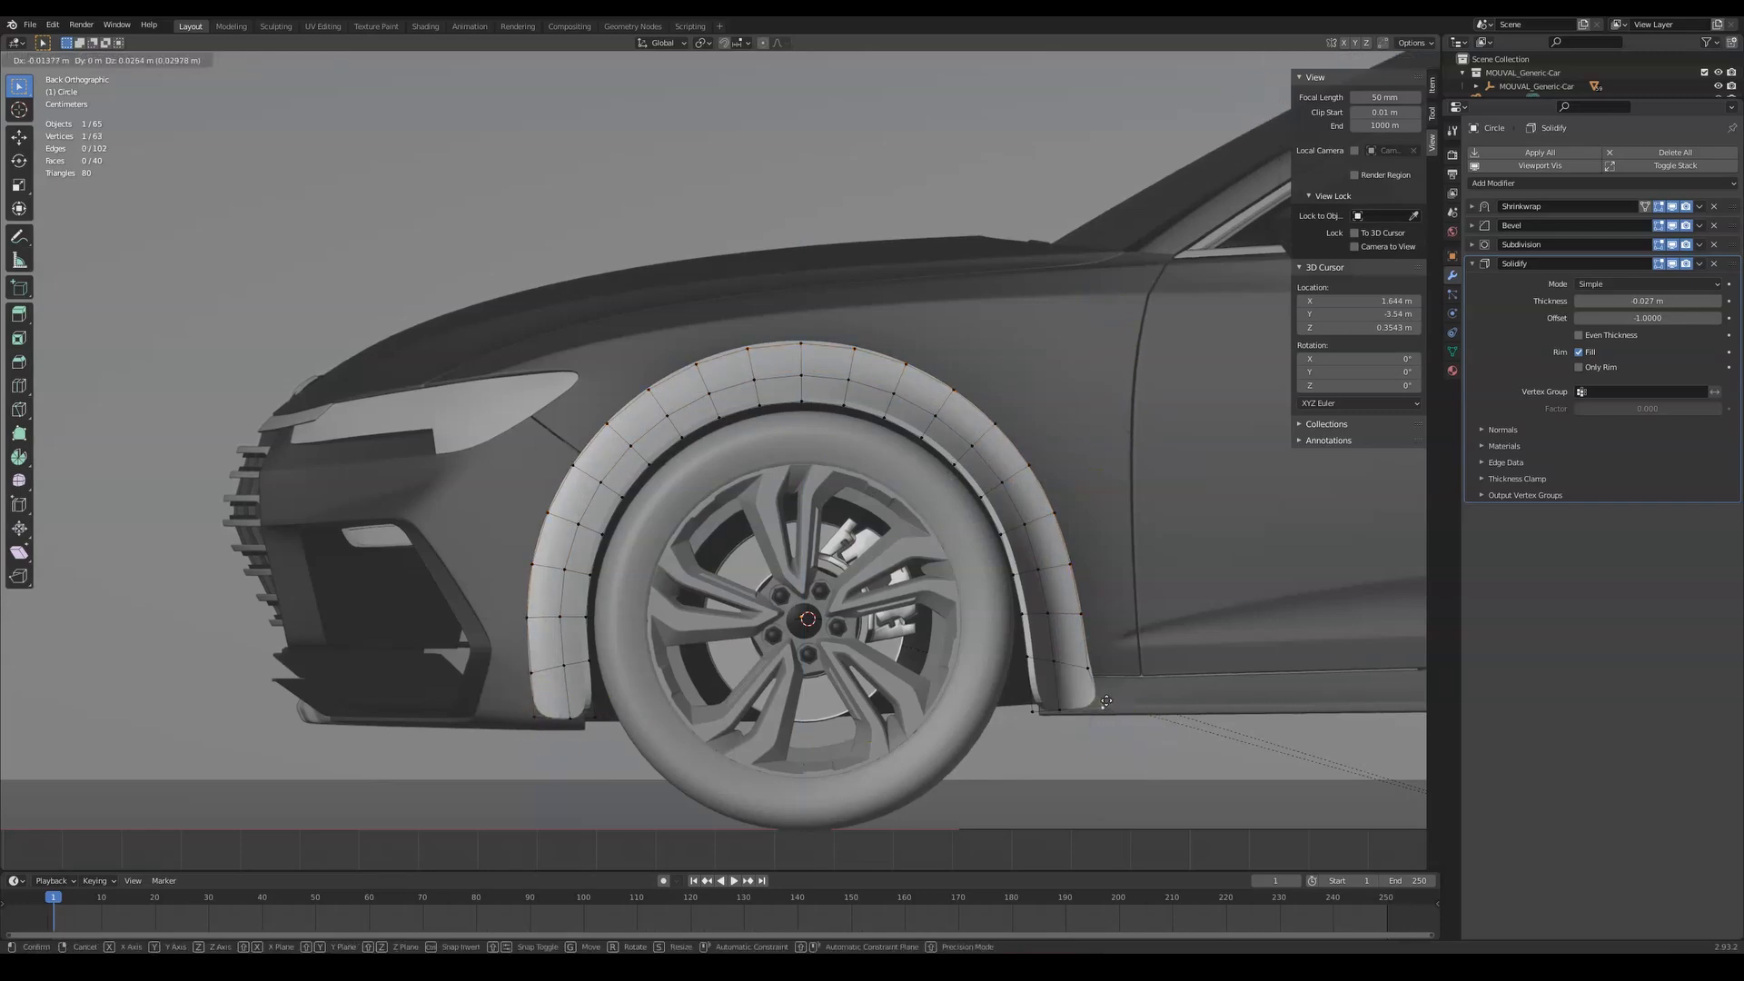
pyautogui.click(1095, 700)
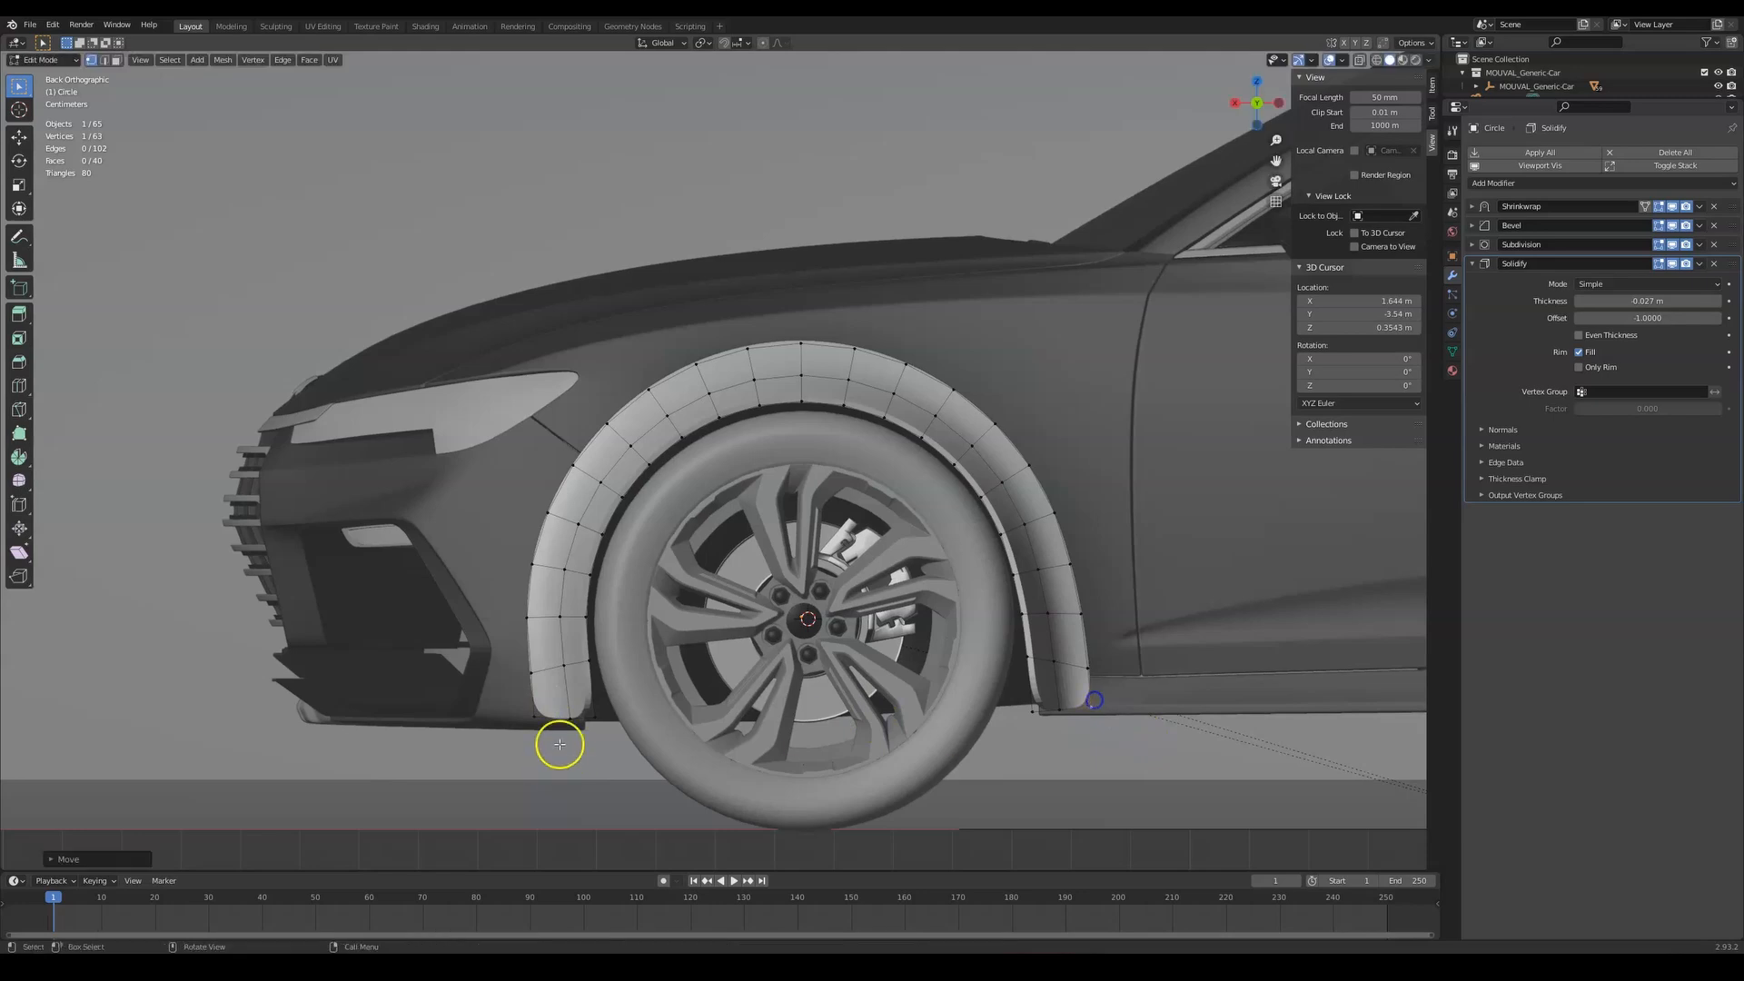
# Set the Solidify modifier's thickness to about -0.018 m
pyautogui.moveTo(607, 609); pyautogui.dragTo(672, 603, button='middle')
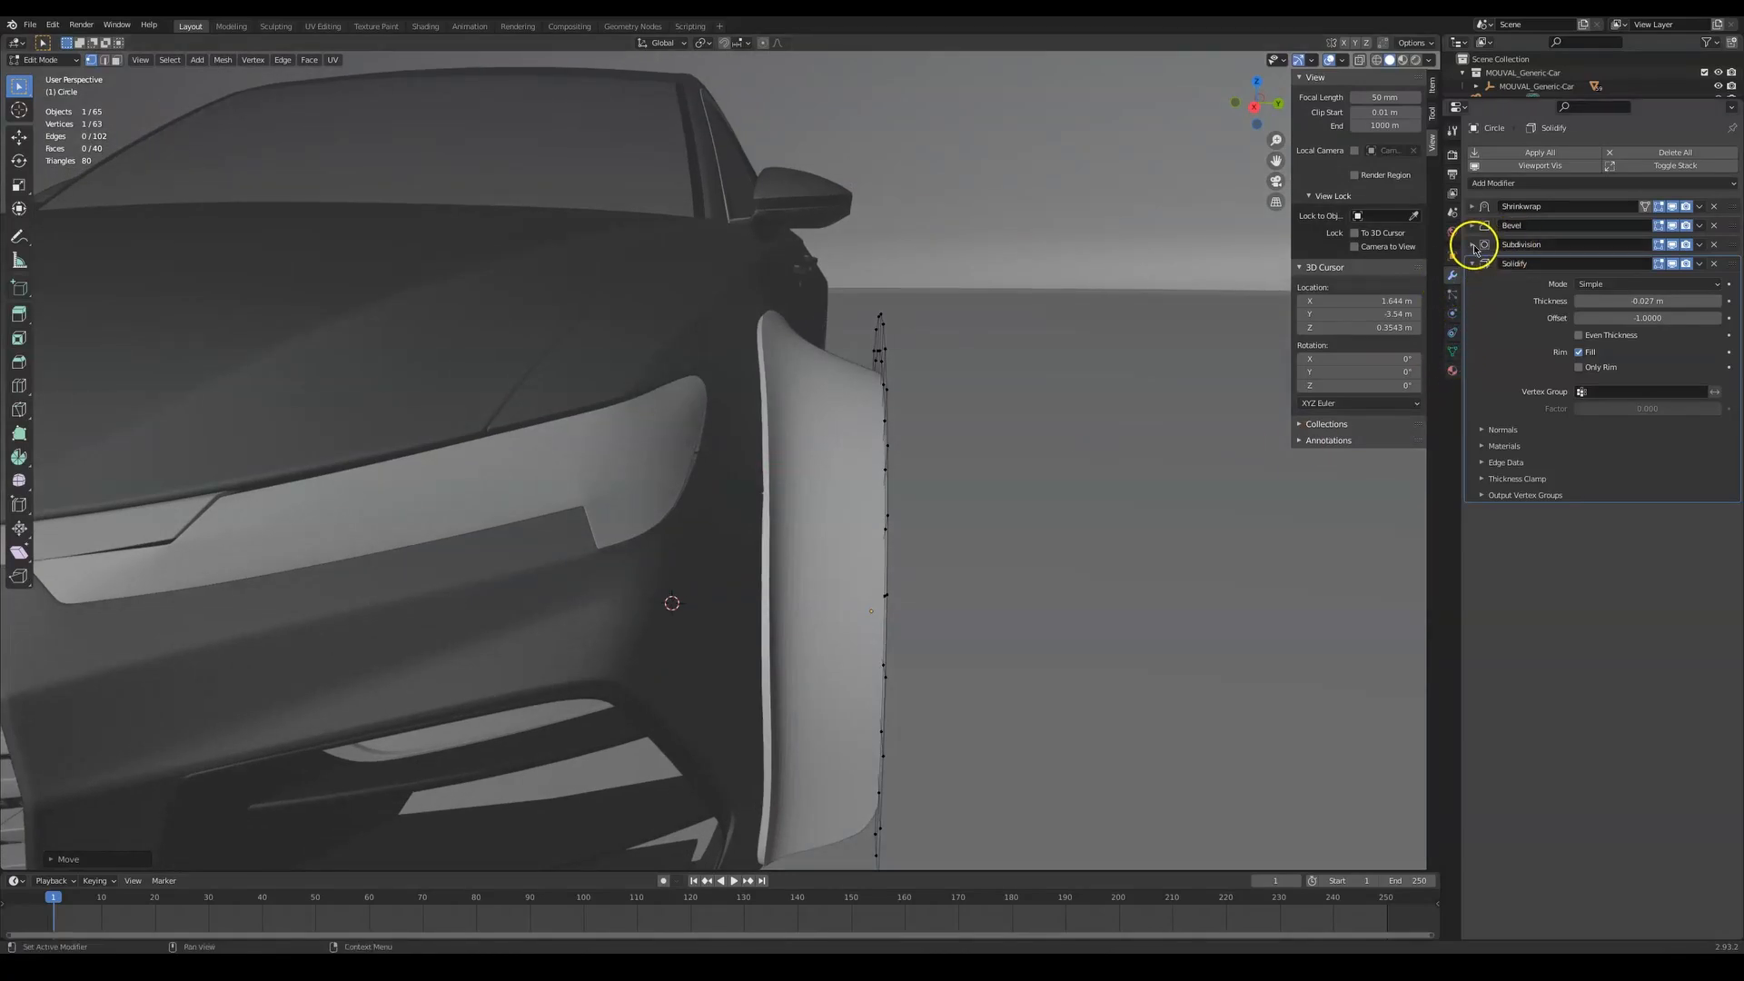
pyautogui.moveTo(1647, 301); pyautogui.dragTo(1651, 312)
pyautogui.moveTo(783, 327); pyautogui.dragTo(828, 321, button='middle')
# Add a loop cut running along the arch through the flare's outer strip and inspect the shape in Object Mode
pyautogui.hotkey('ctrl', 'r')
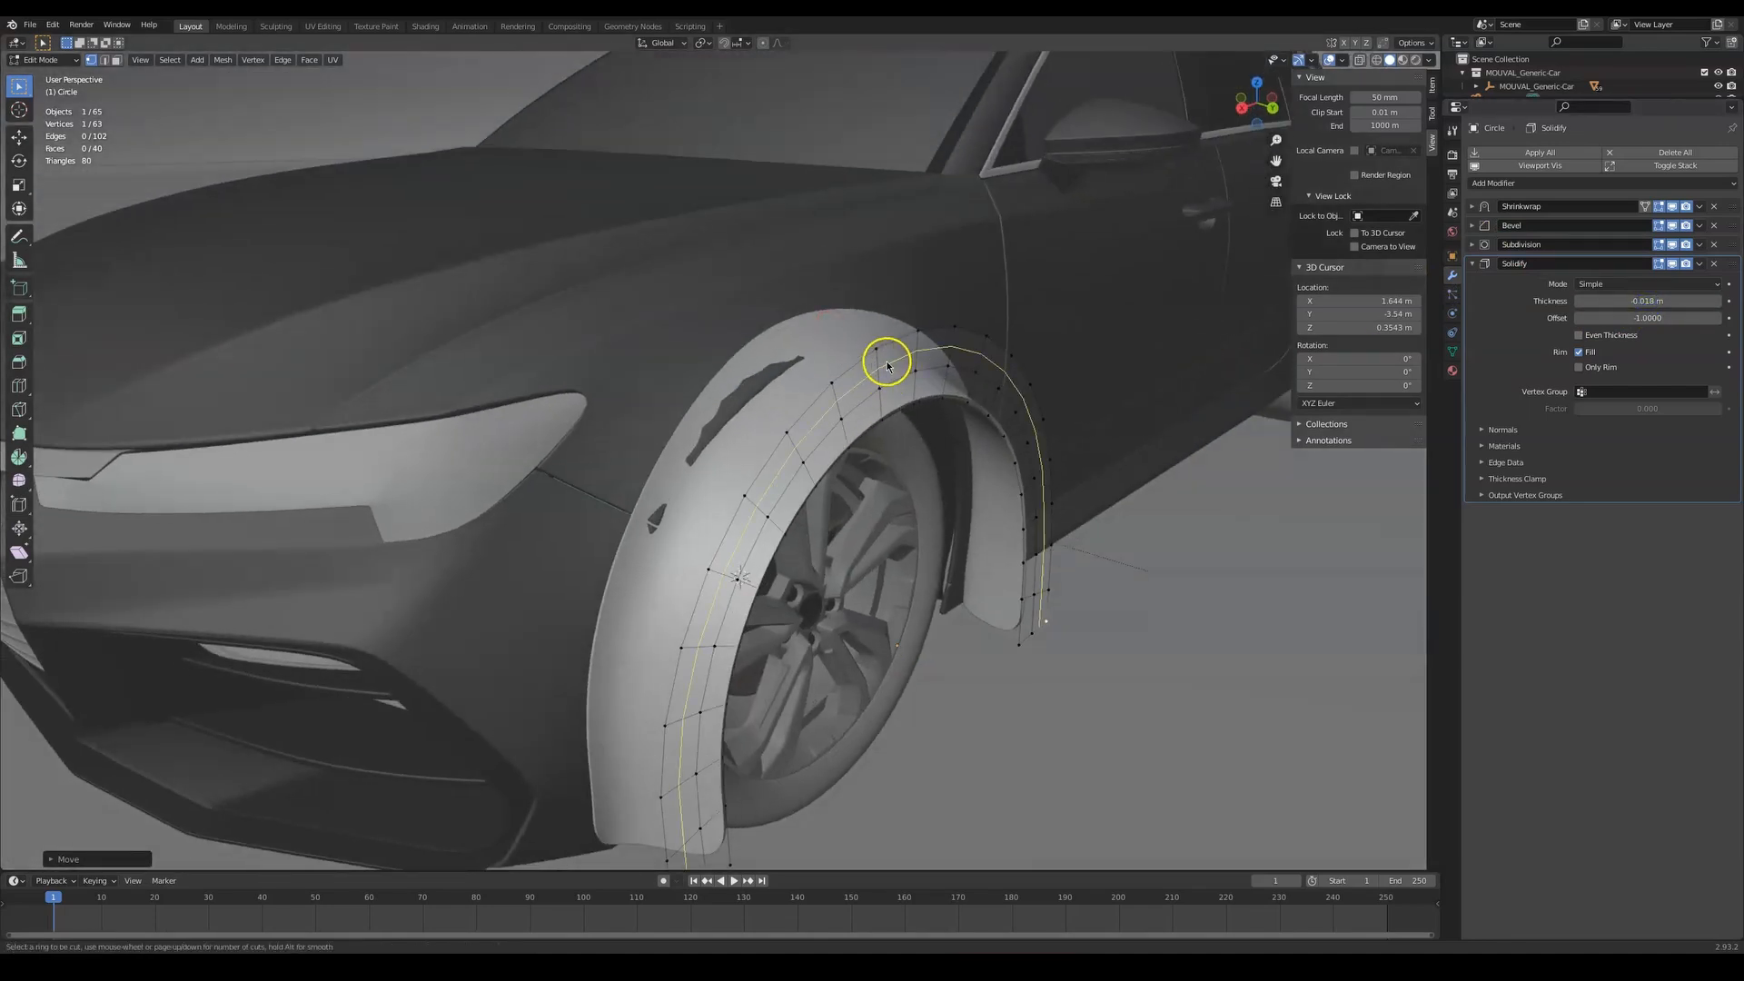
pyautogui.click(887, 365)
pyautogui.click(882, 365)
pyautogui.press('Tab')
pyautogui.moveTo(883, 365); pyautogui.dragTo(830, 350, button='middle')
pyautogui.press('Tab')
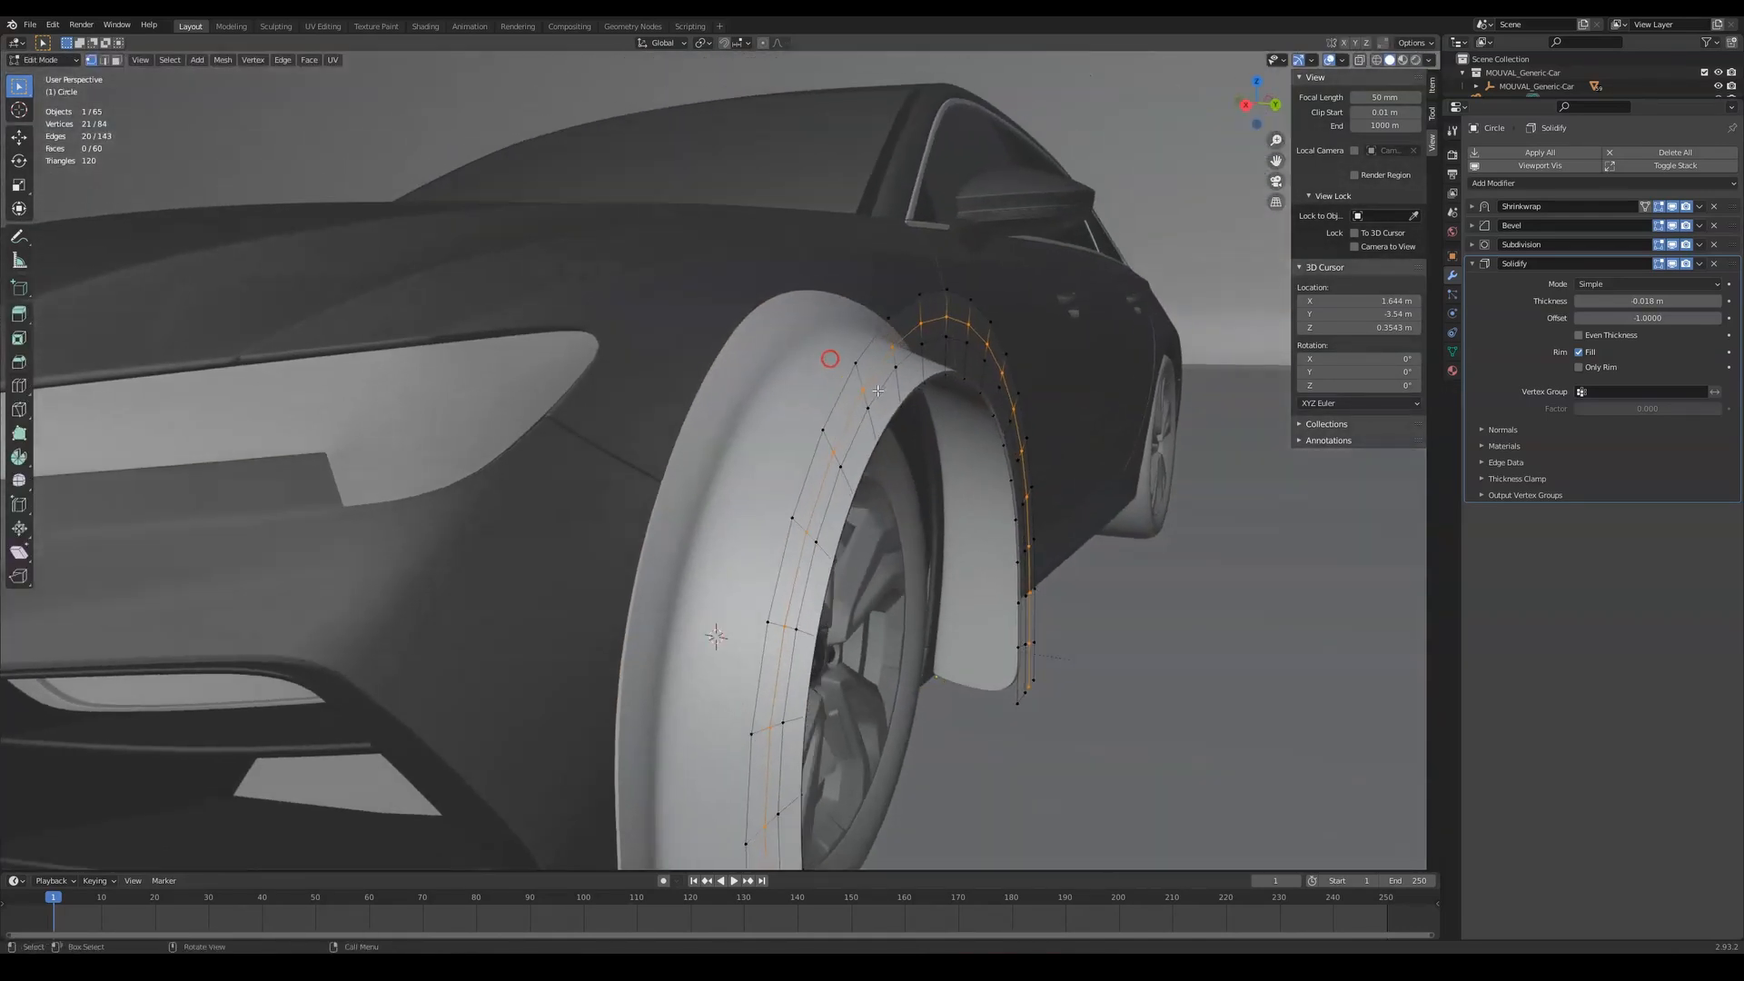
# Raise the mean edge bevel weight of the new loop to create a defined crease along the flare
pyautogui.click(1472, 264)
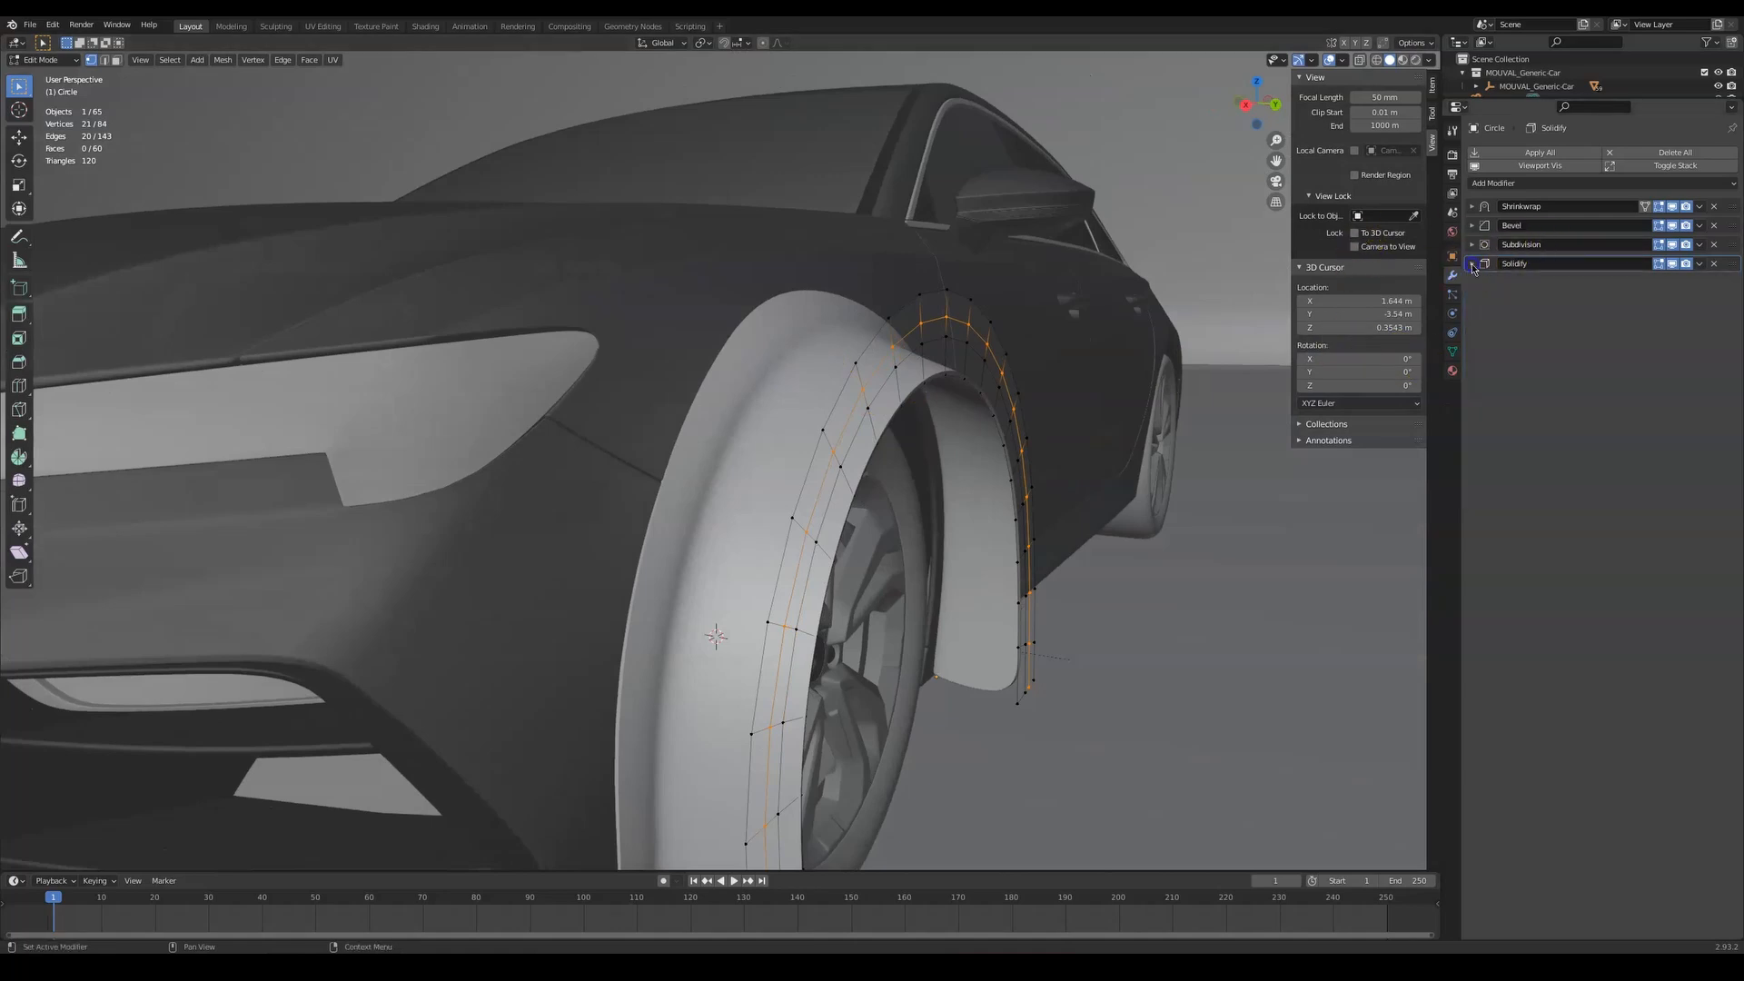
pyautogui.click(1432, 87)
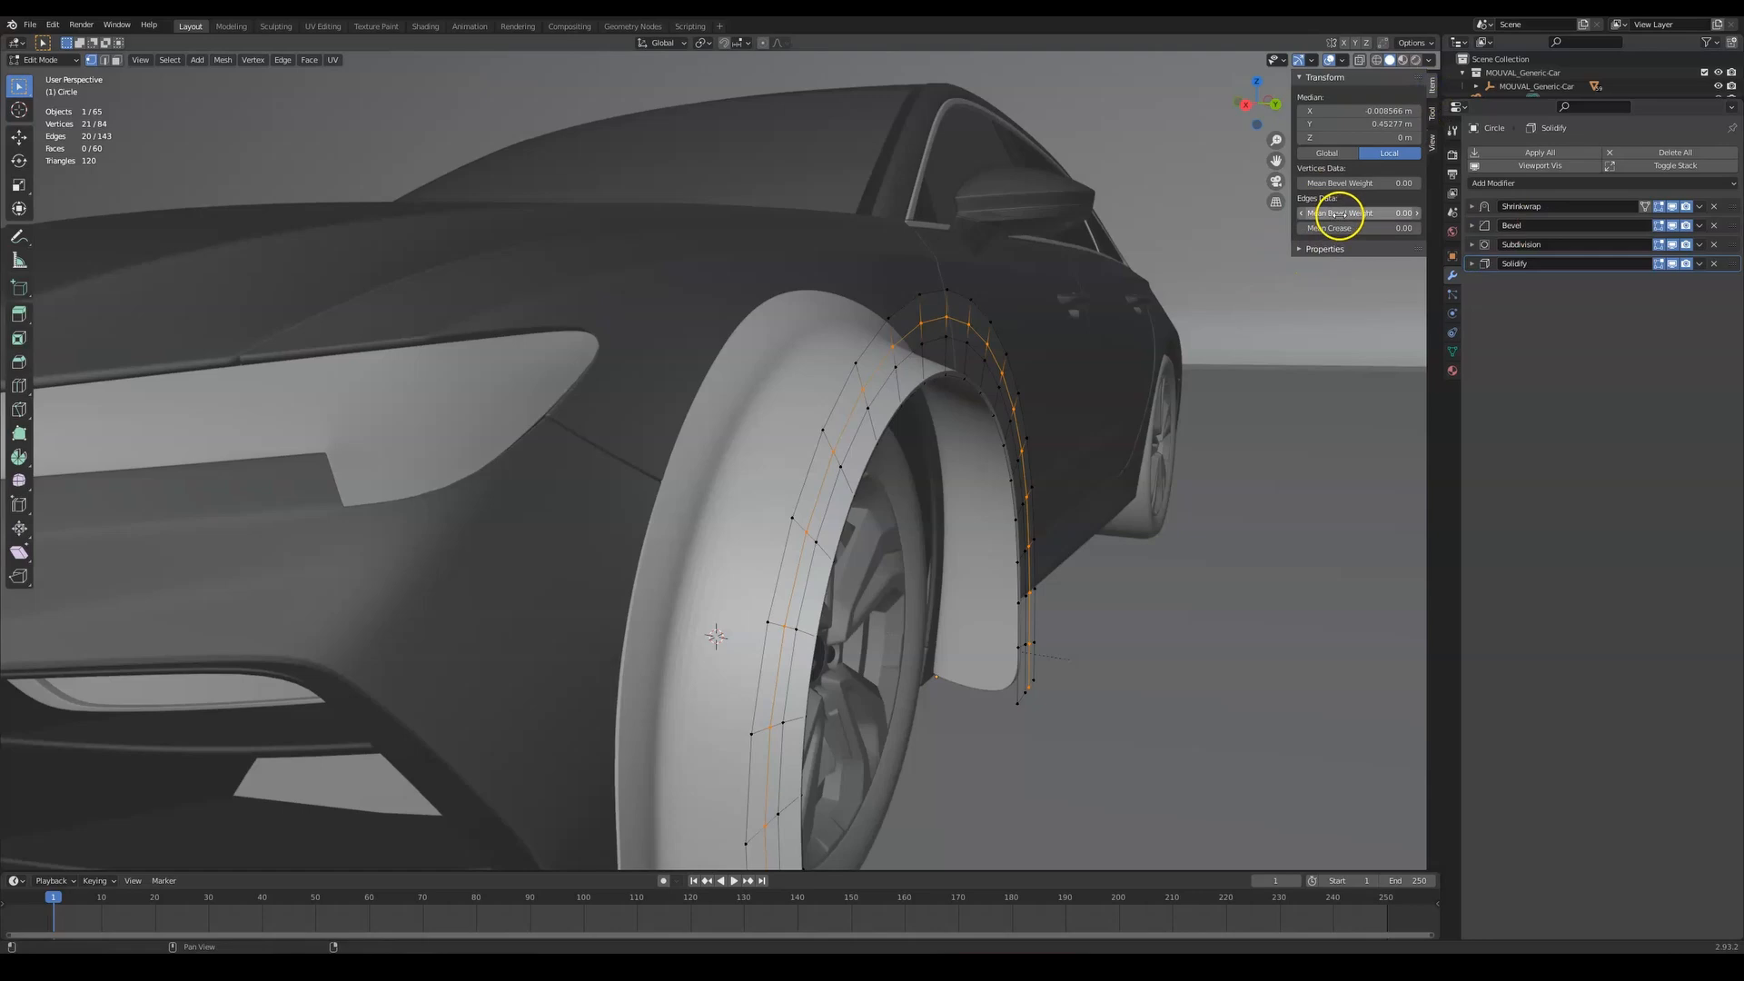
pyautogui.moveTo(1339, 214)
pyautogui.mouseDown()
pyautogui.moveTo(1363, 213)
pyautogui.moveTo(1317, 228)
pyautogui.mouseUp()
pyautogui.moveTo(750, 282)
pyautogui.mouseDown(button='middle')
pyautogui.moveTo(778, 272)
pyautogui.moveTo(749, 282)
pyautogui.mouseUp(button='middle')
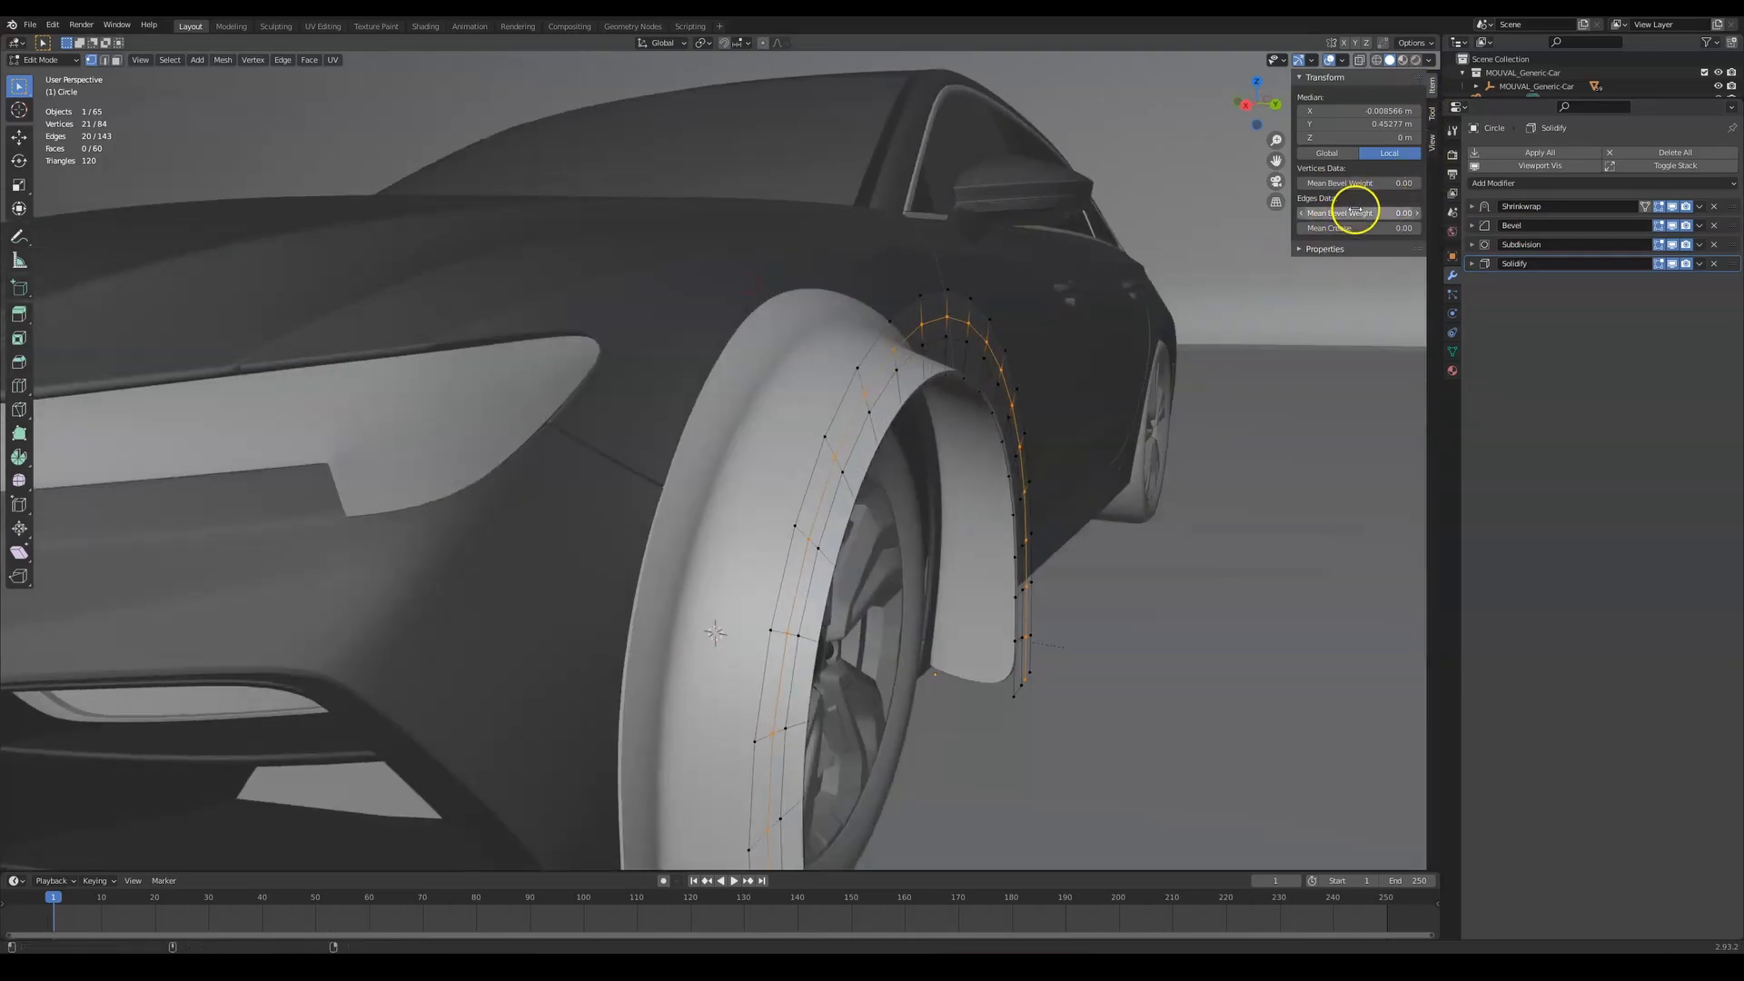
pyautogui.moveTo(1354, 212); pyautogui.dragTo(1386, 210)
# Extrude the flare's inner edge loop in back view, scale it inward toward the tire and lower it along Z
pyautogui.moveTo(776, 302)
pyautogui.mouseDown(button='middle')
pyautogui.moveTo(681, 319)
pyautogui.moveTo(778, 304)
pyautogui.moveTo(763, 310)
pyautogui.mouseUp(button='middle')
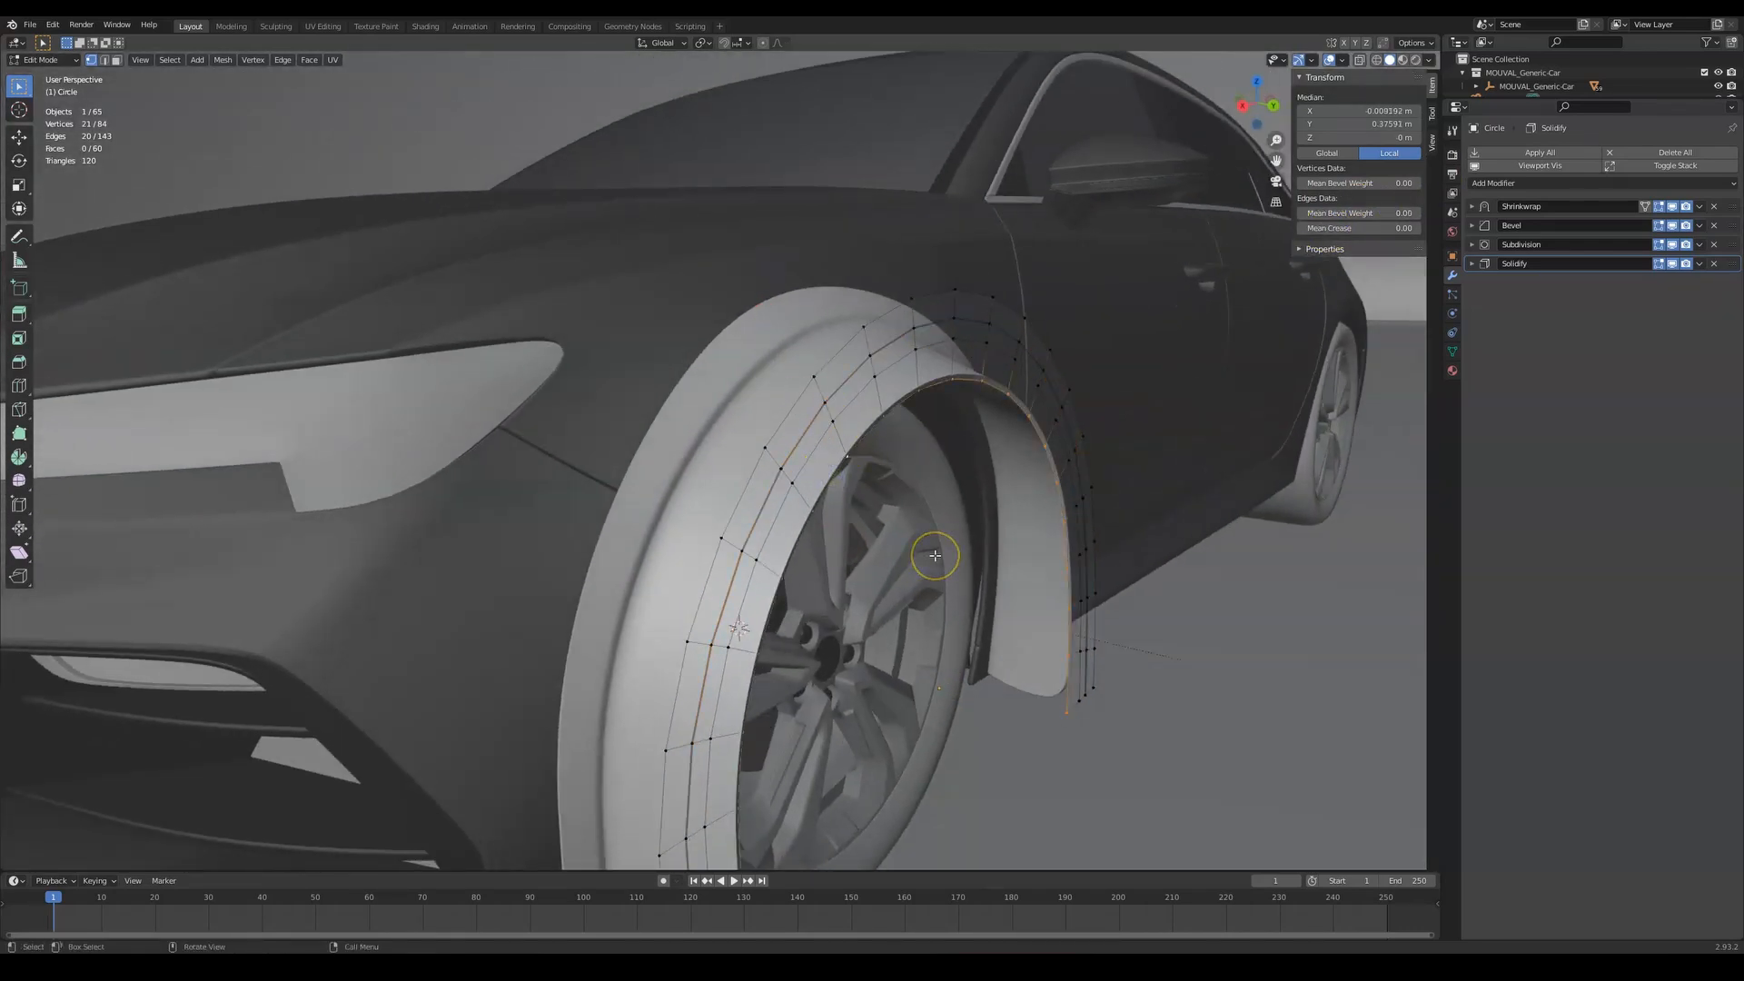
pyautogui.press('ctrl+KP_1')
pyautogui.scroll(-1, 894, 541)
pyautogui.keyDown('shift'); pyautogui.moveTo(885, 521); pyautogui.dragTo(855, 460, button='middle'); pyautogui.keyUp('shift')
pyautogui.press('e')
pyautogui.rightClick(965, 409)
pyautogui.press('s')
pyautogui.click(1167, 336)
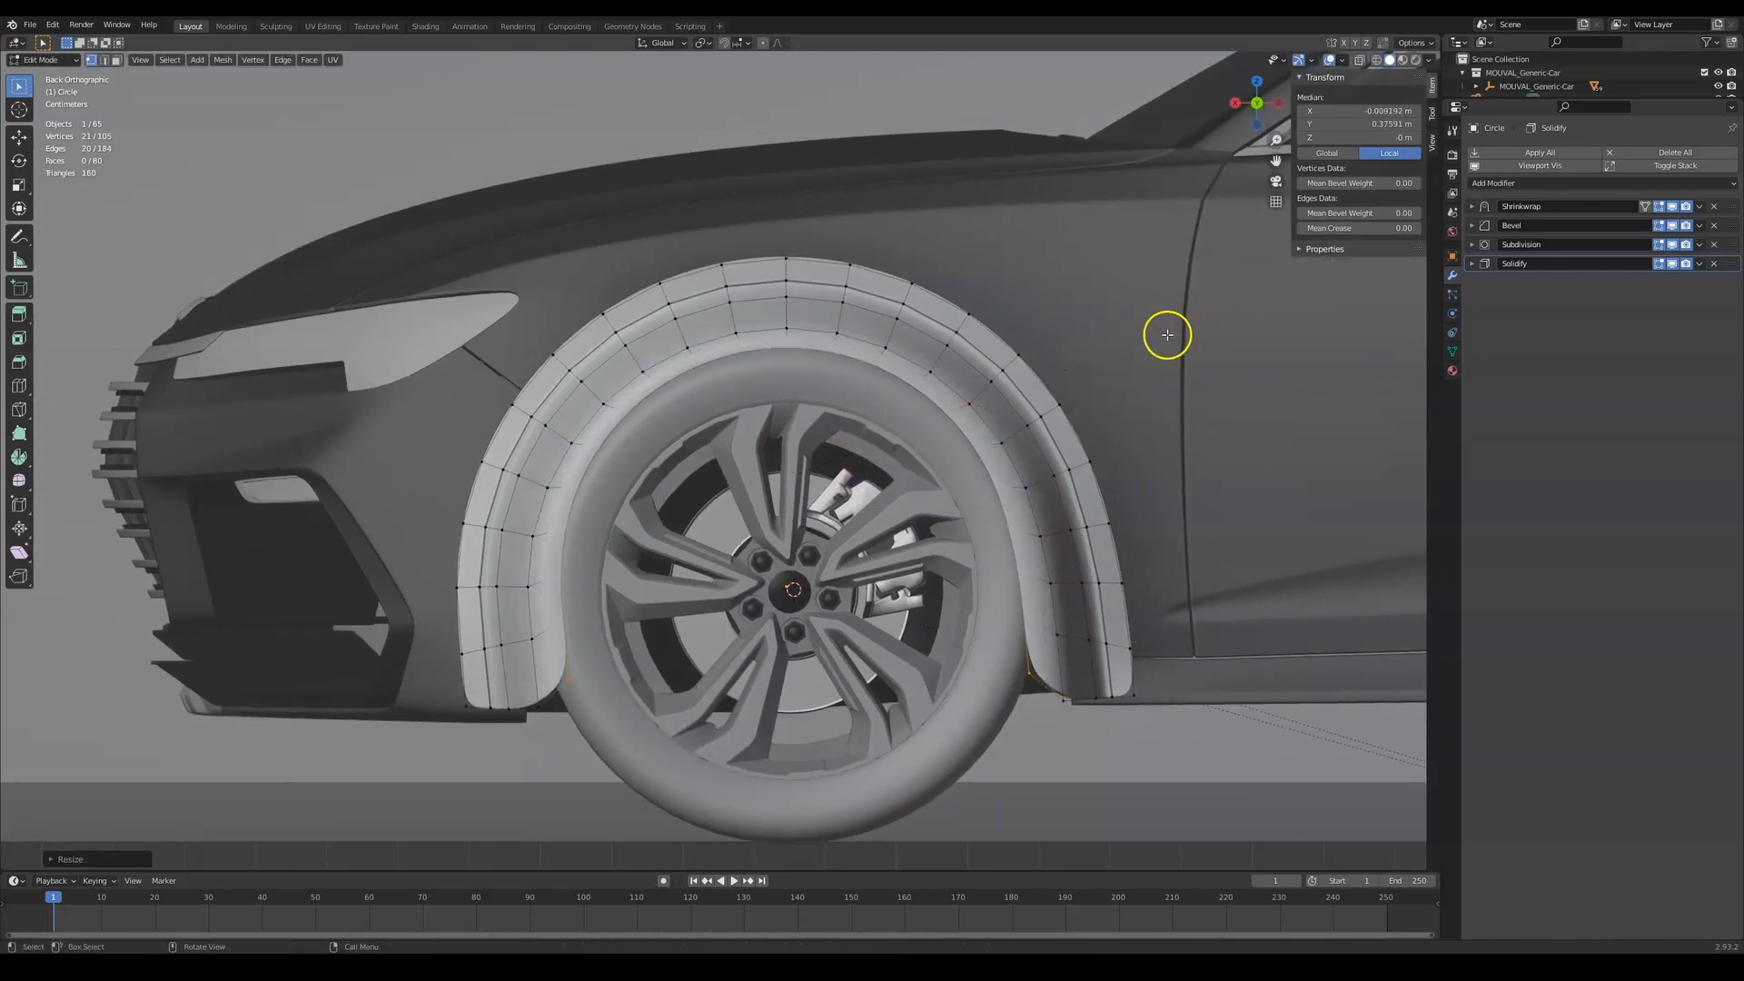
pyautogui.press('g')
pyautogui.press('z')
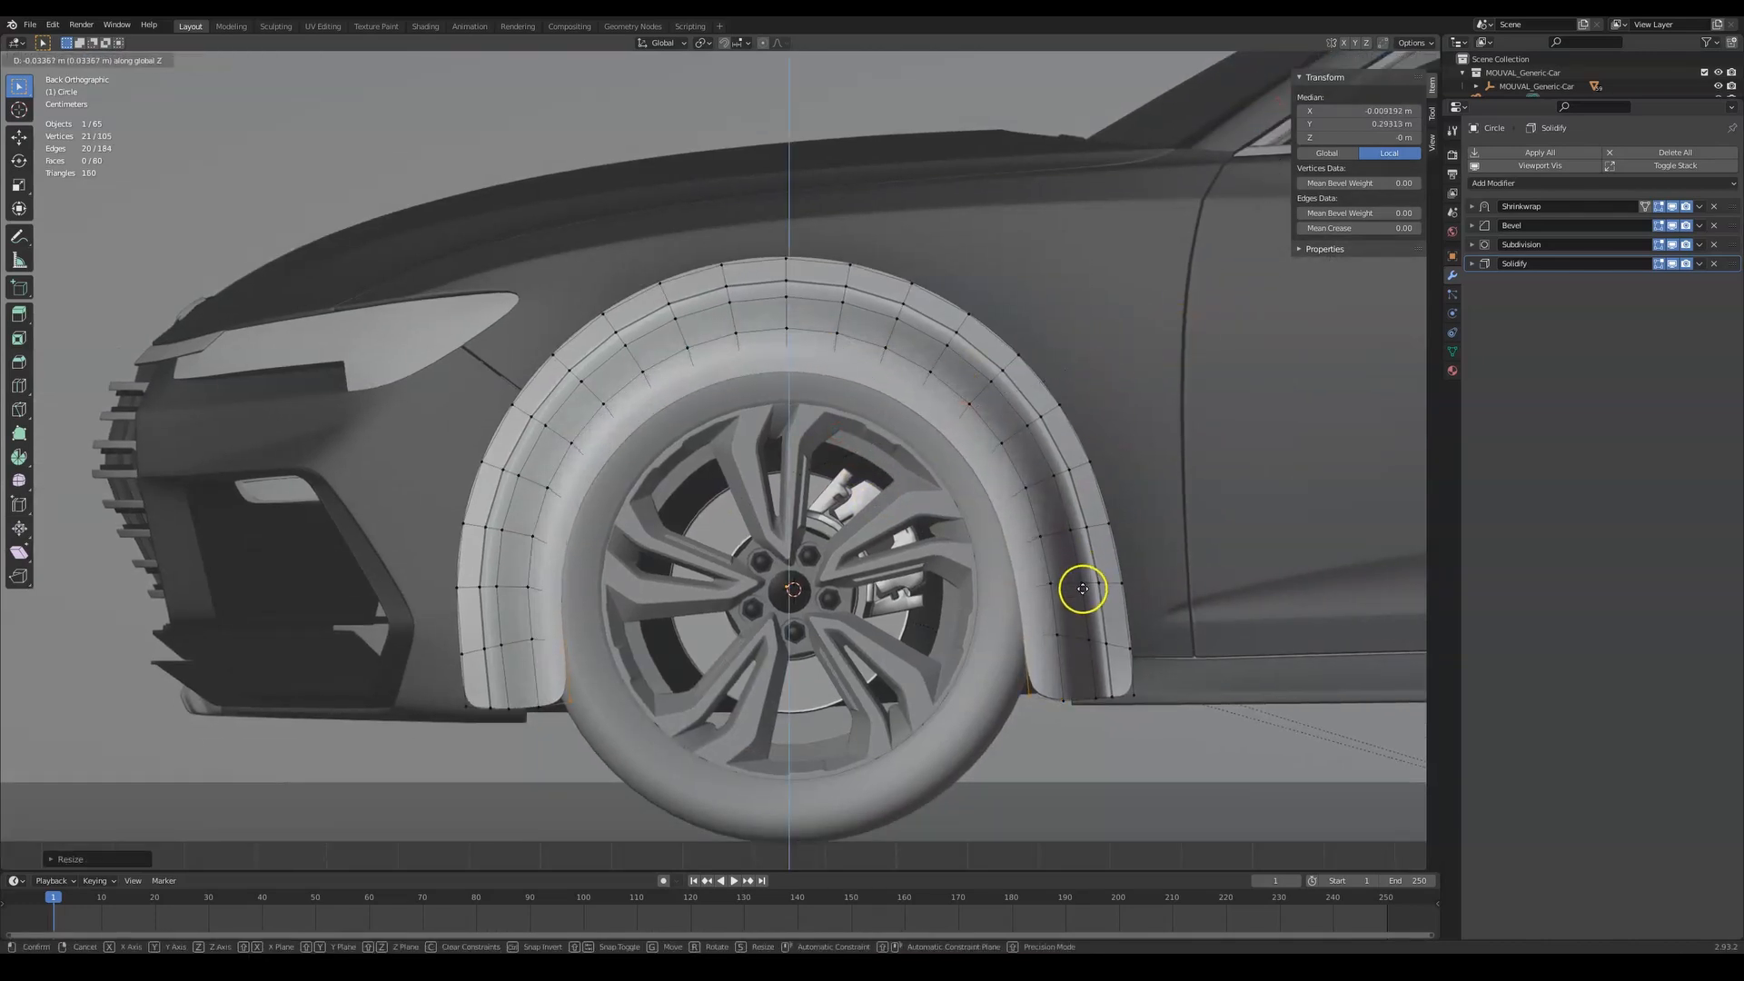
pyautogui.click(1081, 602)
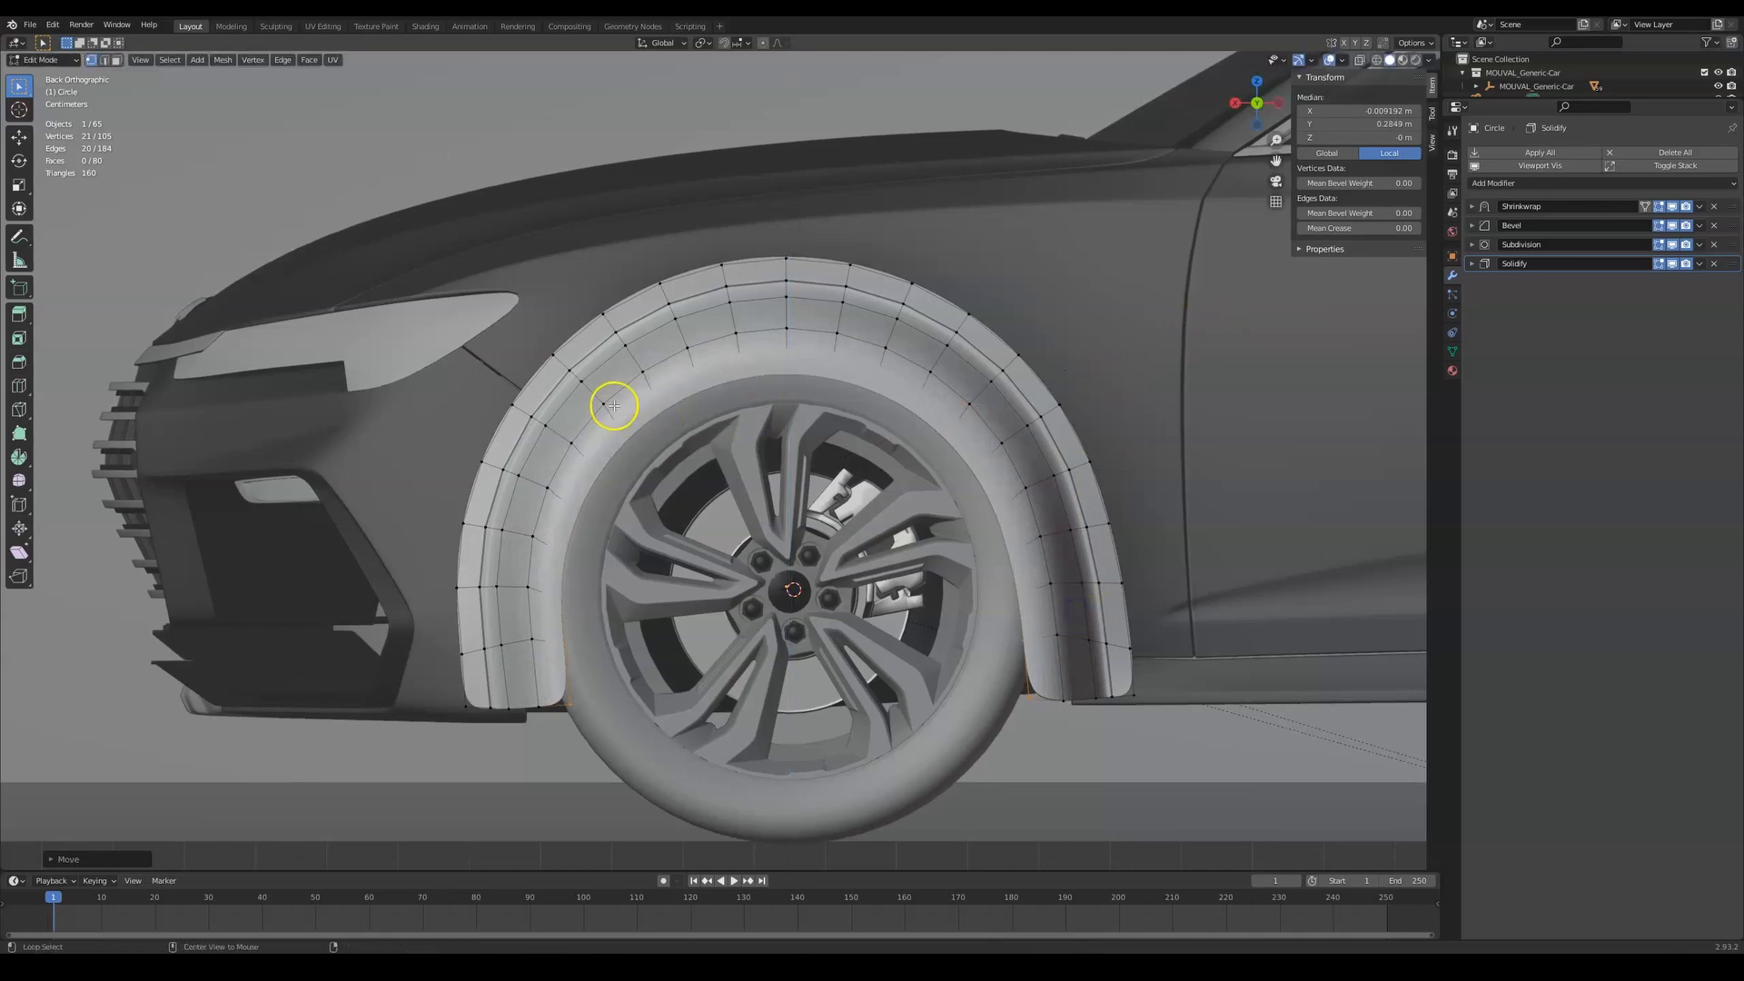
# Raise the mean edge bevel weight of the flare's former inner edge loop to sharpen the lip, and inspect it
pyautogui.moveTo(805, 406); pyautogui.dragTo(999, 381, button='middle')
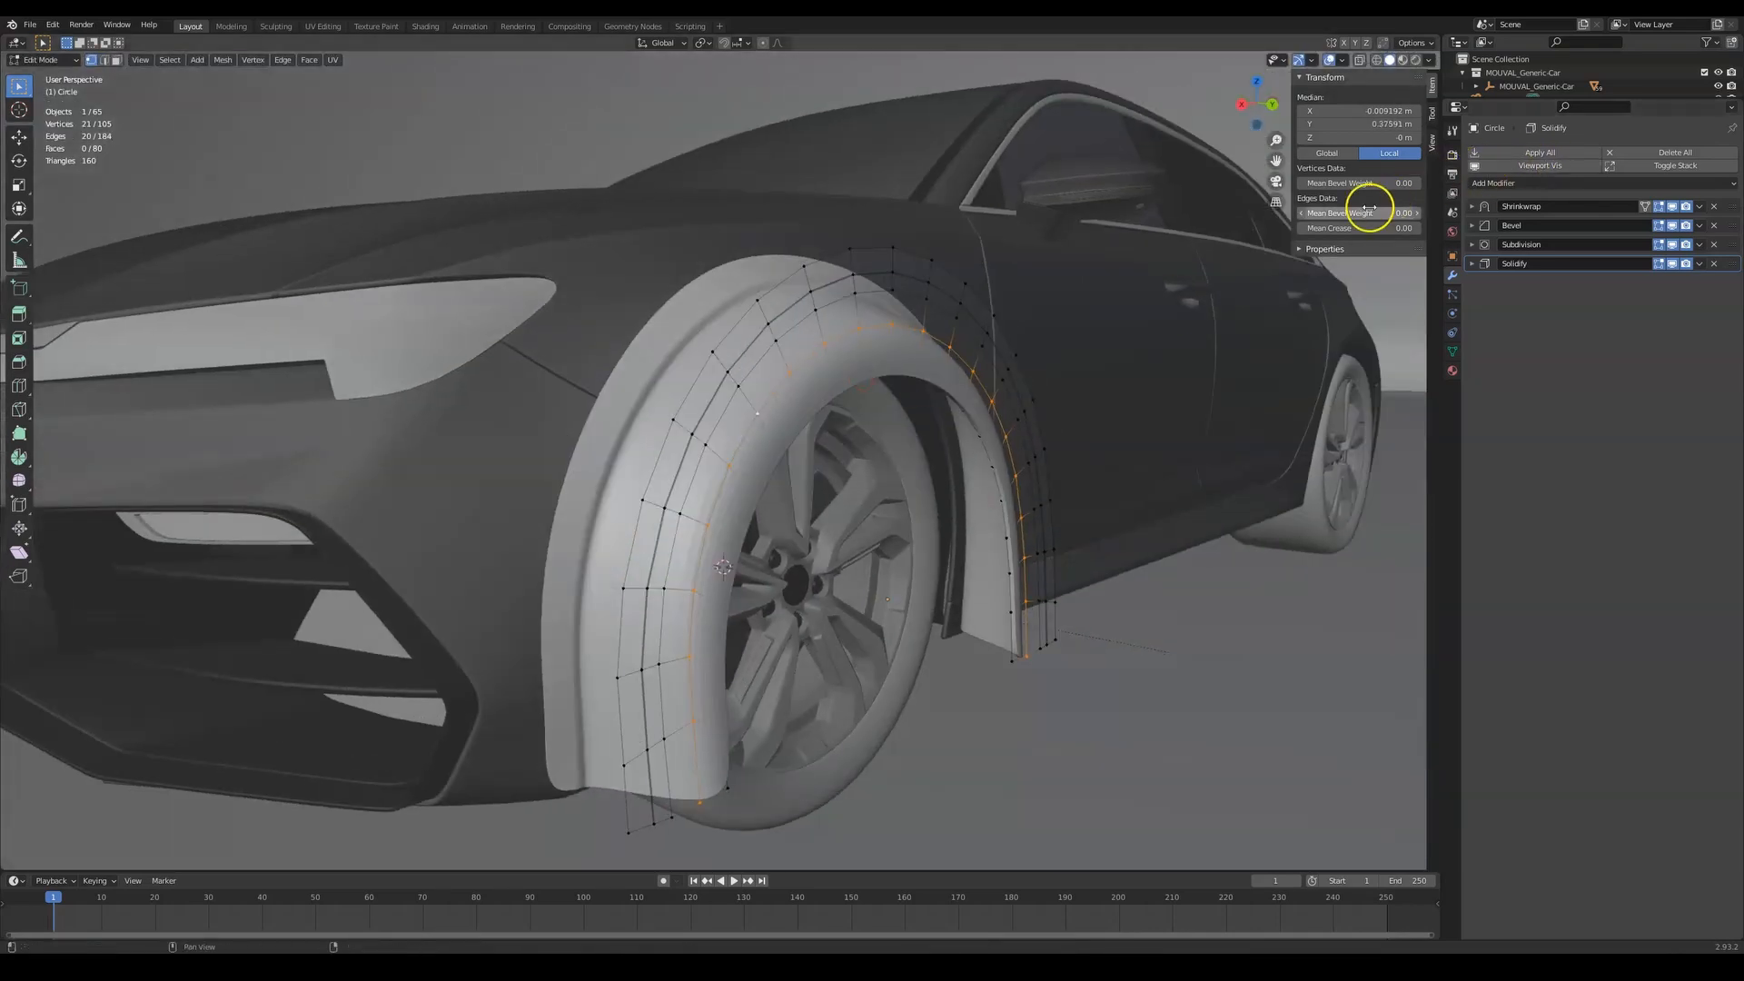
pyautogui.moveTo(1353, 214)
pyautogui.mouseDown()
pyautogui.moveTo(1407, 212)
pyautogui.moveTo(1371, 226)
pyautogui.mouseUp()
pyautogui.press('Tab')
pyautogui.moveTo(796, 311); pyautogui.dragTo(752, 304, button='middle')
pyautogui.press('Tab')
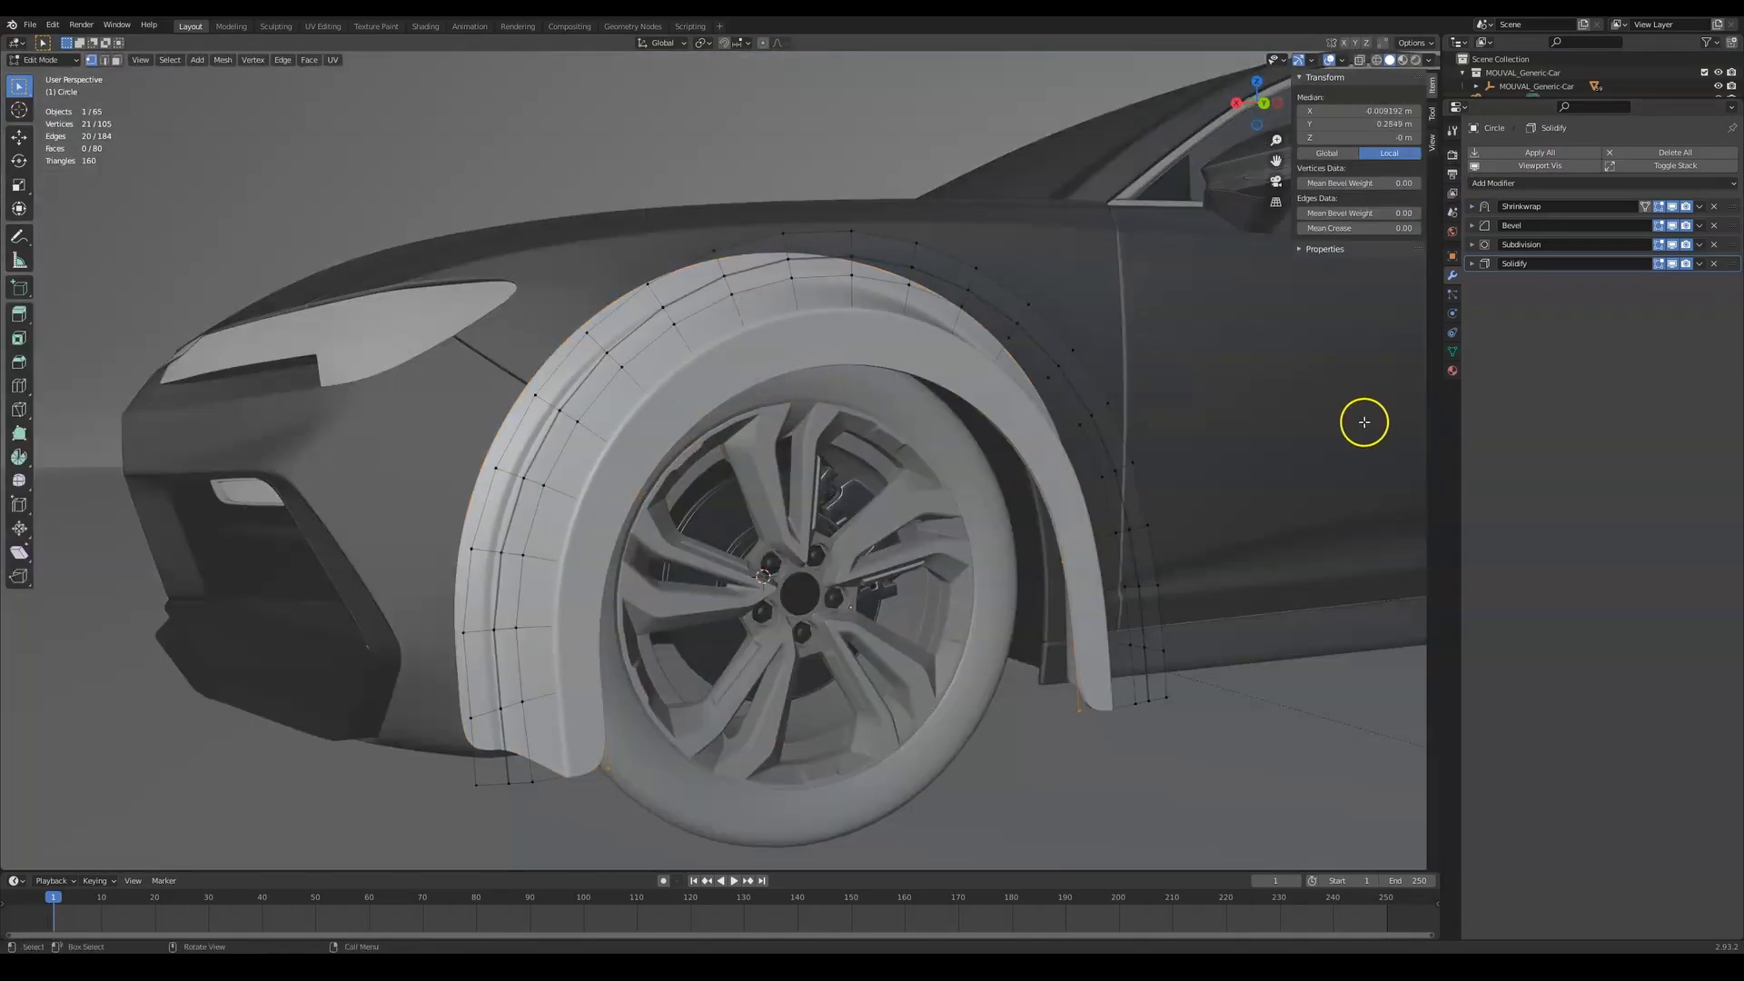
# Scale the flare's innermost edge loop outward slightly in back view and raise it along Z to narrow the lip
pyautogui.press('ctrl+KP_1')
pyautogui.press('s')
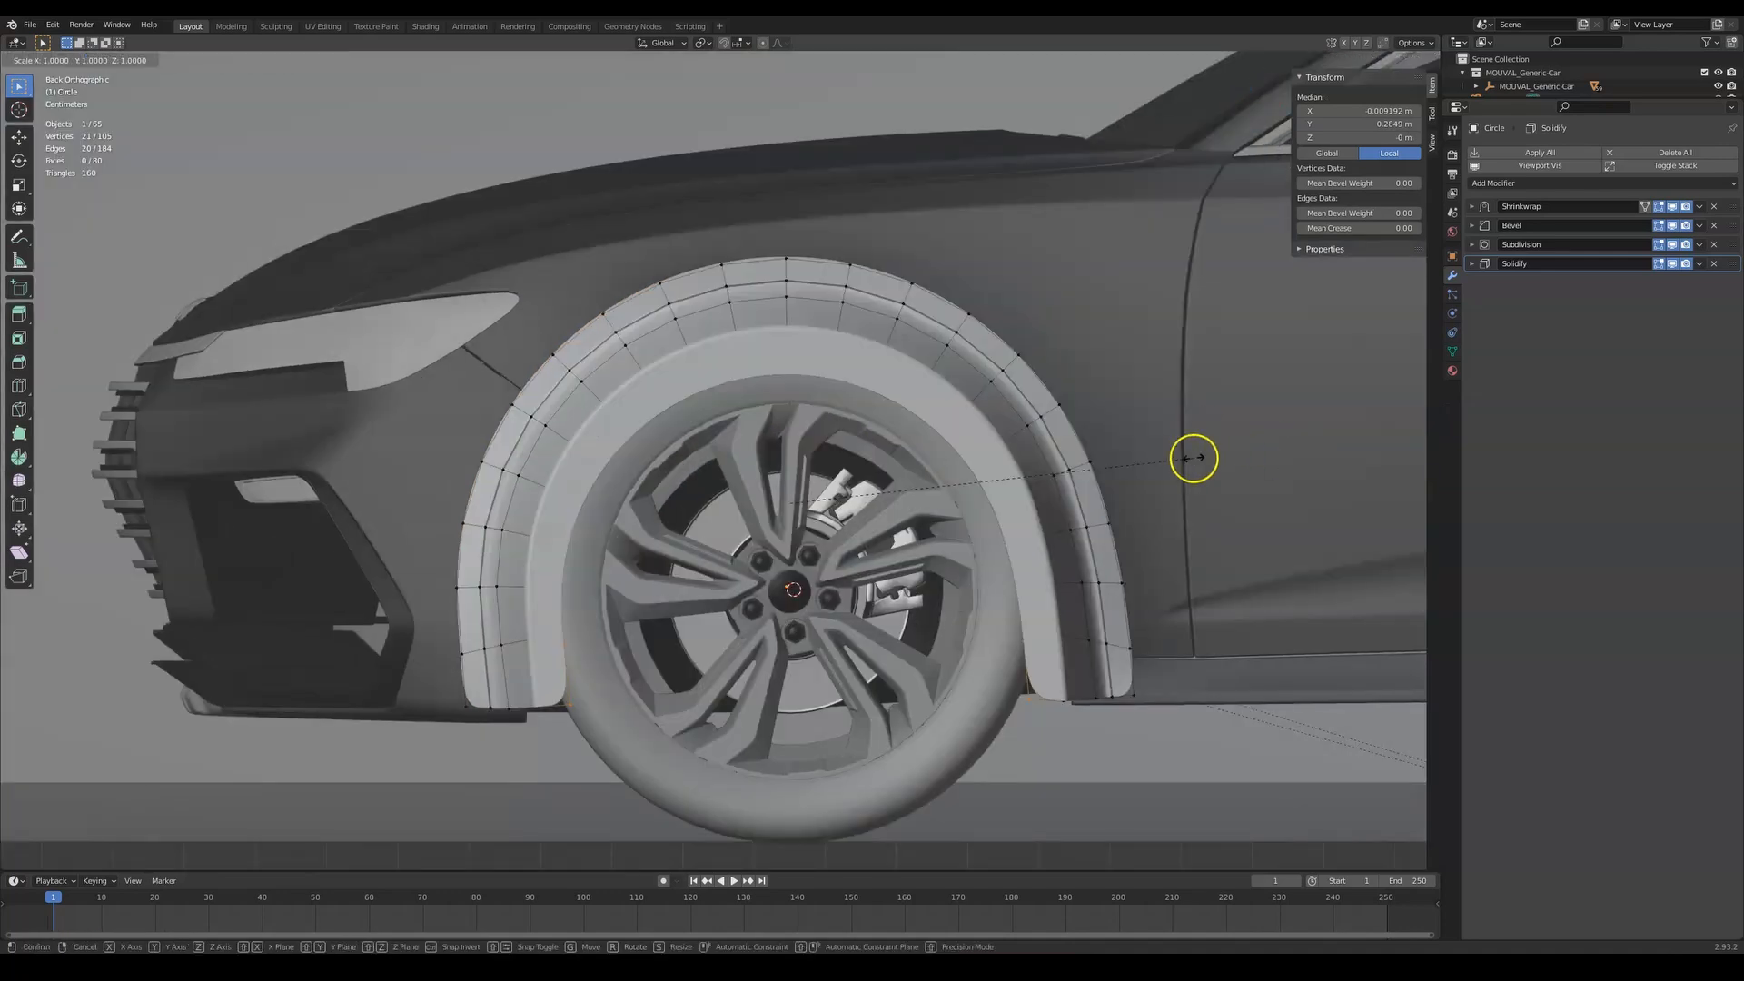
pyautogui.click(1216, 455)
pyautogui.press('g')
pyautogui.press('z')
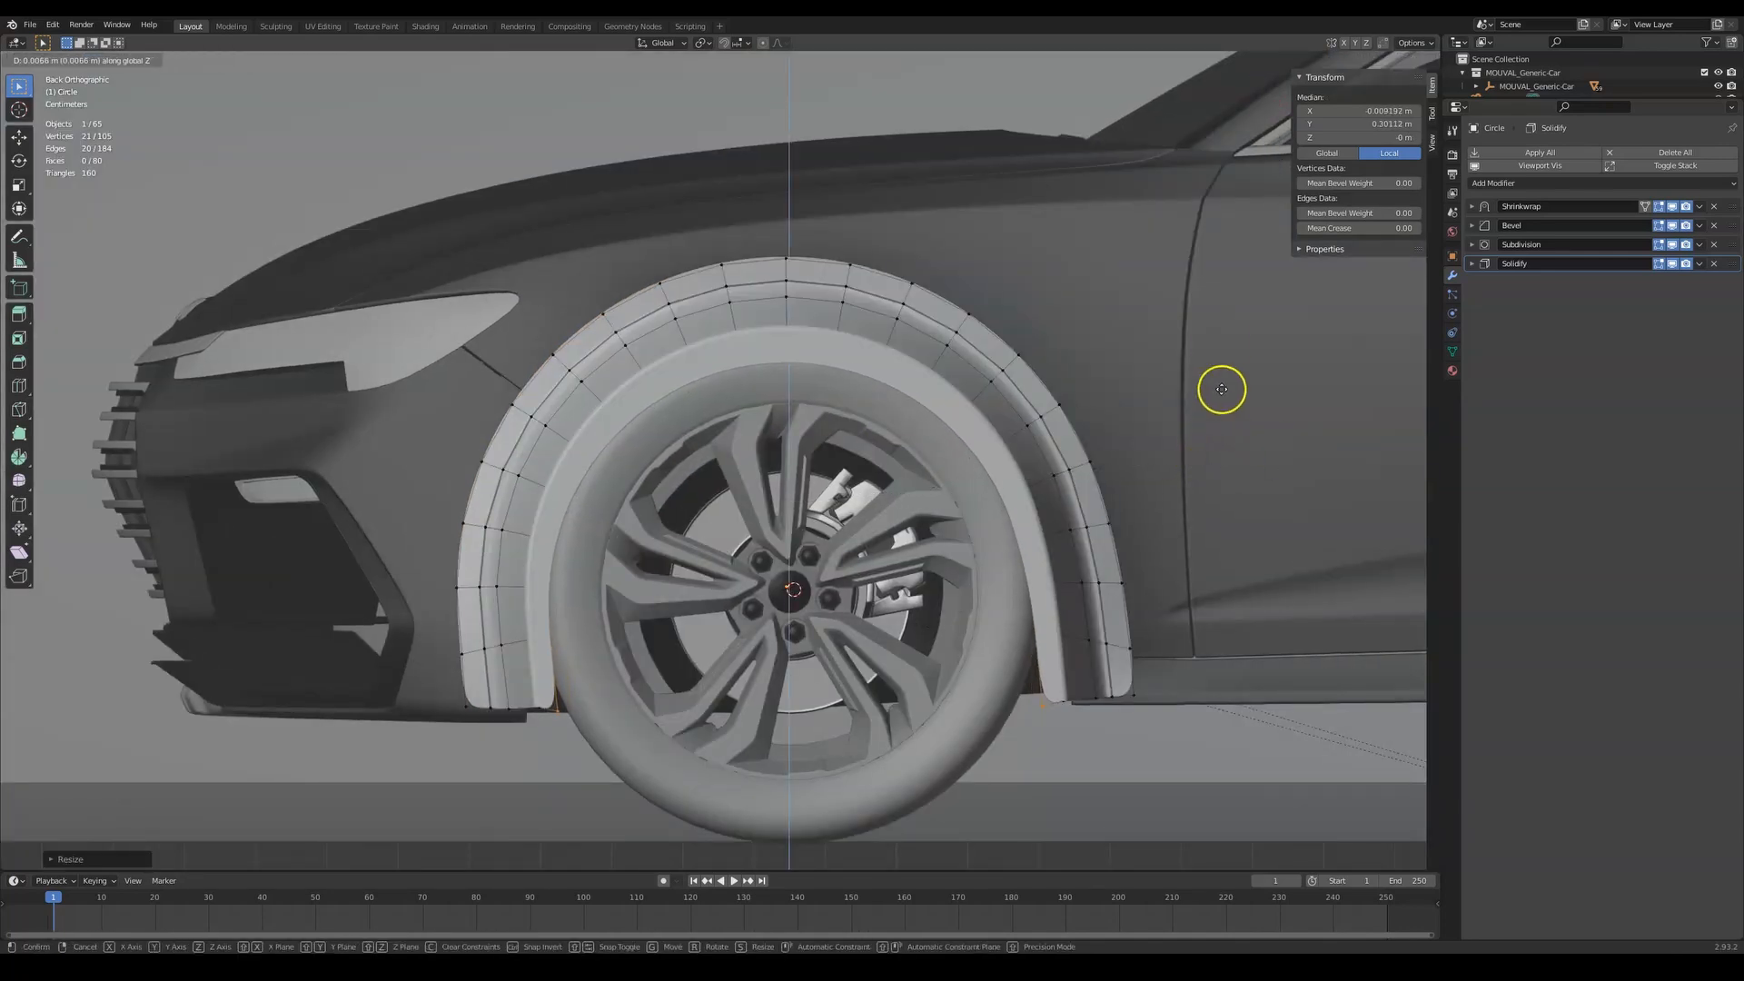
pyautogui.click(1243, 255)
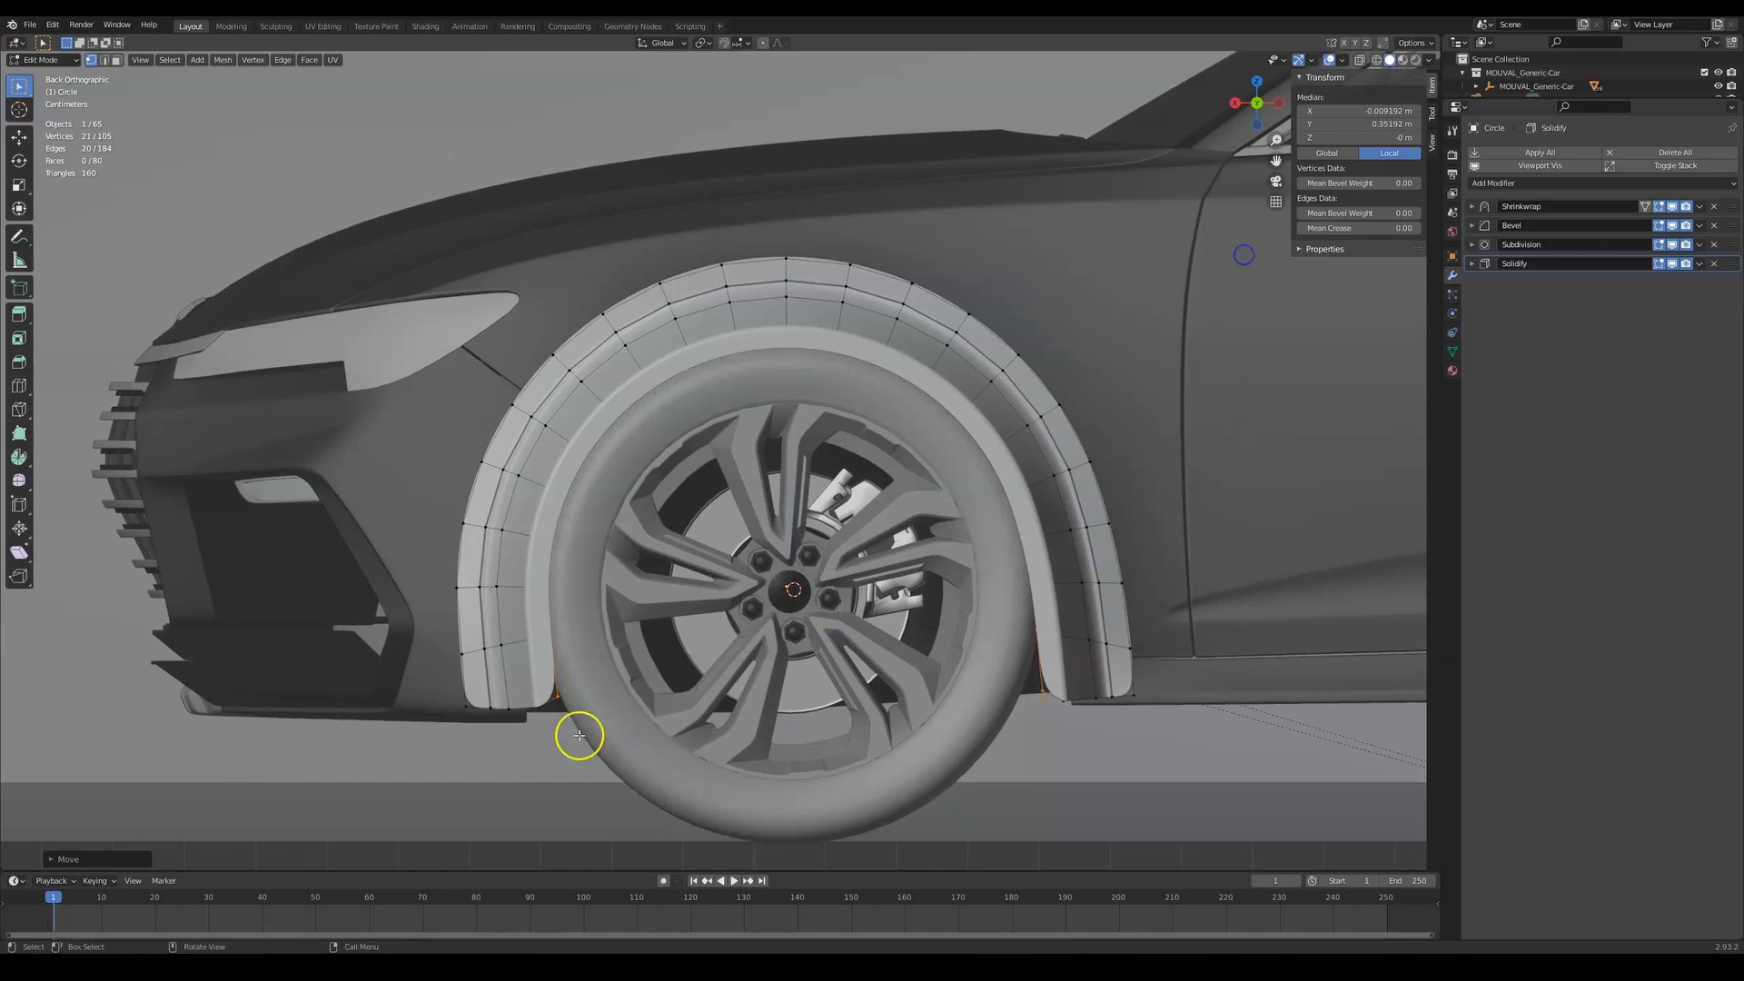
# Flatten the flare's rear and front bottom end edges by scaling each to 0 along Z
pyautogui.rightClick(1058, 695)
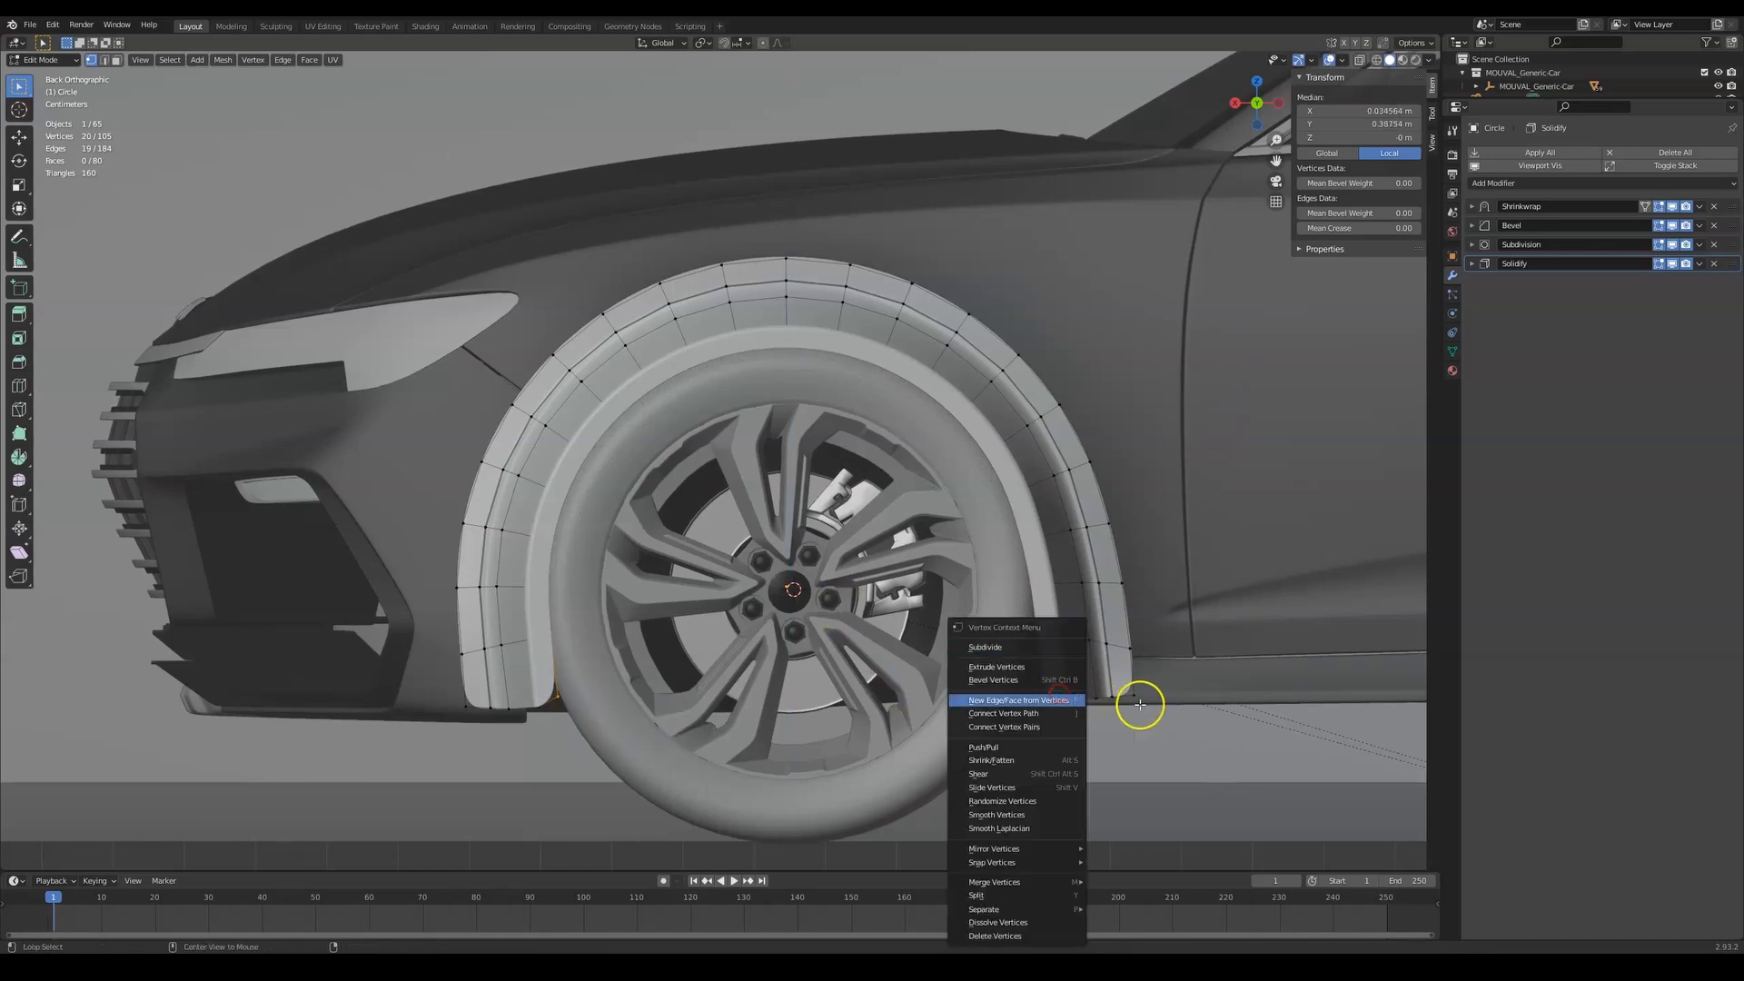
pyautogui.keyDown('alt'); pyautogui.click(1084, 709); pyautogui.keyUp('alt')
pyautogui.keyDown('alt'); pyautogui.click(1131, 693); pyautogui.keyUp('alt')
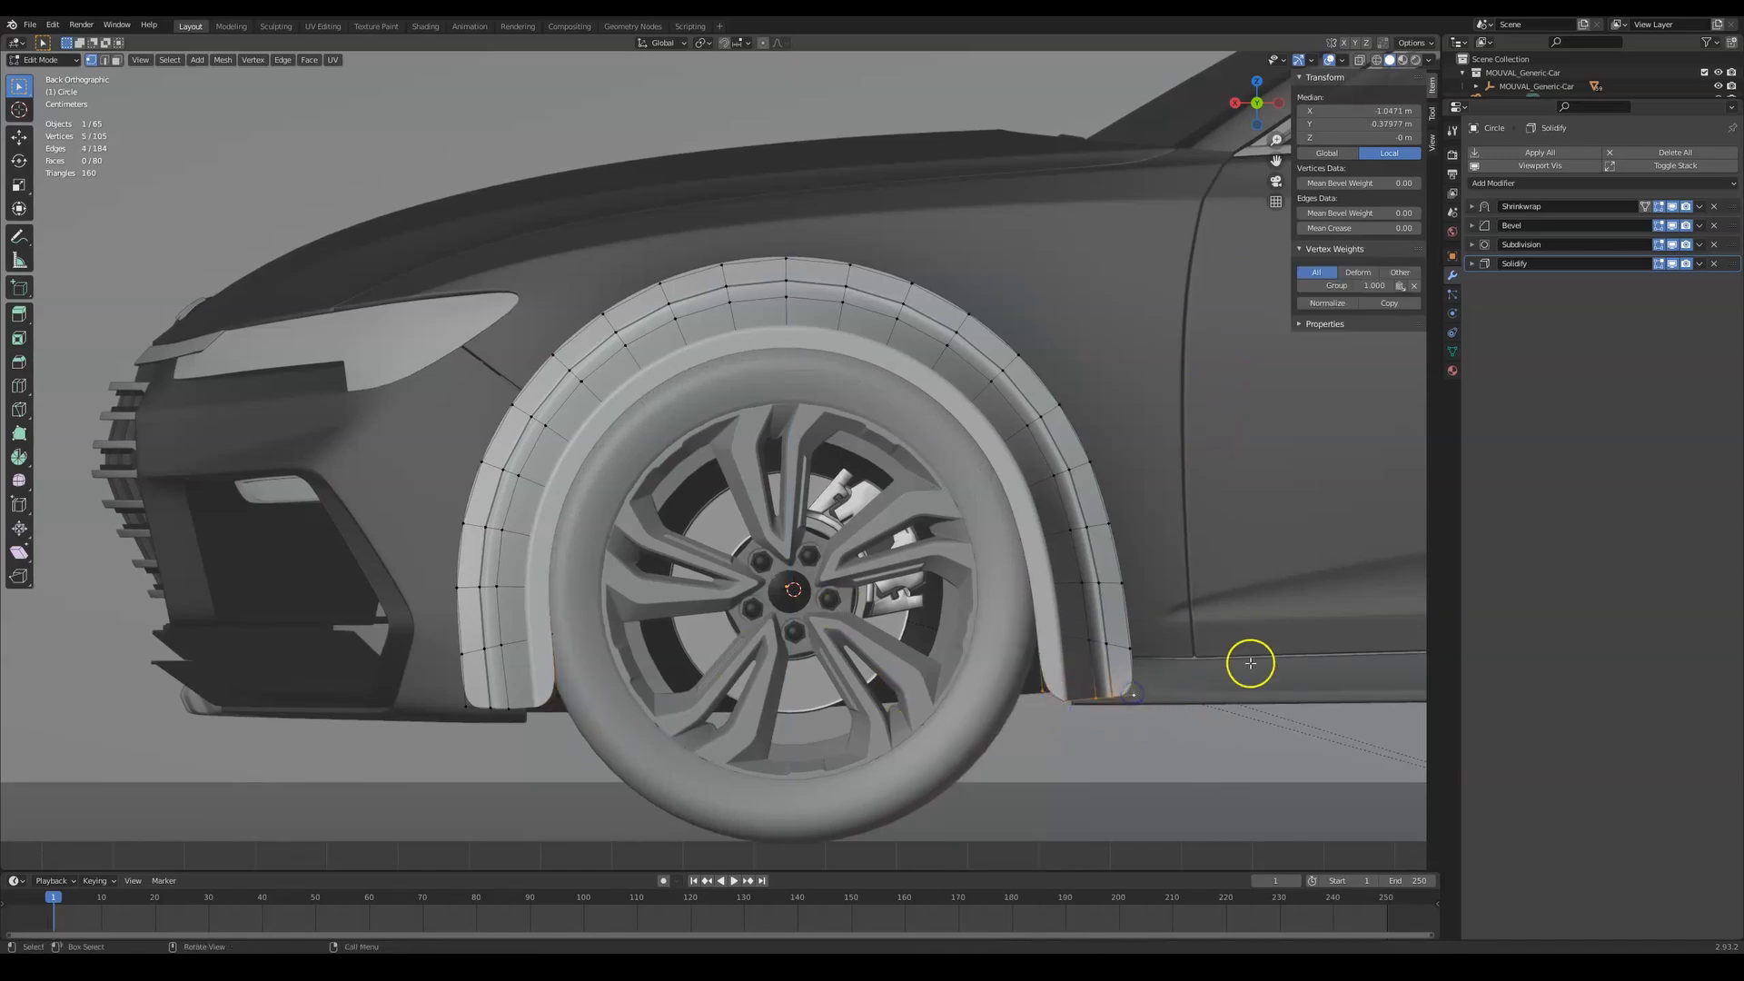
pyautogui.press('s')
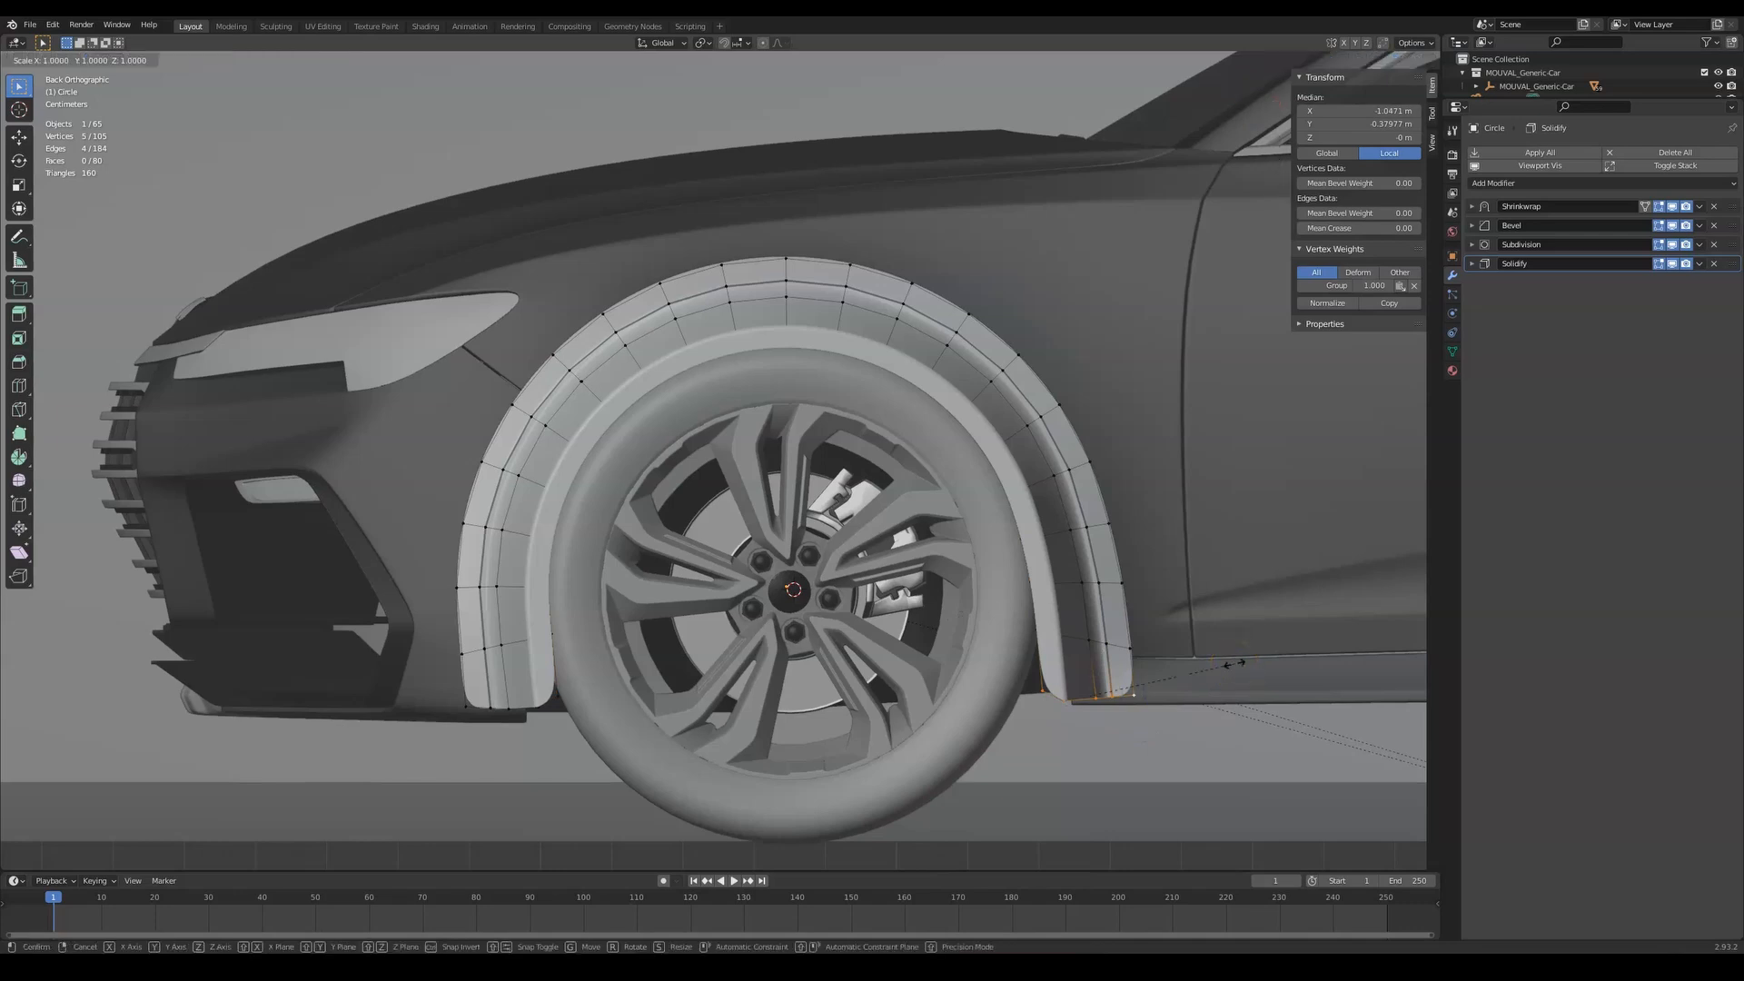
pyautogui.press('z')
pyautogui.press('0')
pyautogui.click(1235, 664)
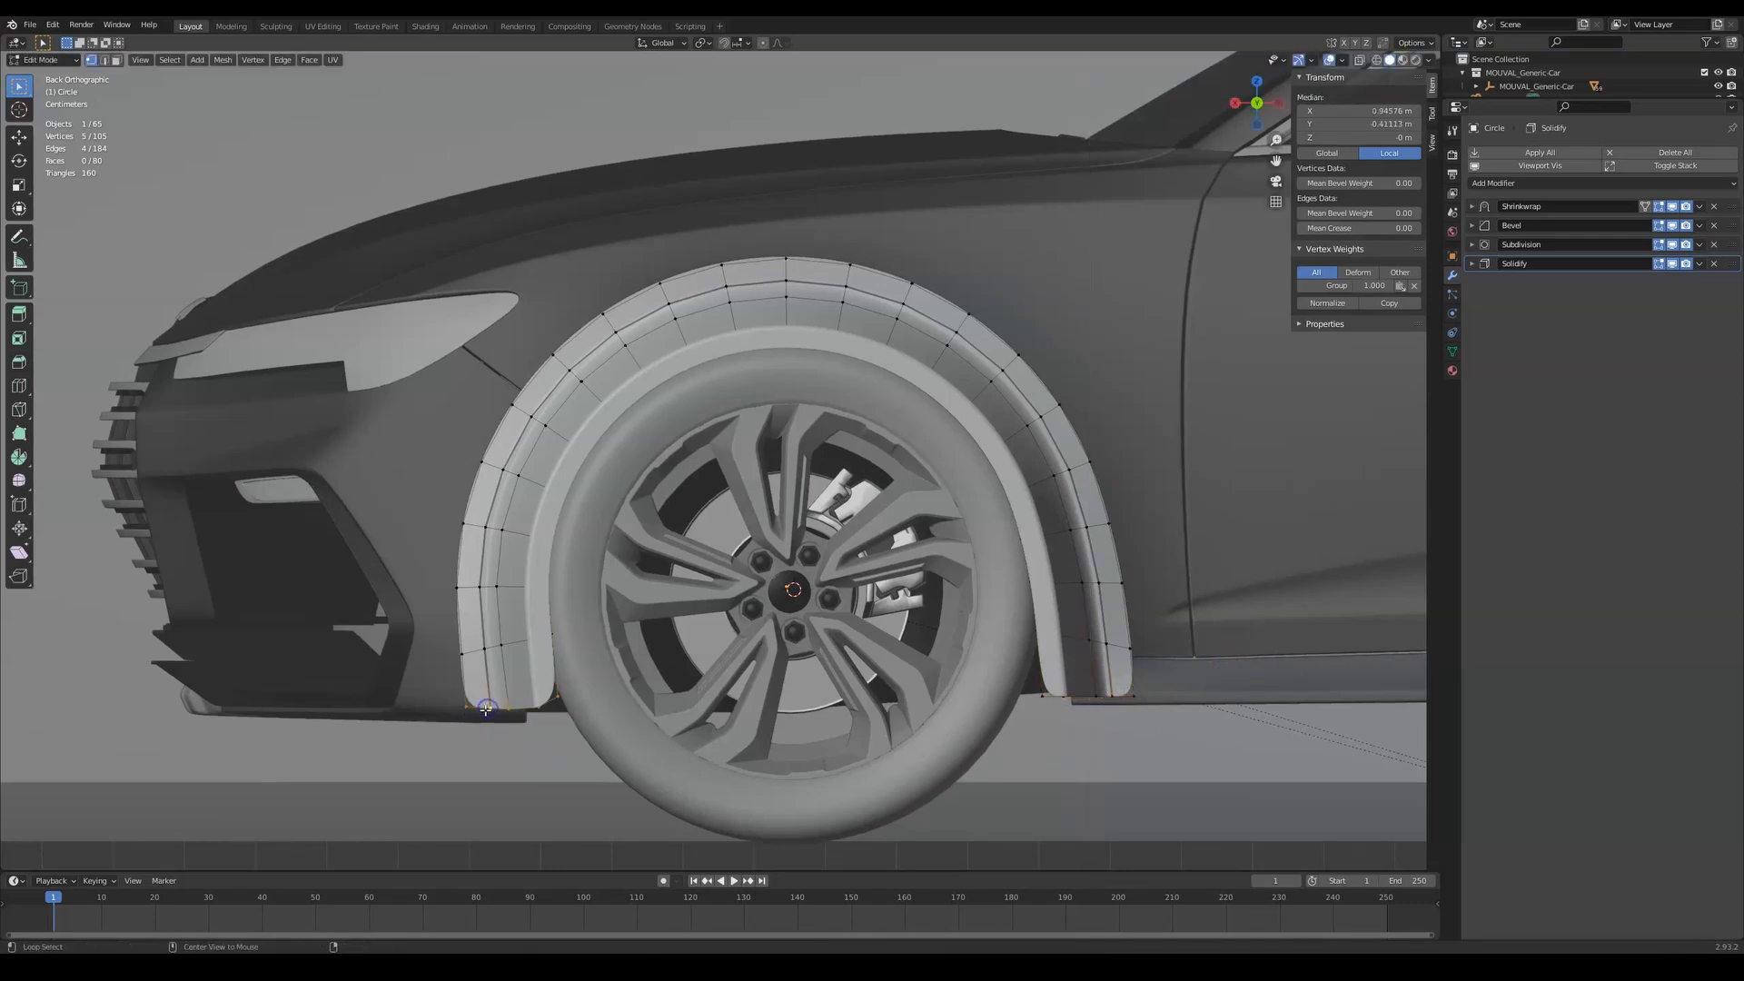
pyautogui.press('s')
pyautogui.press('z')
pyautogui.click(476, 710)
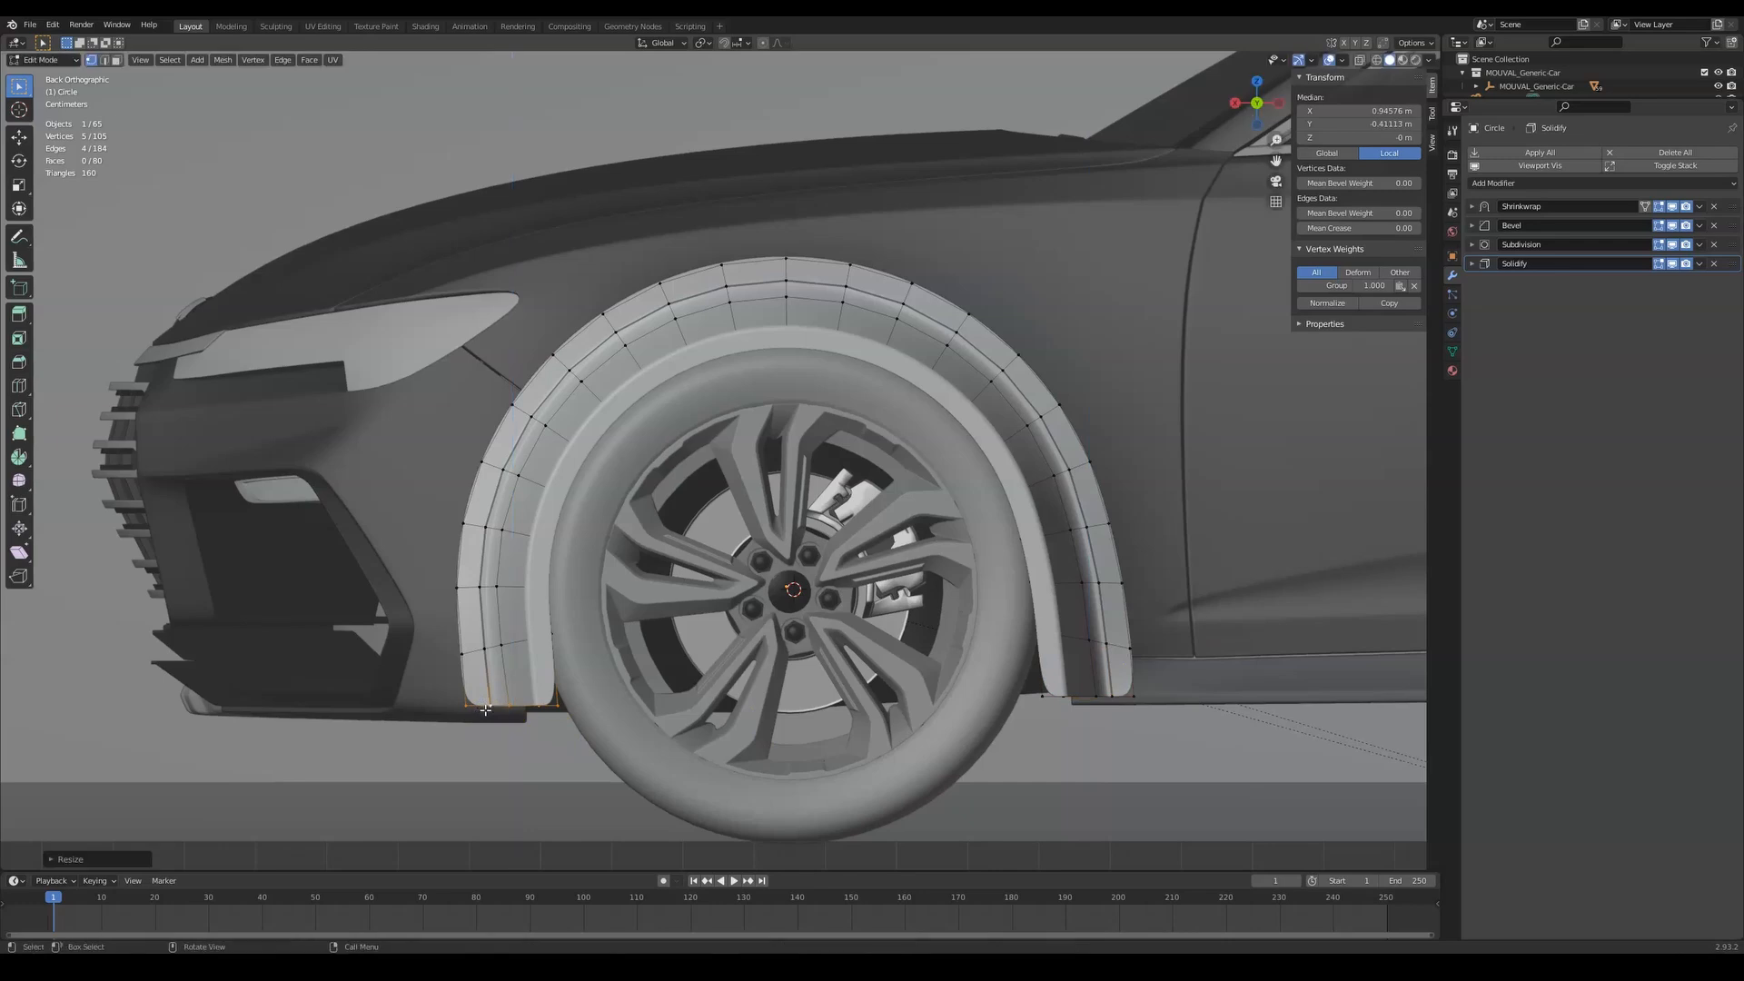
# Lower the flare's front bottom edge along Z, fine-tune the rear bottom edge's height, and inspect both ends
pyautogui.press('g')
pyautogui.press('z')
pyautogui.click(469, 778)
pyautogui.press('g')
pyautogui.press('z')
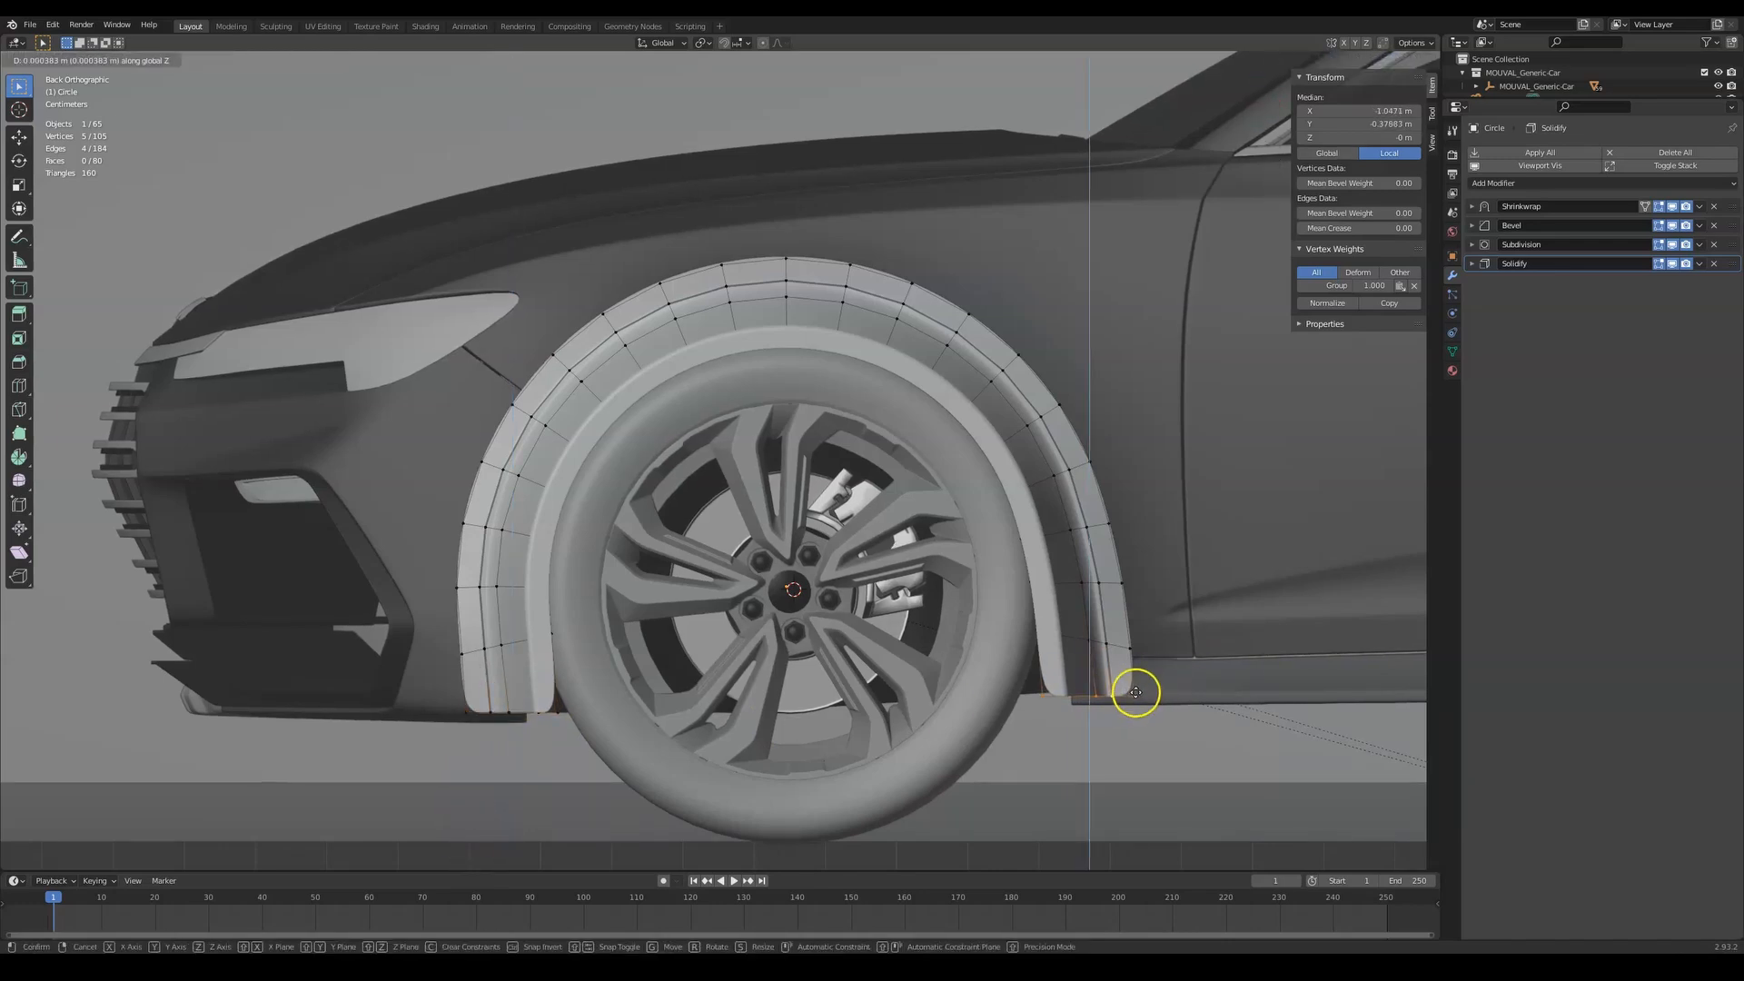
pyautogui.click(1133, 696)
pyautogui.moveTo(1133, 696); pyautogui.dragTo(616, 700, button='middle')
pyautogui.press('Tab')
pyautogui.scroll(-3, 745, 642)
pyautogui.scroll(1, 845, 611)
pyautogui.press('Tab')
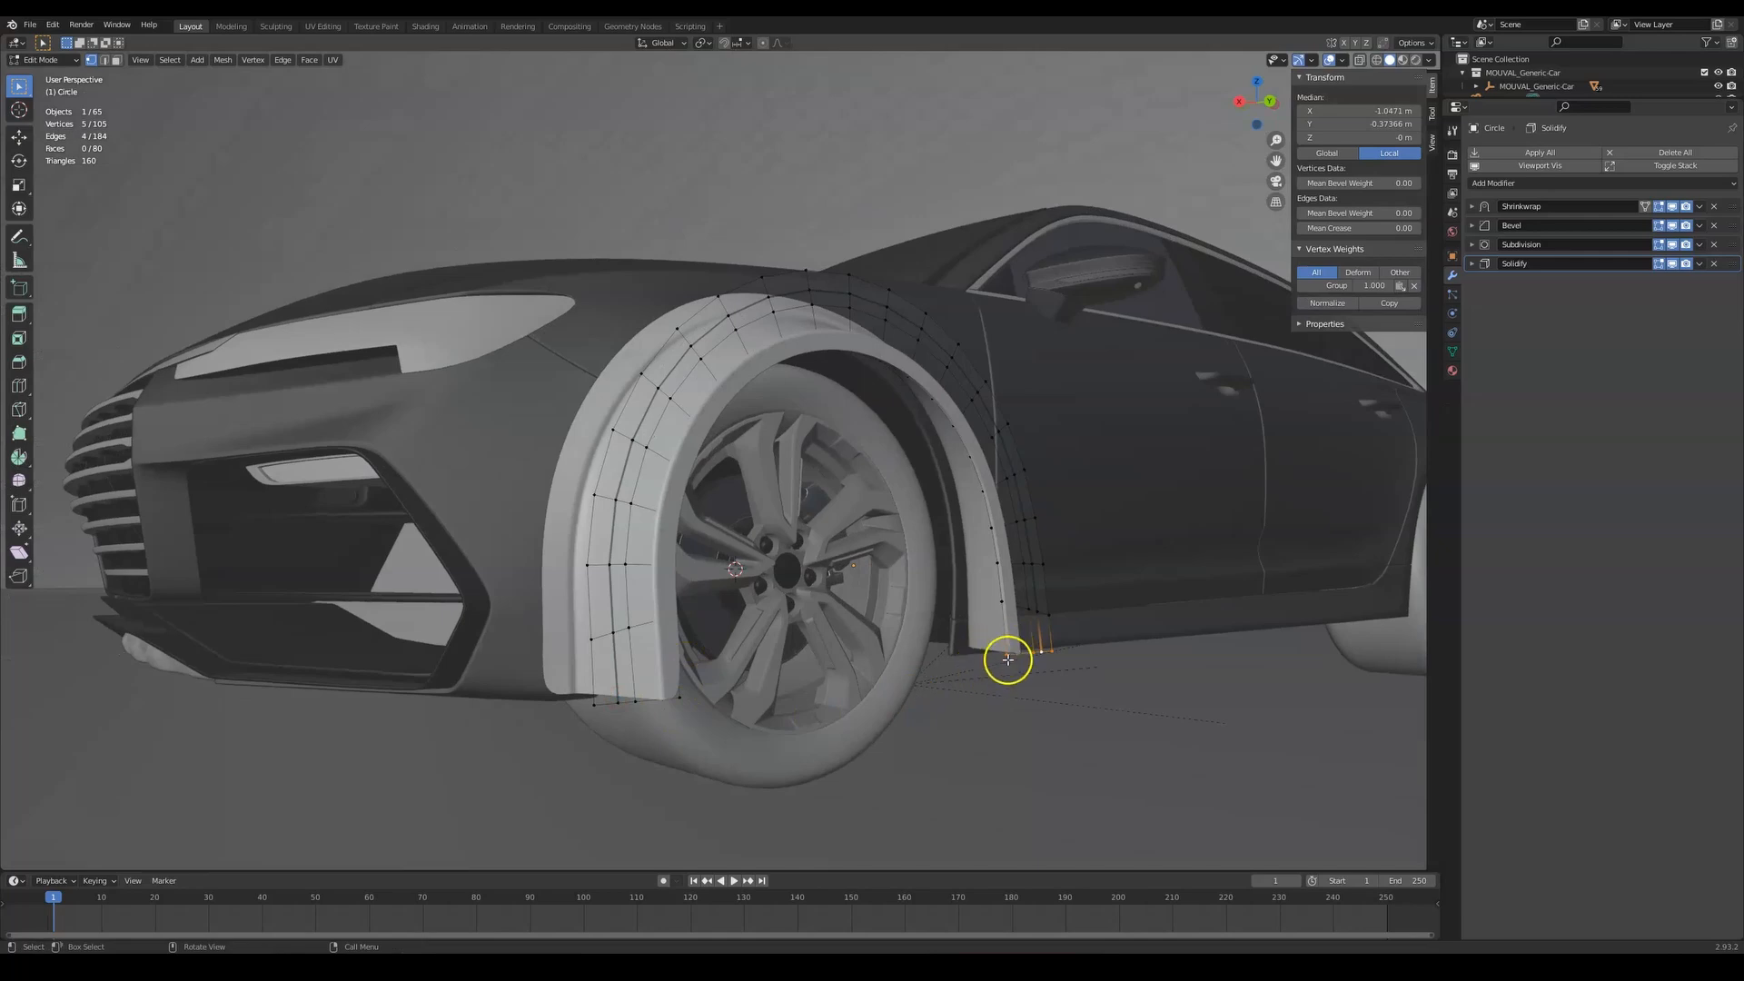
# Add a loop cut close to the bottom edge at both the front and rear ends of the flare to tighten the corners
pyautogui.click(698, 681)
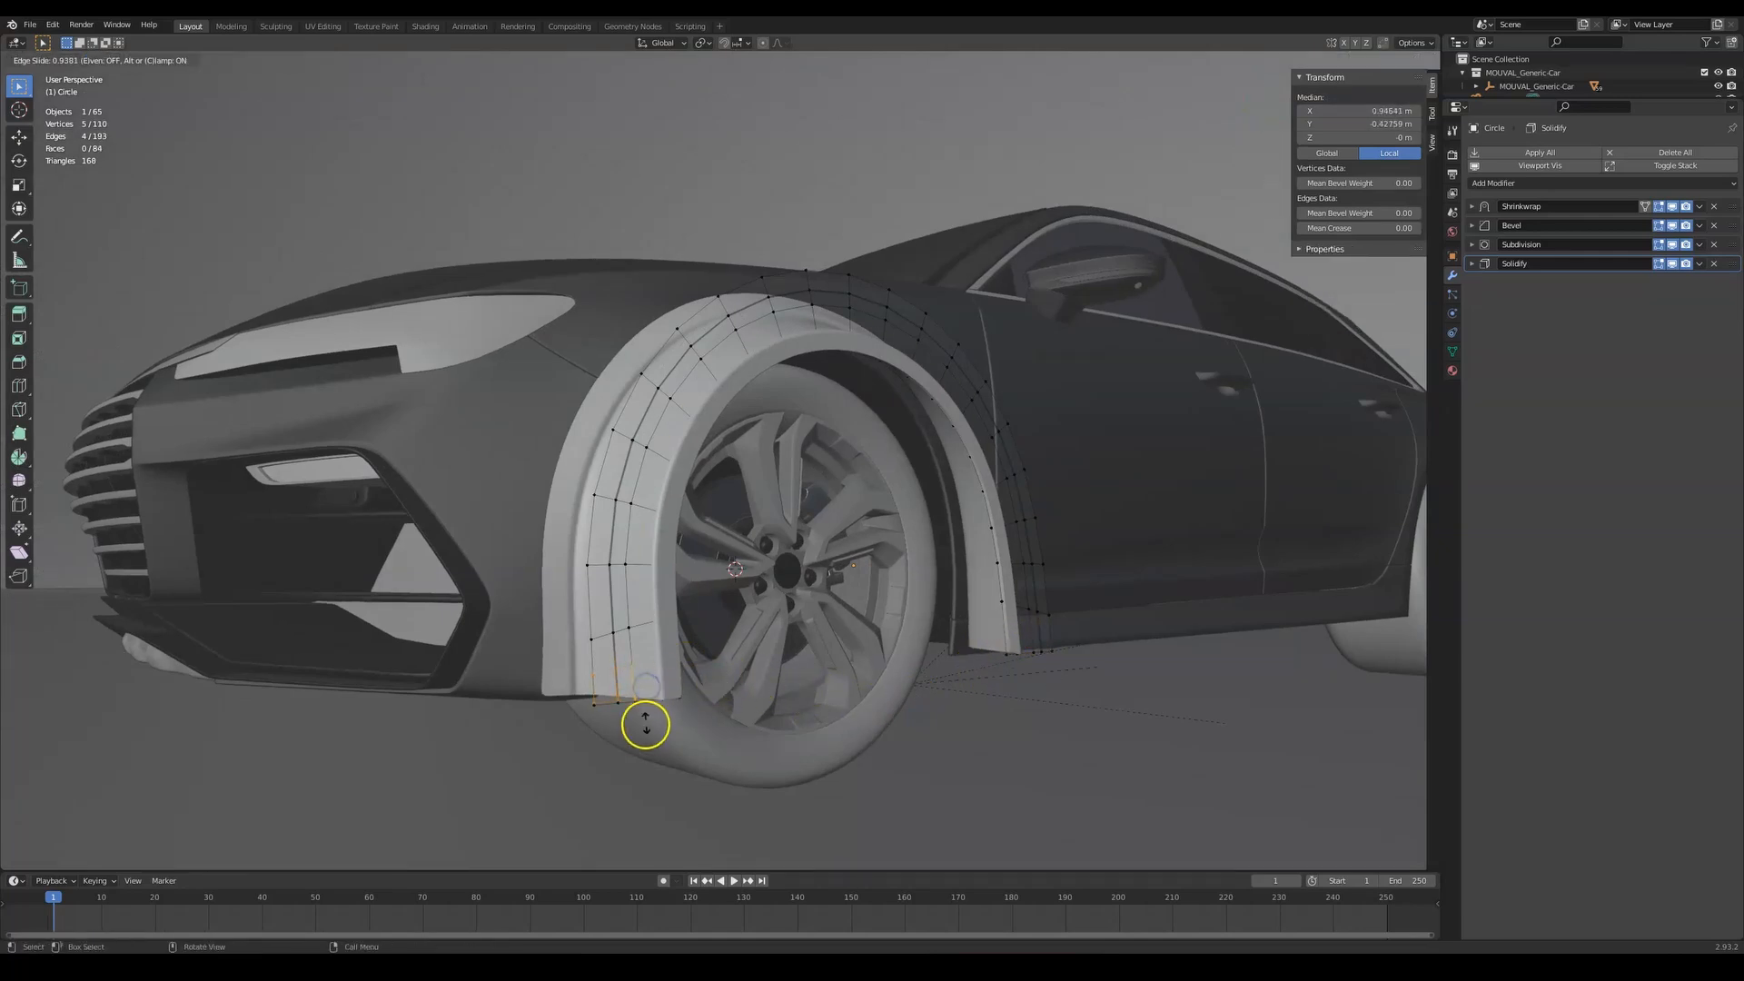
pyautogui.click(645, 720)
pyautogui.moveTo(917, 688); pyautogui.dragTo(818, 681, button='middle')
pyautogui.hotkey('ctrl', 'r')
pyautogui.click(1031, 688)
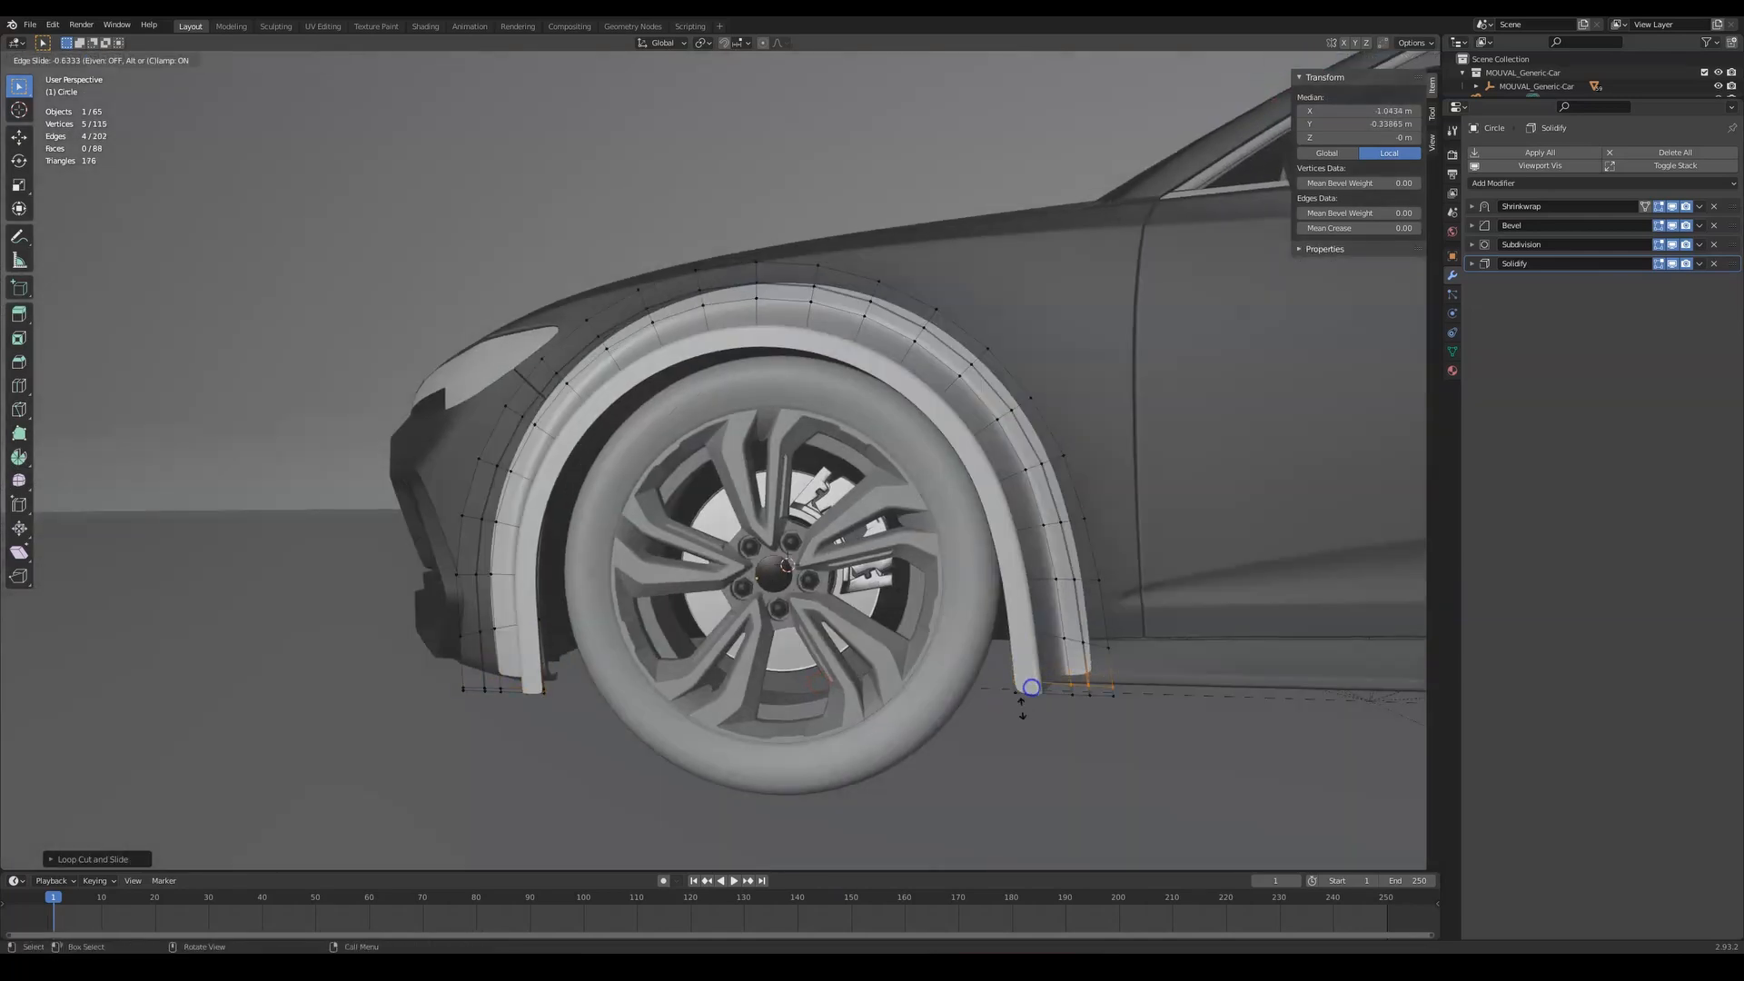
pyautogui.click(1009, 720)
# Try moving the whole front flare freely over the car body to test how its shape follows the surface
pyautogui.press('Tab')
pyautogui.moveTo(716, 752); pyautogui.dragTo(745, 636, button='middle')
pyautogui.scroll(-3, 827, 706)
pyautogui.press('a')
pyautogui.click(827, 705)
pyautogui.click(746, 427)
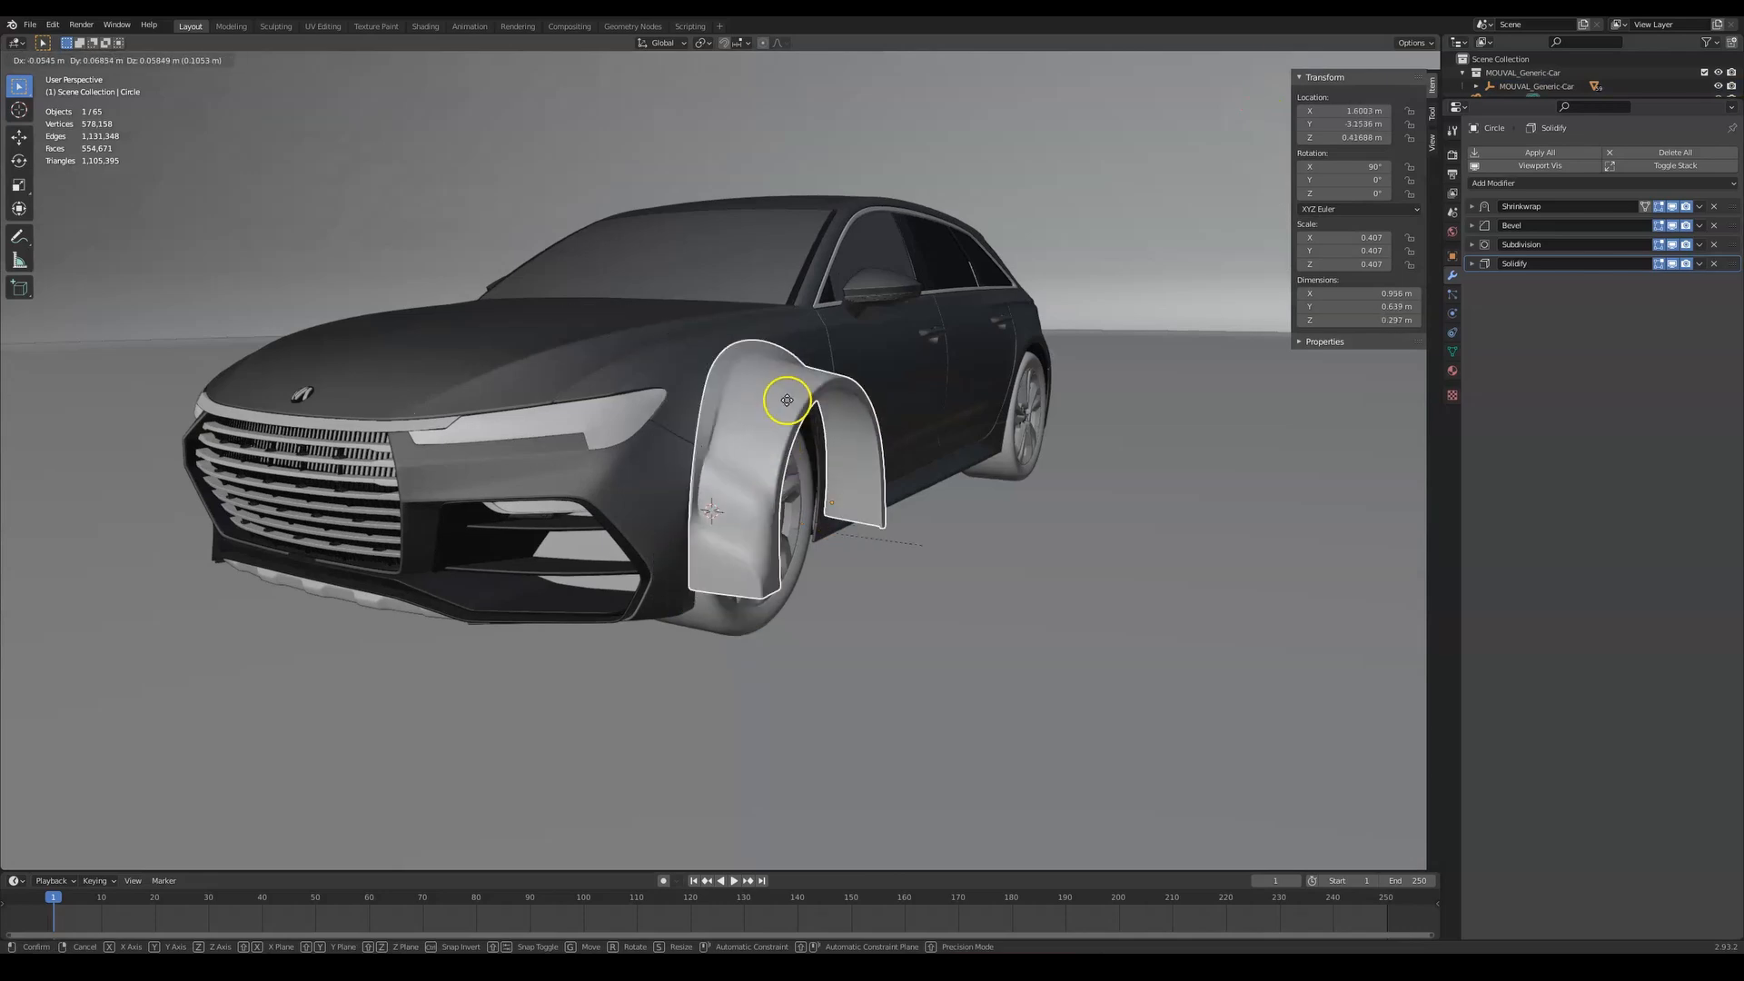
pyautogui.moveTo(772, 465); pyautogui.dragTo(672, 465, button='middle')
pyautogui.press('g')
pyautogui.rightClick(827, 468)
pyautogui.moveTo(1062, 450); pyautogui.dragTo(1190, 459, button='middle')
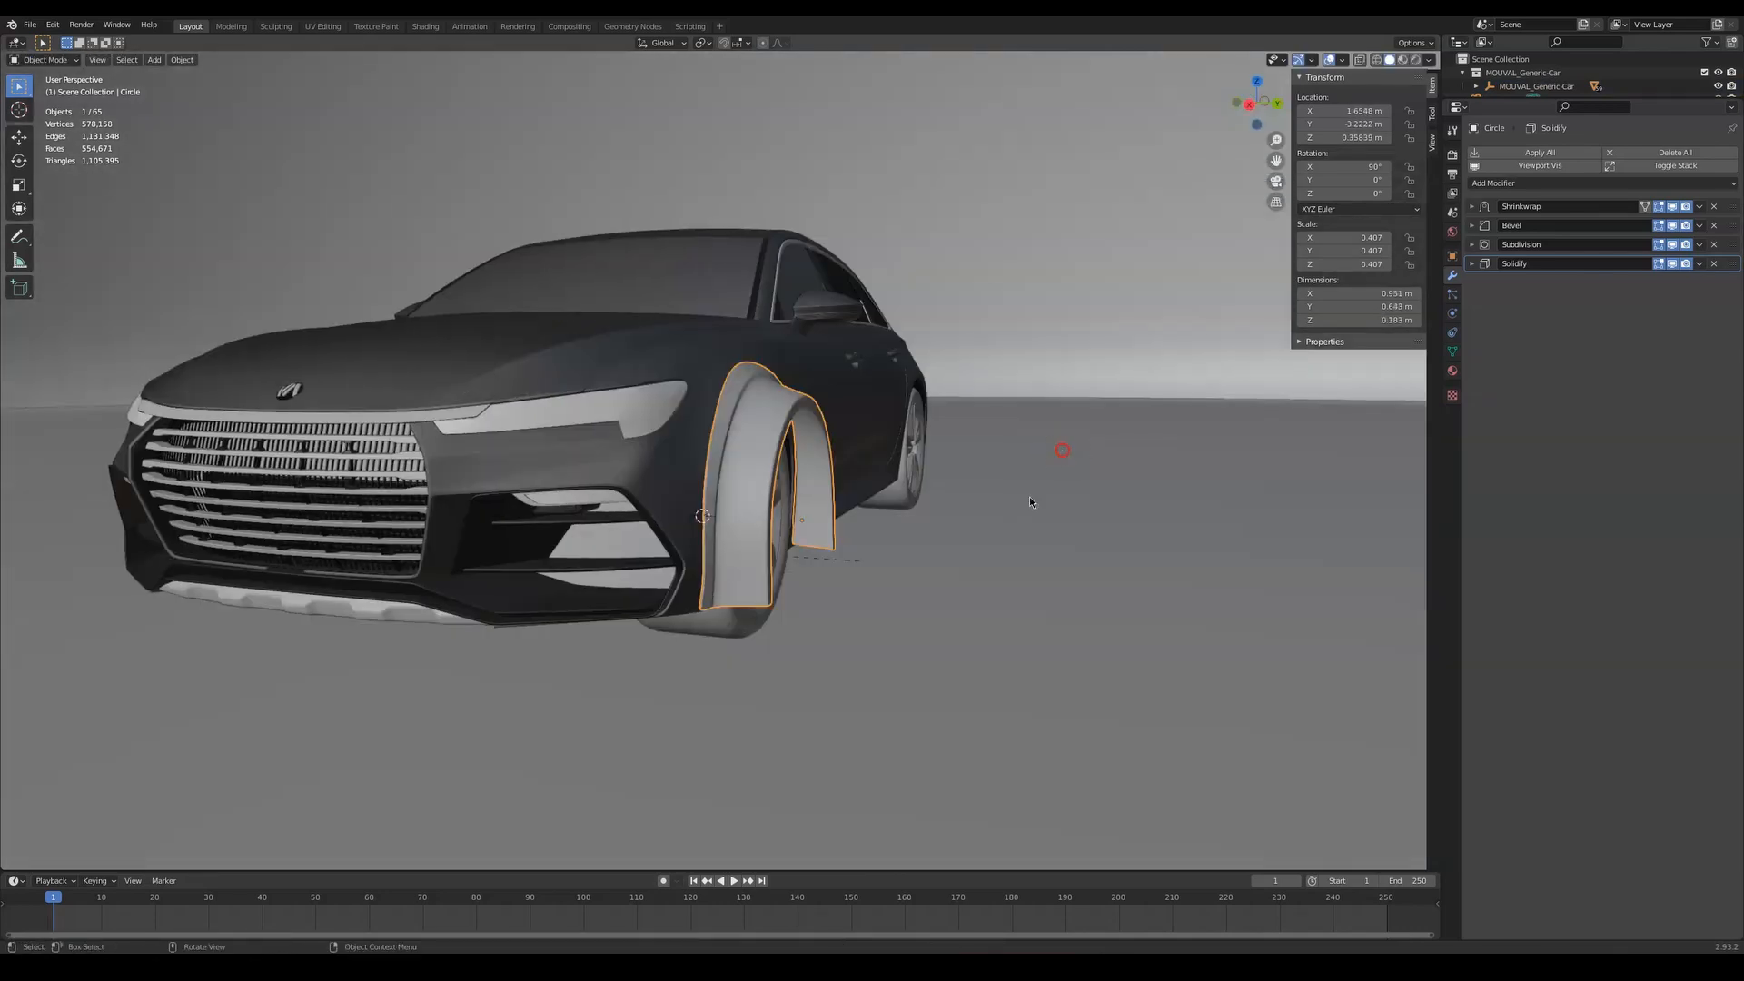
# Move all of the front flare's vertices along Y in toward the car body and inspect the fit
pyautogui.scroll(1, 1031, 532)
pyautogui.press('Tab')
pyautogui.moveTo(1031, 531); pyautogui.dragTo(963, 522, button='middle')
pyautogui.press('a')
pyautogui.moveTo(857, 452); pyautogui.dragTo(926, 428, button='middle')
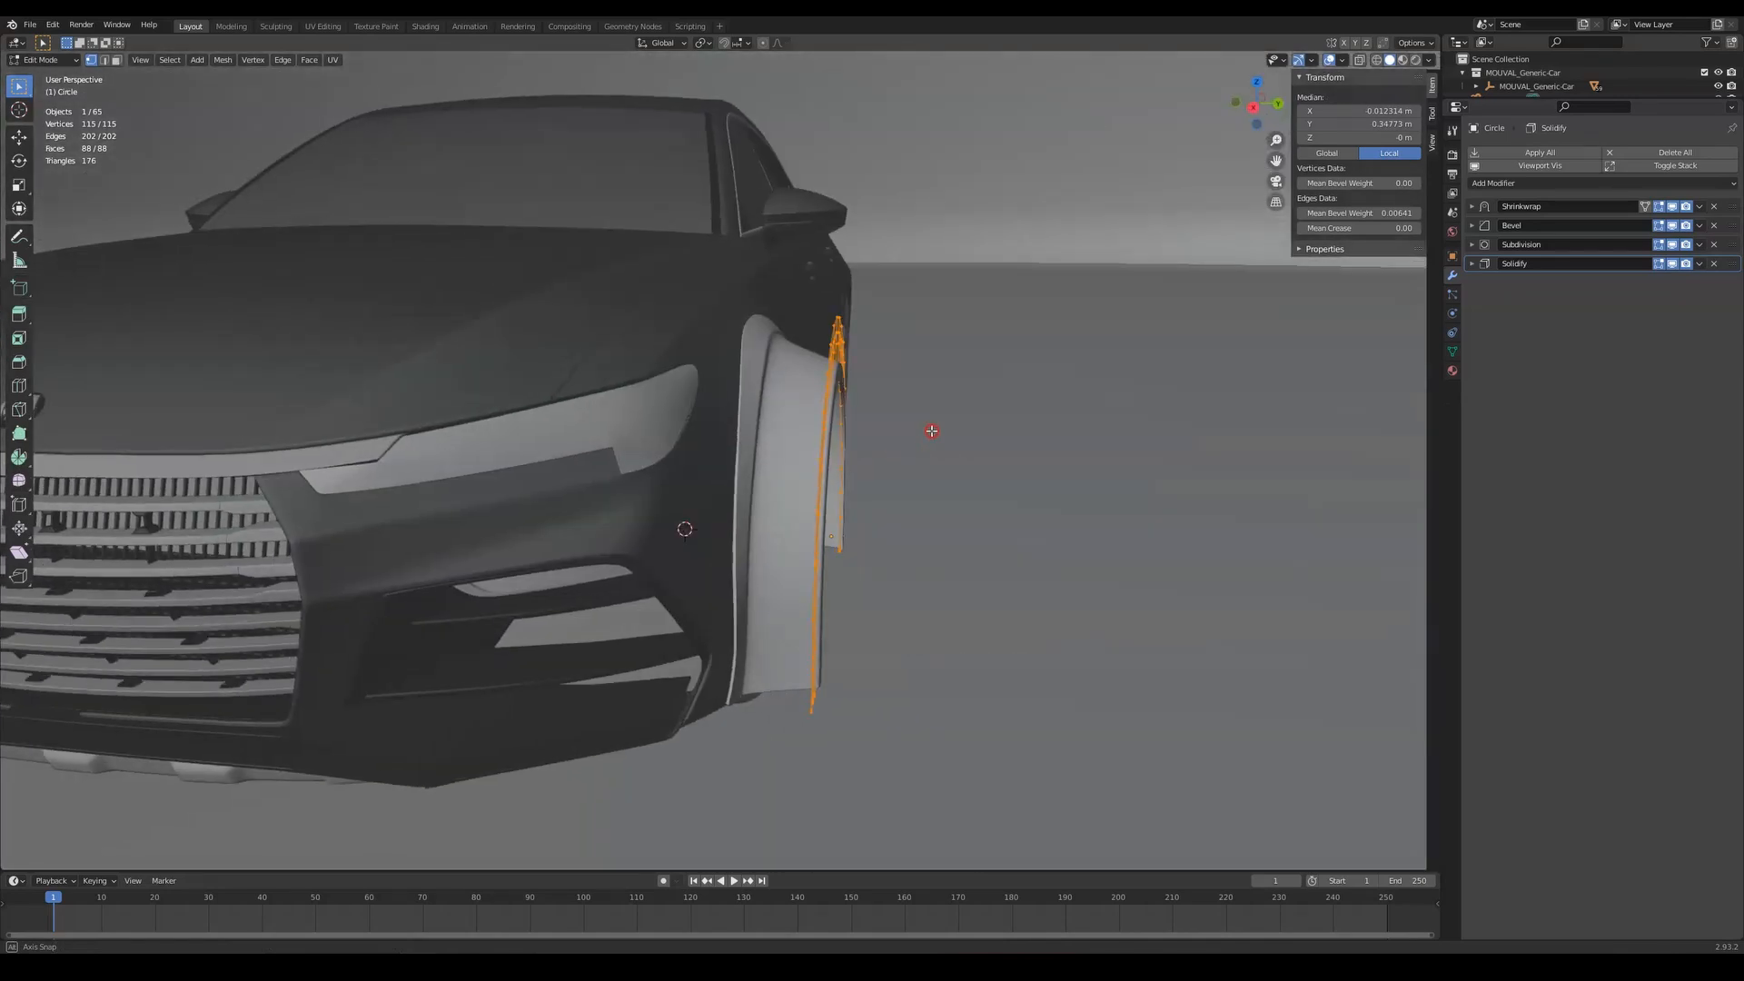
pyautogui.press('g')
pyautogui.press('y')
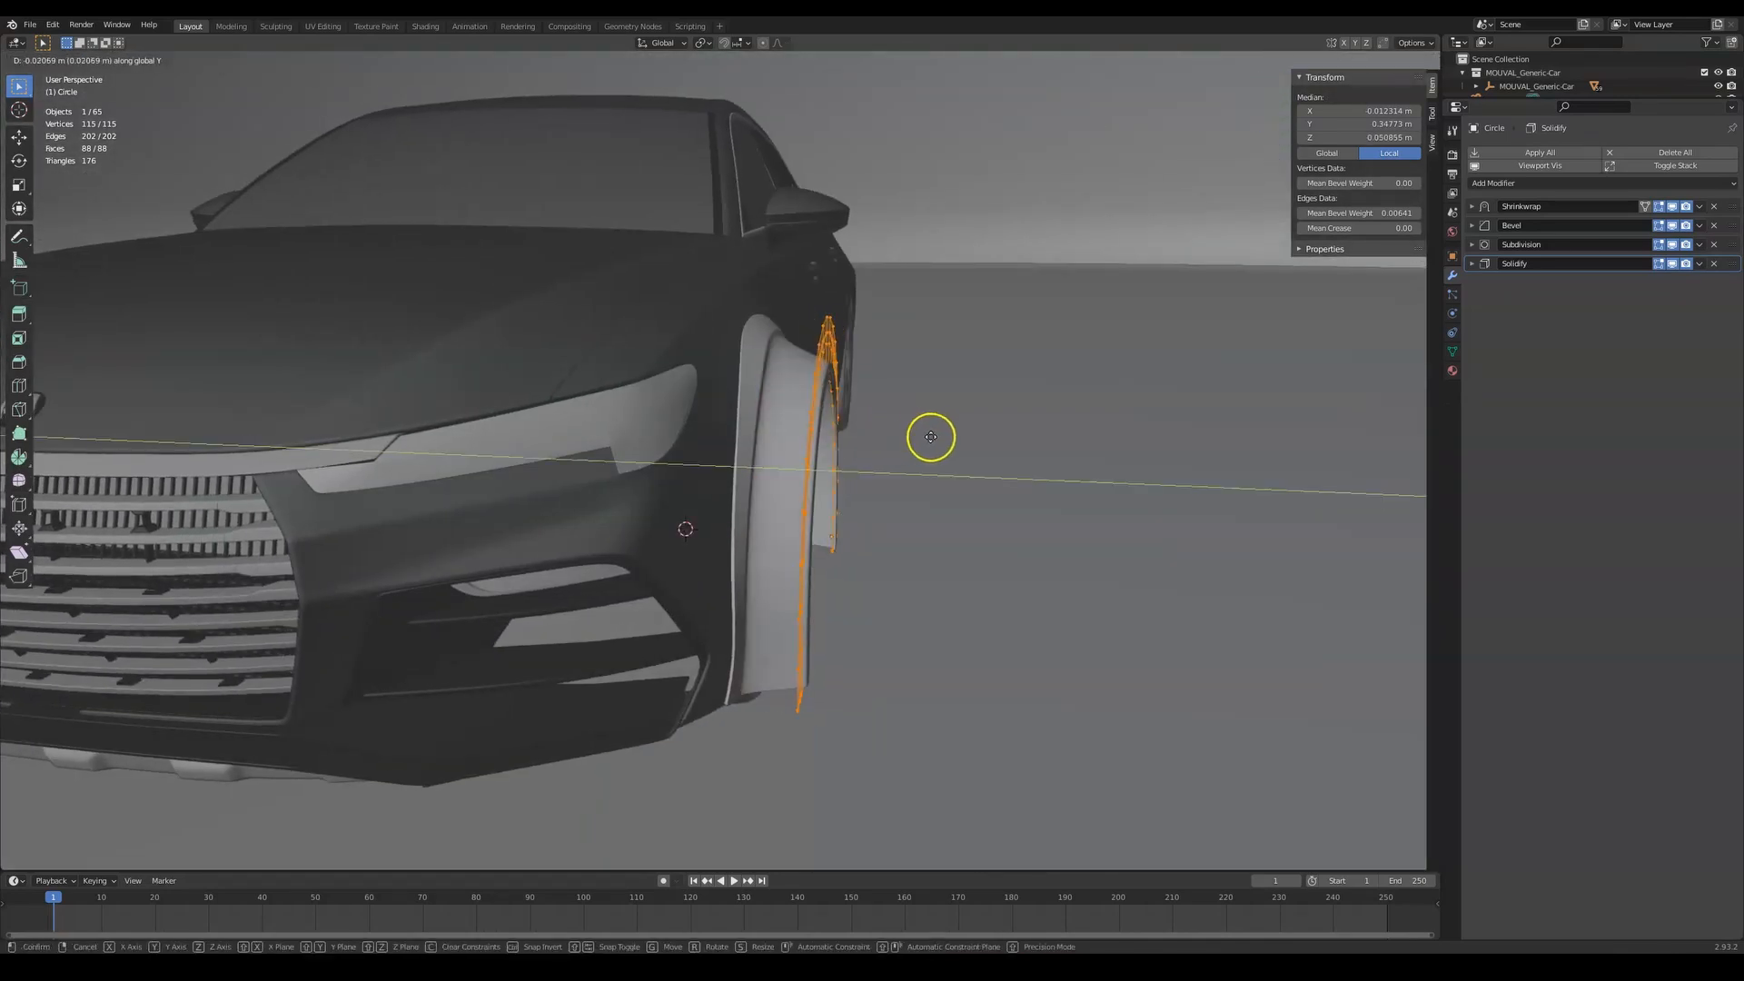
pyautogui.click(823, 429)
pyautogui.press('Tab')
pyautogui.moveTo(823, 430); pyautogui.dragTo(935, 506, button='middle')
# Rotate all of the front flare's vertices slightly about the X axis and check the shape from the side
pyautogui.press('Tab')
pyautogui.scroll(2, 940, 454)
pyautogui.press('r')
pyautogui.press('x')
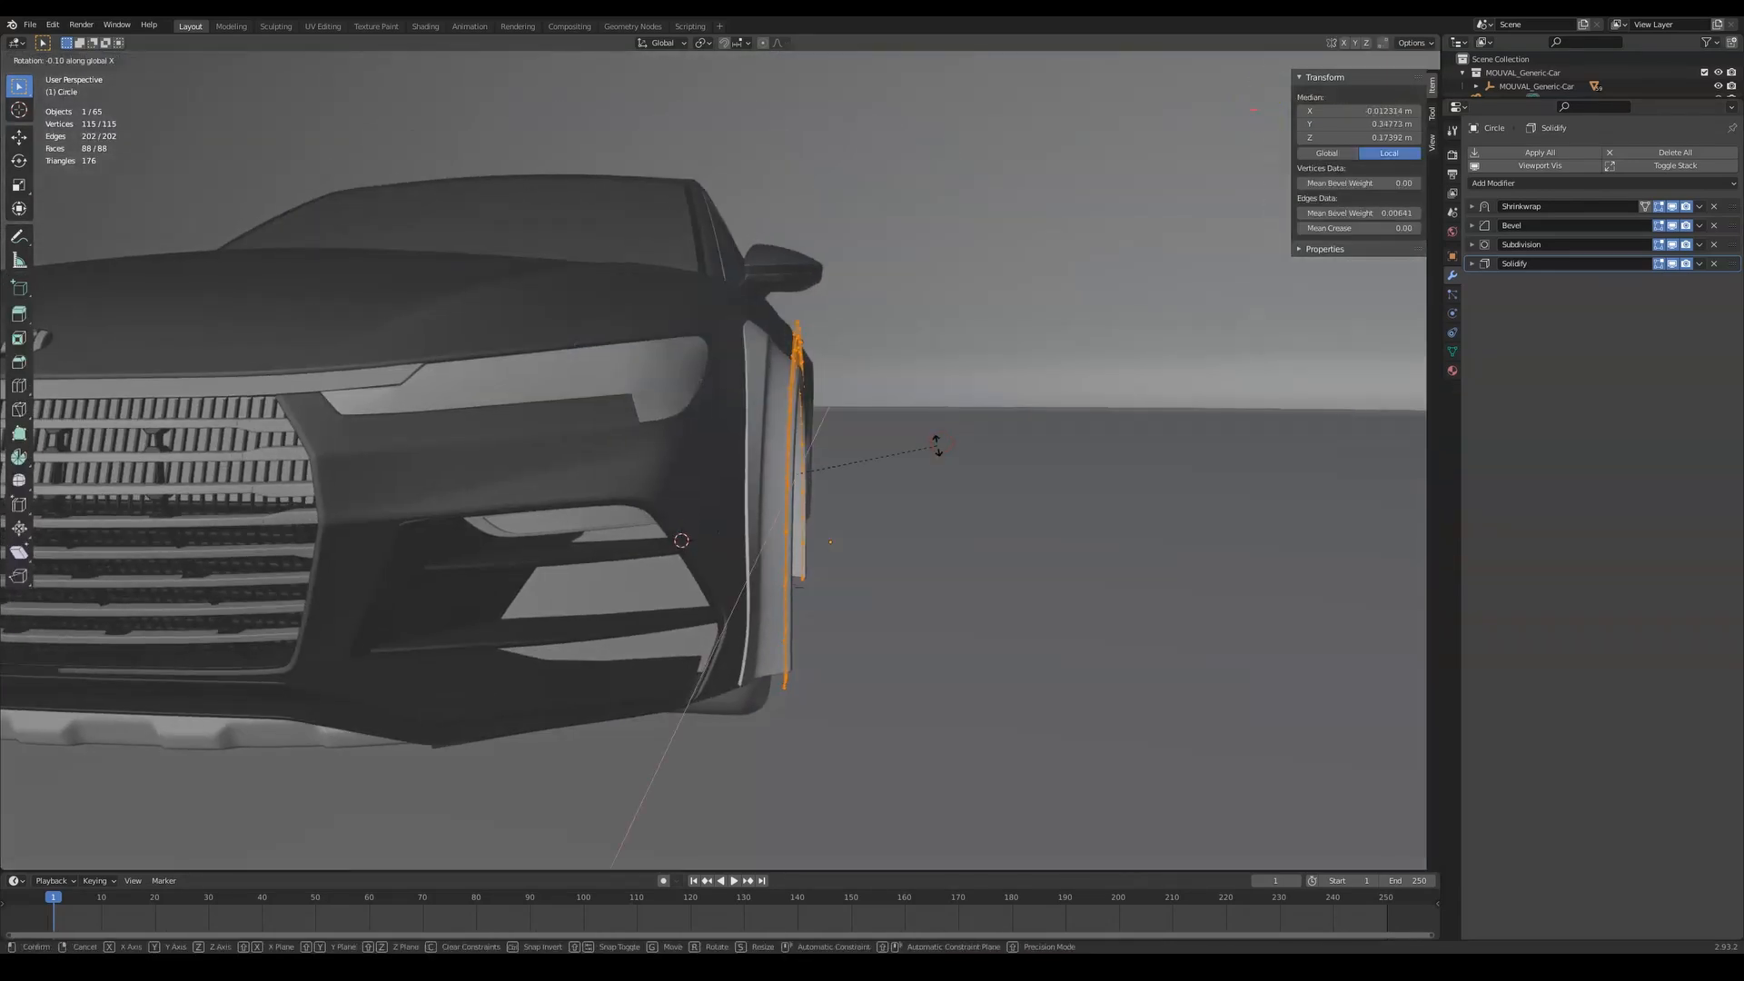
pyautogui.click(581, 654)
pyautogui.press('Tab')
pyautogui.moveTo(1008, 531); pyautogui.dragTo(806, 494, button='middle')
# Try moving three vertices at the front flare's rear bottom corner along Y
pyautogui.press('Tab')
pyautogui.keyDown('ctrl'); pyautogui.click(865, 568); pyautogui.keyUp('ctrl')
pyautogui.press('g')
pyautogui.press('x')
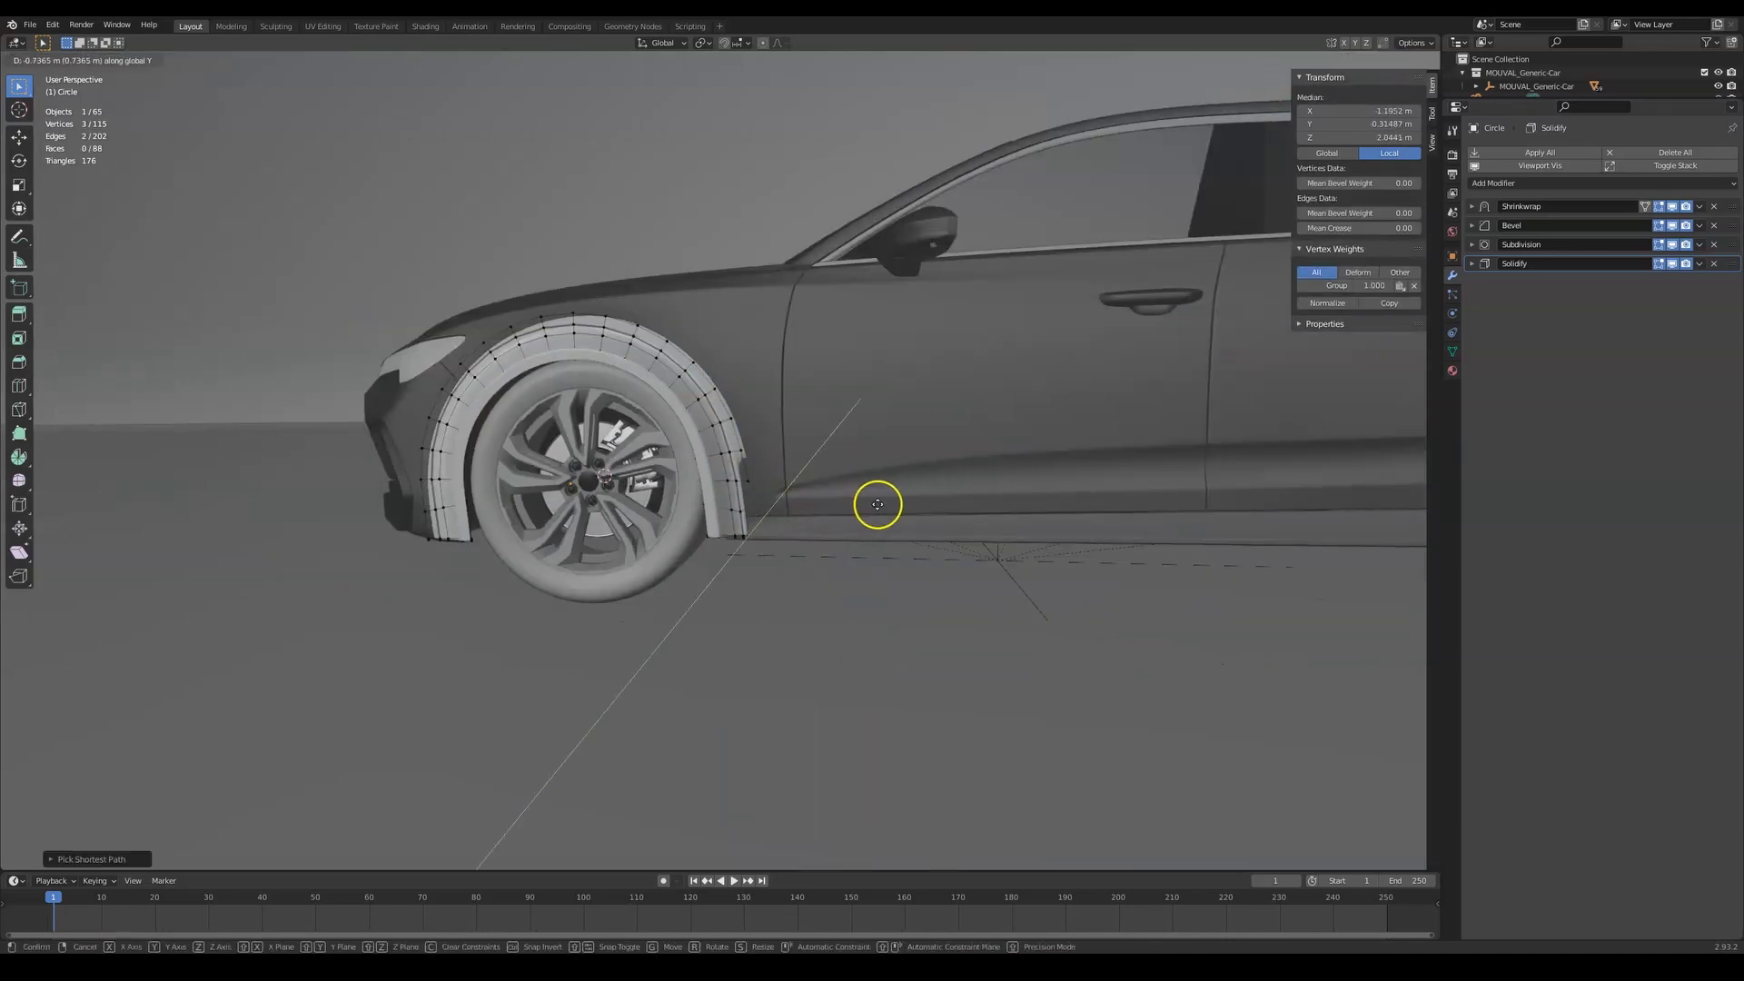
pyautogui.rightClick(1137, 503)
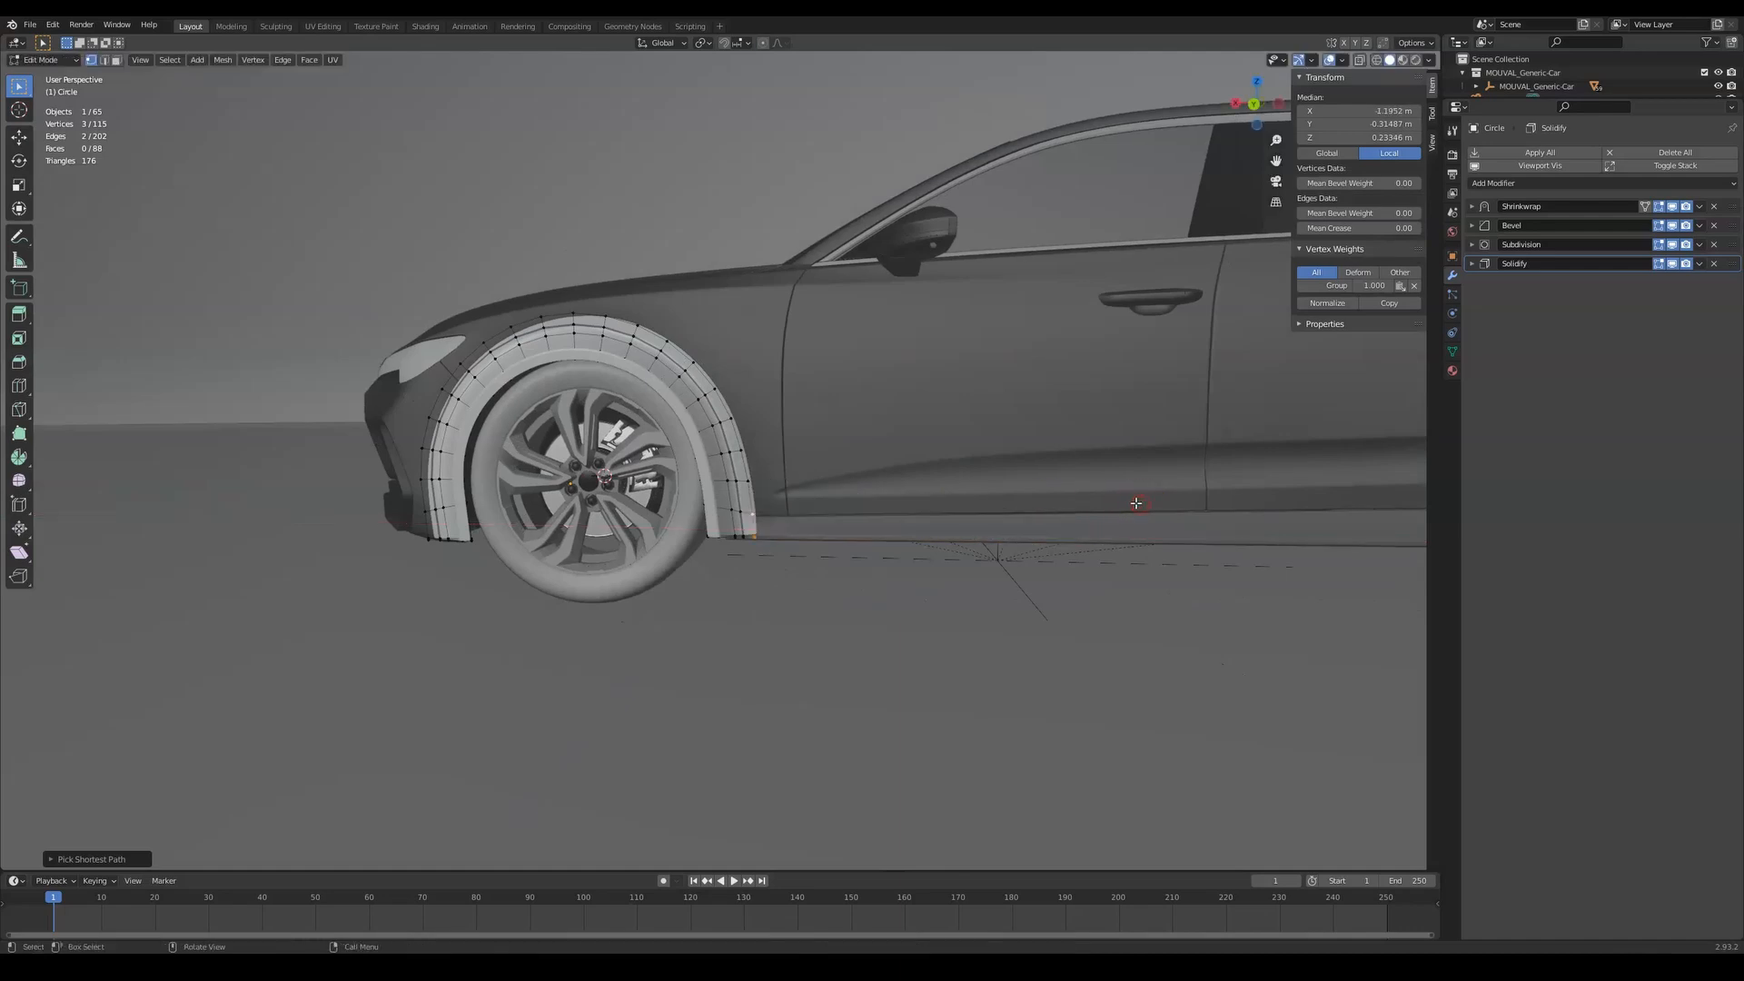
# Try stretching the front flare's rear end backward across the door with proportional editing
pyautogui.press('g')
pyautogui.click(1186, 487)
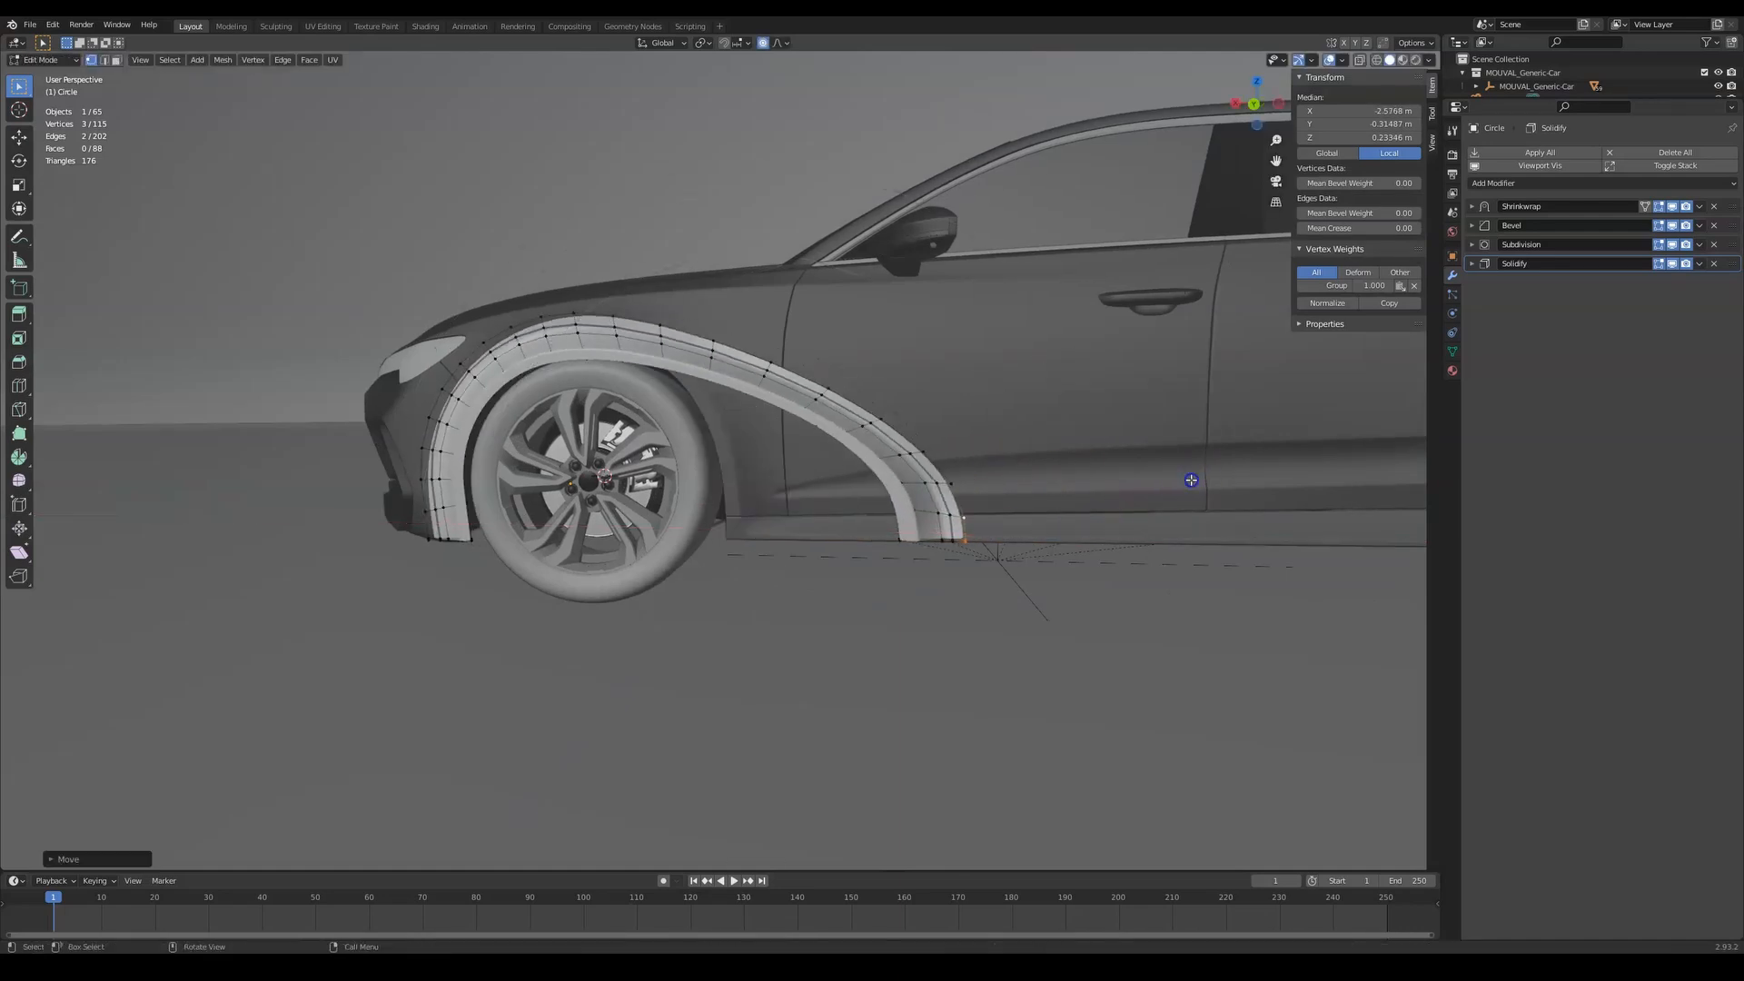
pyautogui.press('Tab')
pyautogui.moveTo(1186, 486); pyautogui.dragTo(936, 429, button='middle')
pyautogui.press('Tab')
pyautogui.moveTo(1004, 499); pyautogui.dragTo(922, 487, button='middle')
pyautogui.hotkey('ctrl', 'z')
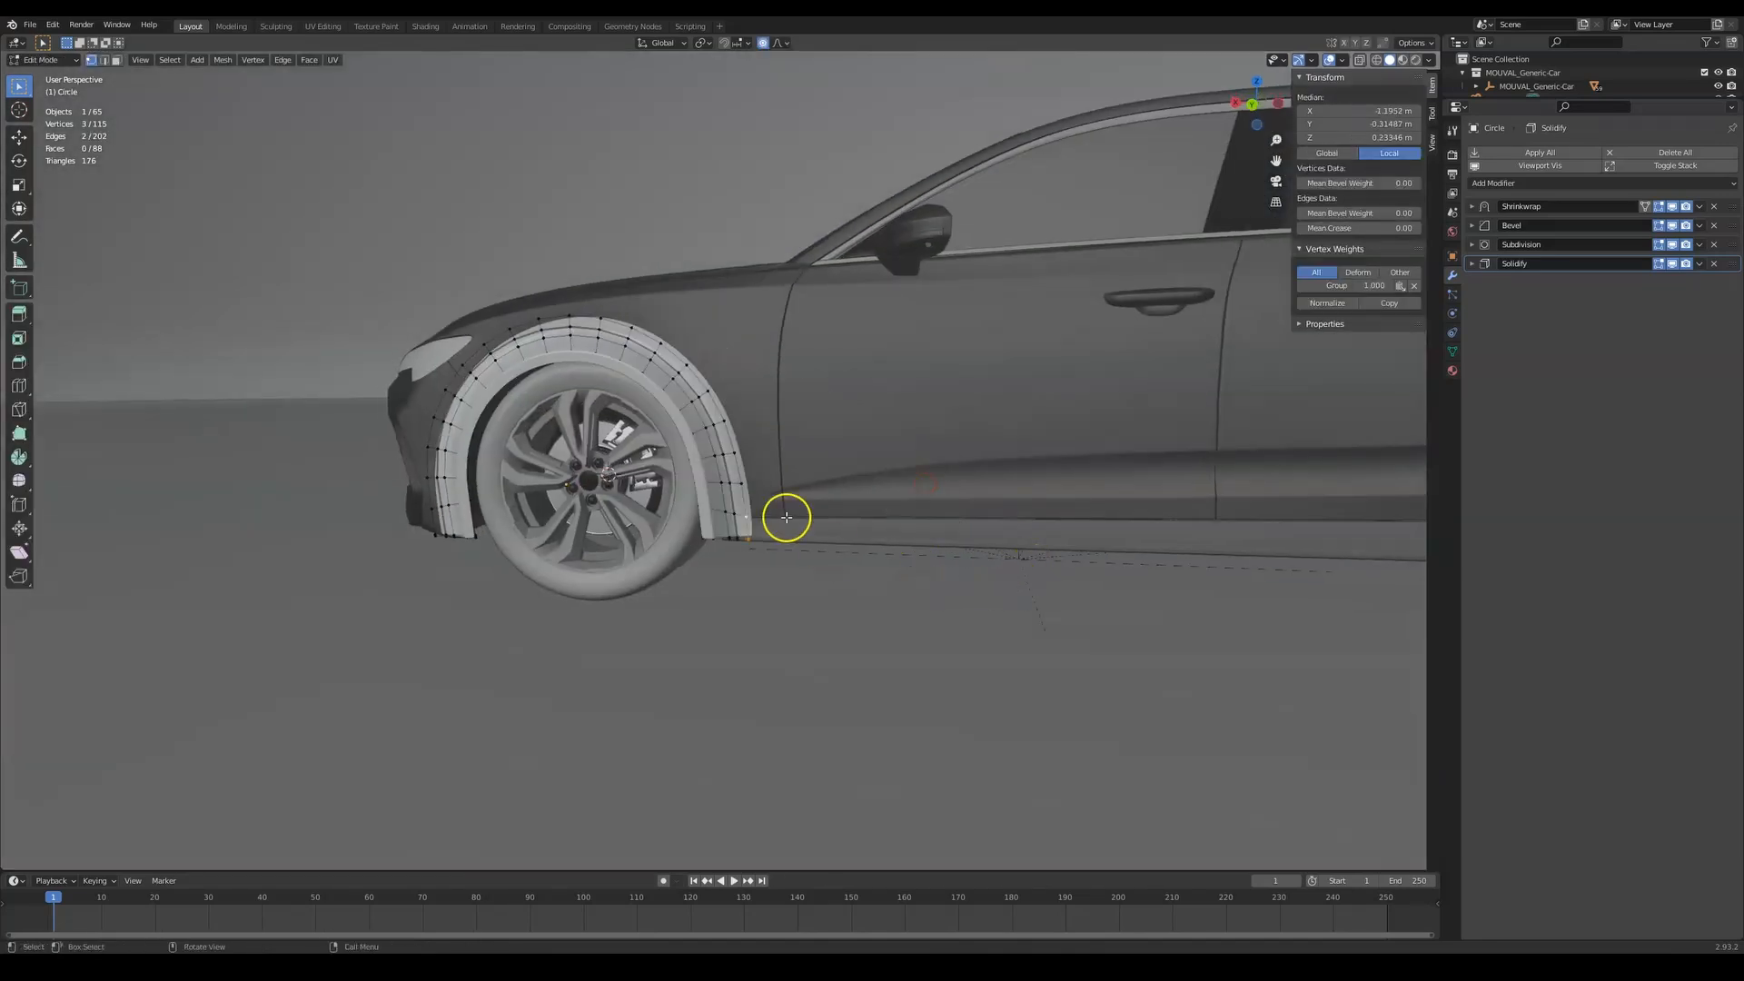
# Try pulling a single vertex on the flare's rear leg out over the door with proportional editing at size 0.10
pyautogui.click(743, 463)
pyautogui.press('g')
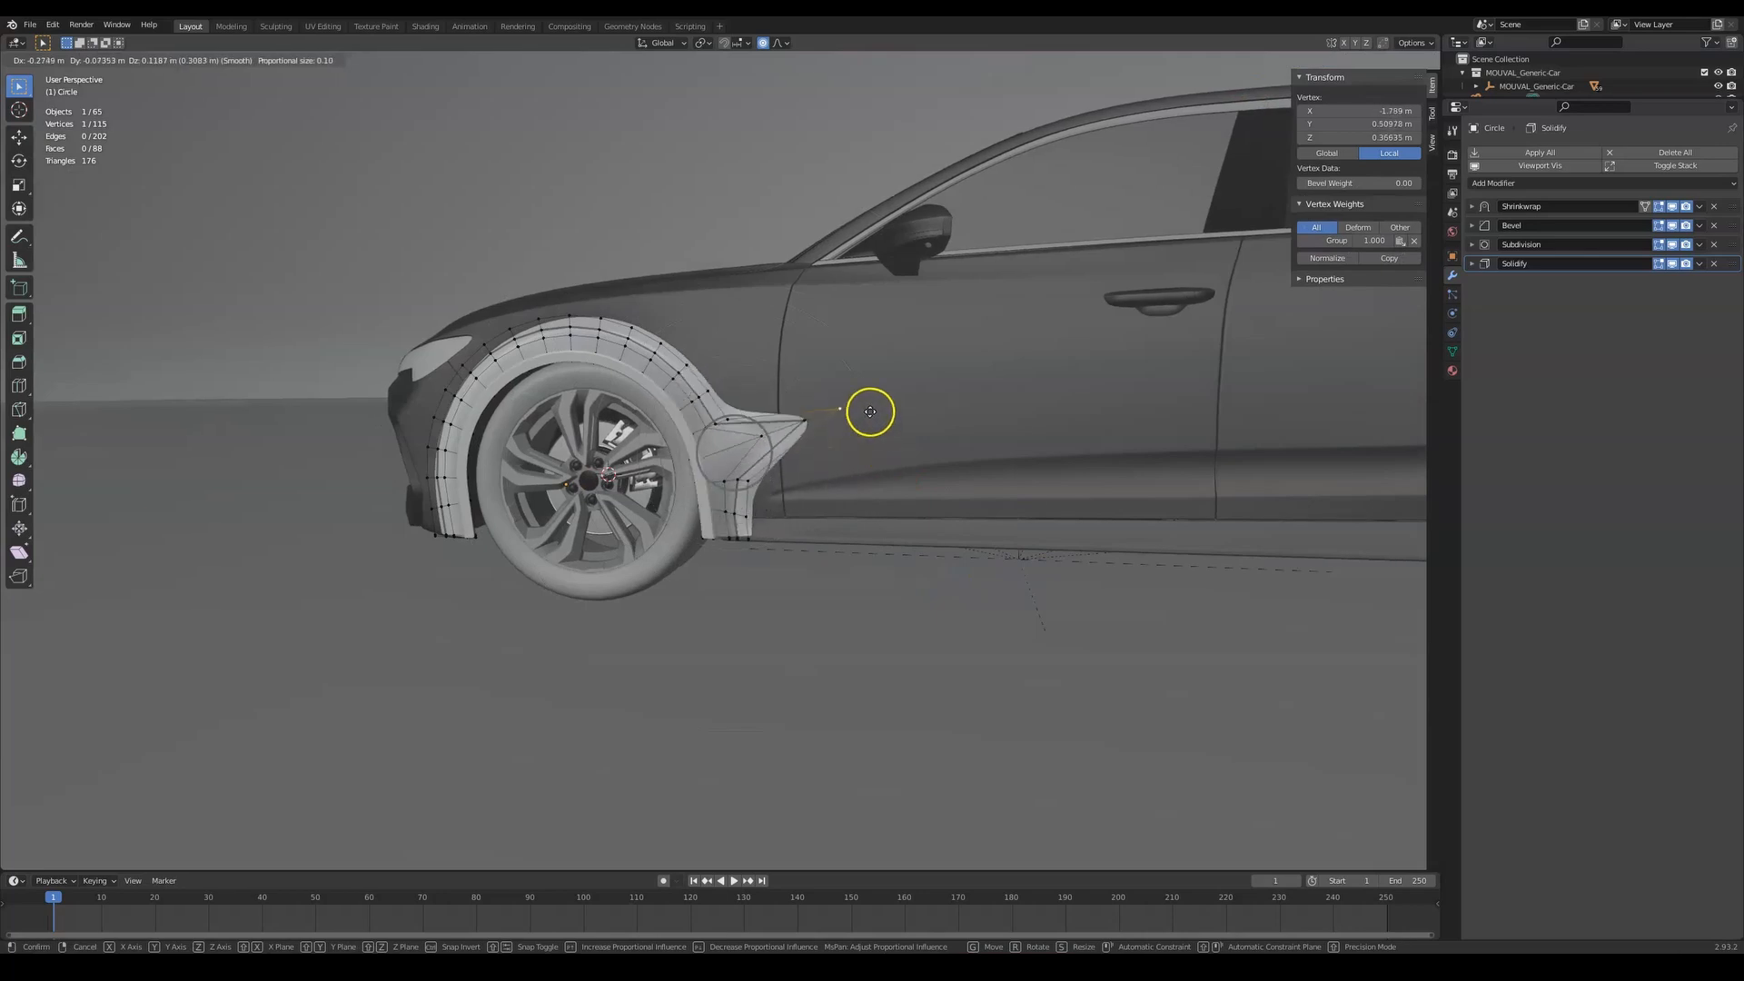
pyautogui.click(900, 434)
pyautogui.press('Tab')
pyautogui.moveTo(853, 408); pyautogui.dragTo(912, 491, button='middle')
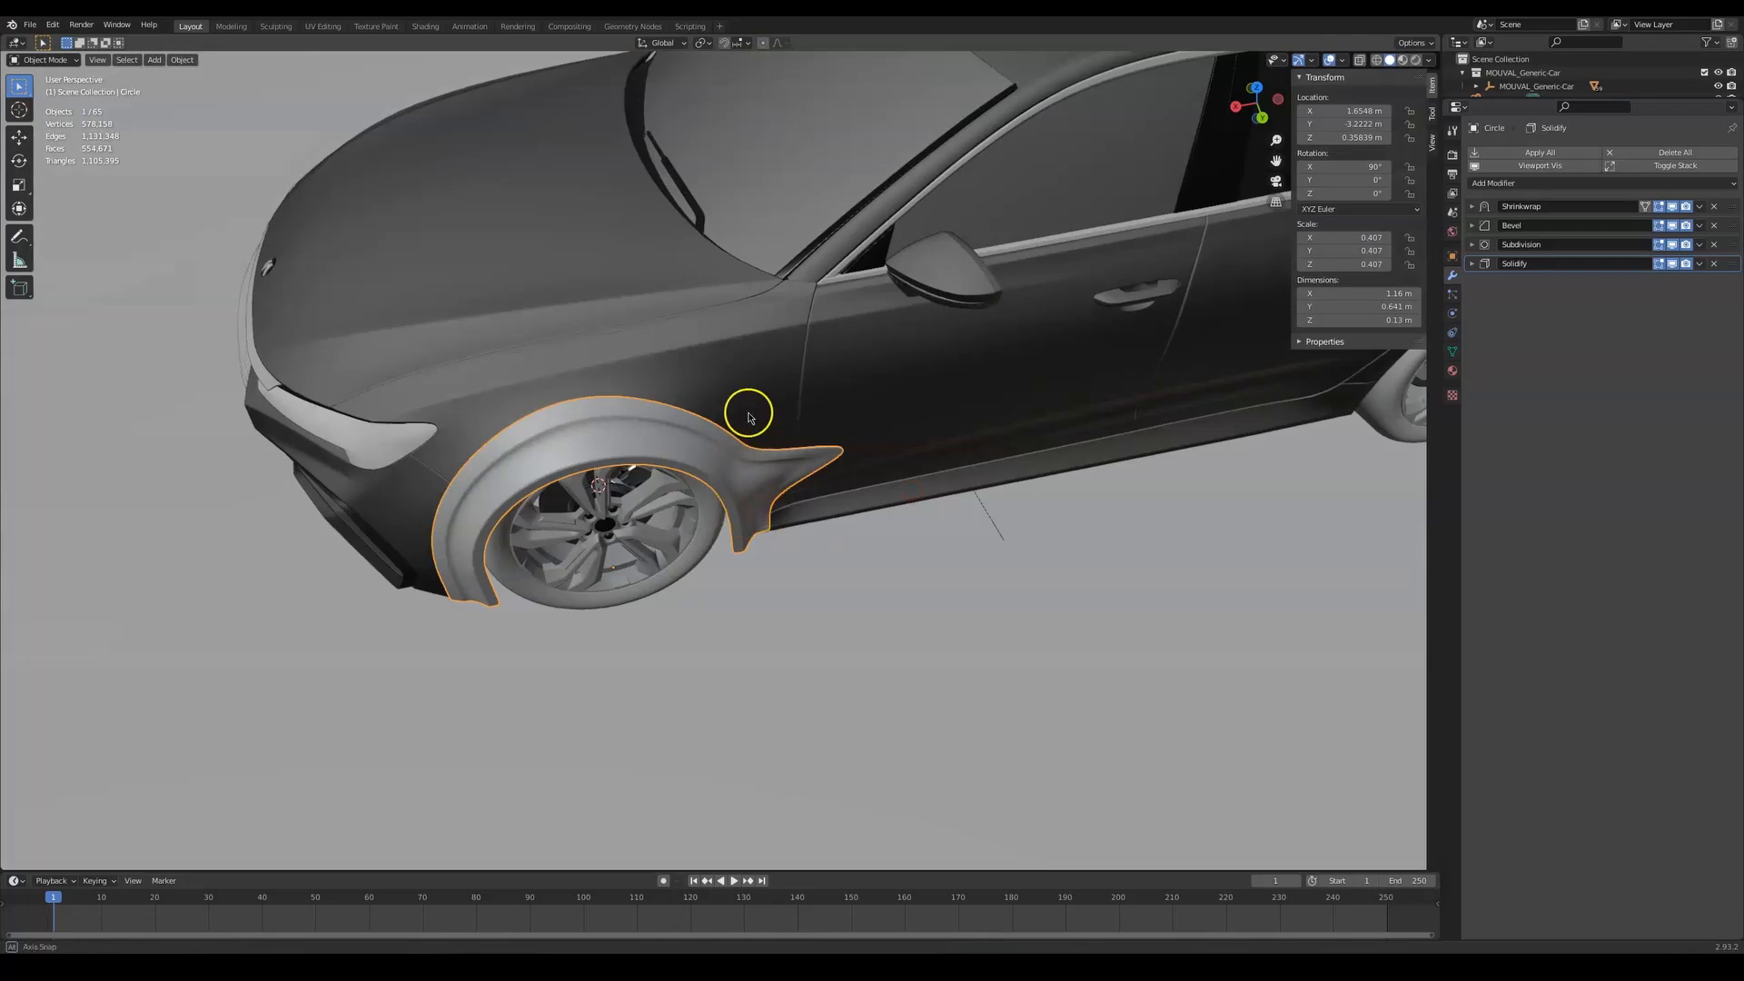
pyautogui.moveTo(748, 418); pyautogui.dragTo(790, 465, button='middle')
pyautogui.moveTo(788, 617); pyautogui.dragTo(759, 460, button='middle')
pyautogui.press('Tab')
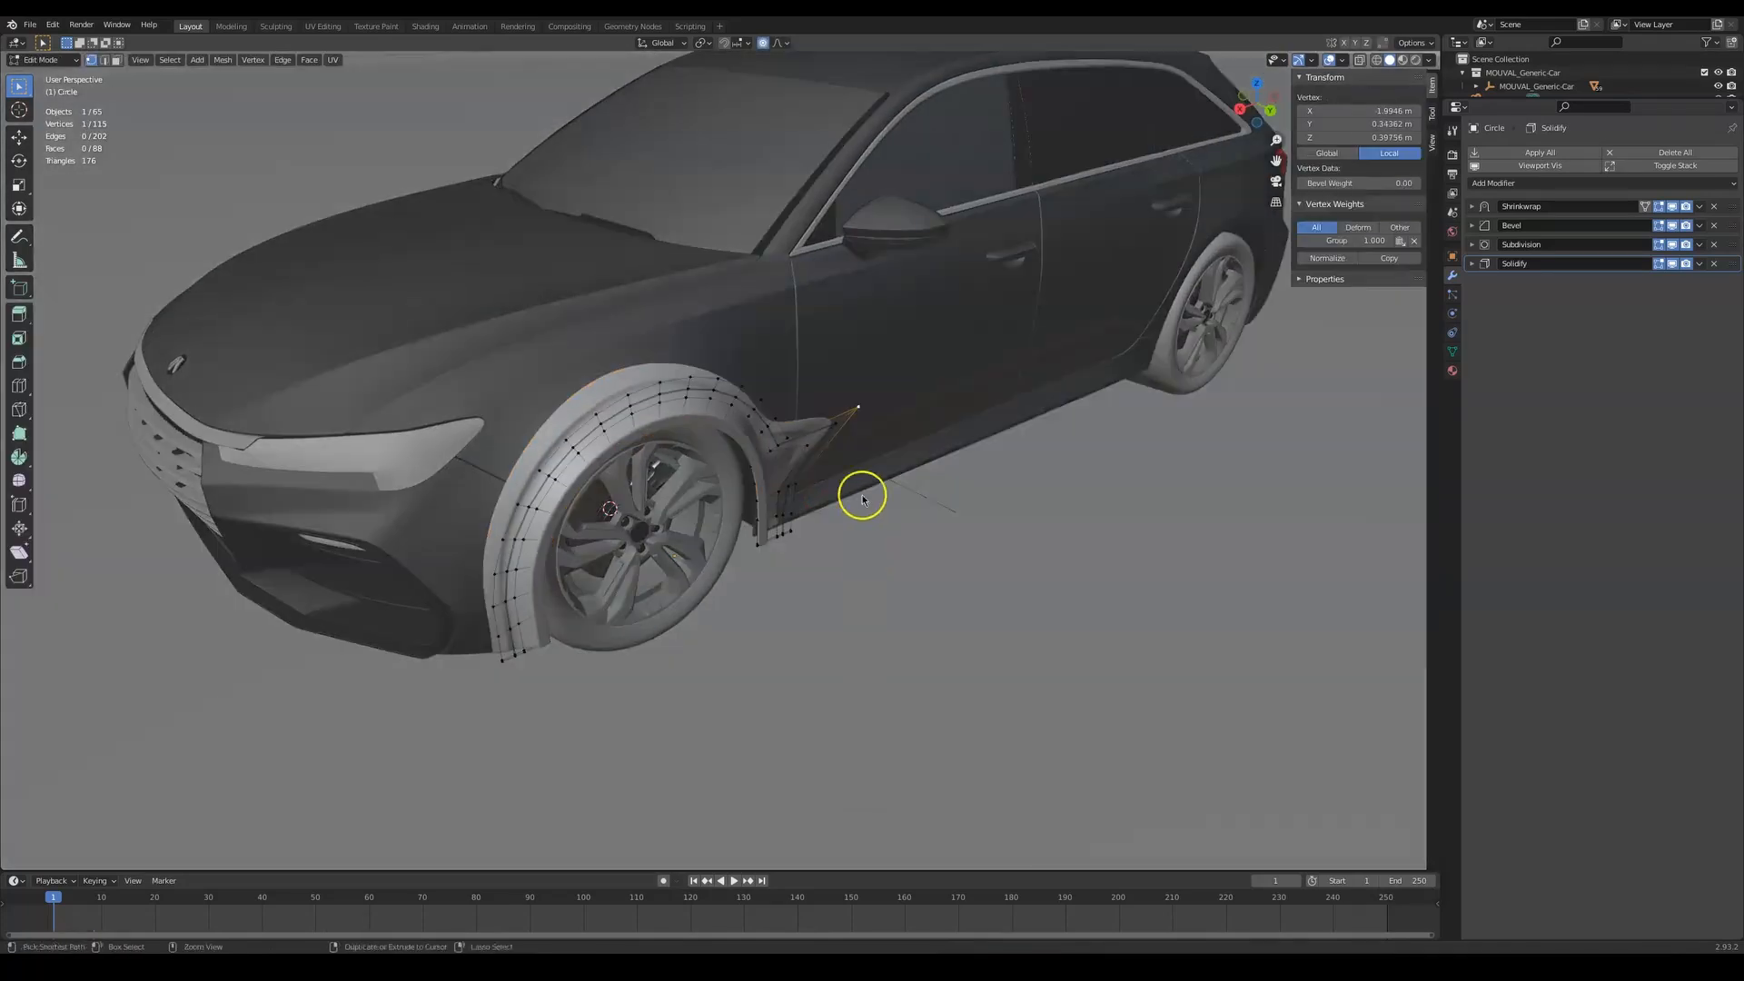
pyautogui.press('Tab')
pyautogui.moveTo(861, 481); pyautogui.dragTo(702, 402, button='middle')
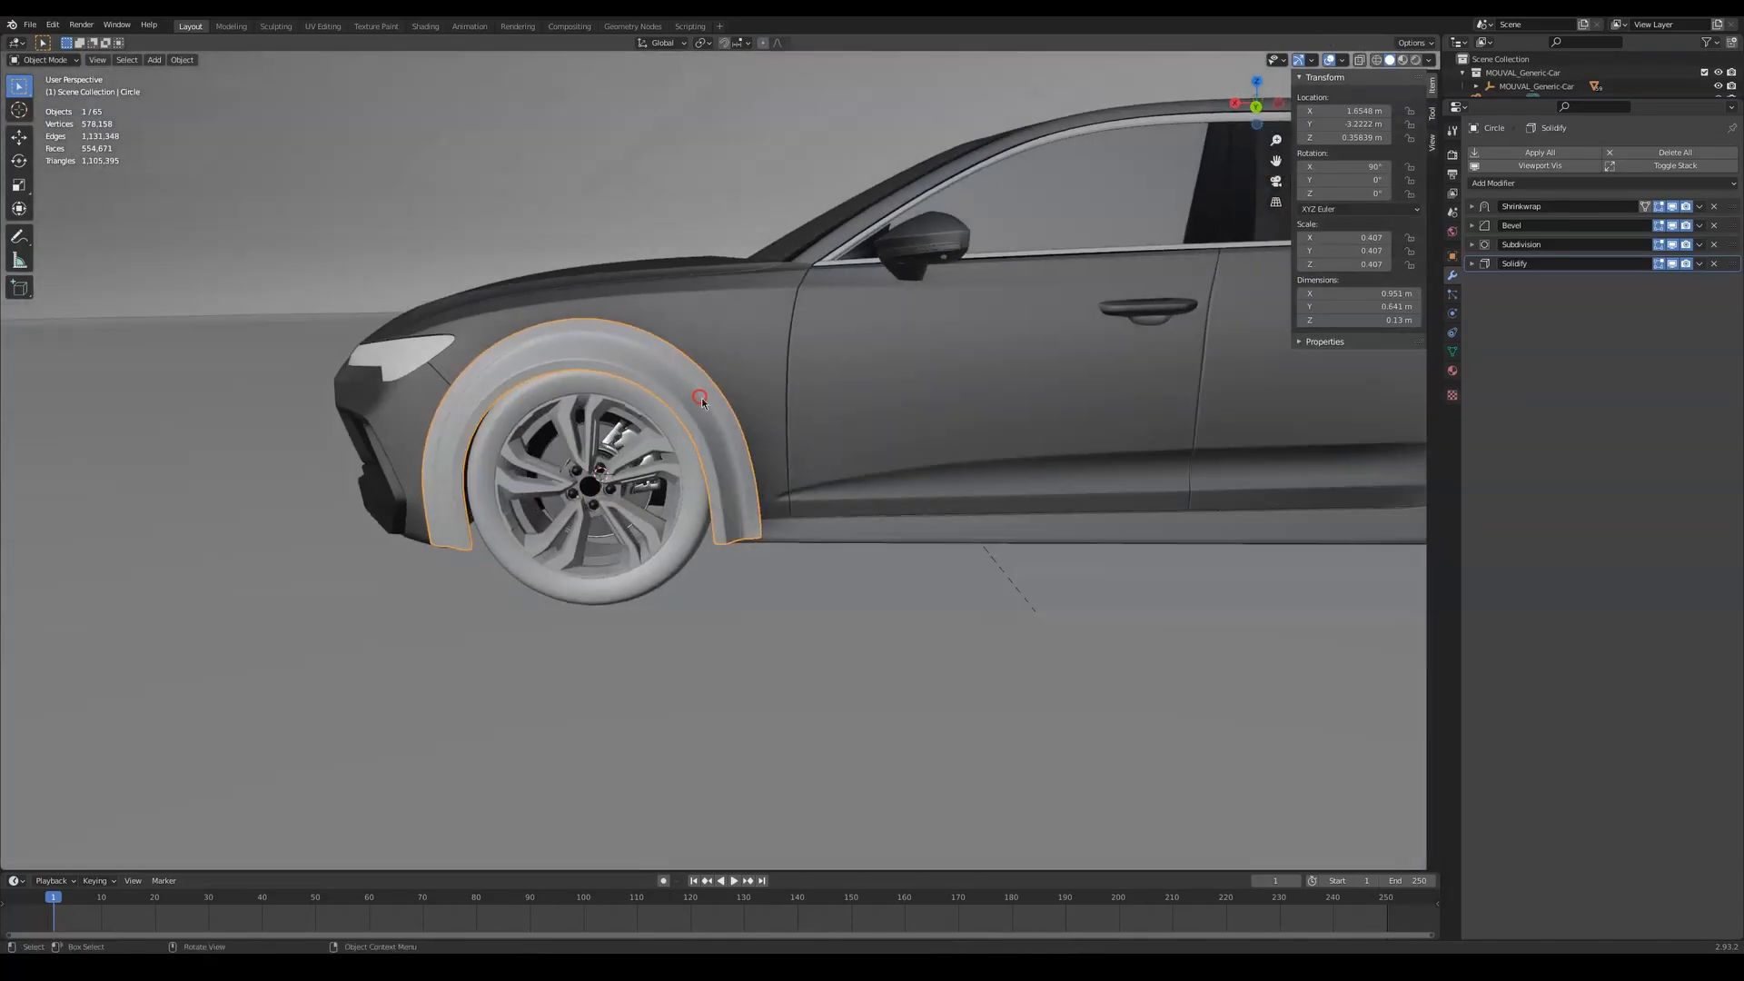
# Inspect the front flare with nothing selected and try moving the front wheel along Y
pyautogui.moveTo(760, 520); pyautogui.dragTo(923, 475, button='middle')
pyautogui.press('a')
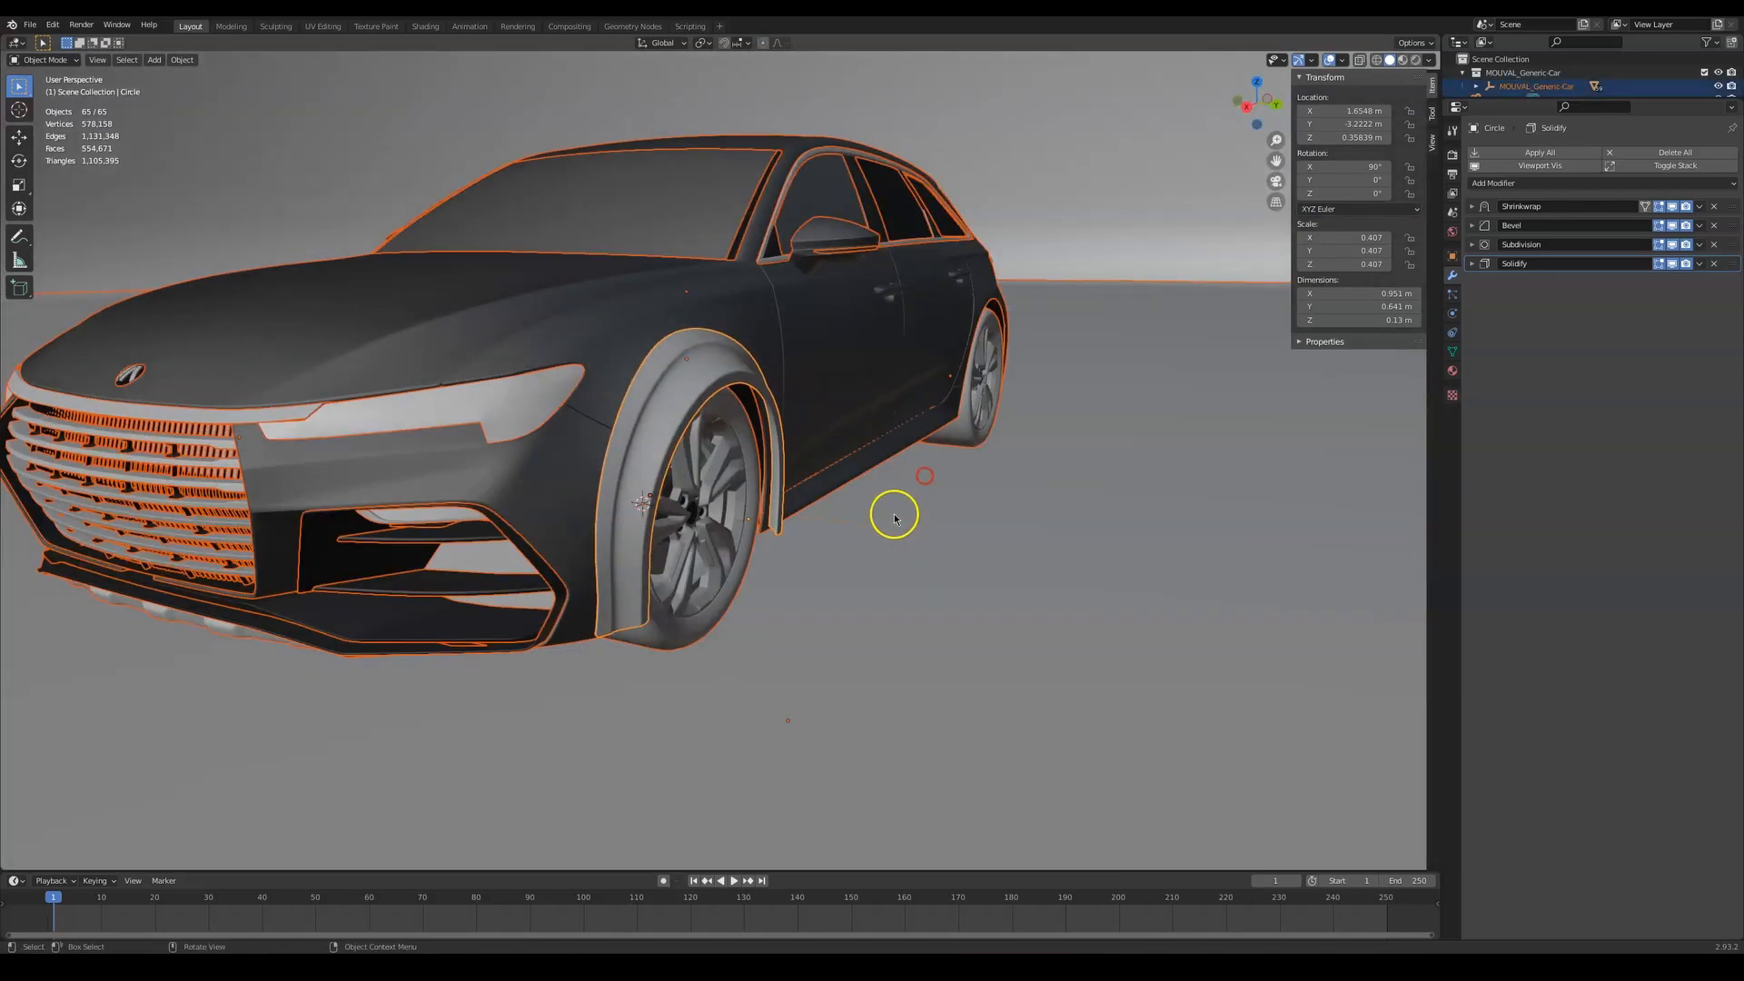
pyautogui.press('a')
pyautogui.moveTo(681, 523); pyautogui.dragTo(570, 492, button='middle')
pyautogui.moveTo(485, 560); pyautogui.dragTo(720, 591, button='middle')
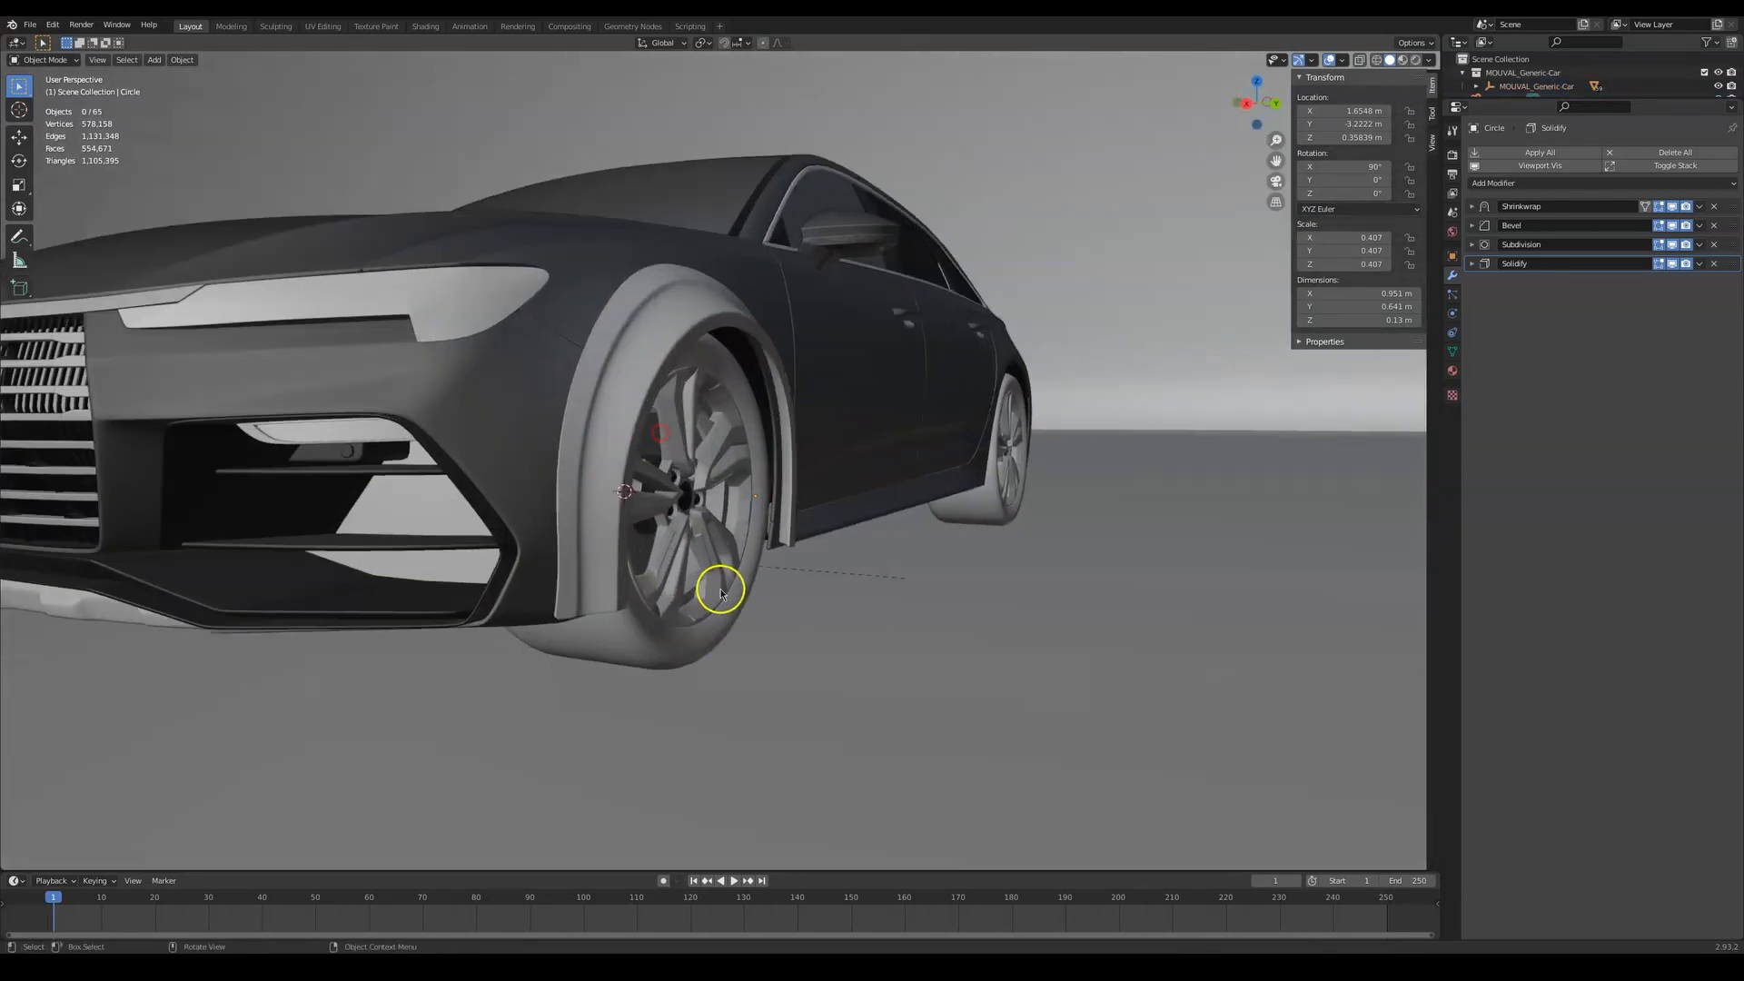
pyautogui.click(724, 428)
pyautogui.moveTo(723, 428); pyautogui.dragTo(848, 457, button='middle')
pyautogui.press('g')
pyautogui.press('y')
pyautogui.rightClick(793, 495)
# Move the front wheel about 0.011 m along Y relative to the flare
pyautogui.scroll(-4, 799, 496)
pyautogui.click(674, 418)
pyautogui.moveTo(765, 497); pyautogui.dragTo(615, 553, button='middle')
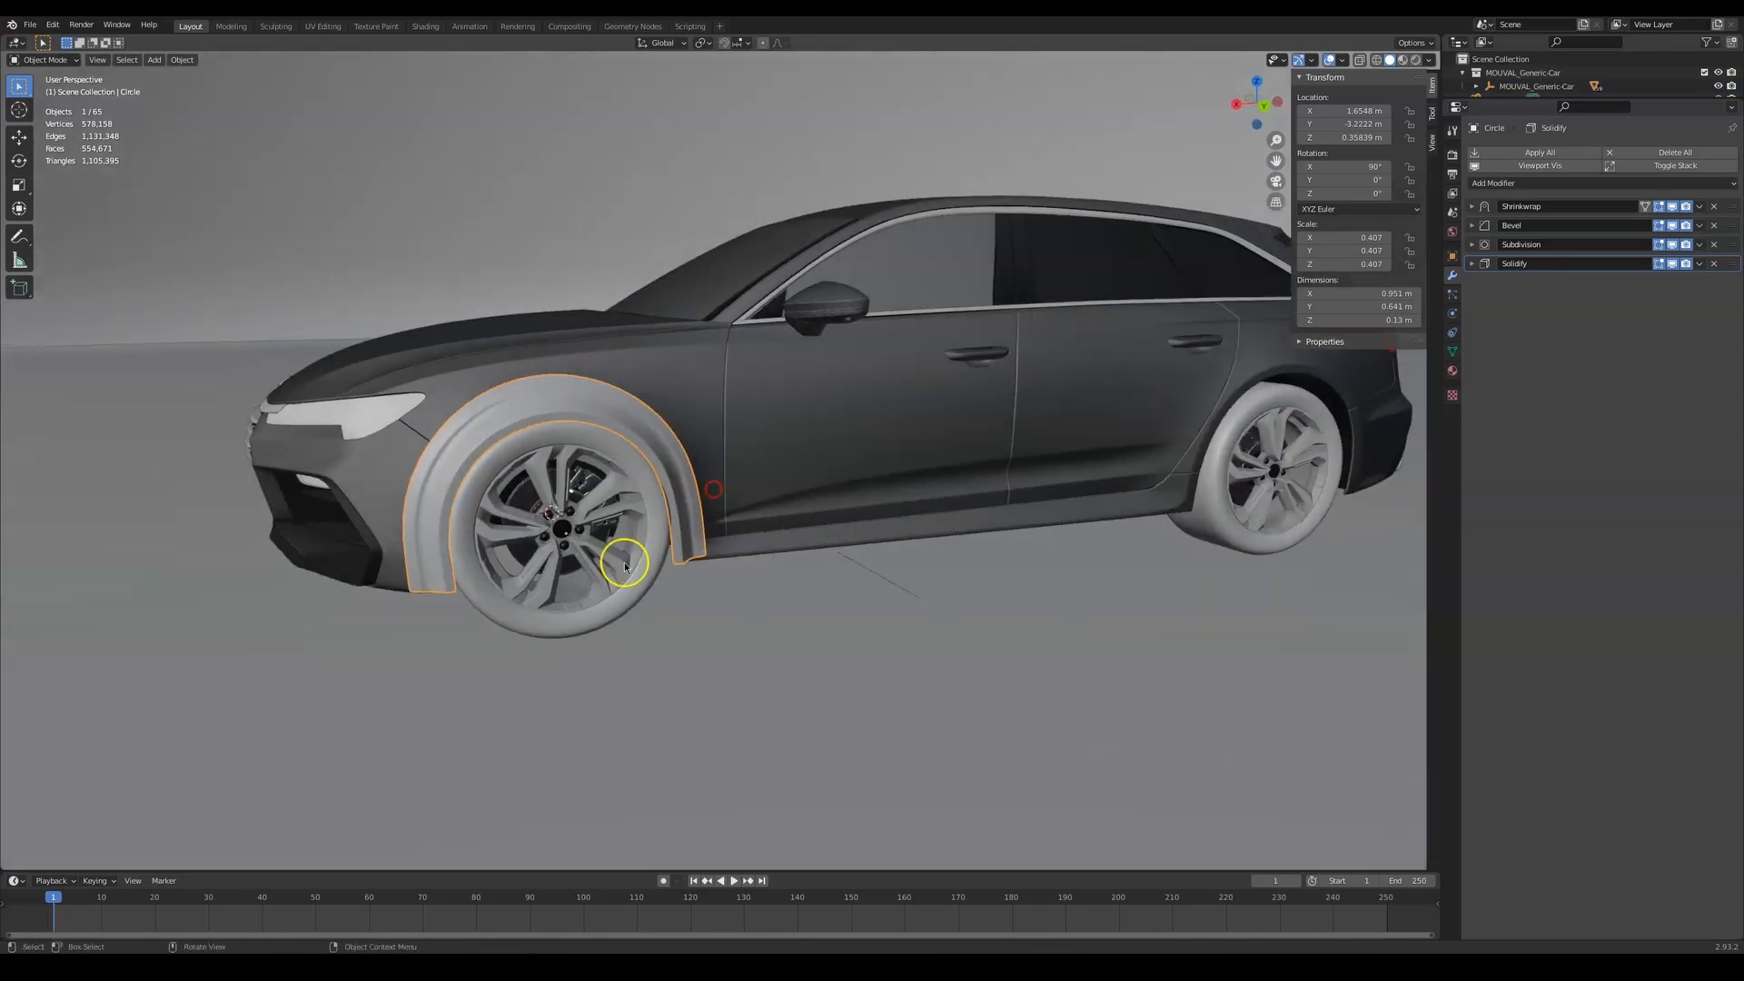
pyautogui.click(616, 553)
pyautogui.press('g')
pyautogui.press('y')
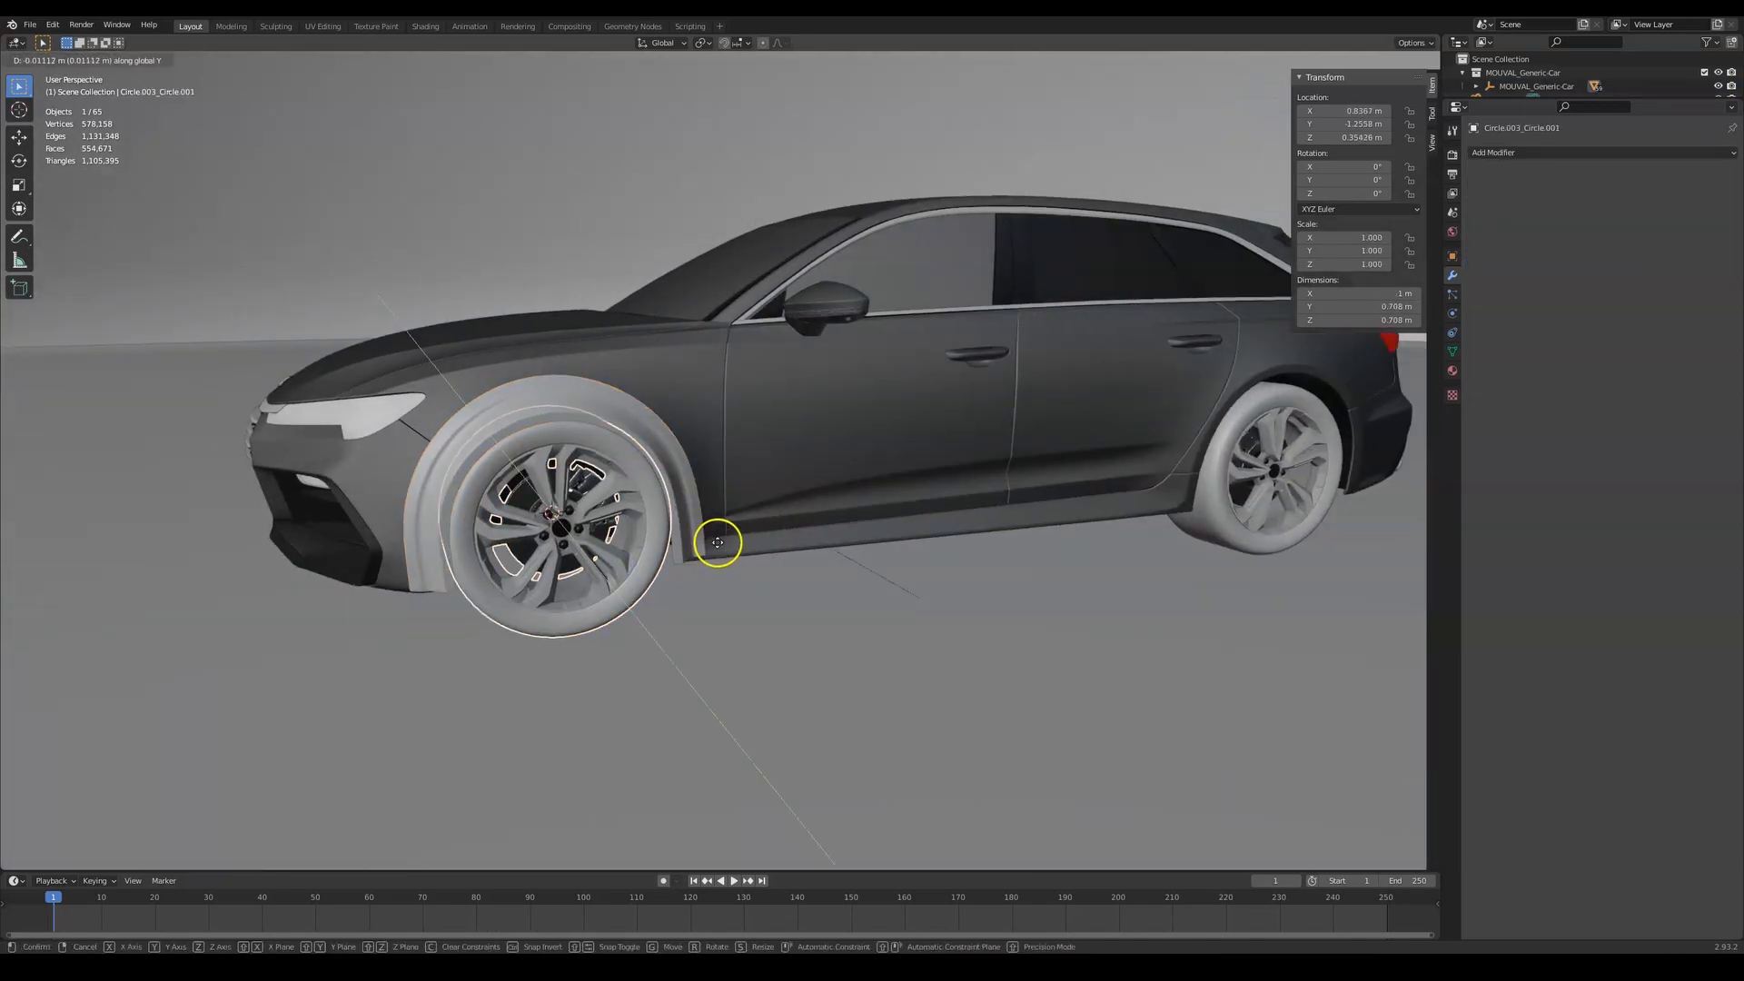
pyautogui.click(720, 545)
# Duplicate the front fender flare and move the copy along X onto the rear wheel arch
pyautogui.click(651, 427)
pyautogui.keyDown('shift'); pyautogui.moveTo(843, 434); pyautogui.dragTo(636, 445, button='middle'); pyautogui.keyUp('shift')
pyautogui.hotkey('shift', 'd')
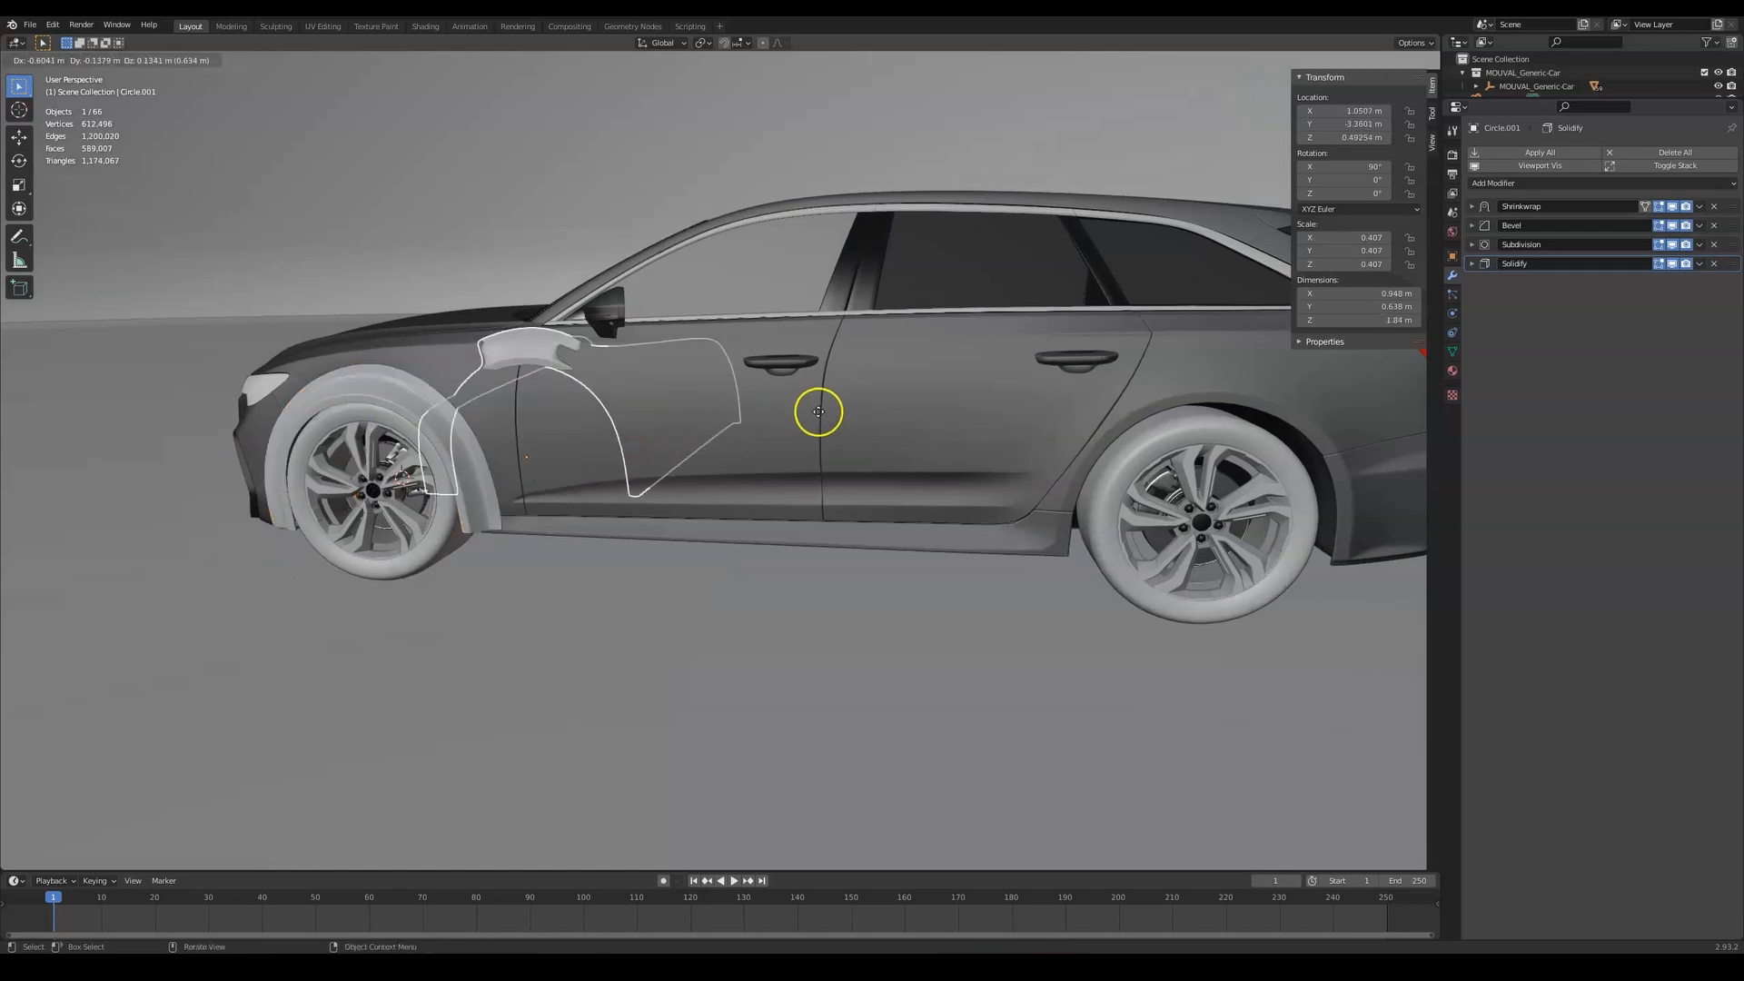
pyautogui.press('x')
pyautogui.click(57, 517)
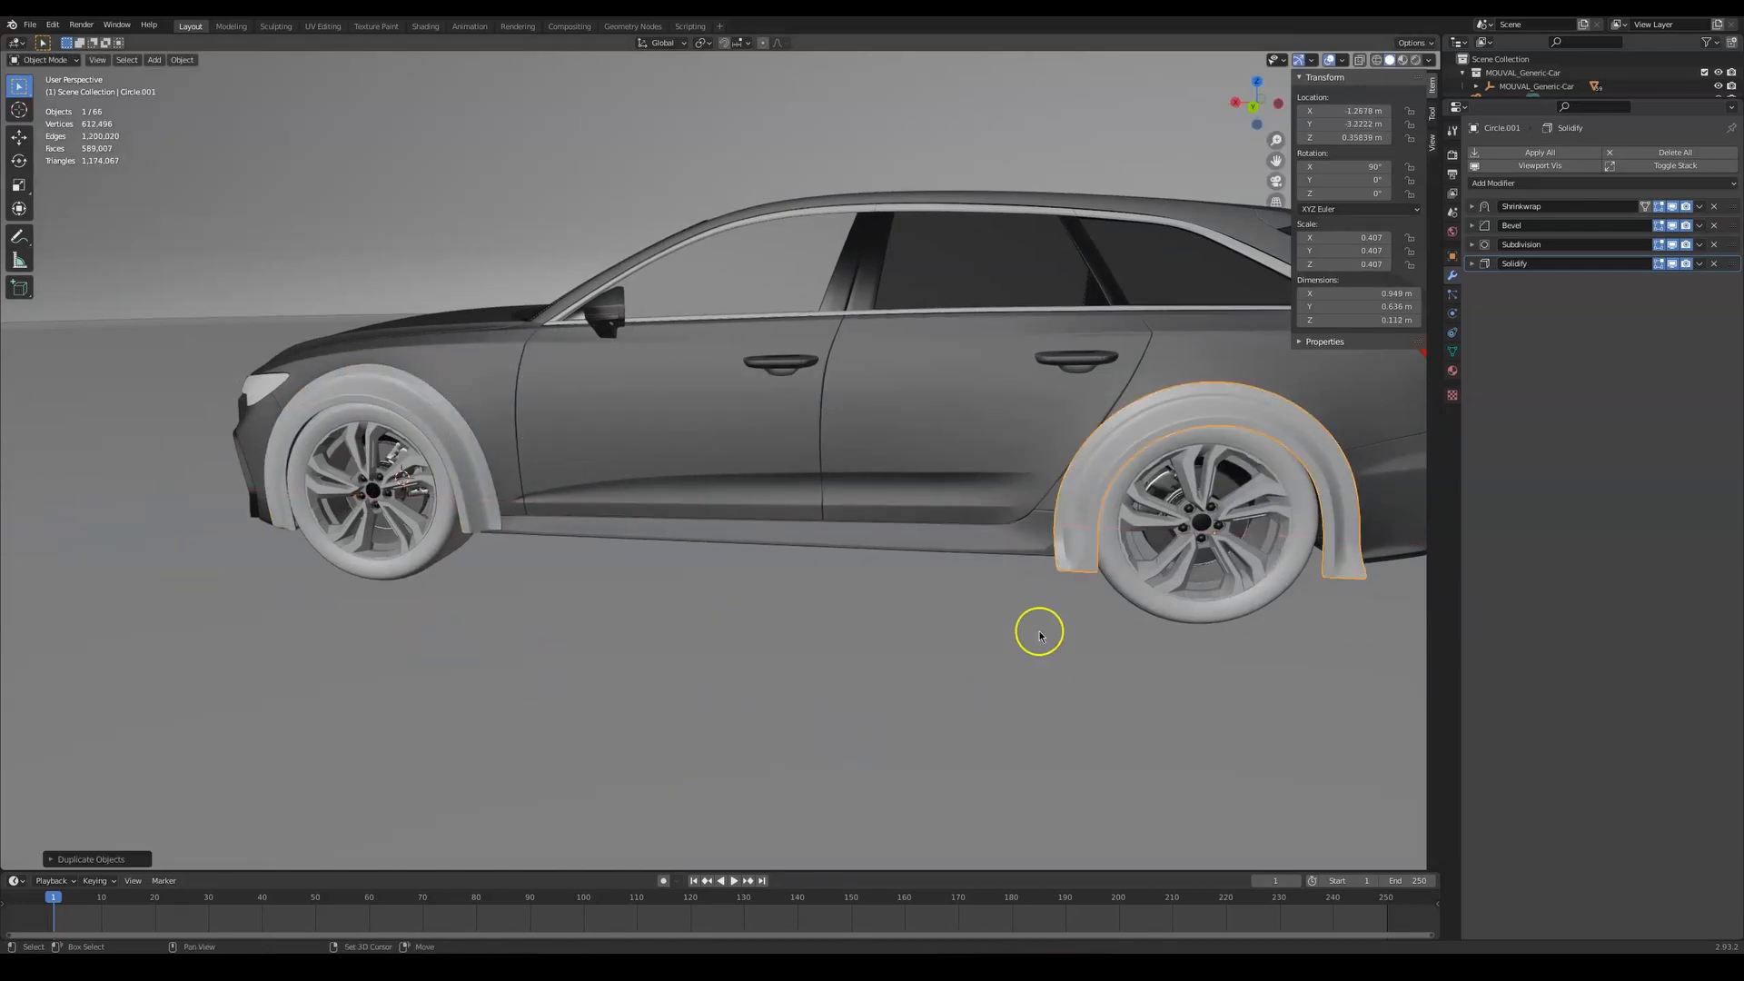
# In back view, scale the rear flare up to a uniform scale of about 0.455 so it clears the wheel
pyautogui.moveTo(1040, 635); pyautogui.dragTo(843, 597, button='middle')
pyautogui.press('ctrl+KP_1')
pyautogui.scroll(3, 876, 564)
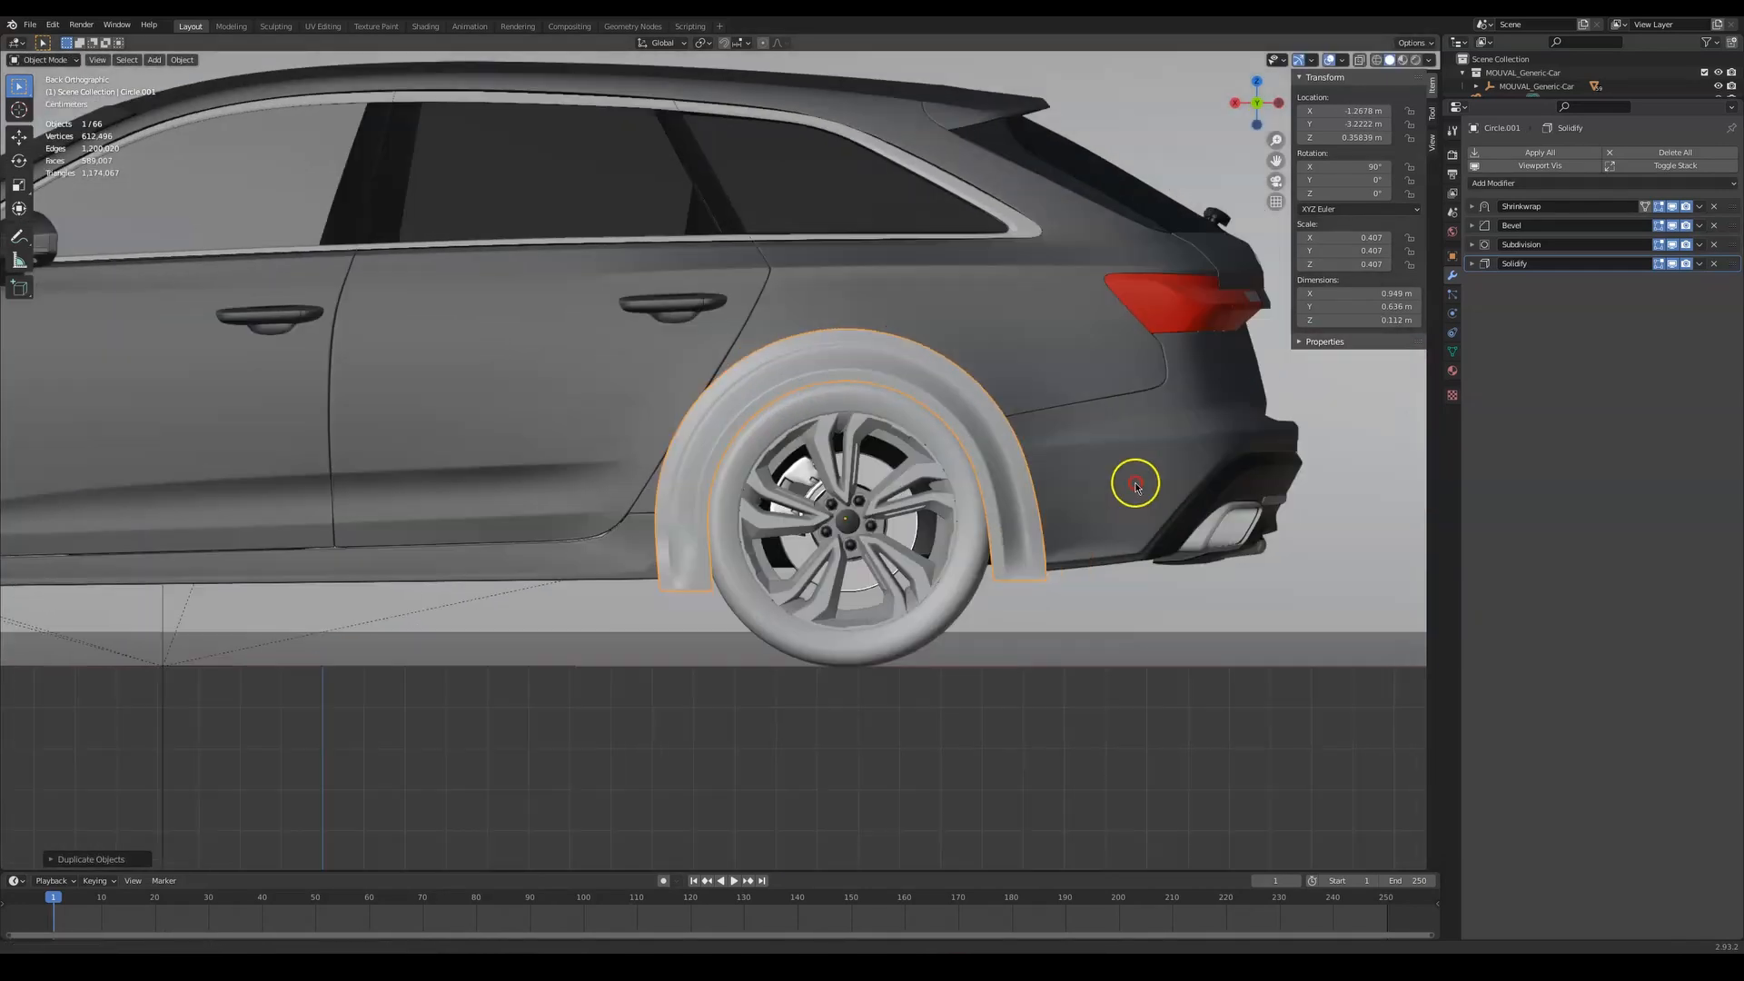
pyautogui.press('s')
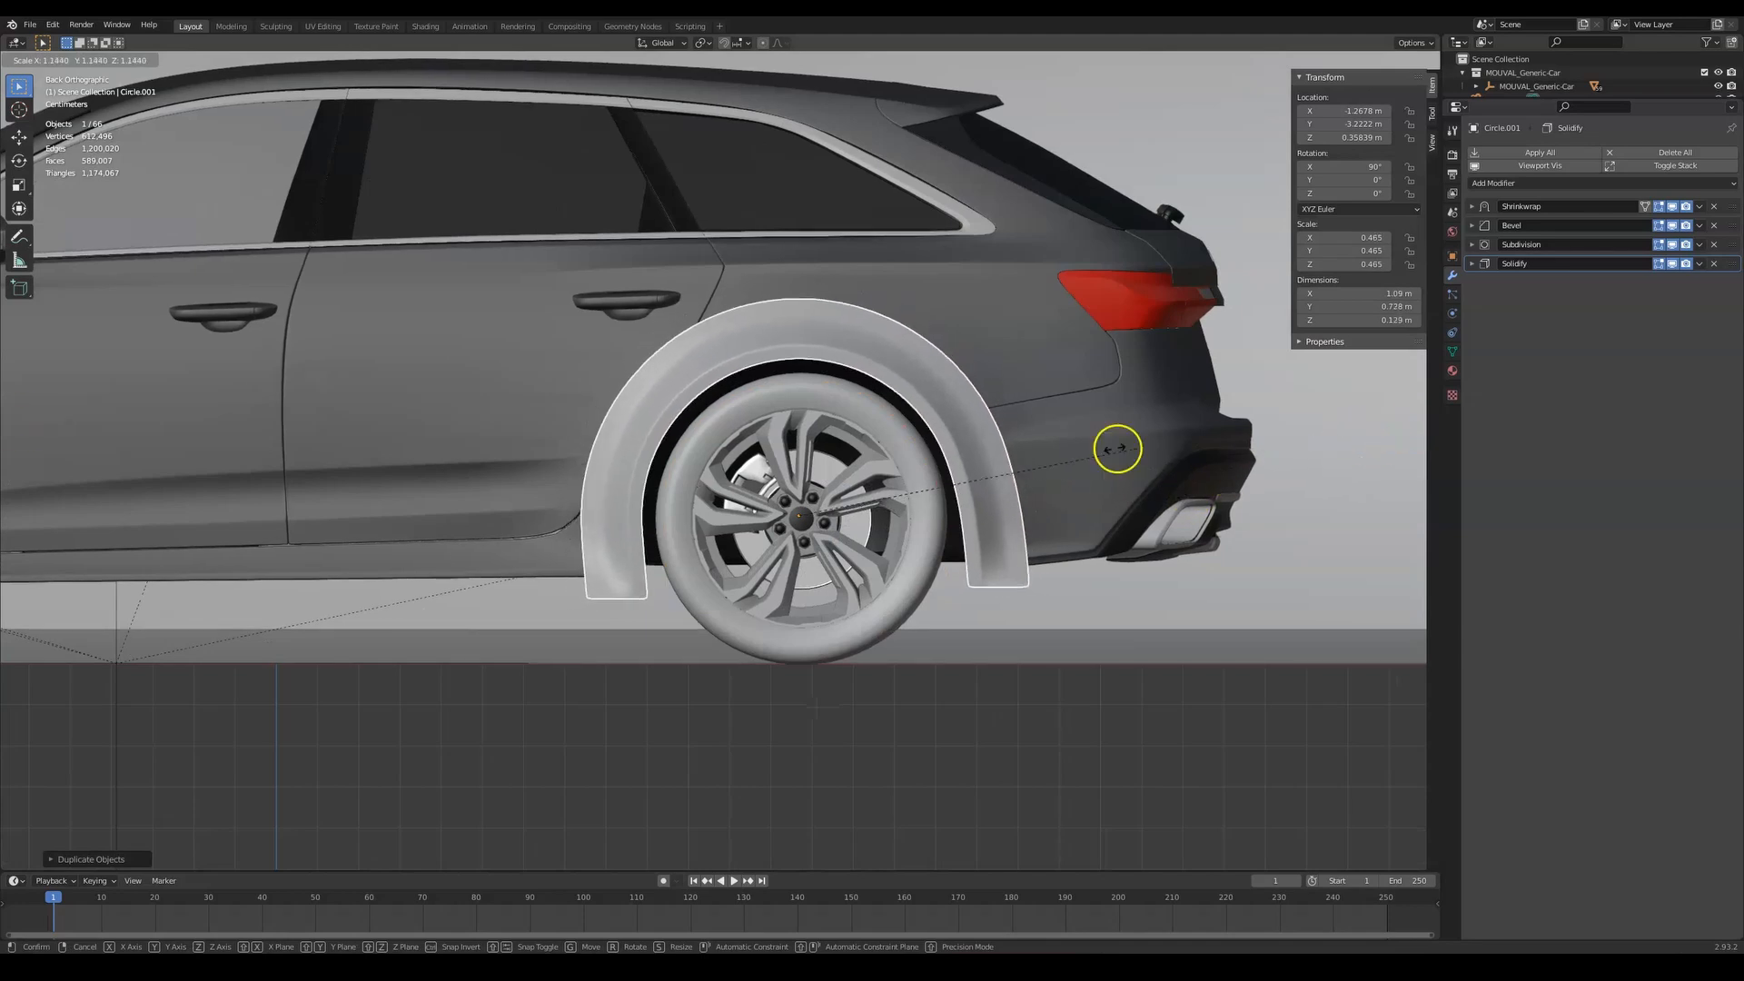
pyautogui.click(1054, 452)
# Raise both bottom end edges of the rear flare about 0.05 m along Z with proportional editing
pyautogui.press('Tab')
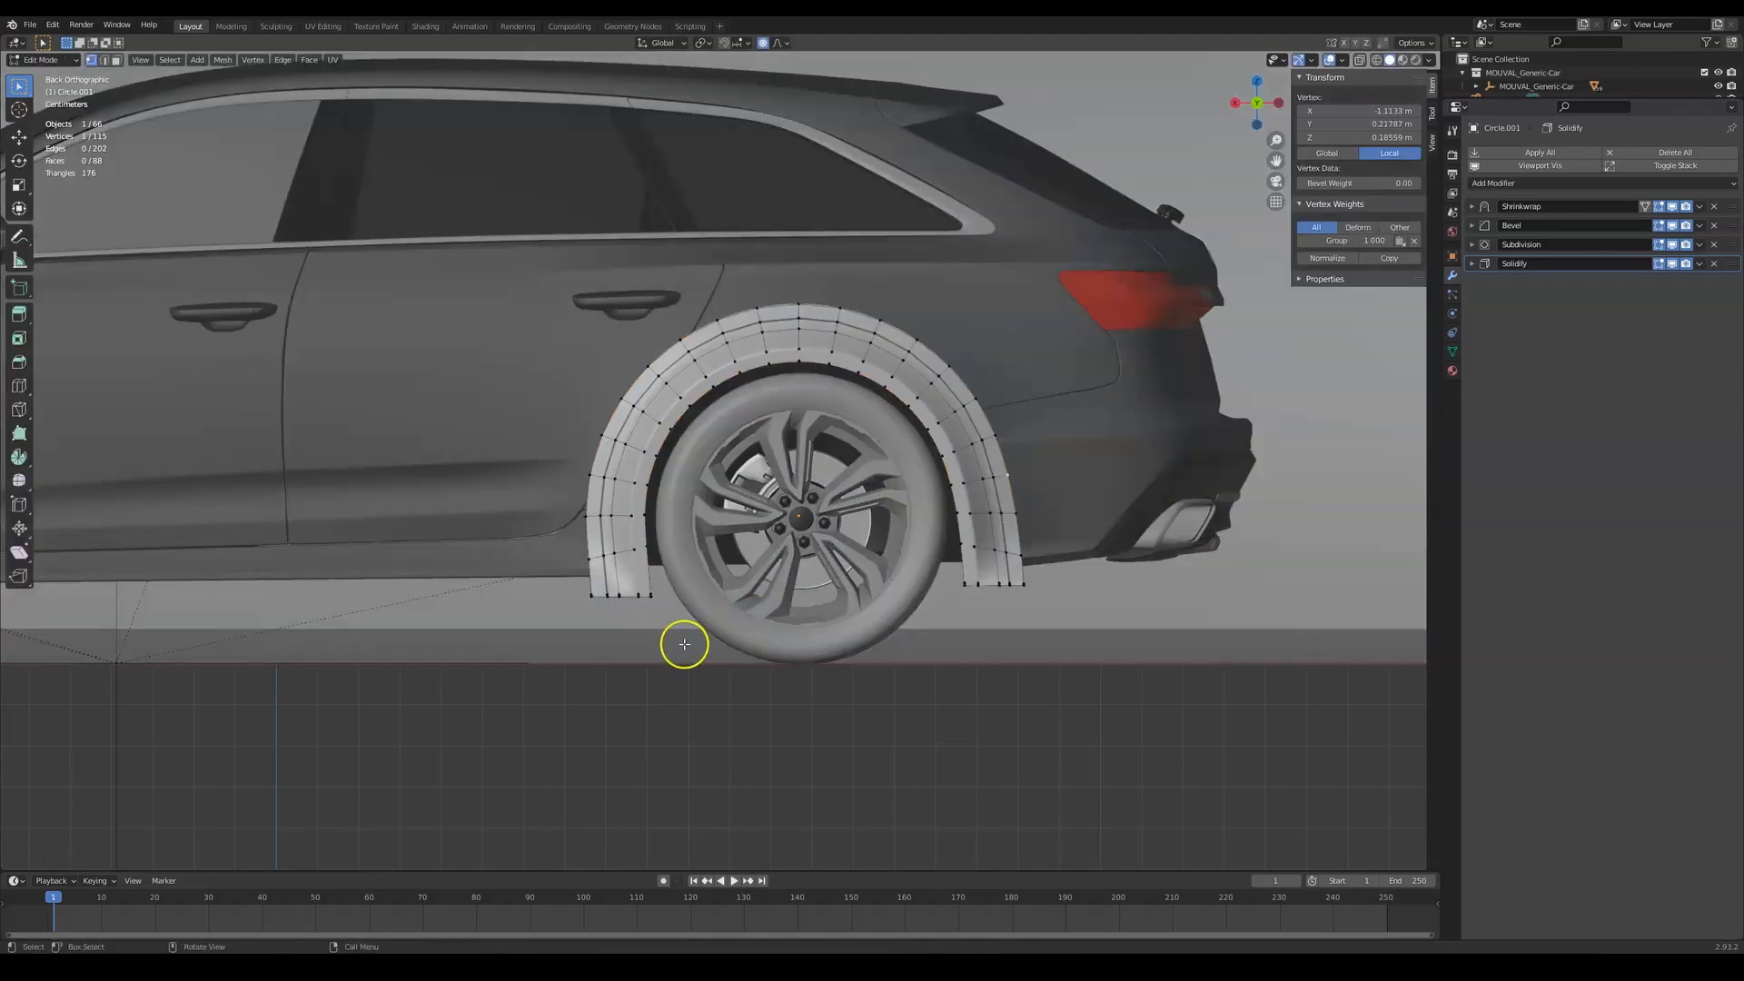
pyautogui.keyDown('alt'); pyautogui.click(607, 605); pyautogui.keyUp('alt')
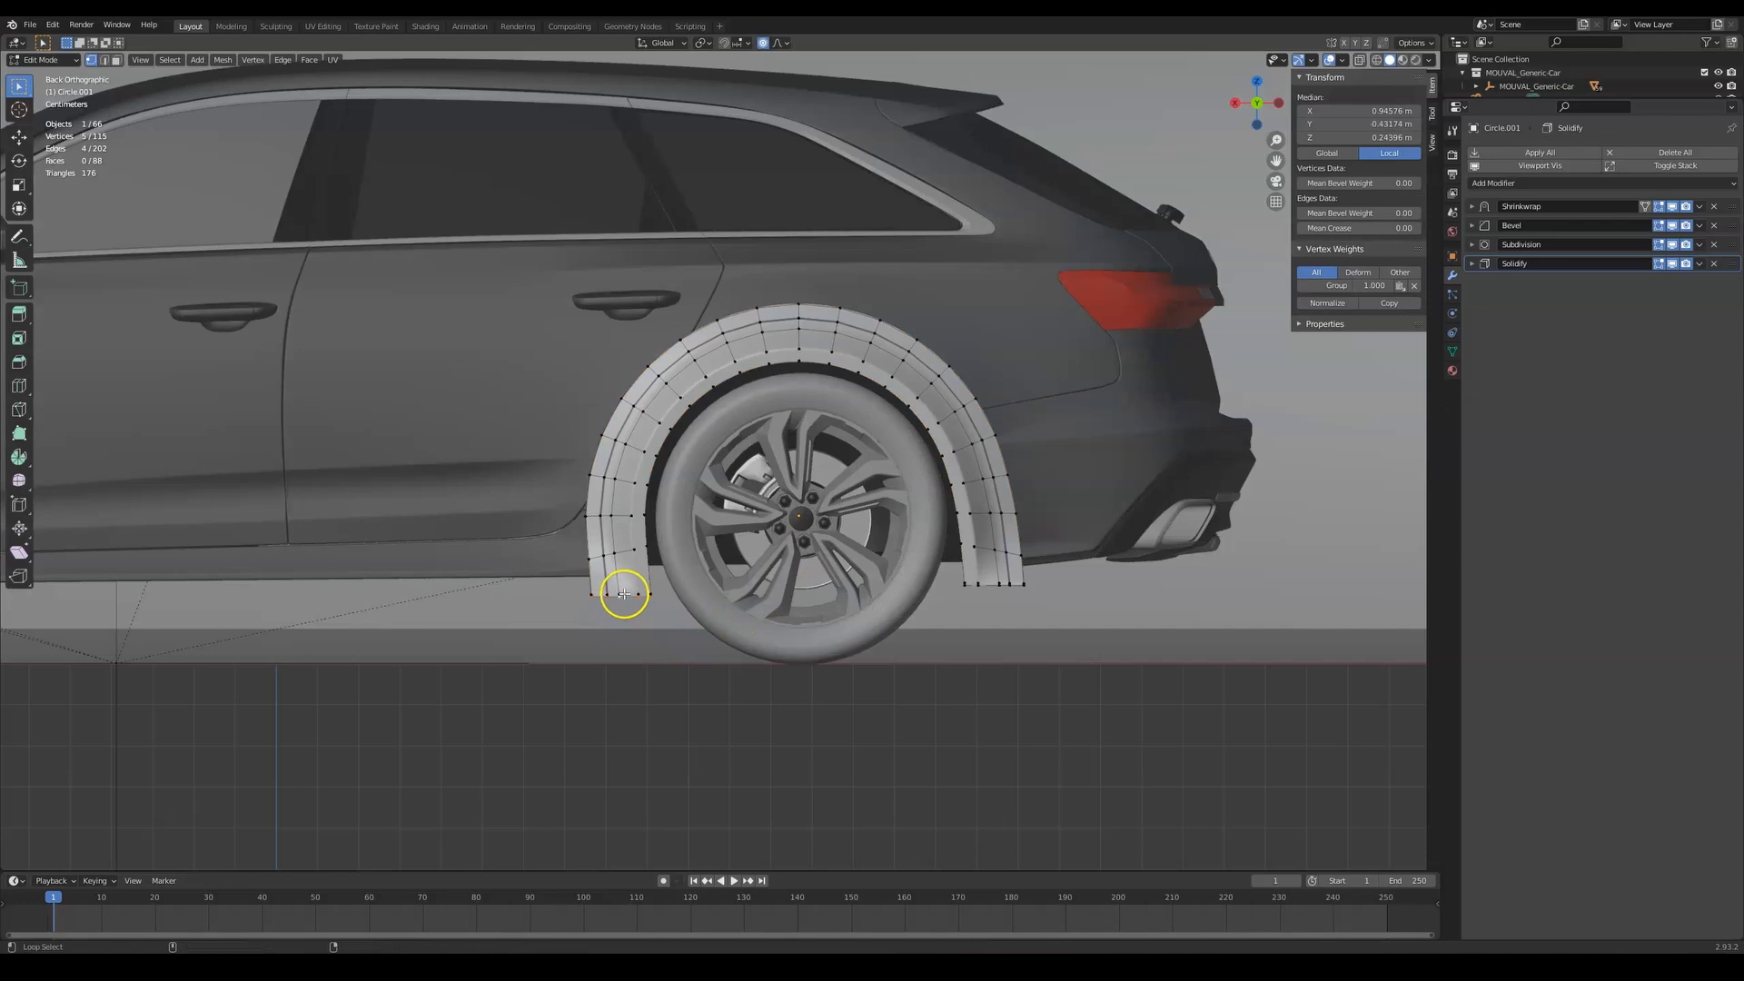
pyautogui.keyDown('alt'); pyautogui.keyDown('shift'); pyautogui.click(979, 582); pyautogui.keyUp('shift'); pyautogui.keyUp('alt')
pyautogui.press('g')
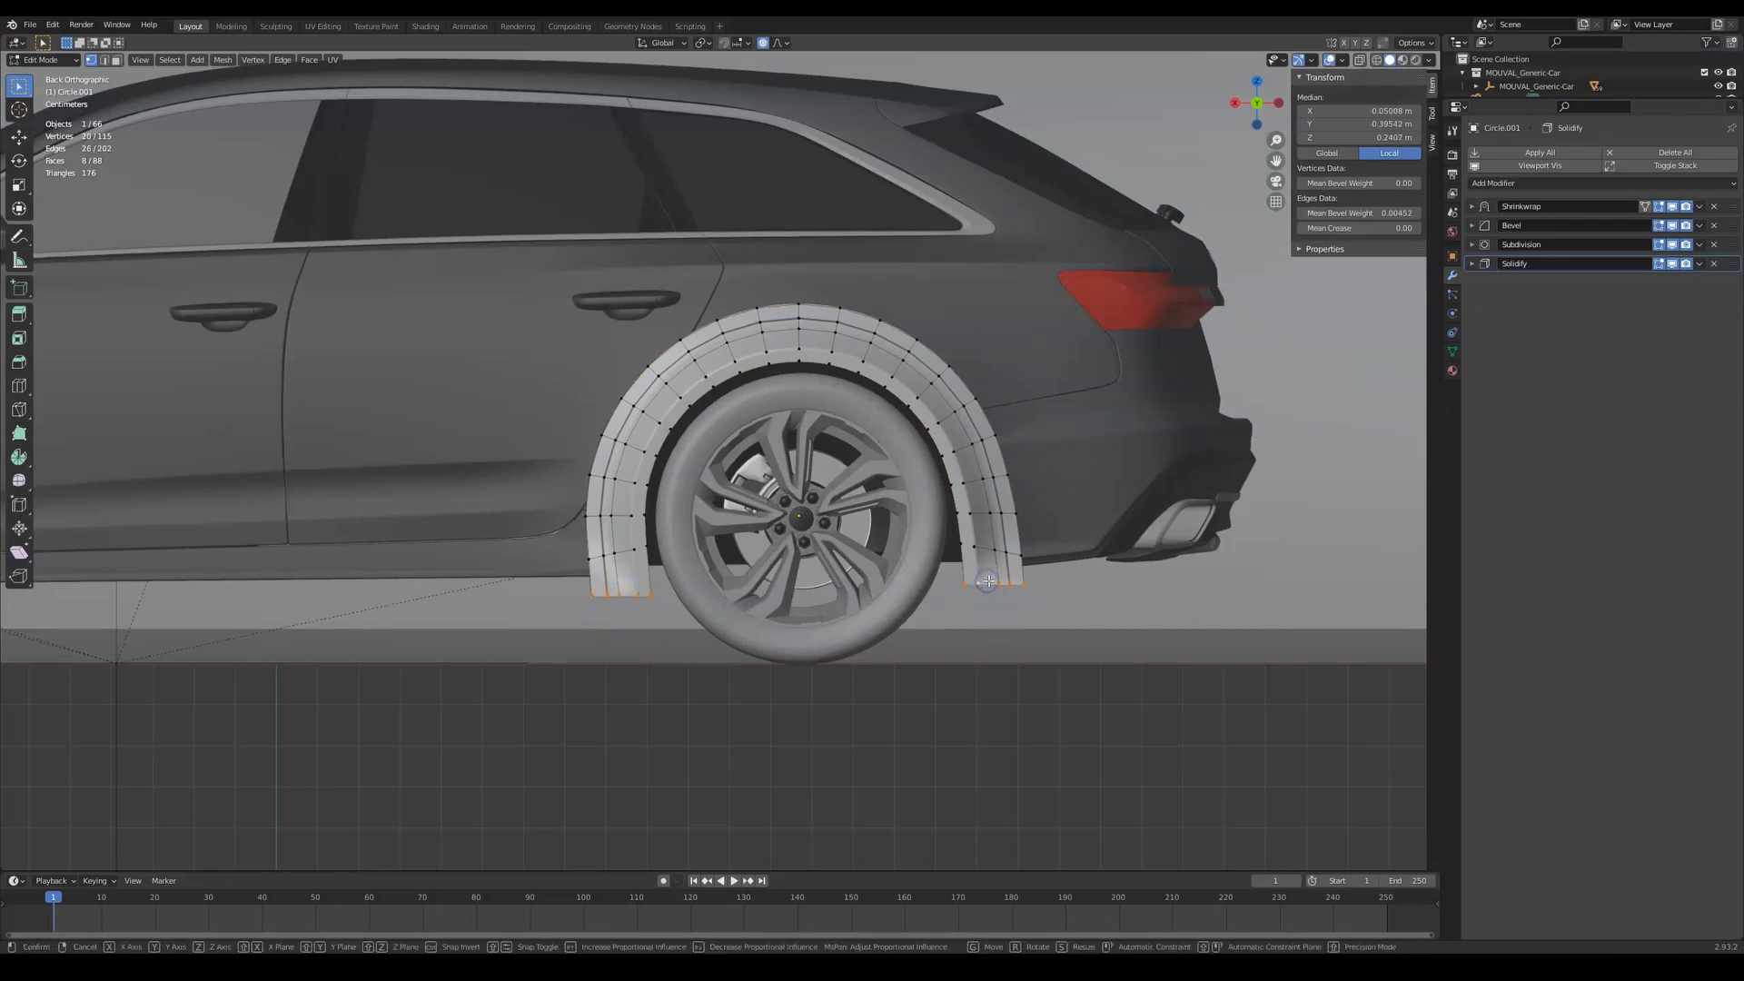
pyautogui.press('z')
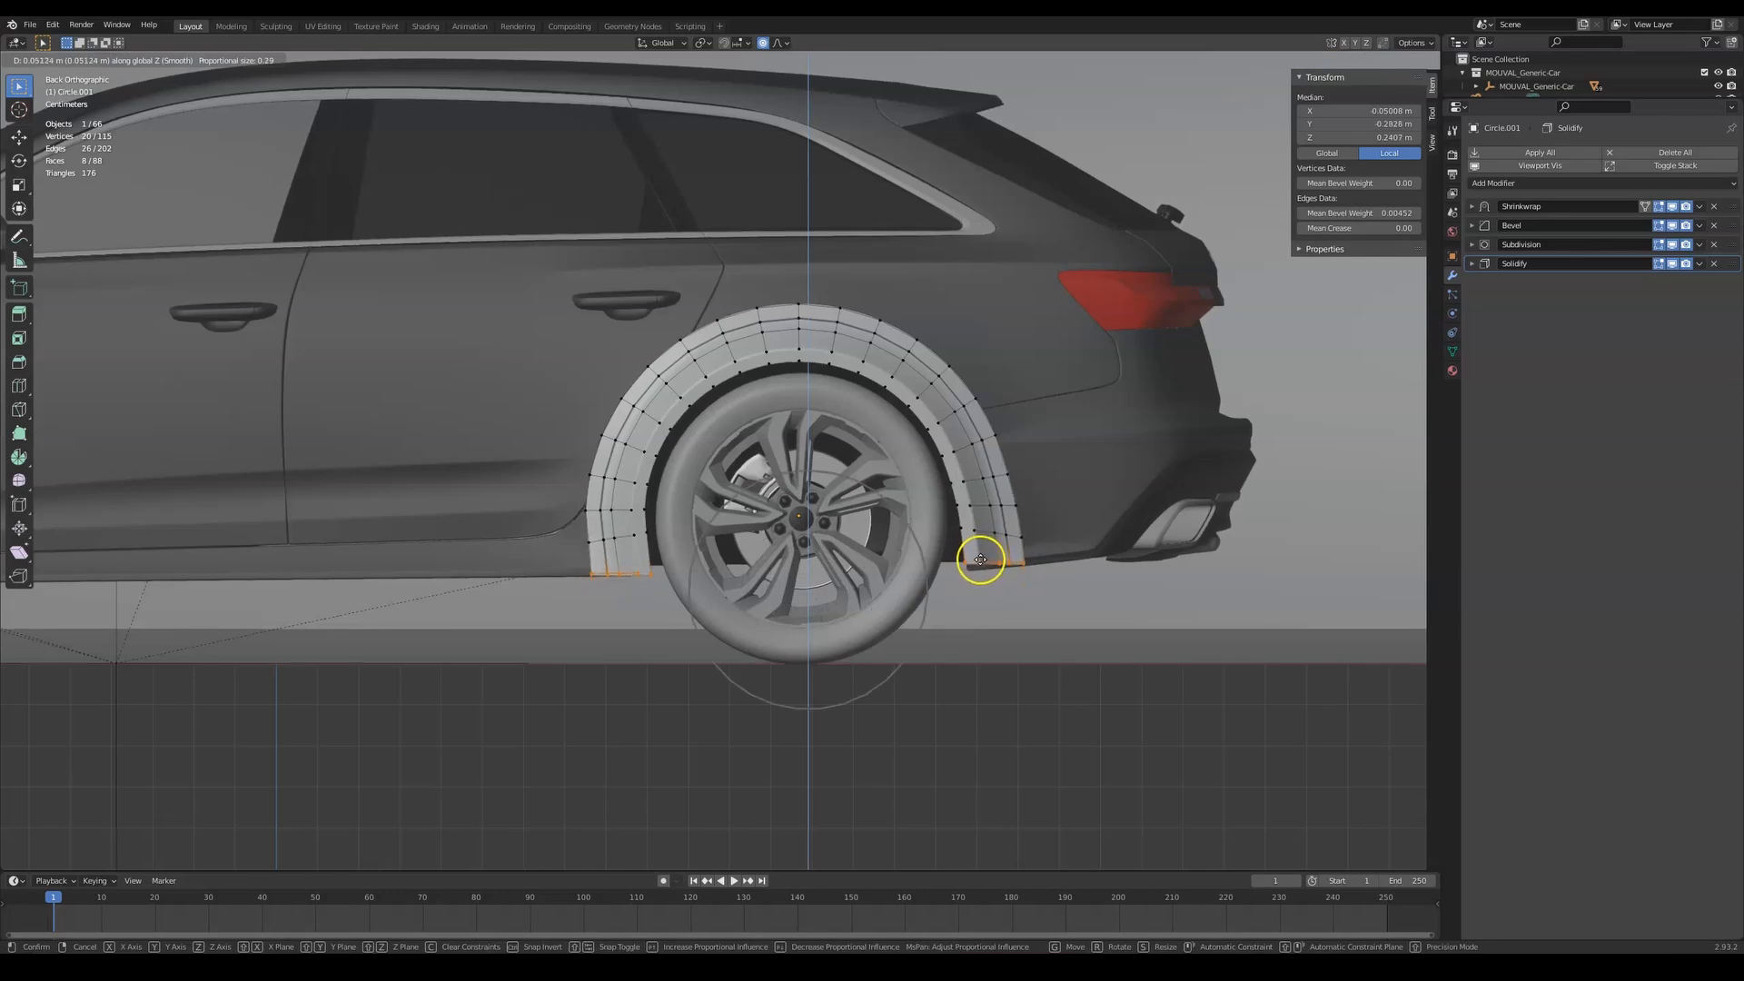
pyautogui.click(982, 558)
pyautogui.press('Tab')
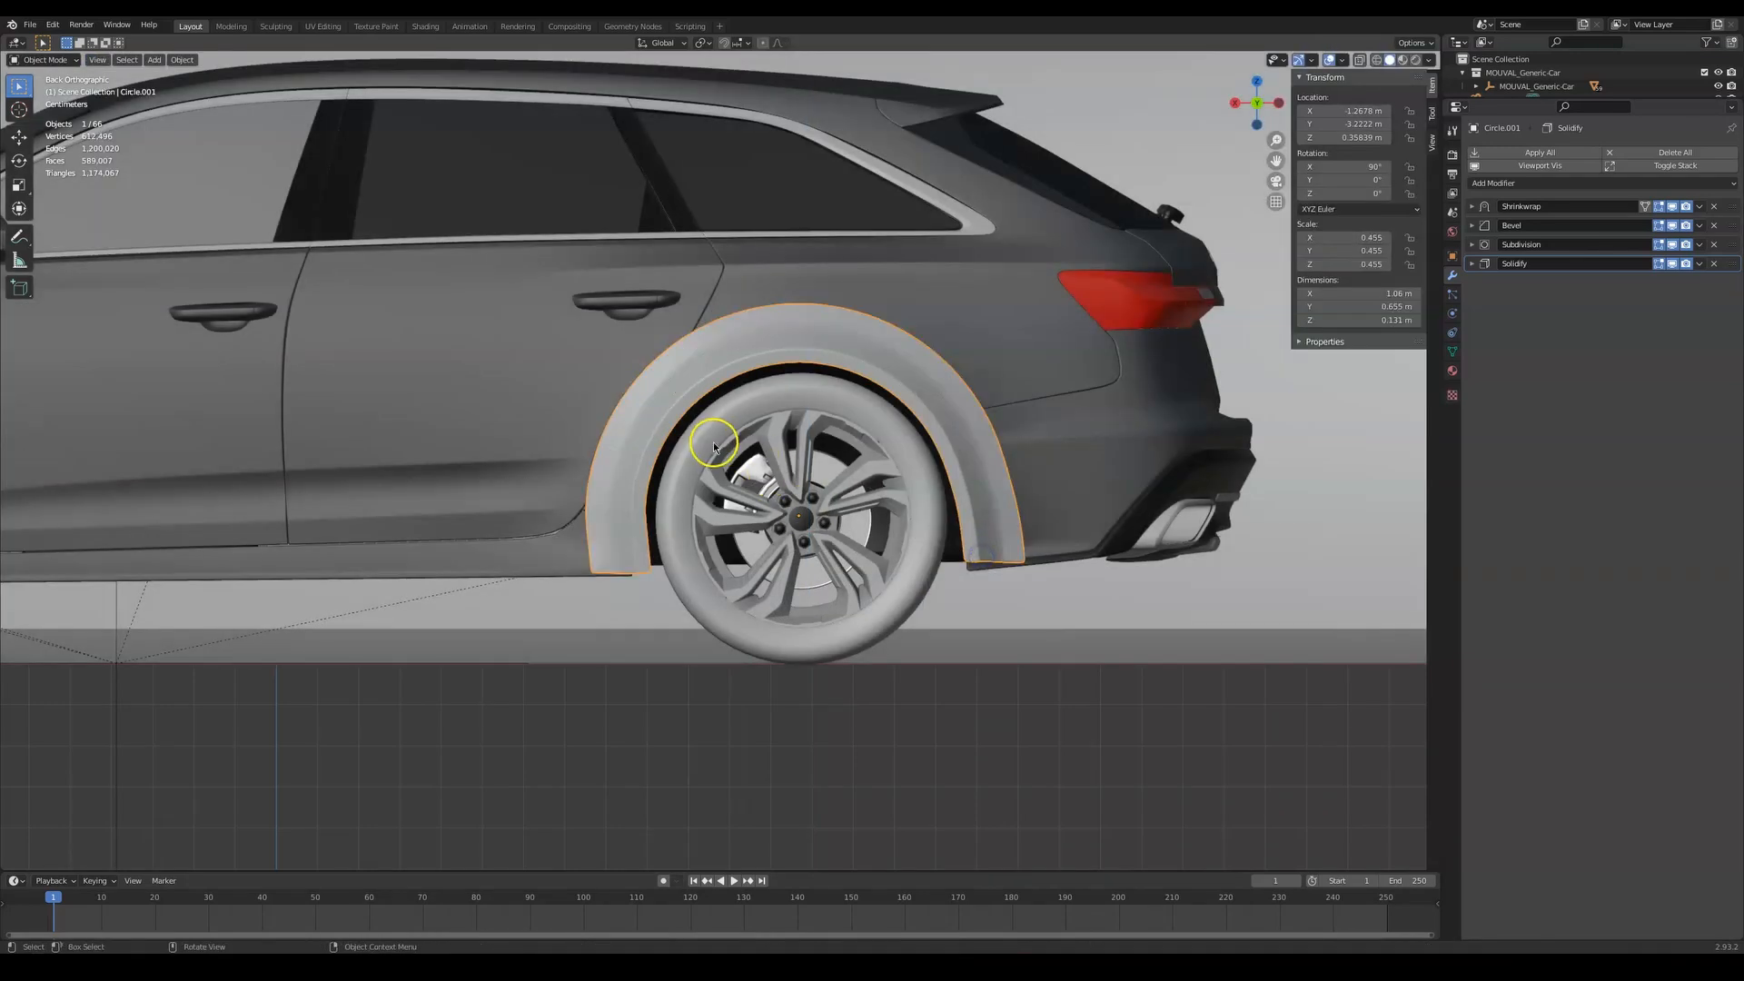
pyautogui.moveTo(712, 447); pyautogui.dragTo(670, 534, button='middle')
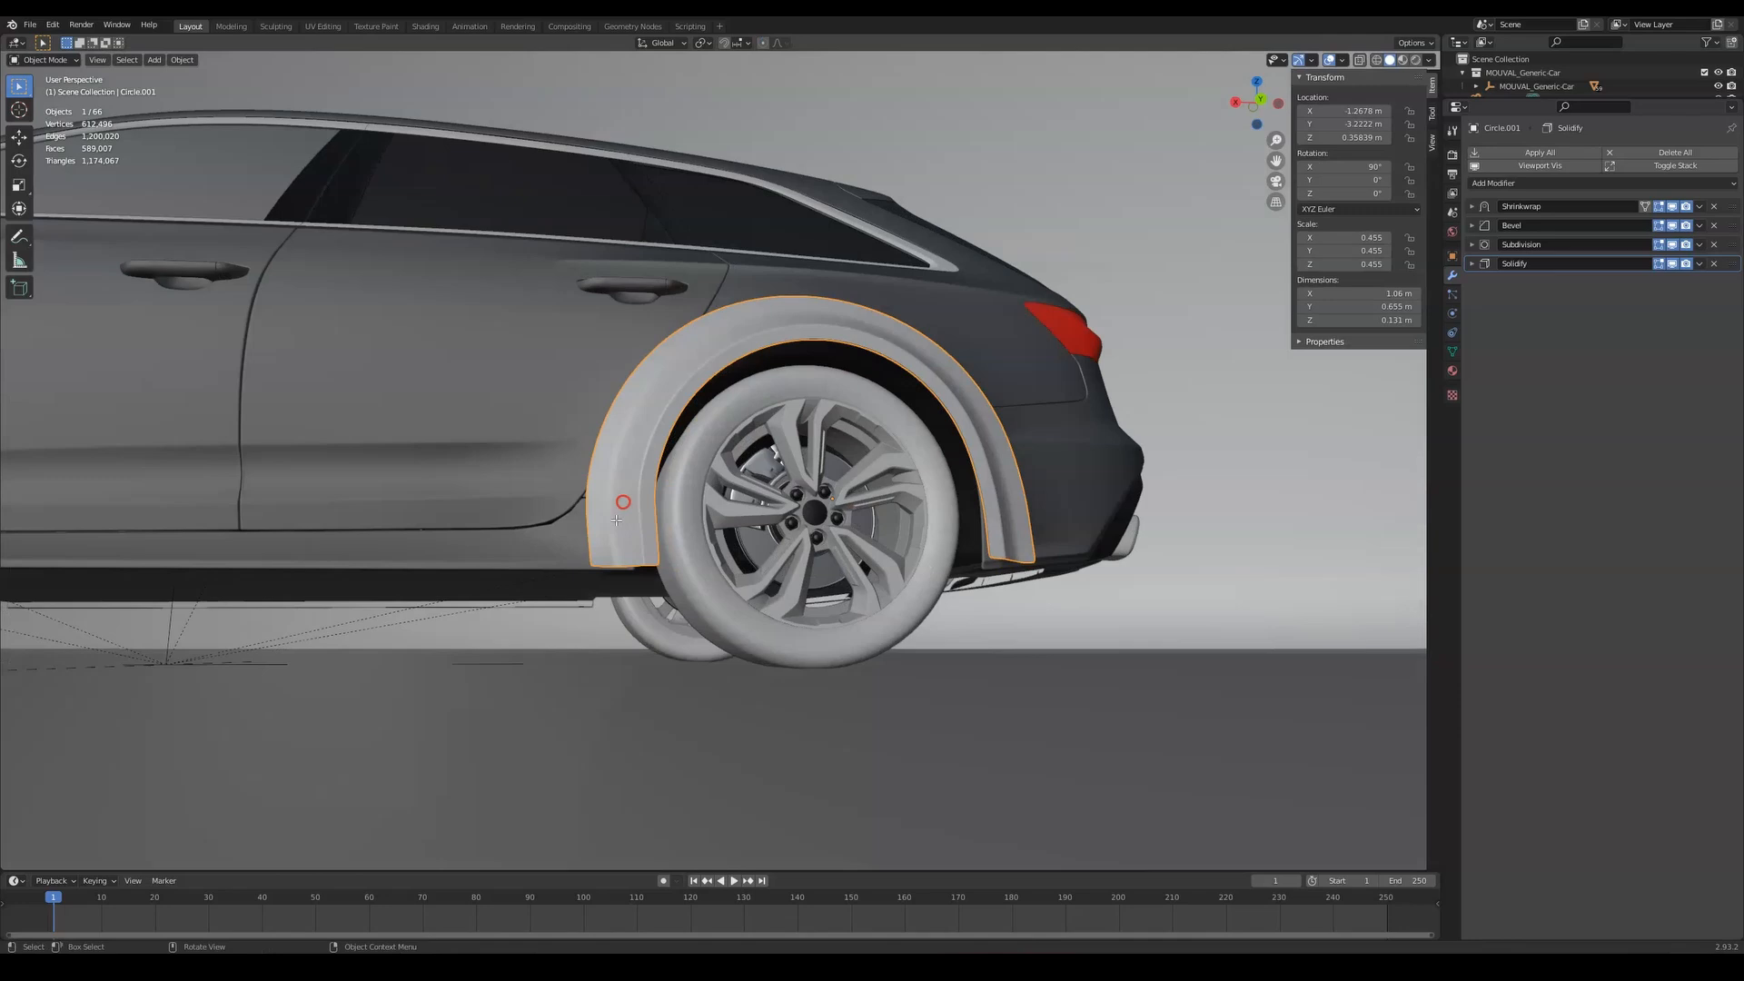
# Try dissolving the crosswise edge loop above the rear flare's front bottom end
pyautogui.press('Tab')
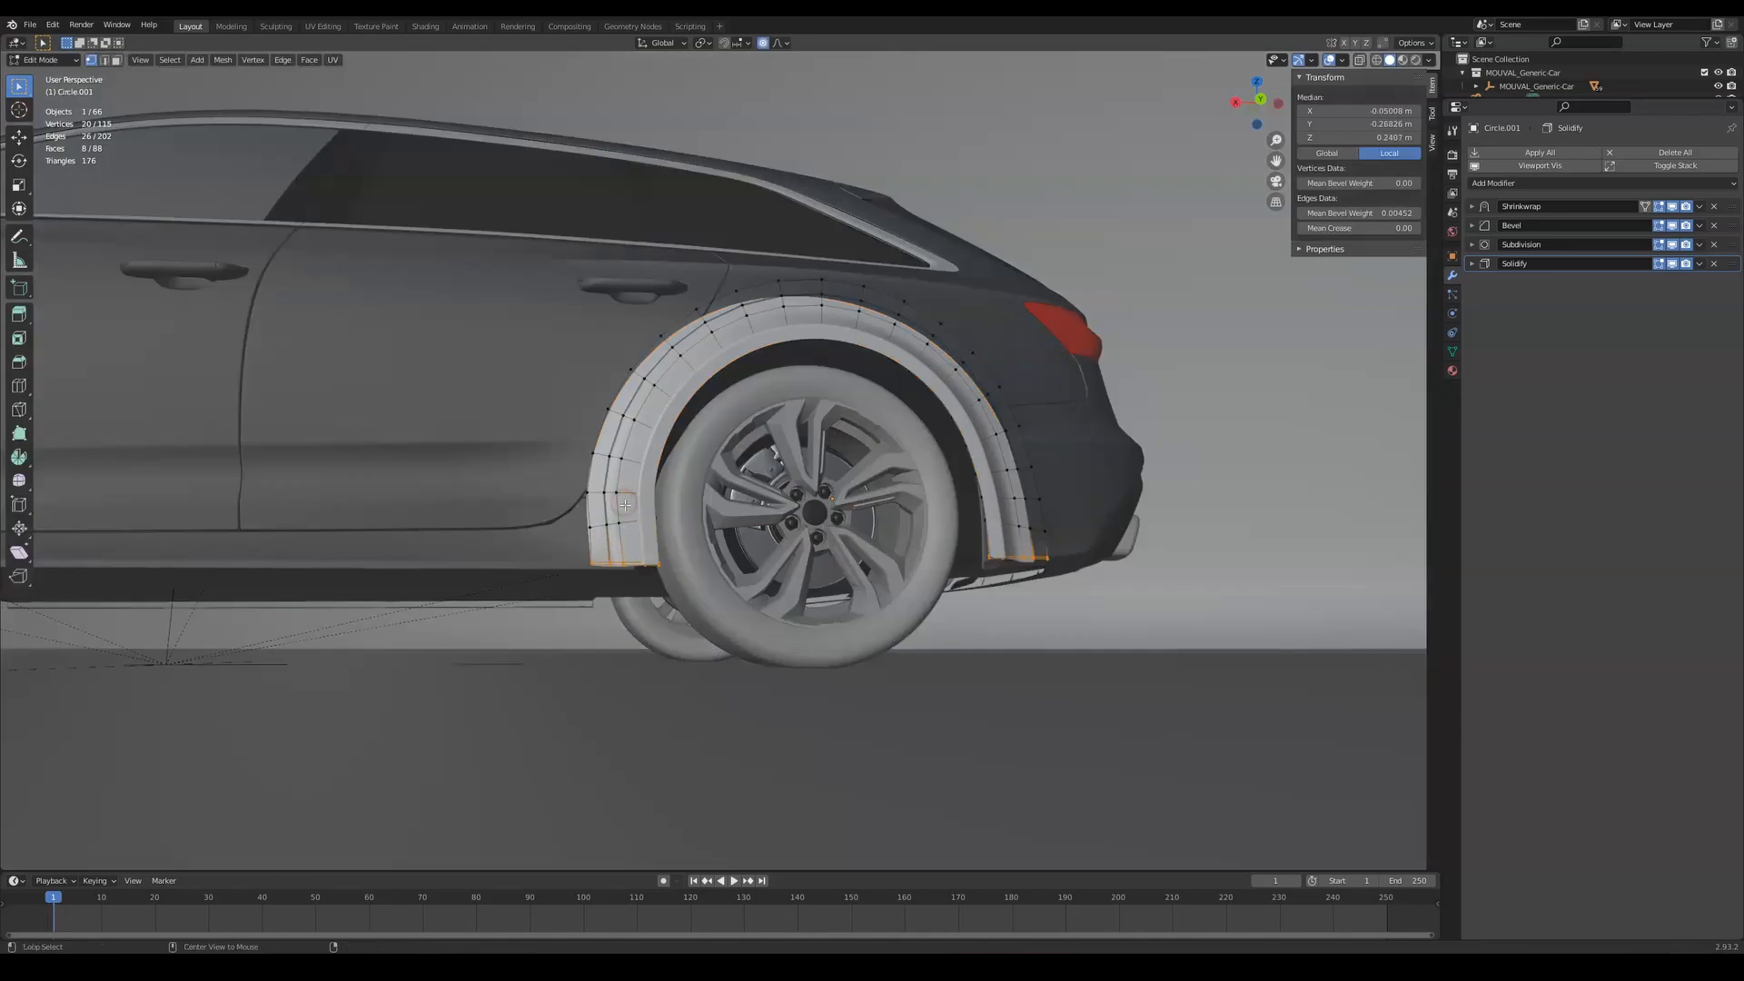
pyautogui.press('x')
pyautogui.click(602, 591)
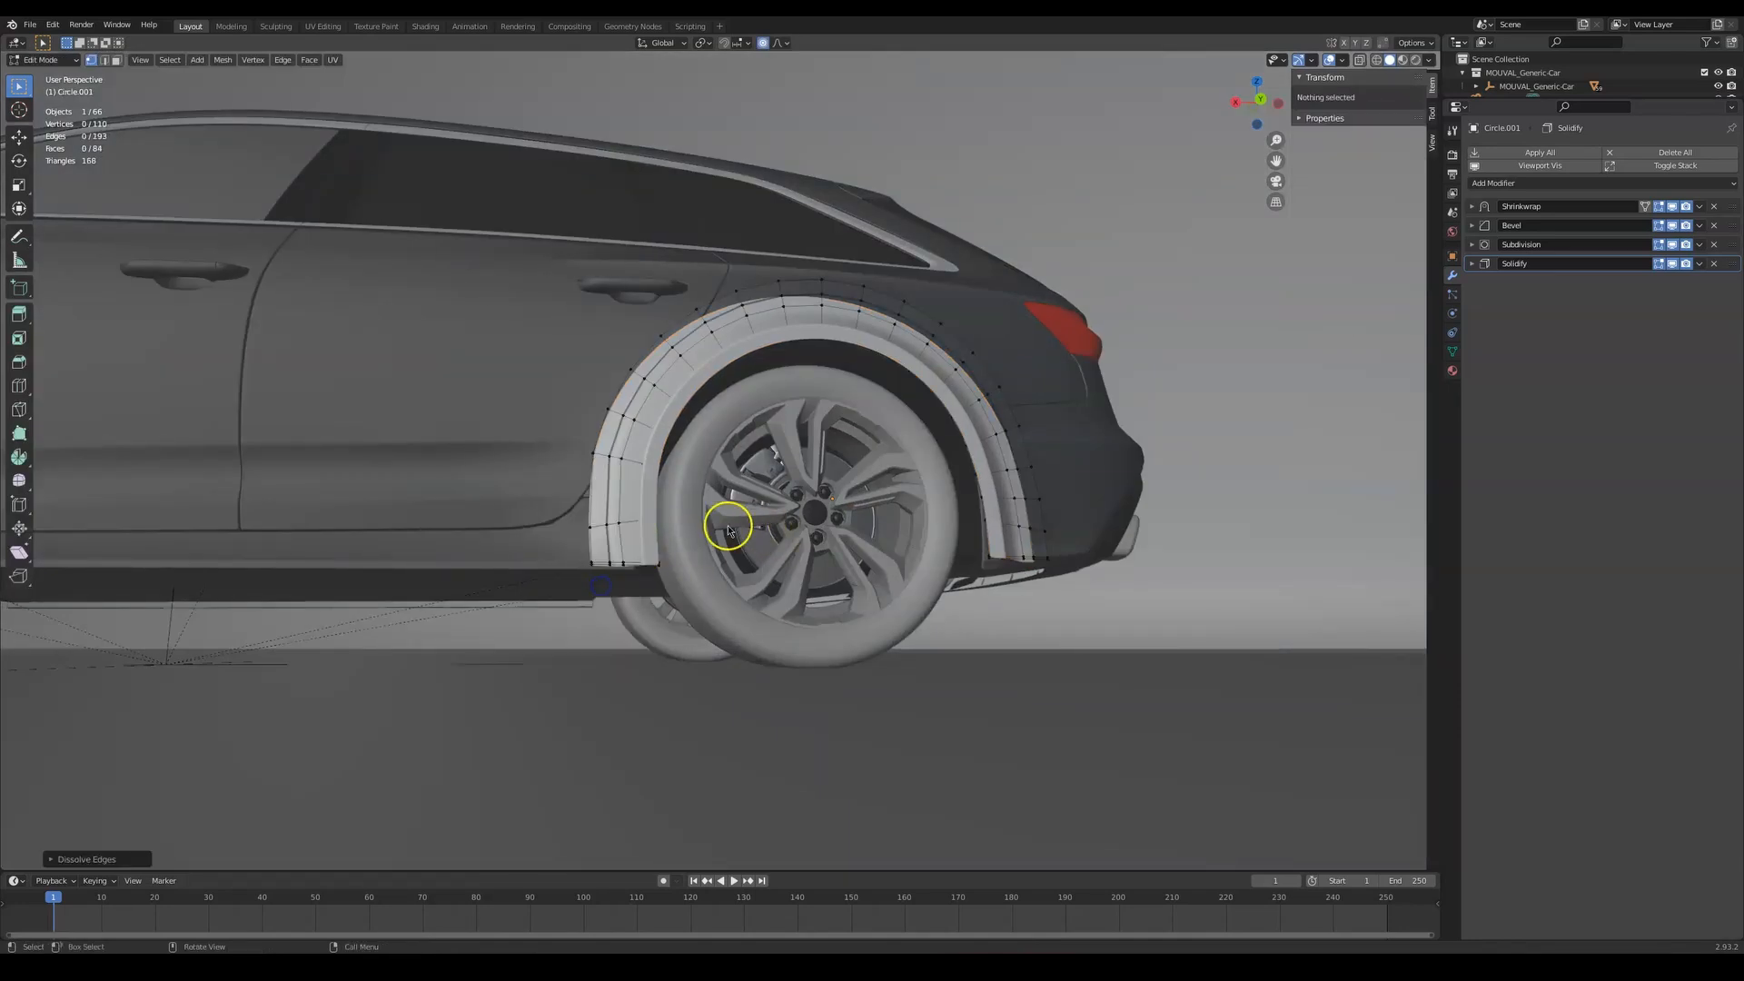
pyautogui.moveTo(728, 518); pyautogui.dragTo(646, 574, button='middle')
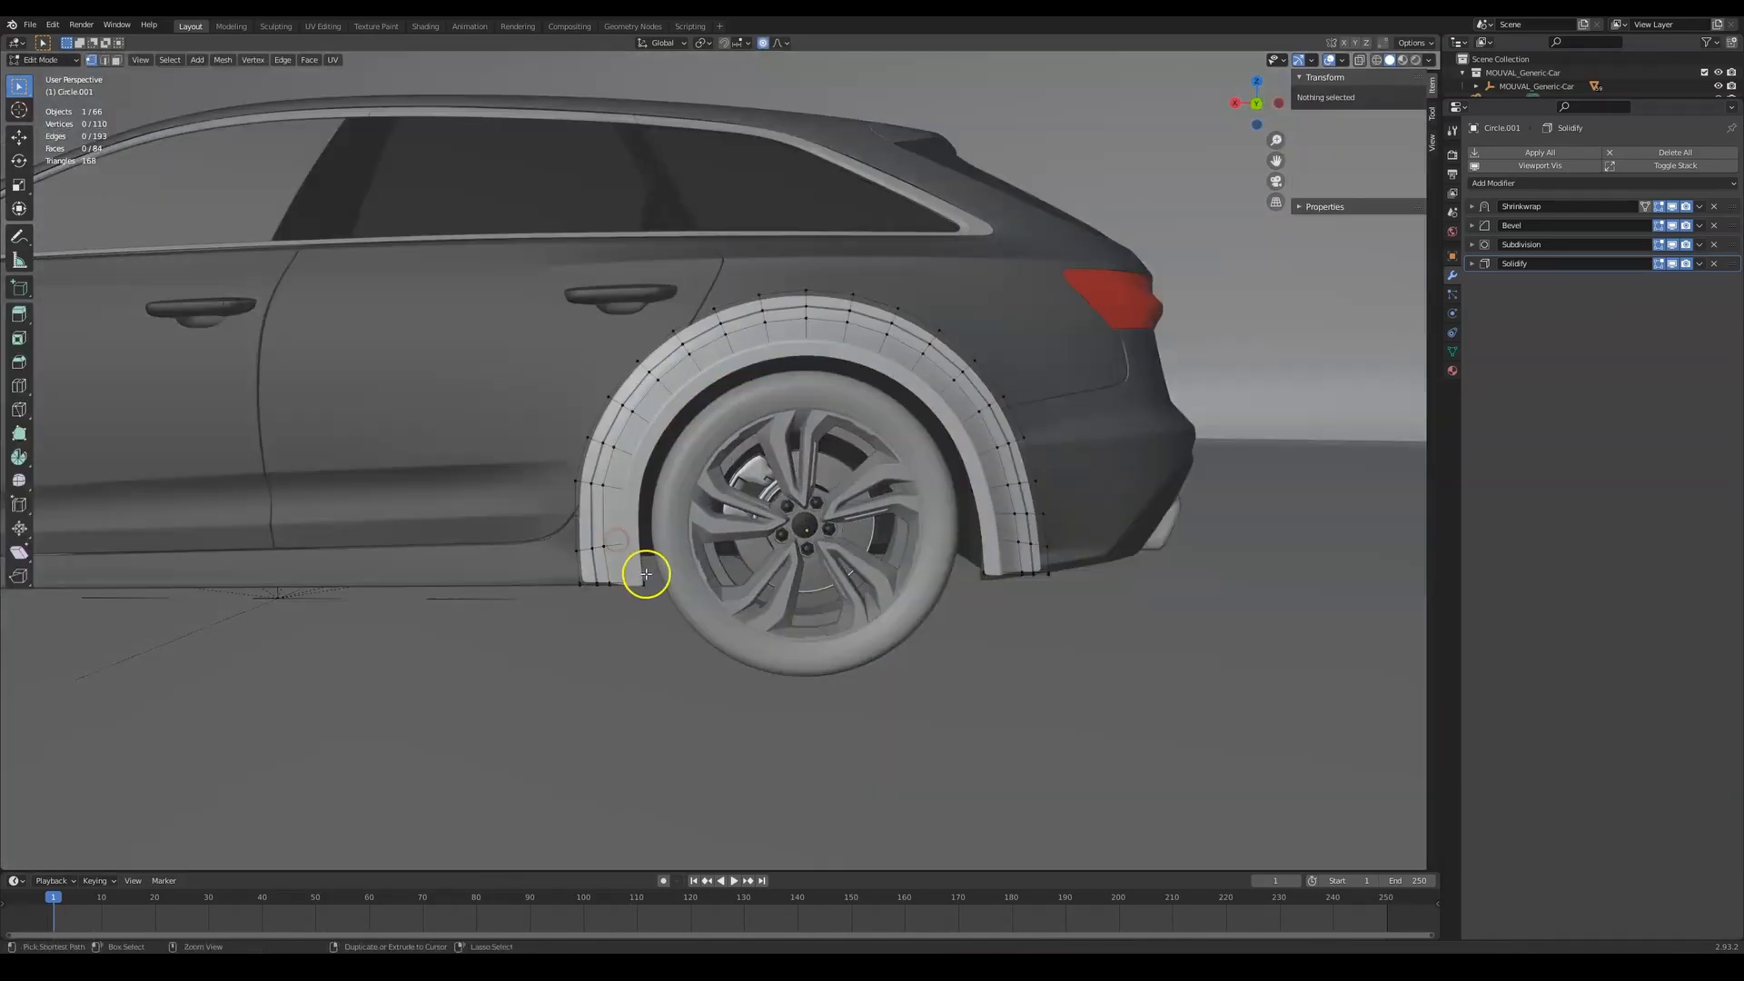
pyautogui.hotkey('ctrl', 'z')
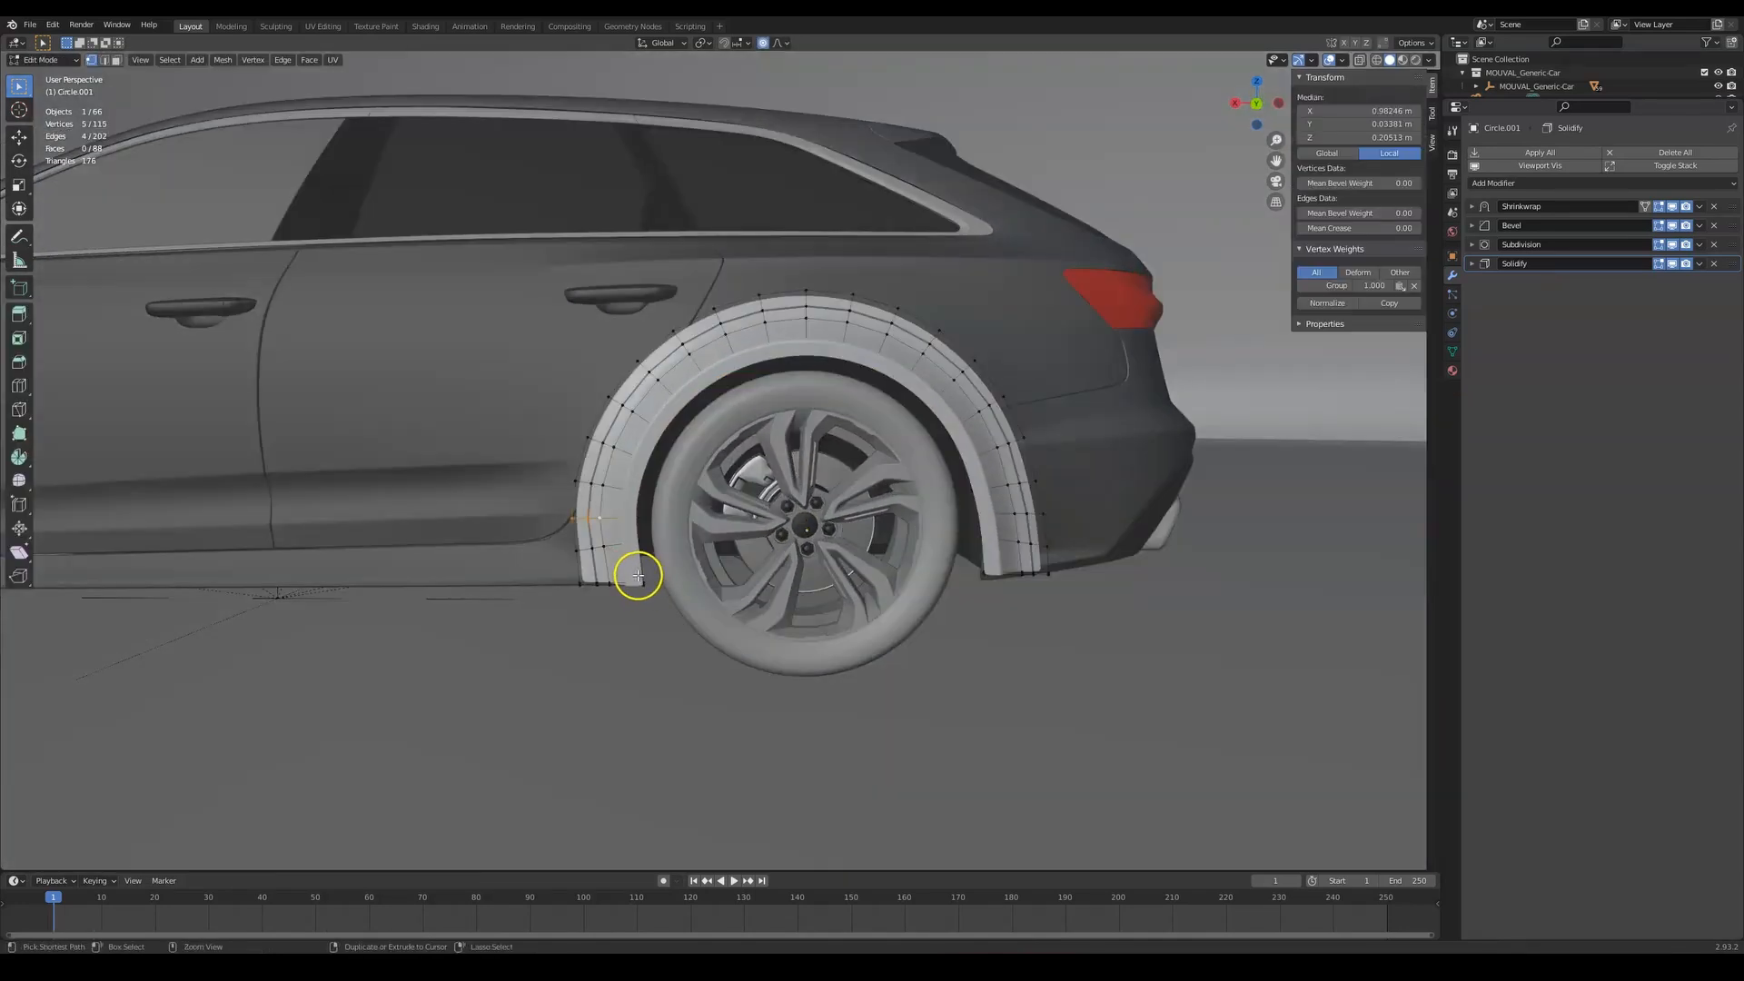
# Edge-slide the crosswise loop down toward the rear flare's front bottom end by about 0.24, and shift it slightly forward along X
pyautogui.press('g')
pyautogui.press('g')
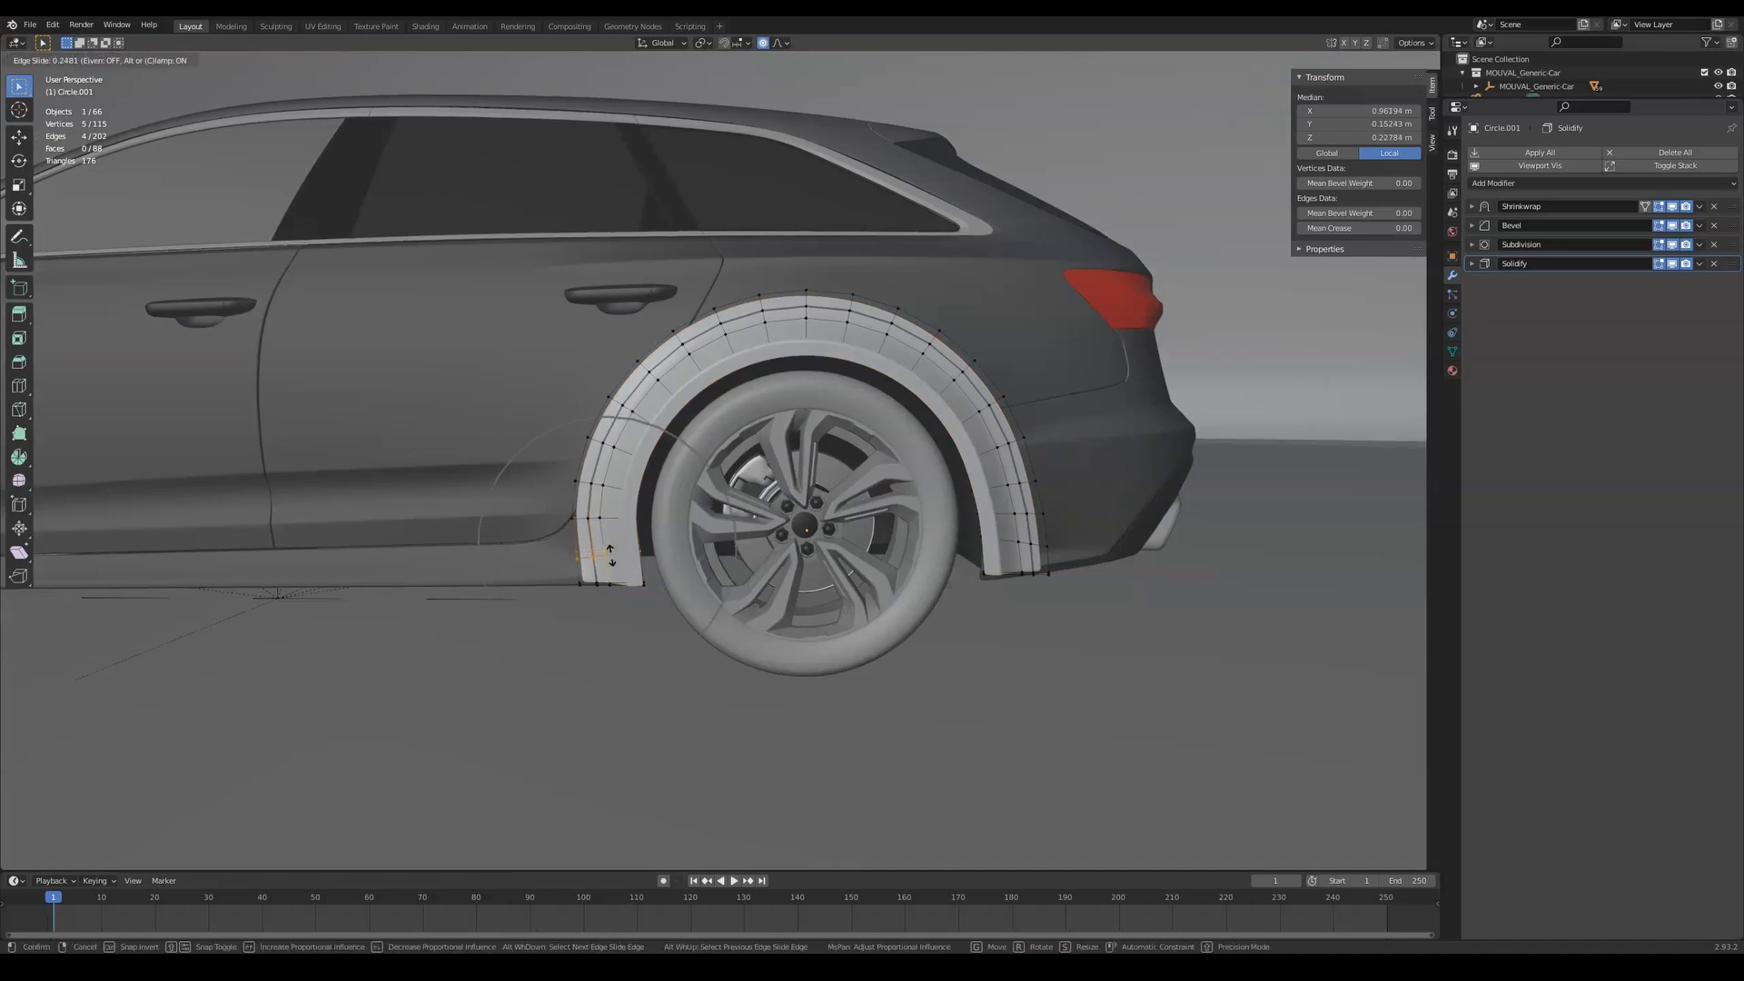
pyautogui.click(610, 556)
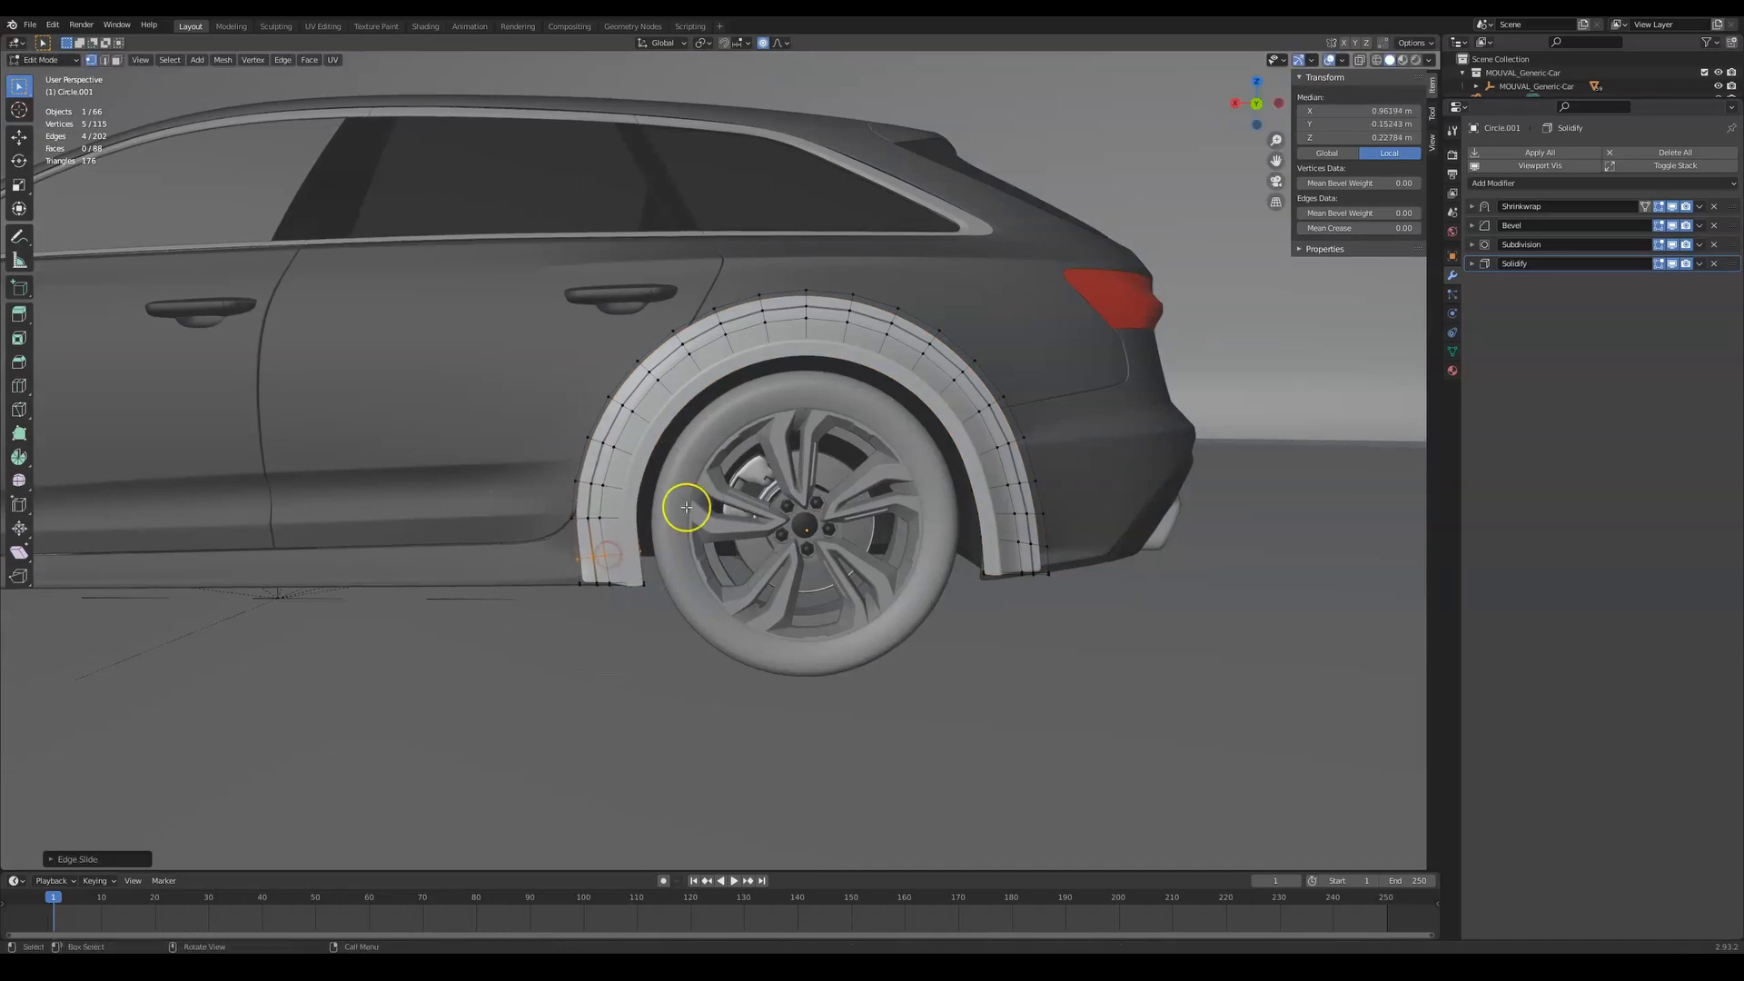
pyautogui.press('g')
pyautogui.press('x')
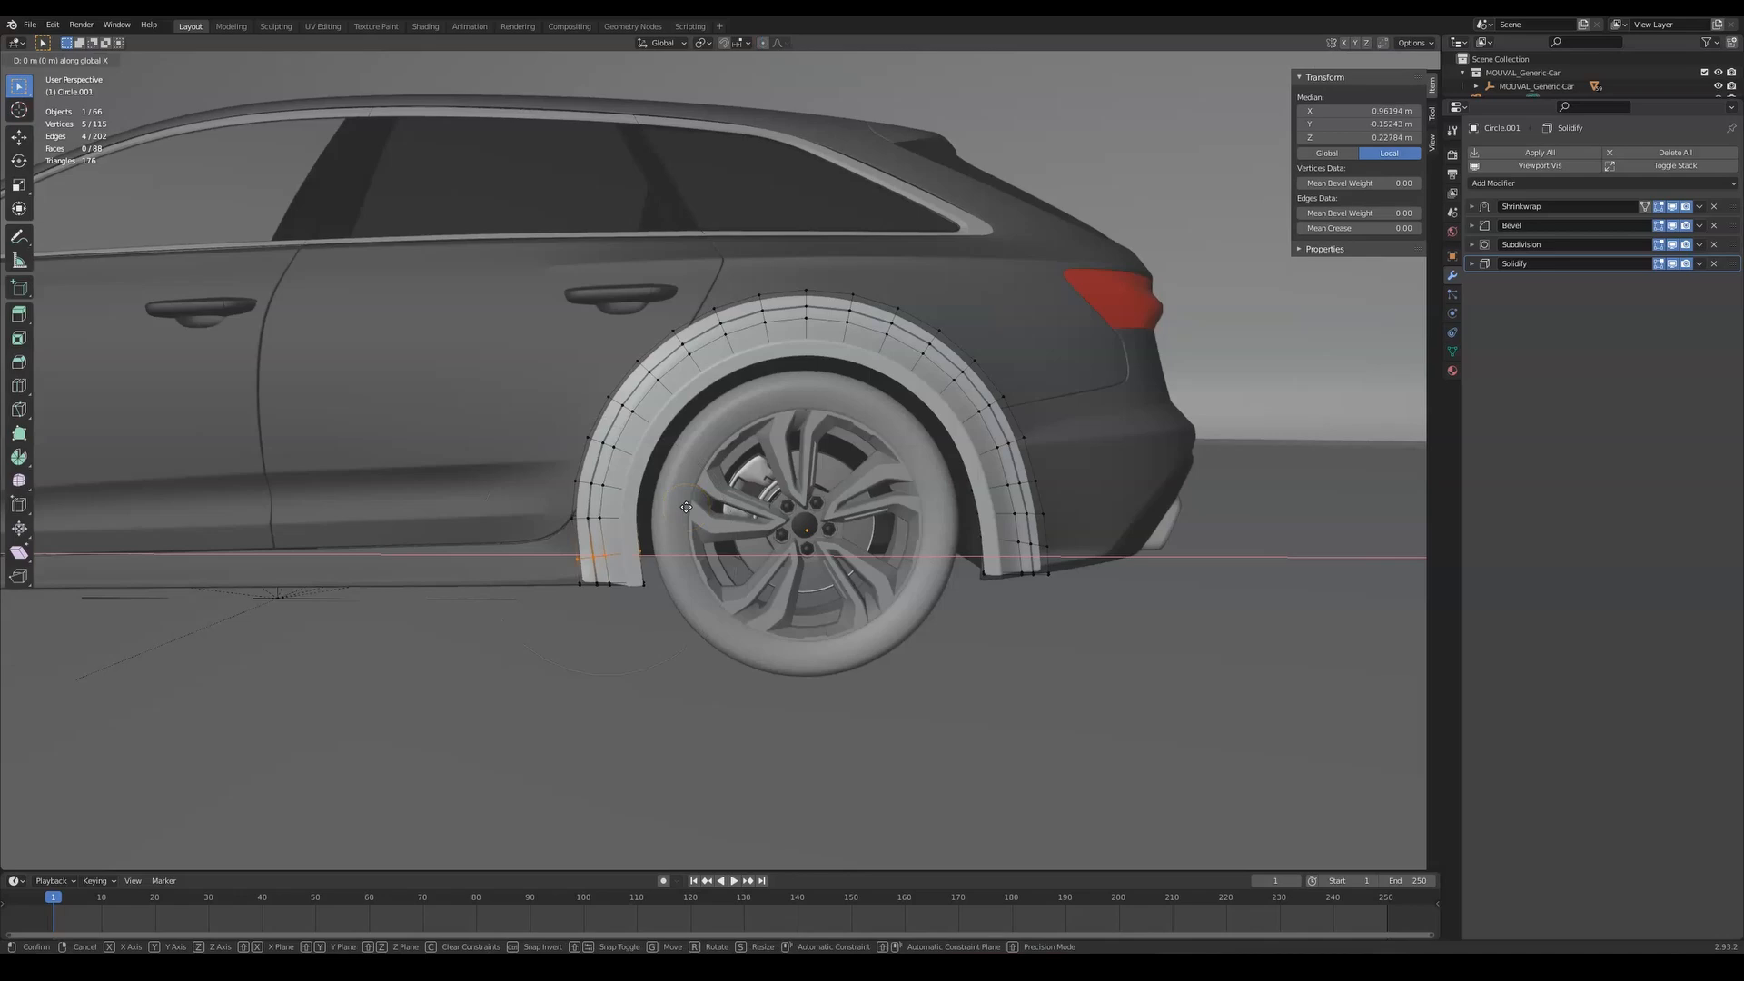
pyautogui.click(645, 510)
pyautogui.press('Tab')
pyautogui.moveTo(651, 564); pyautogui.dragTo(744, 533, button='middle')
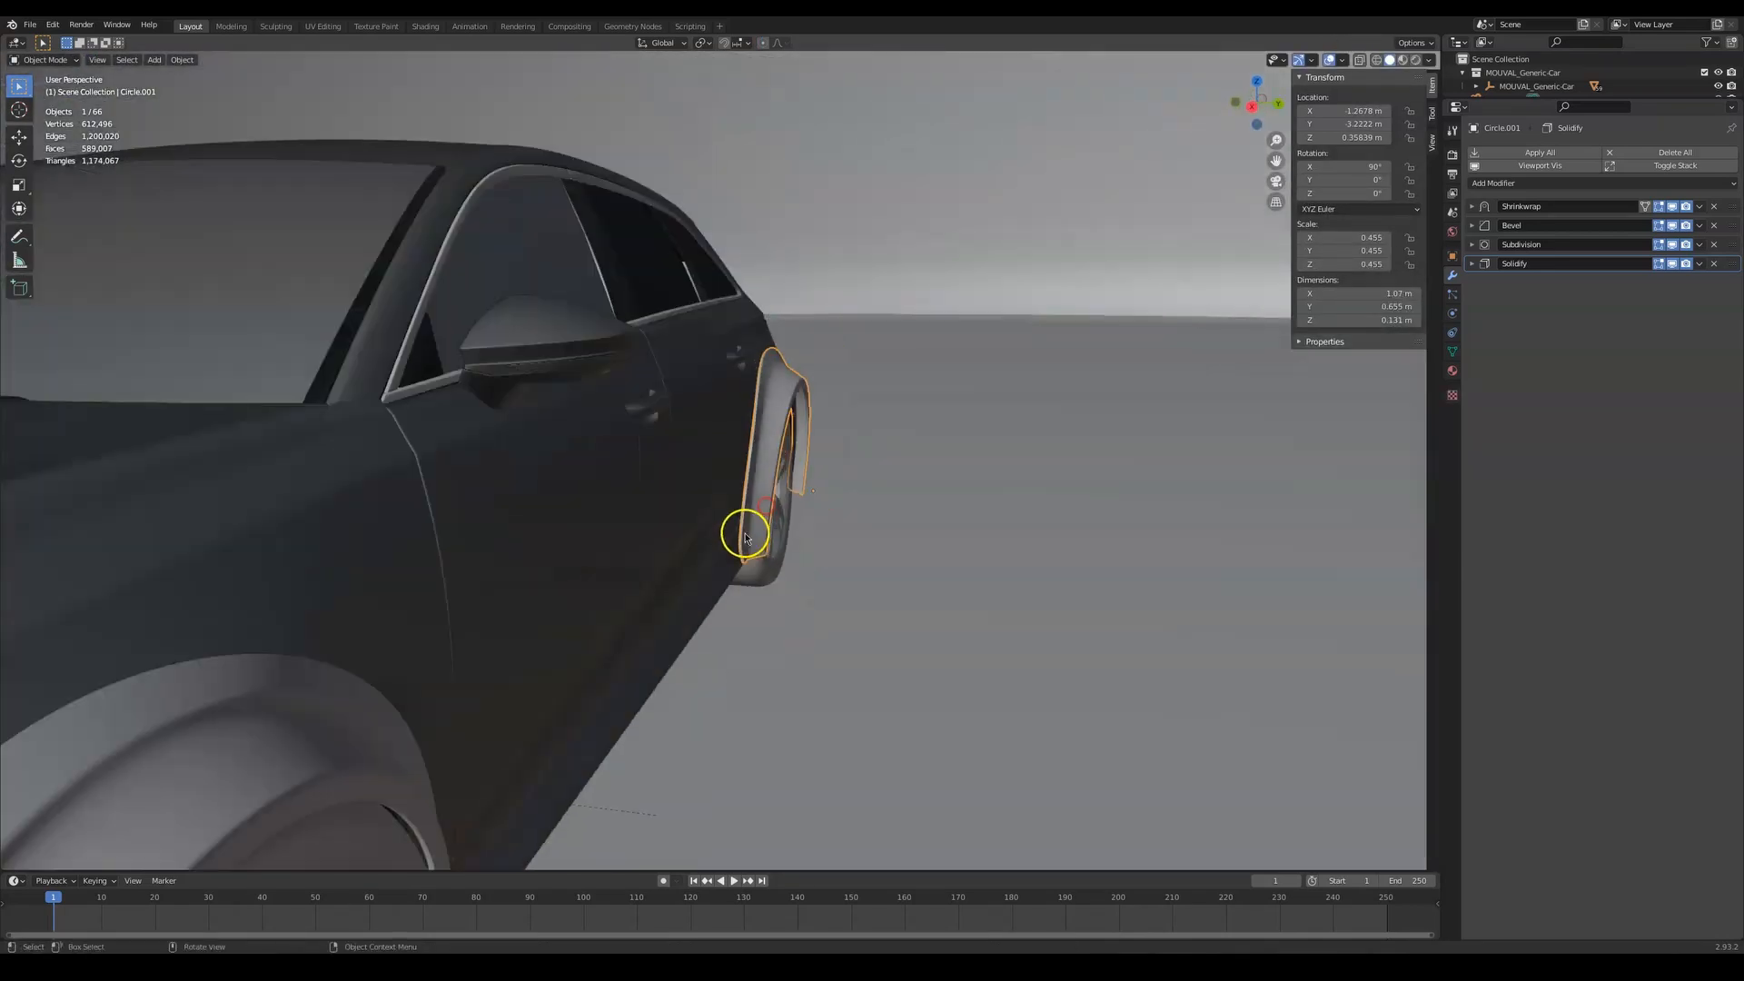
# Move the rear wheel outward along X to about 0.811 m and scale it up uniformly to about 1.074
pyautogui.click(902, 465)
pyautogui.moveTo(902, 465); pyautogui.dragTo(742, 481, button='middle')
pyautogui.click(778, 498)
pyautogui.press('g')
pyautogui.press('x')
pyautogui.click(732, 499)
pyautogui.press('s')
pyautogui.click(922, 400)
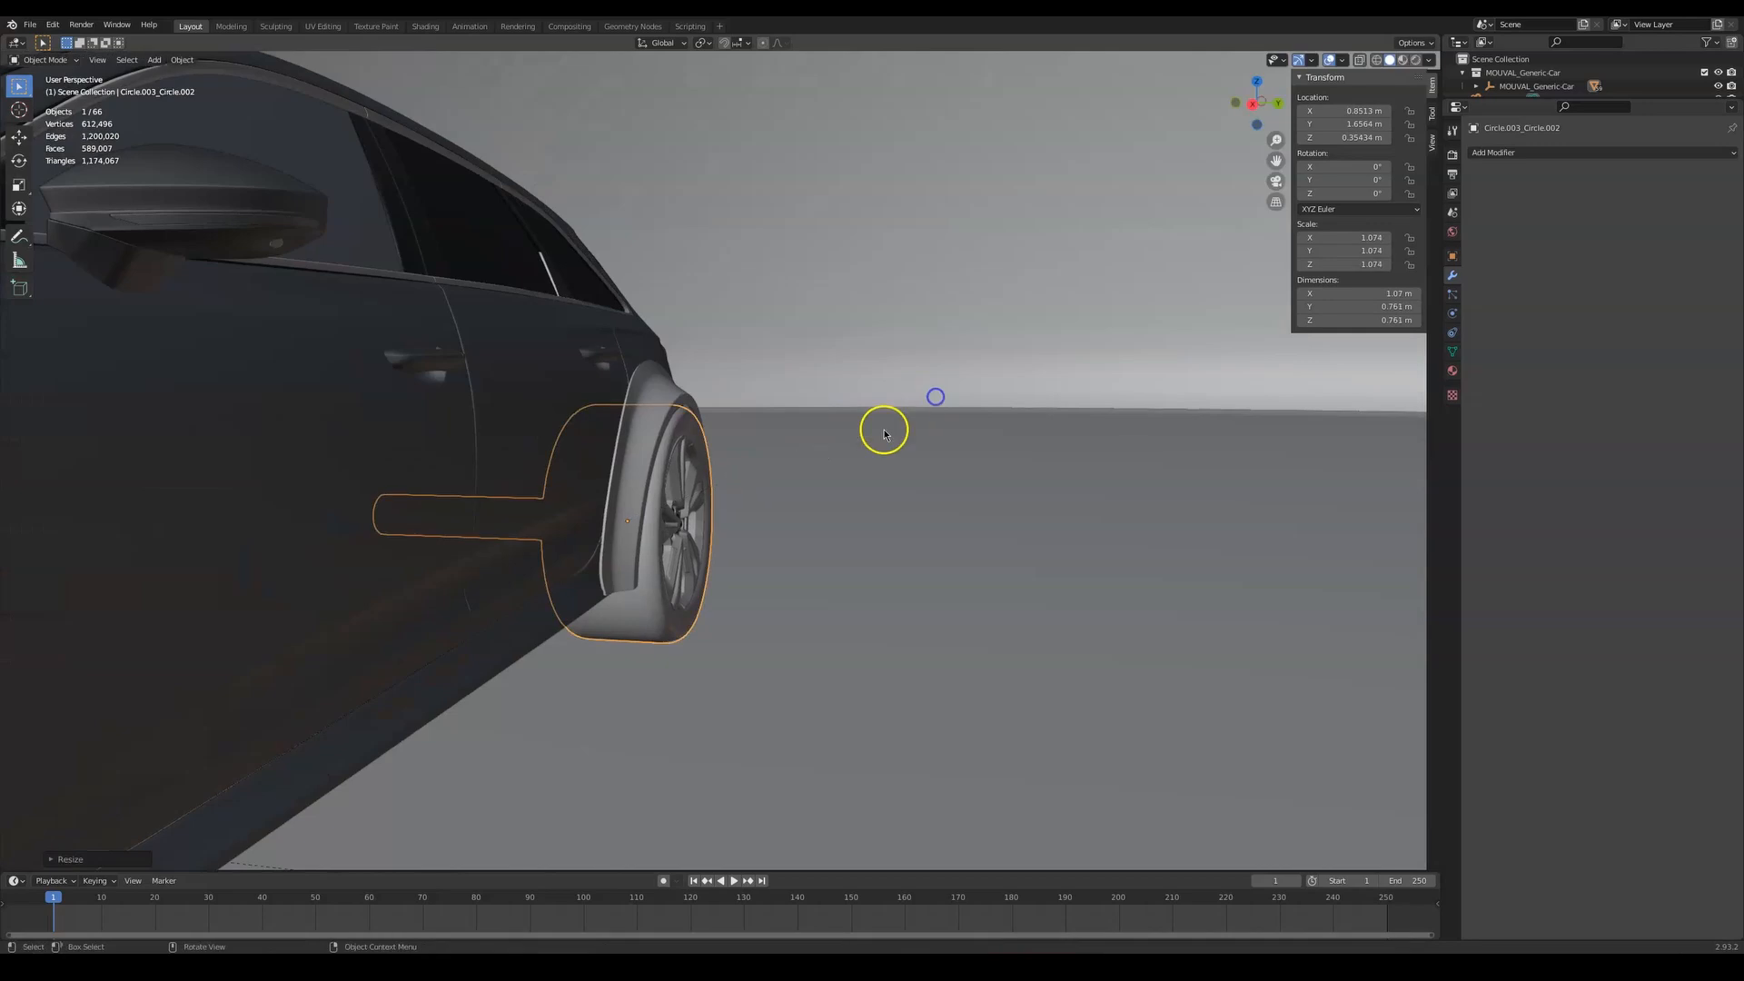
# Shift the rear wheel to about X 0.833 m and Z 0.375 m, and adjust its uniform scale to about 1.054
pyautogui.press('g')
pyautogui.press('x')
pyautogui.click(824, 435)
pyautogui.moveTo(721, 449); pyautogui.dragTo(778, 369, button='middle')
pyautogui.press('g')
pyautogui.press('z')
pyautogui.click(619, 374)
pyautogui.press('s')
pyautogui.click(773, 376)
pyautogui.press('a')
pyautogui.press('a')
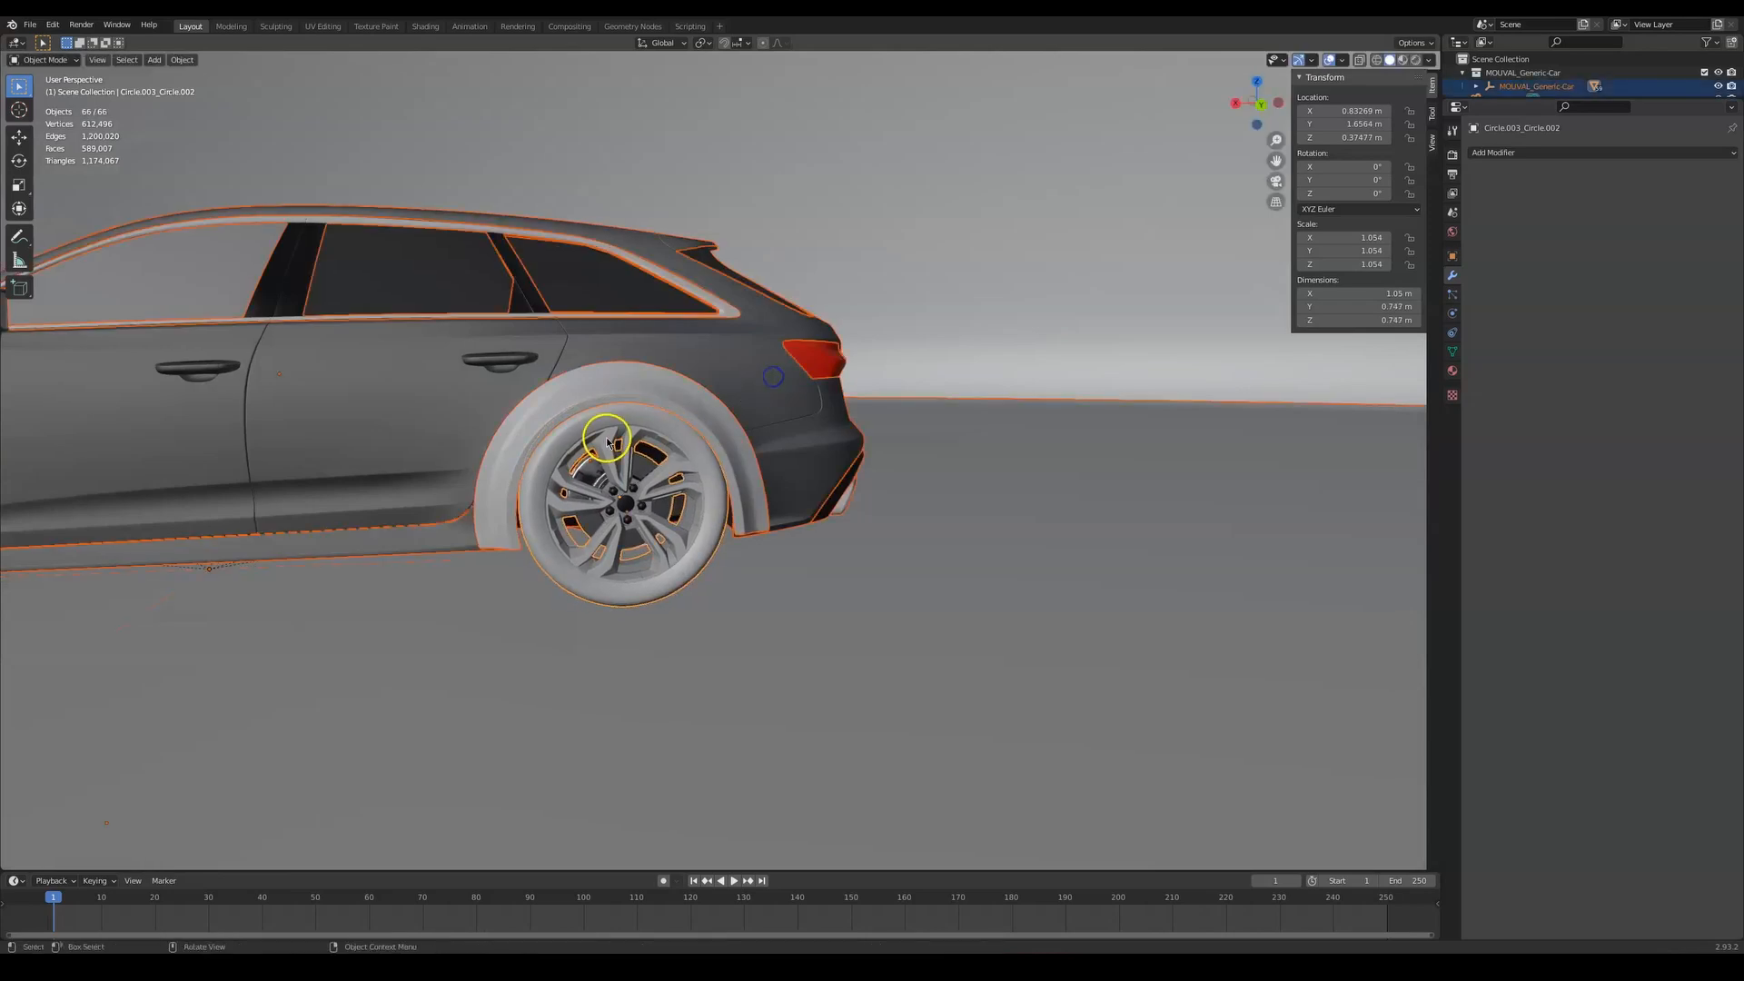
pyautogui.moveTo(608, 440); pyautogui.dragTo(809, 493, button='middle')
pyautogui.scroll(-3, 672, 465)
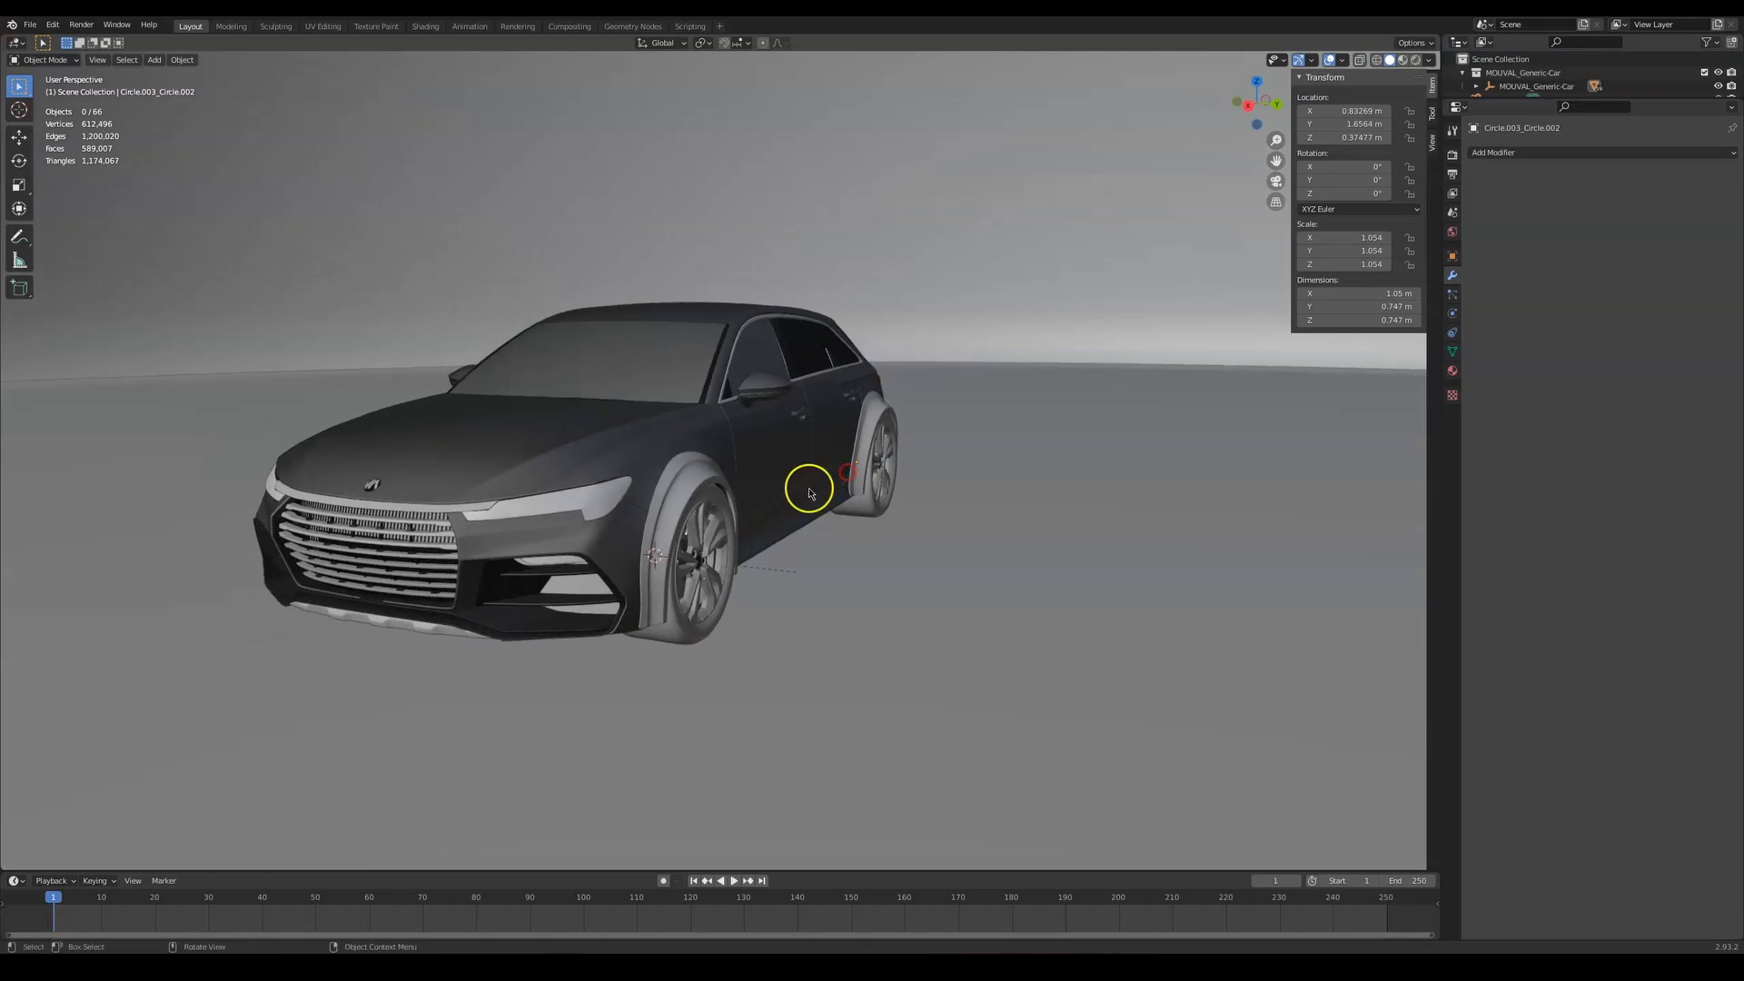
pyautogui.hotkey('shift', 'a')
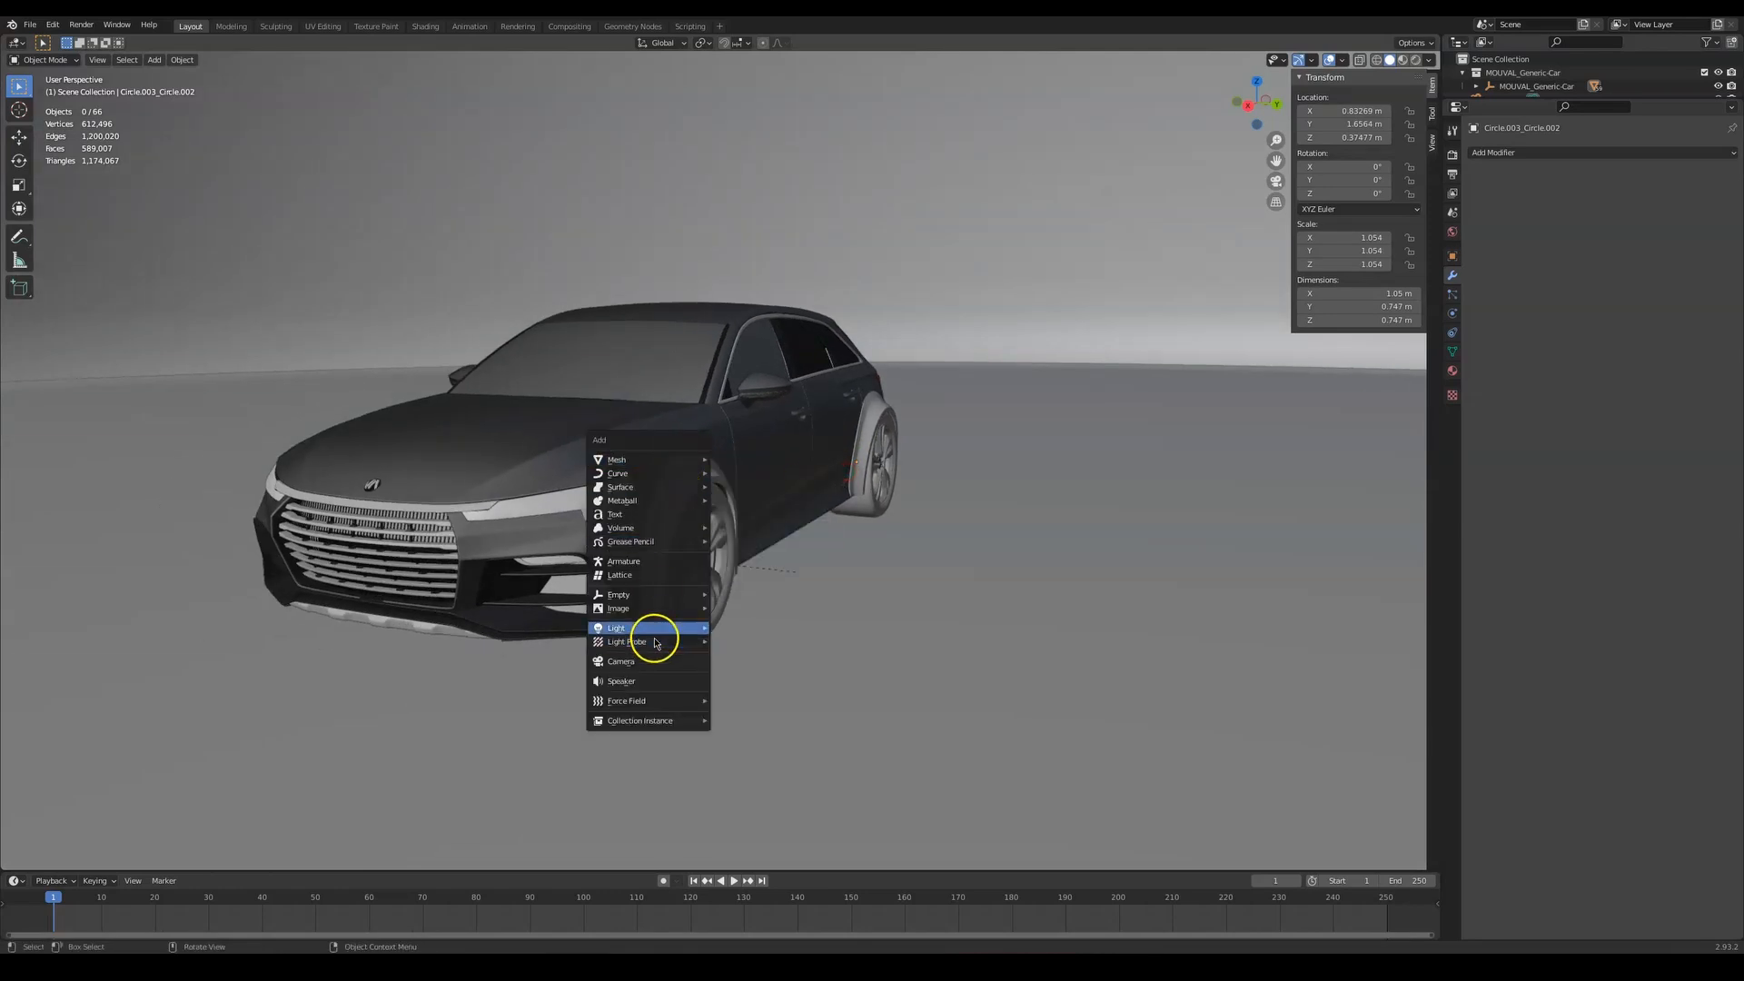
pyautogui.moveTo(651, 598)
pyautogui.click(769, 599)
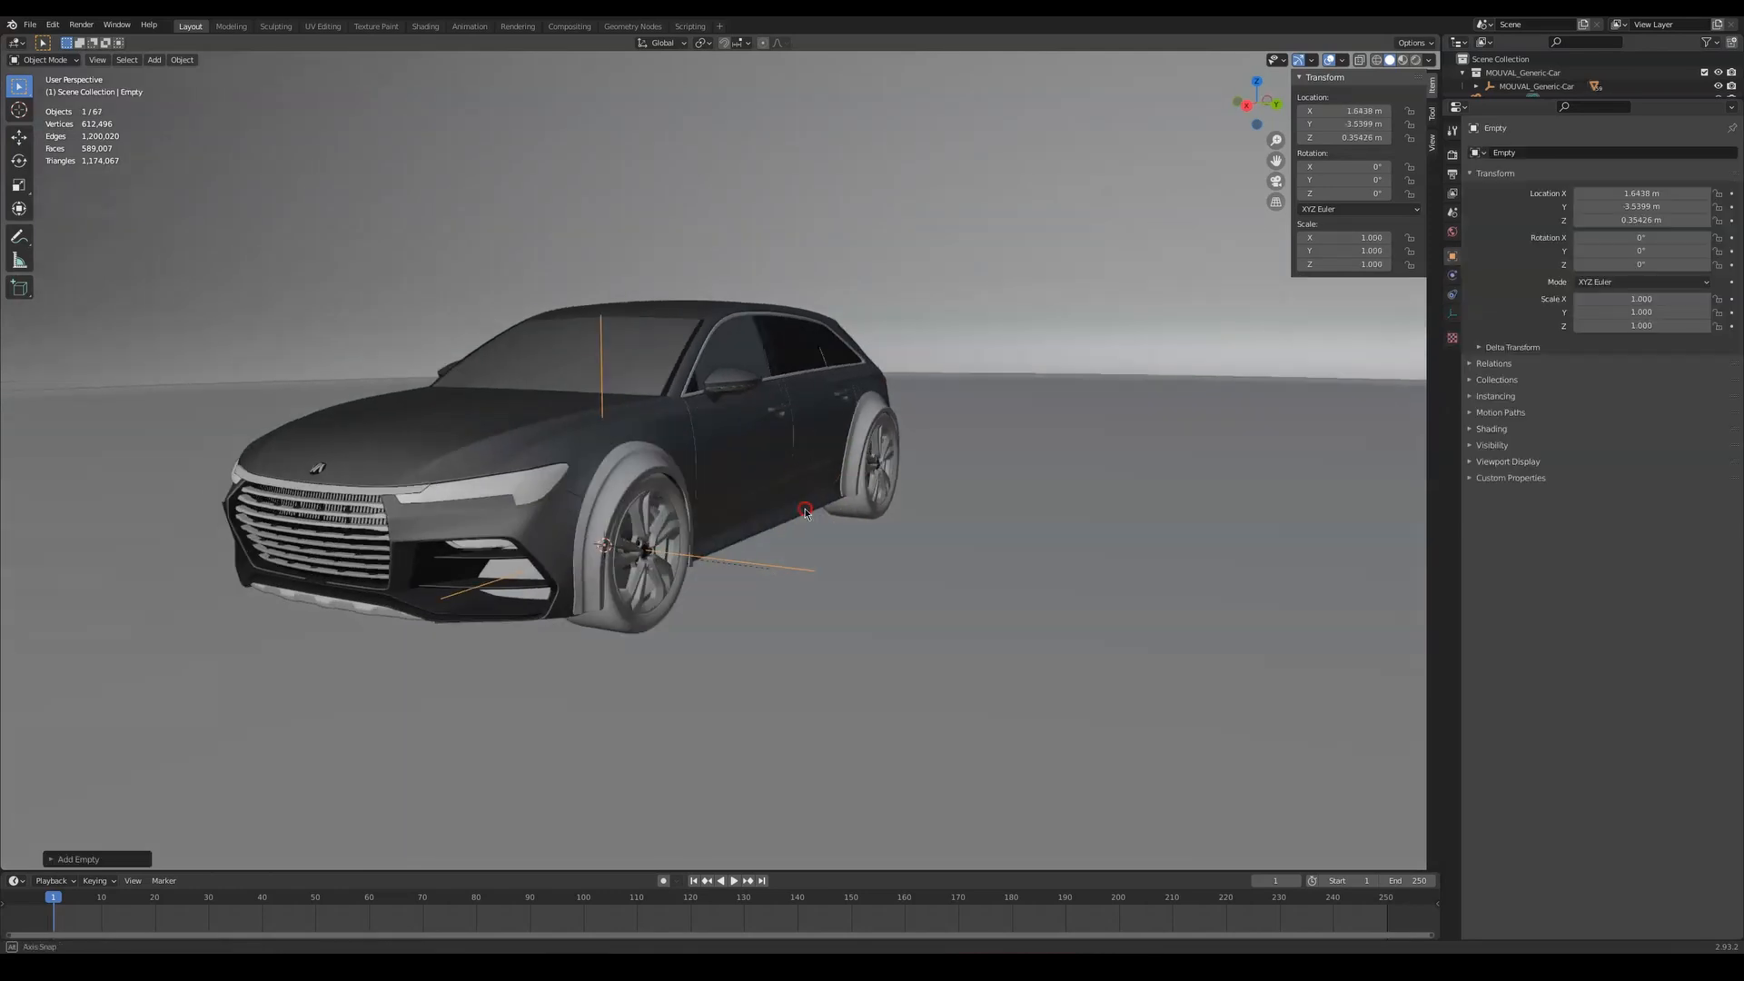
pyautogui.moveTo(769, 599); pyautogui.dragTo(786, 540, button='middle')
pyautogui.hotkey('alt', 'g')
pyautogui.moveTo(727, 662); pyautogui.dragTo(970, 620, button='middle')
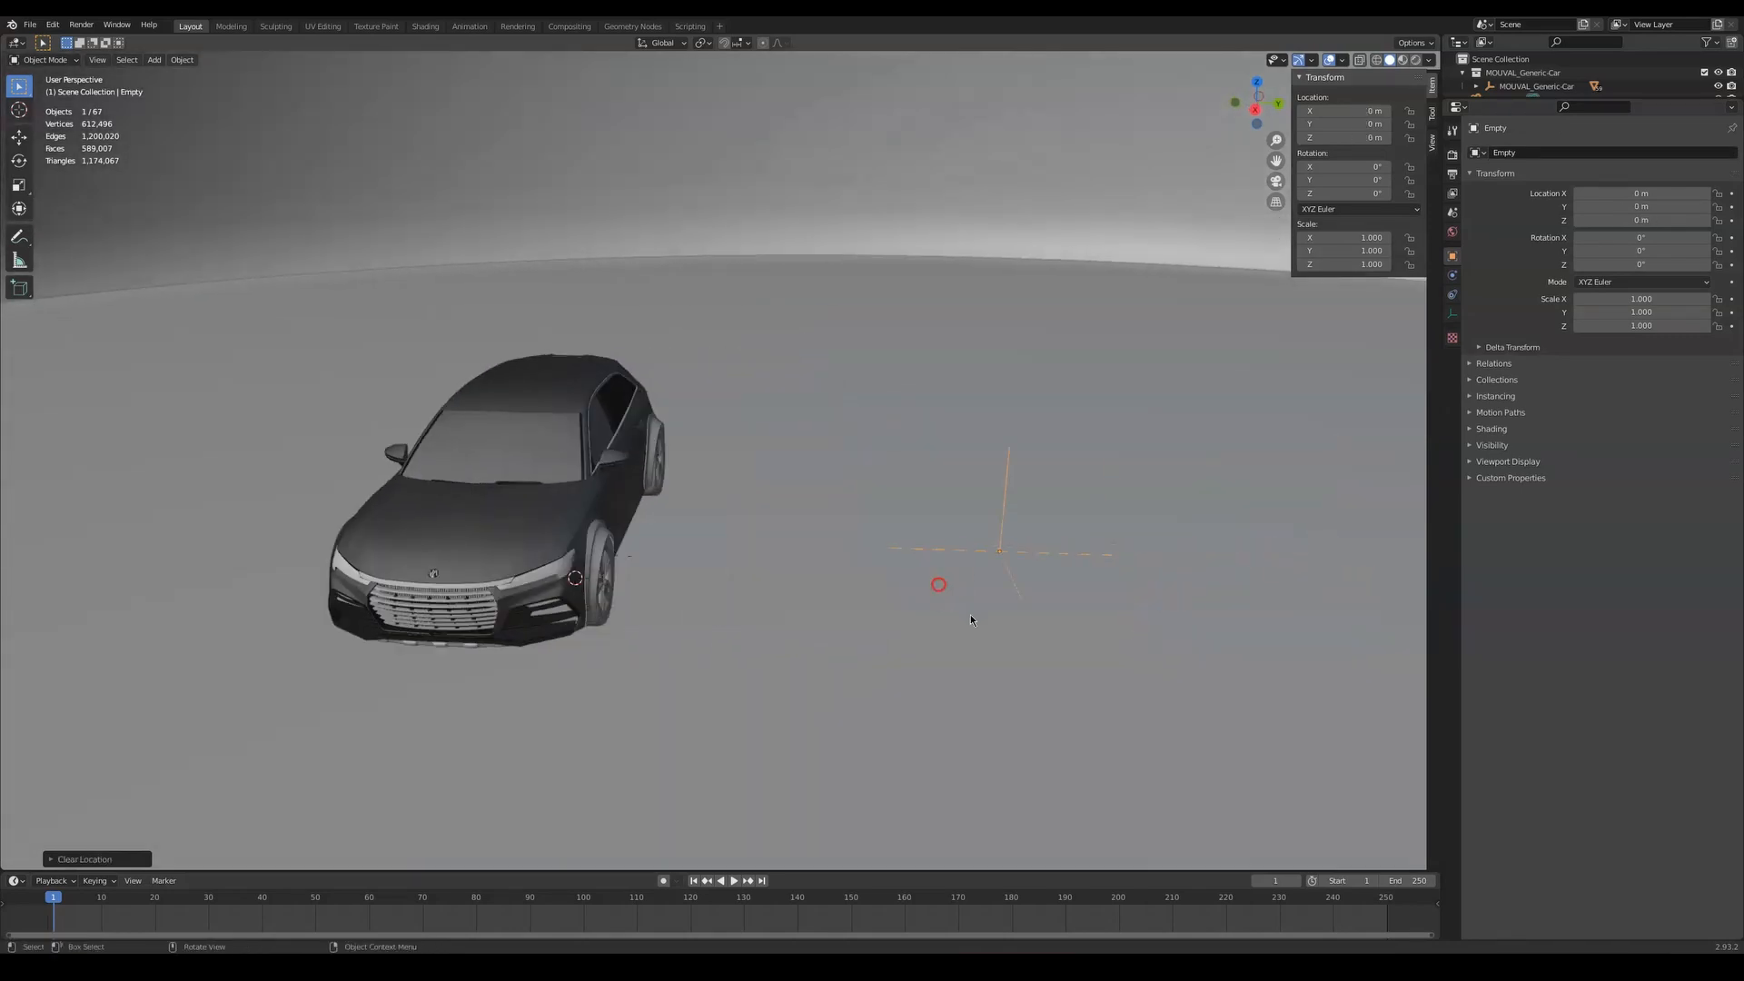
pyautogui.click(1503, 86)
pyautogui.click(1005, 476)
pyautogui.press('Delete')
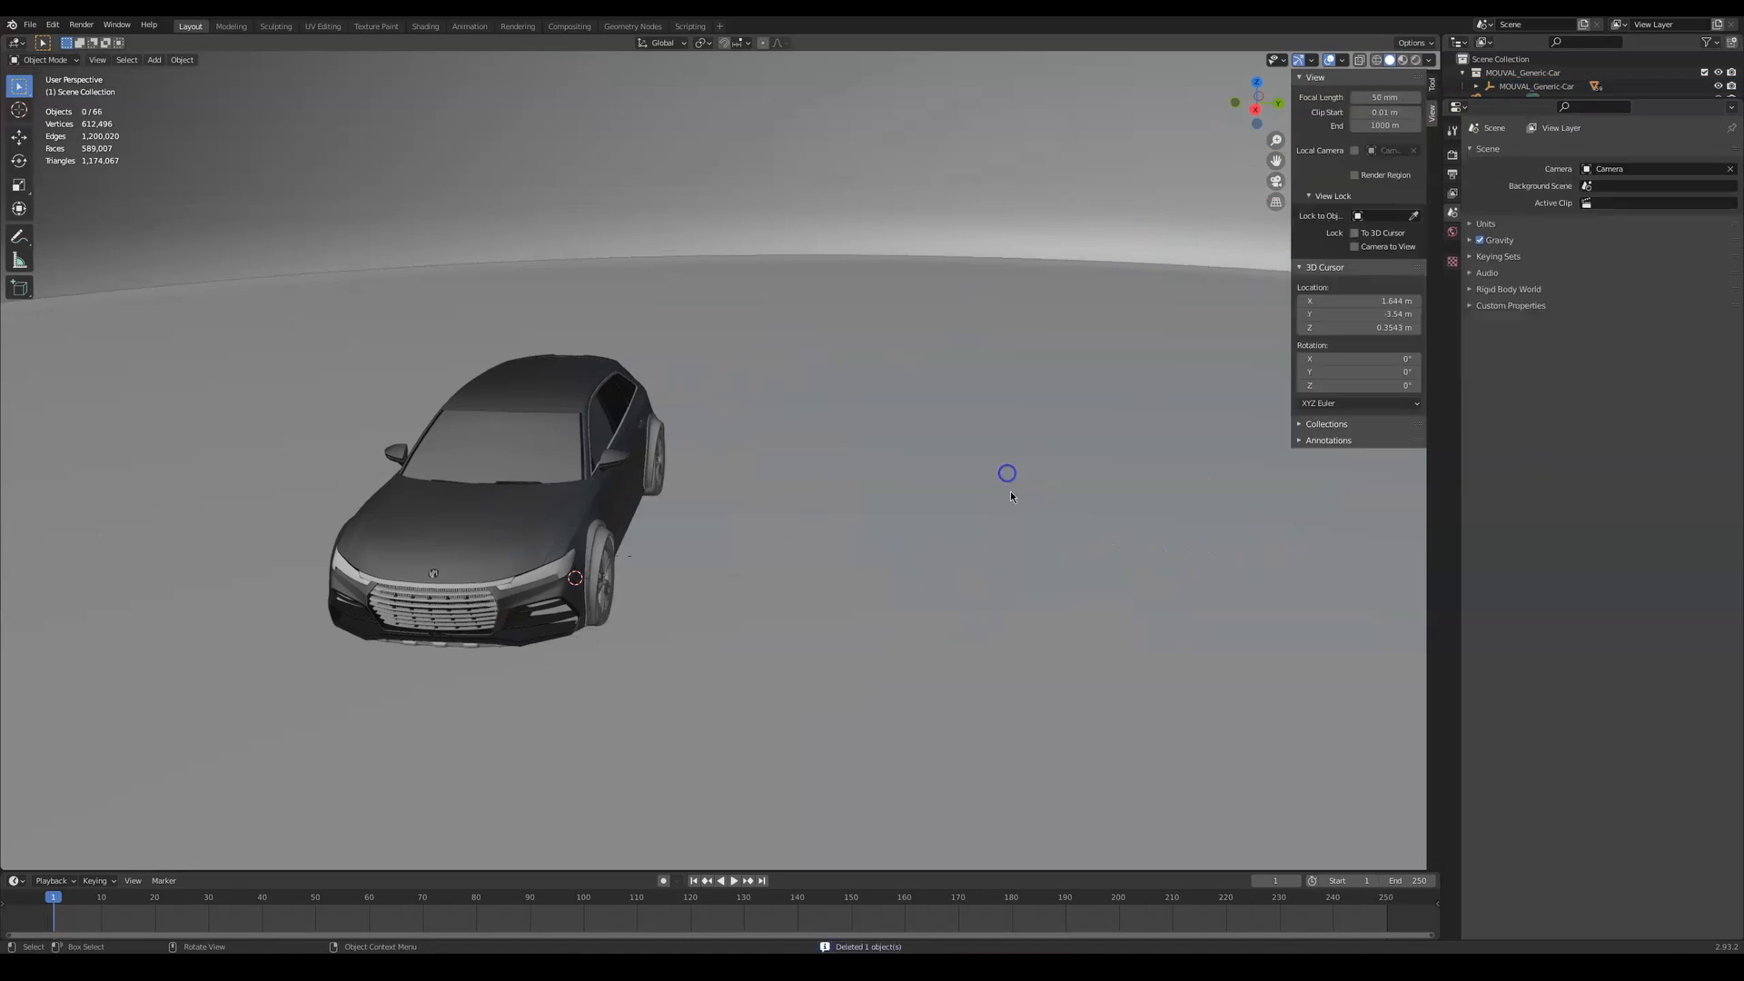
# Add a Mirror modifier on the X axis to the front flare with MOUVAL_Generic-Car as mirror object, and select the rear flare
pyautogui.click(1503, 85)
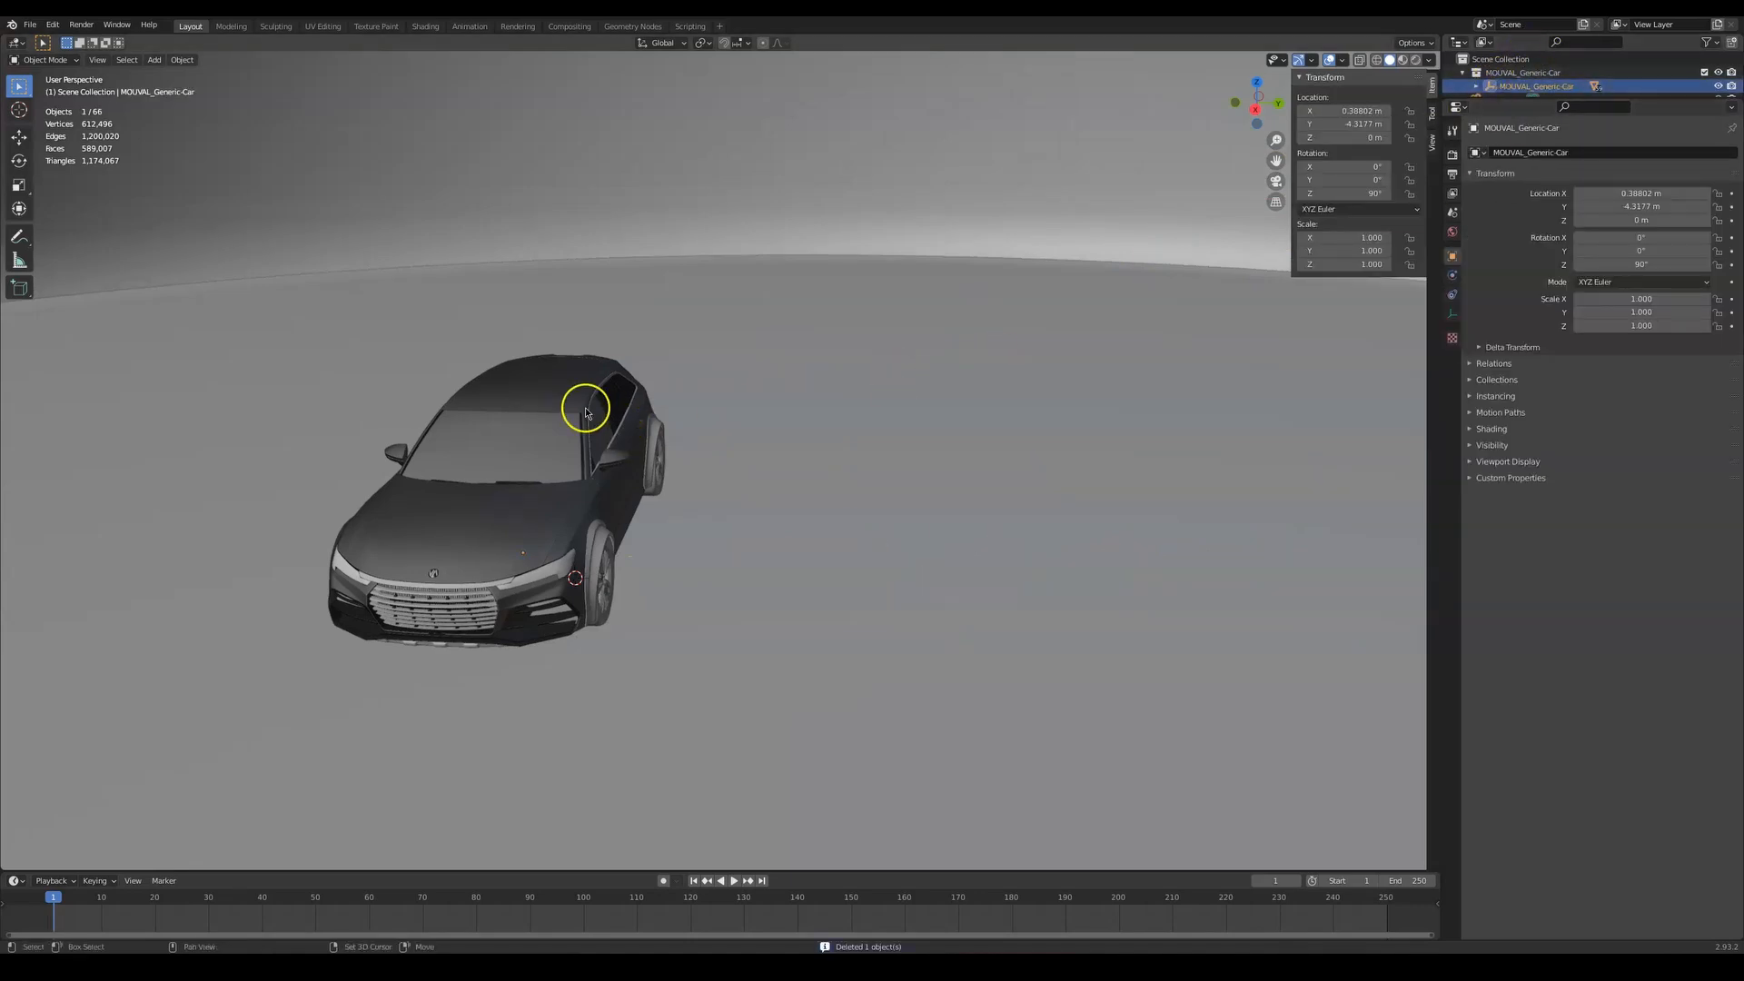
pyautogui.moveTo(584, 402); pyautogui.dragTo(795, 409, button='middle')
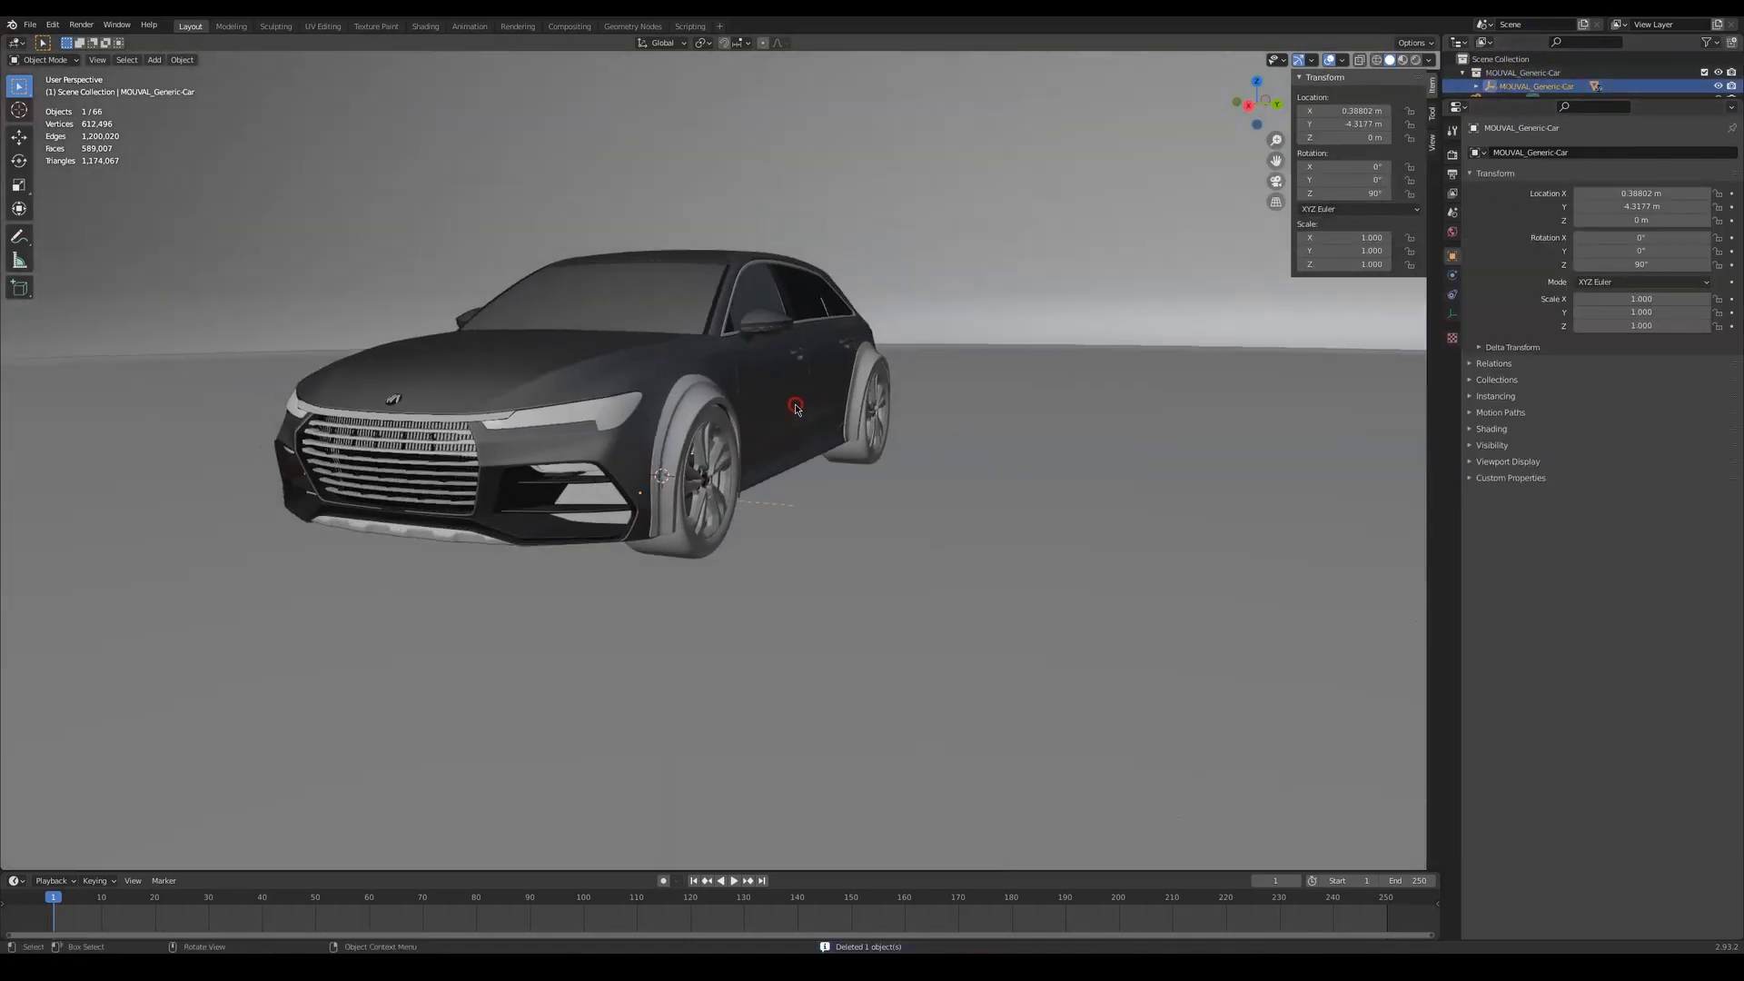
pyautogui.click(699, 405)
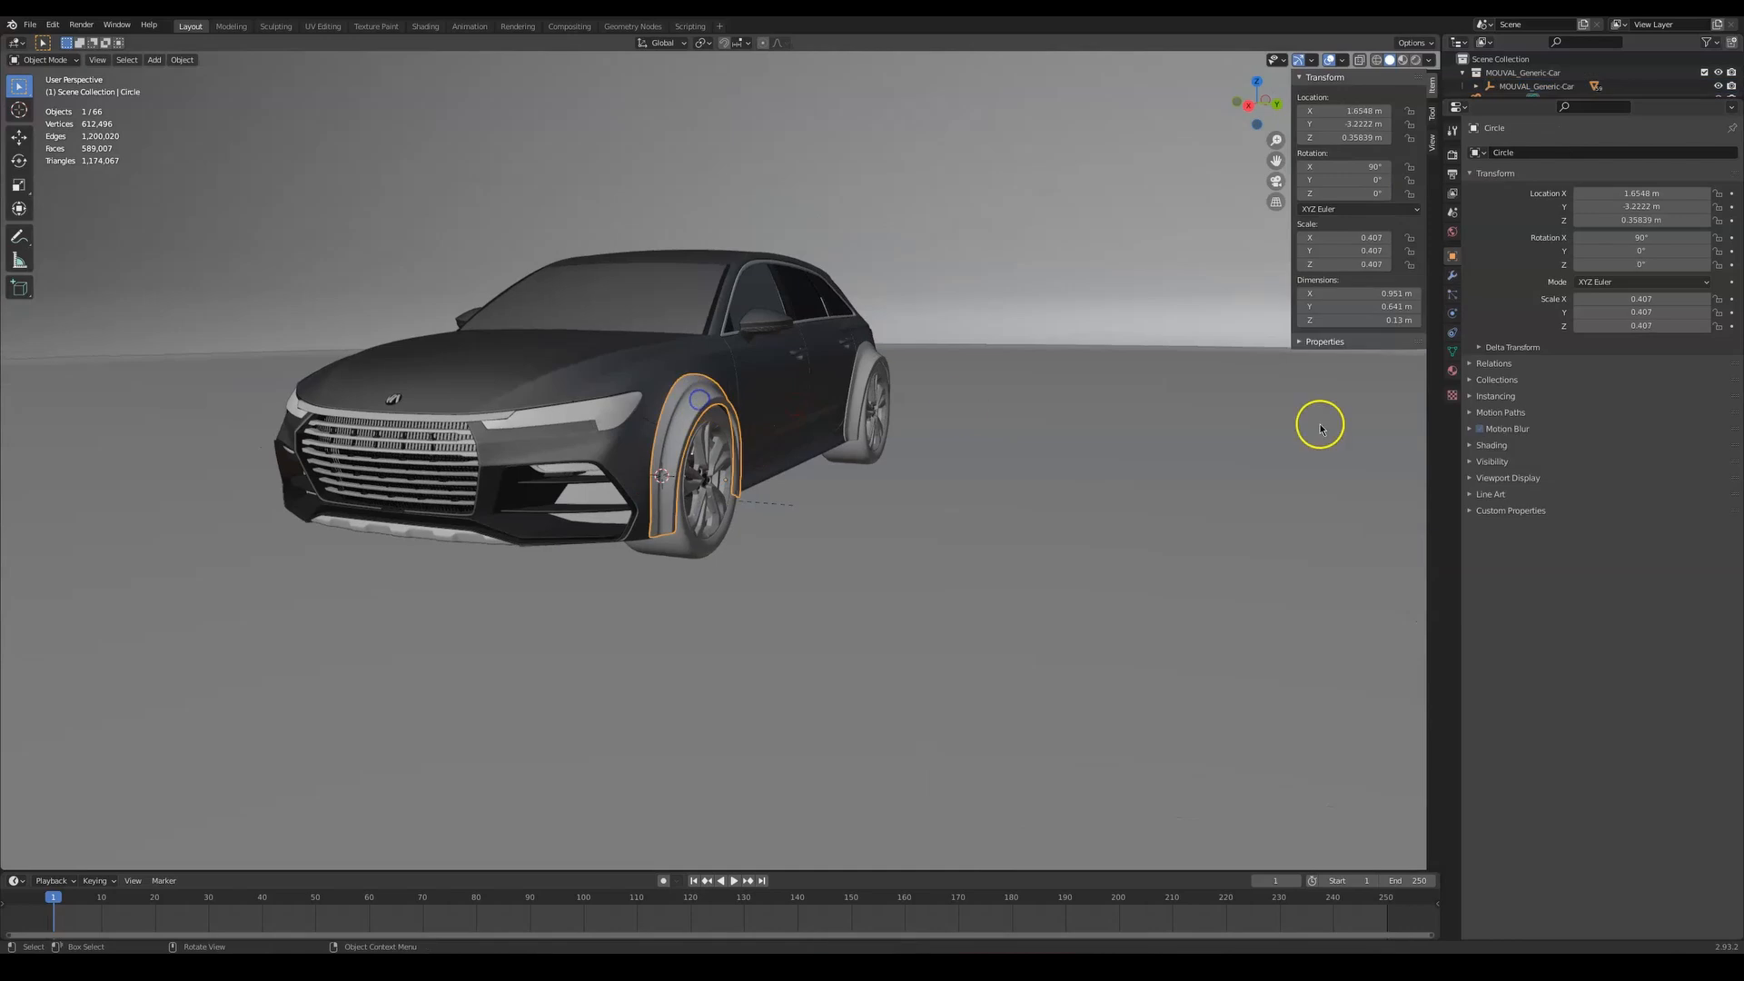
pyautogui.click(1451, 276)
pyautogui.click(1504, 184)
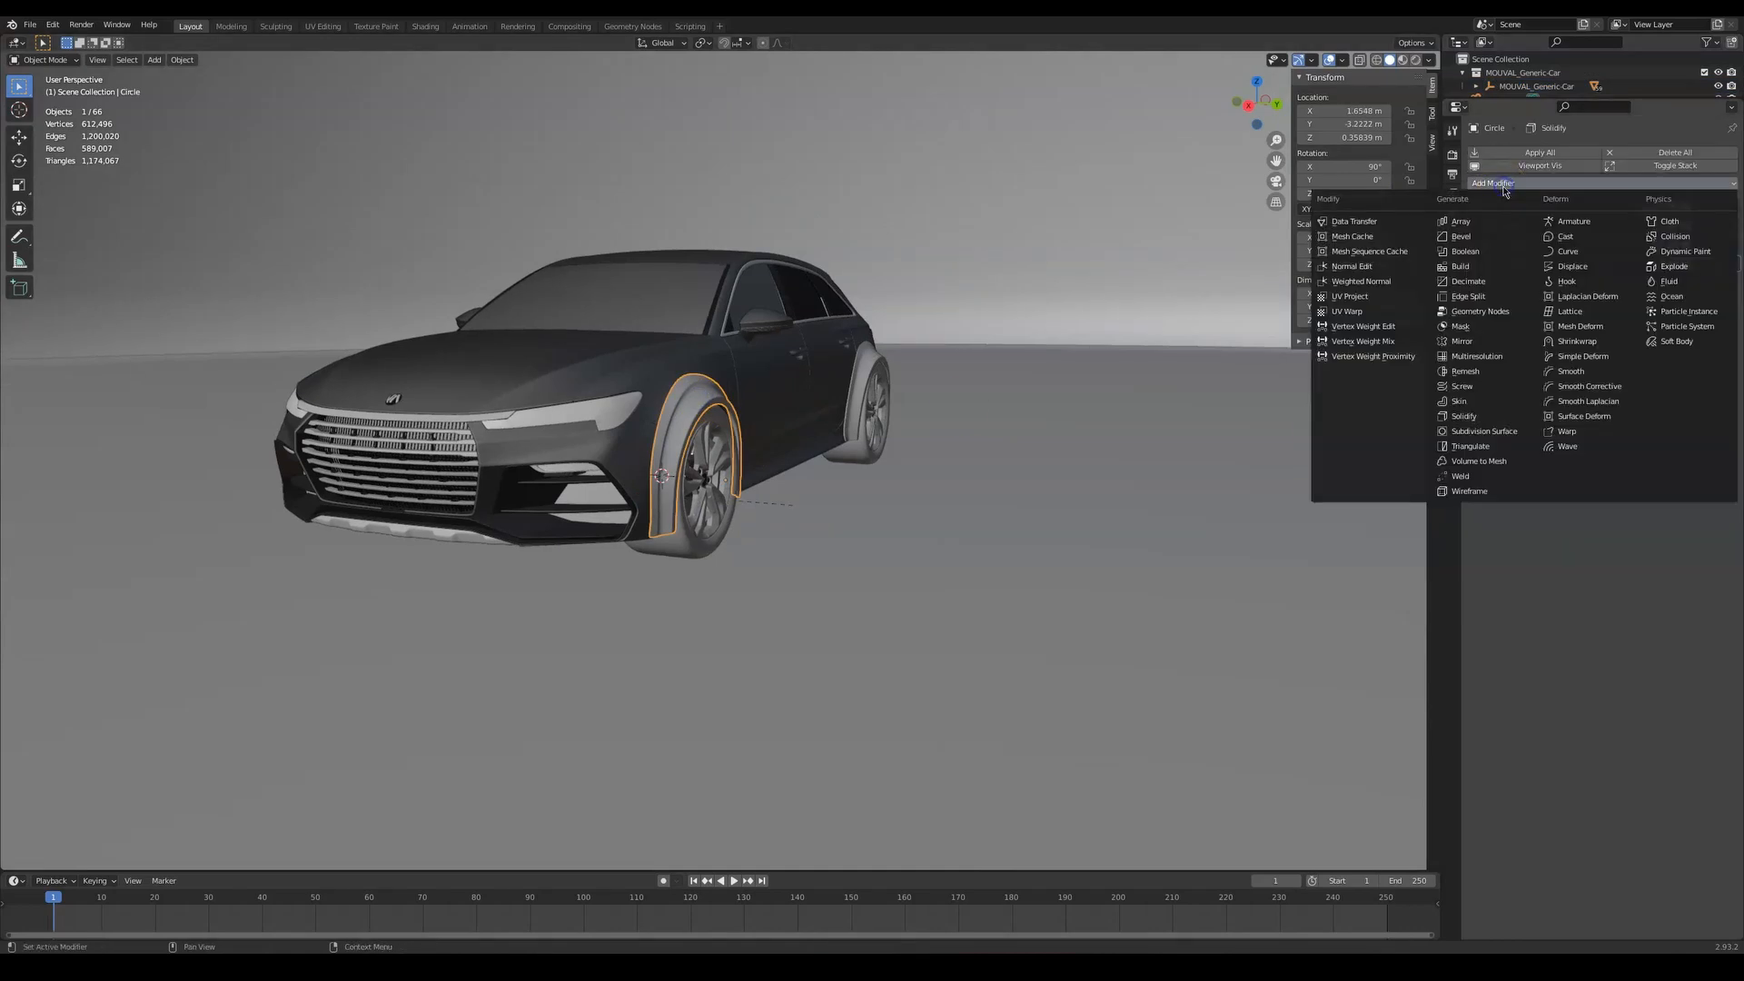
pyautogui.click(1464, 340)
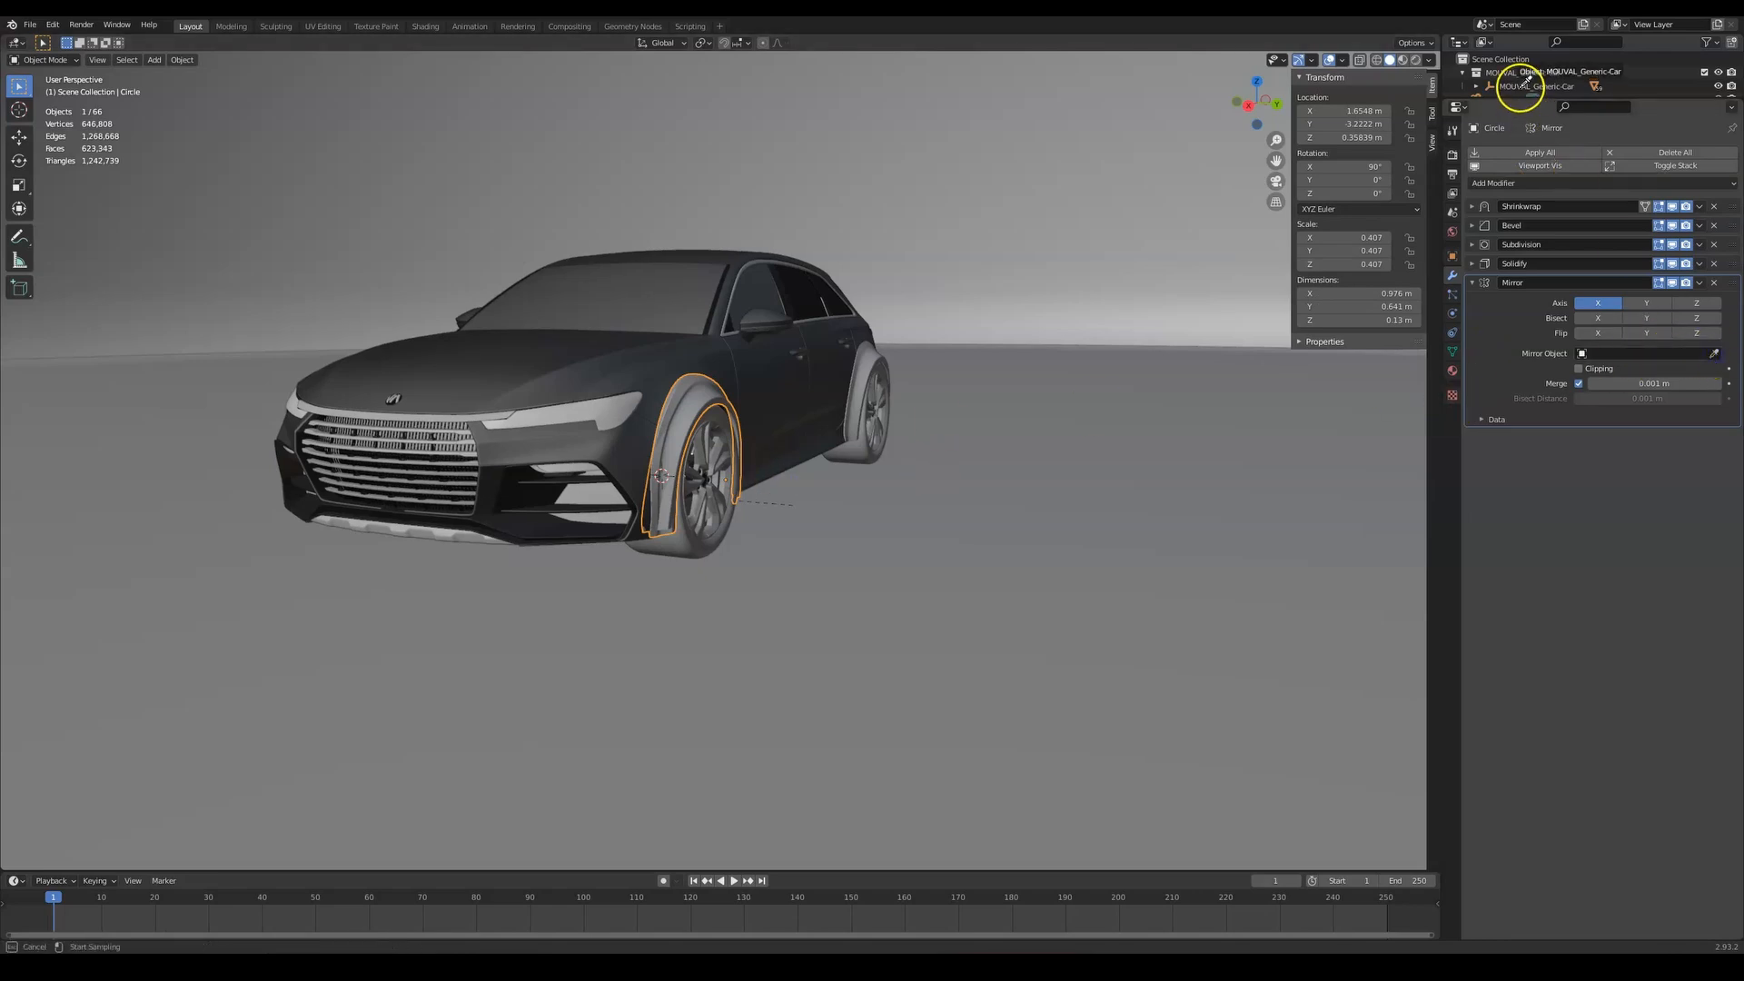
pyautogui.click(1521, 84)
pyautogui.moveTo(689, 280); pyautogui.dragTo(975, 478, button='middle')
pyautogui.moveTo(1121, 390); pyautogui.dragTo(848, 436, button='middle')
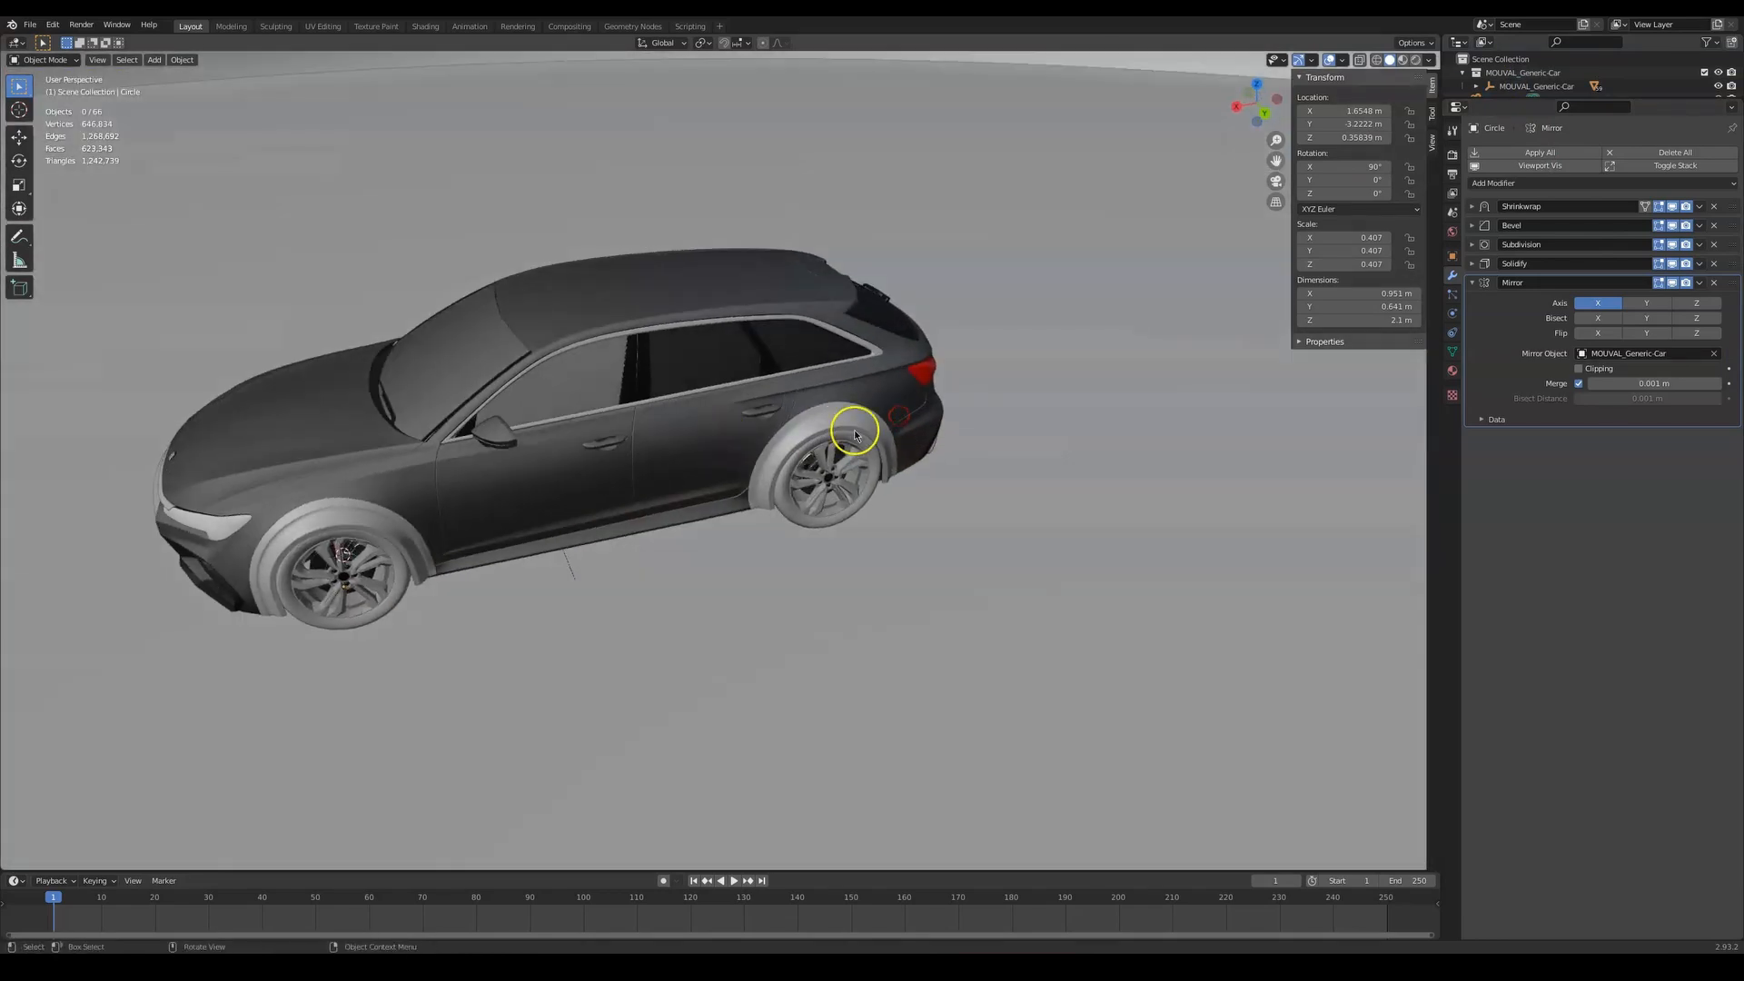
pyautogui.click(851, 444)
pyautogui.click(1495, 183)
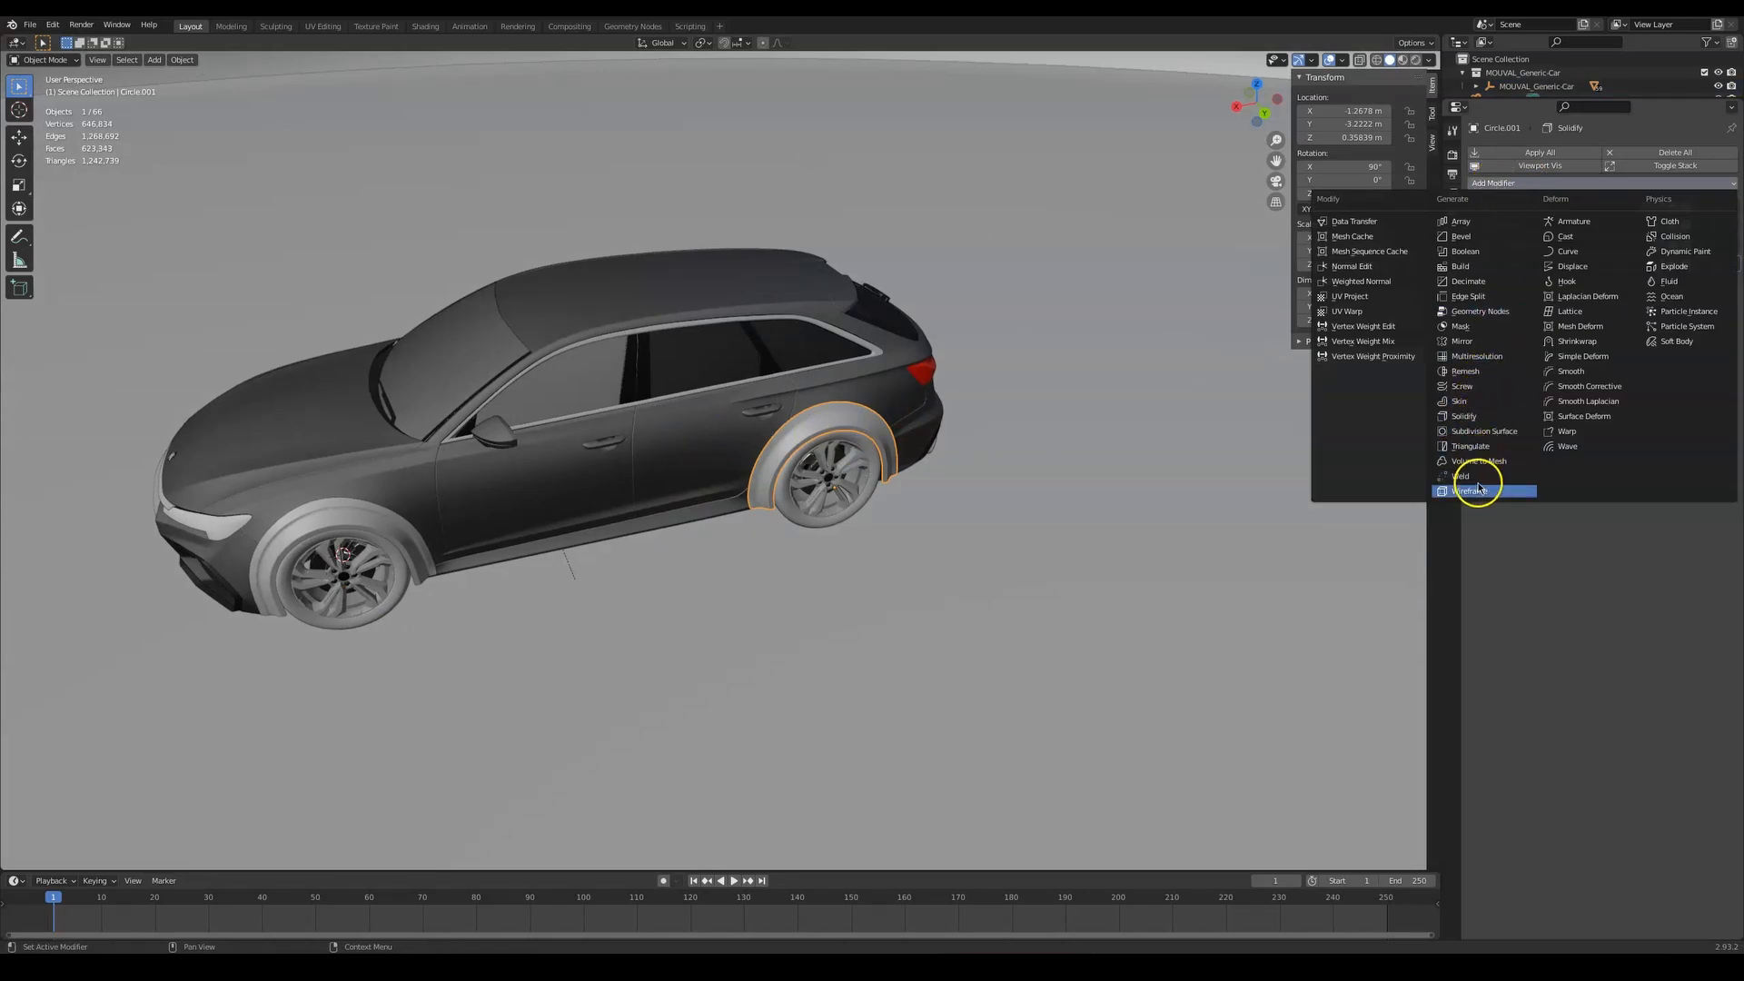
pyautogui.click(1477, 356)
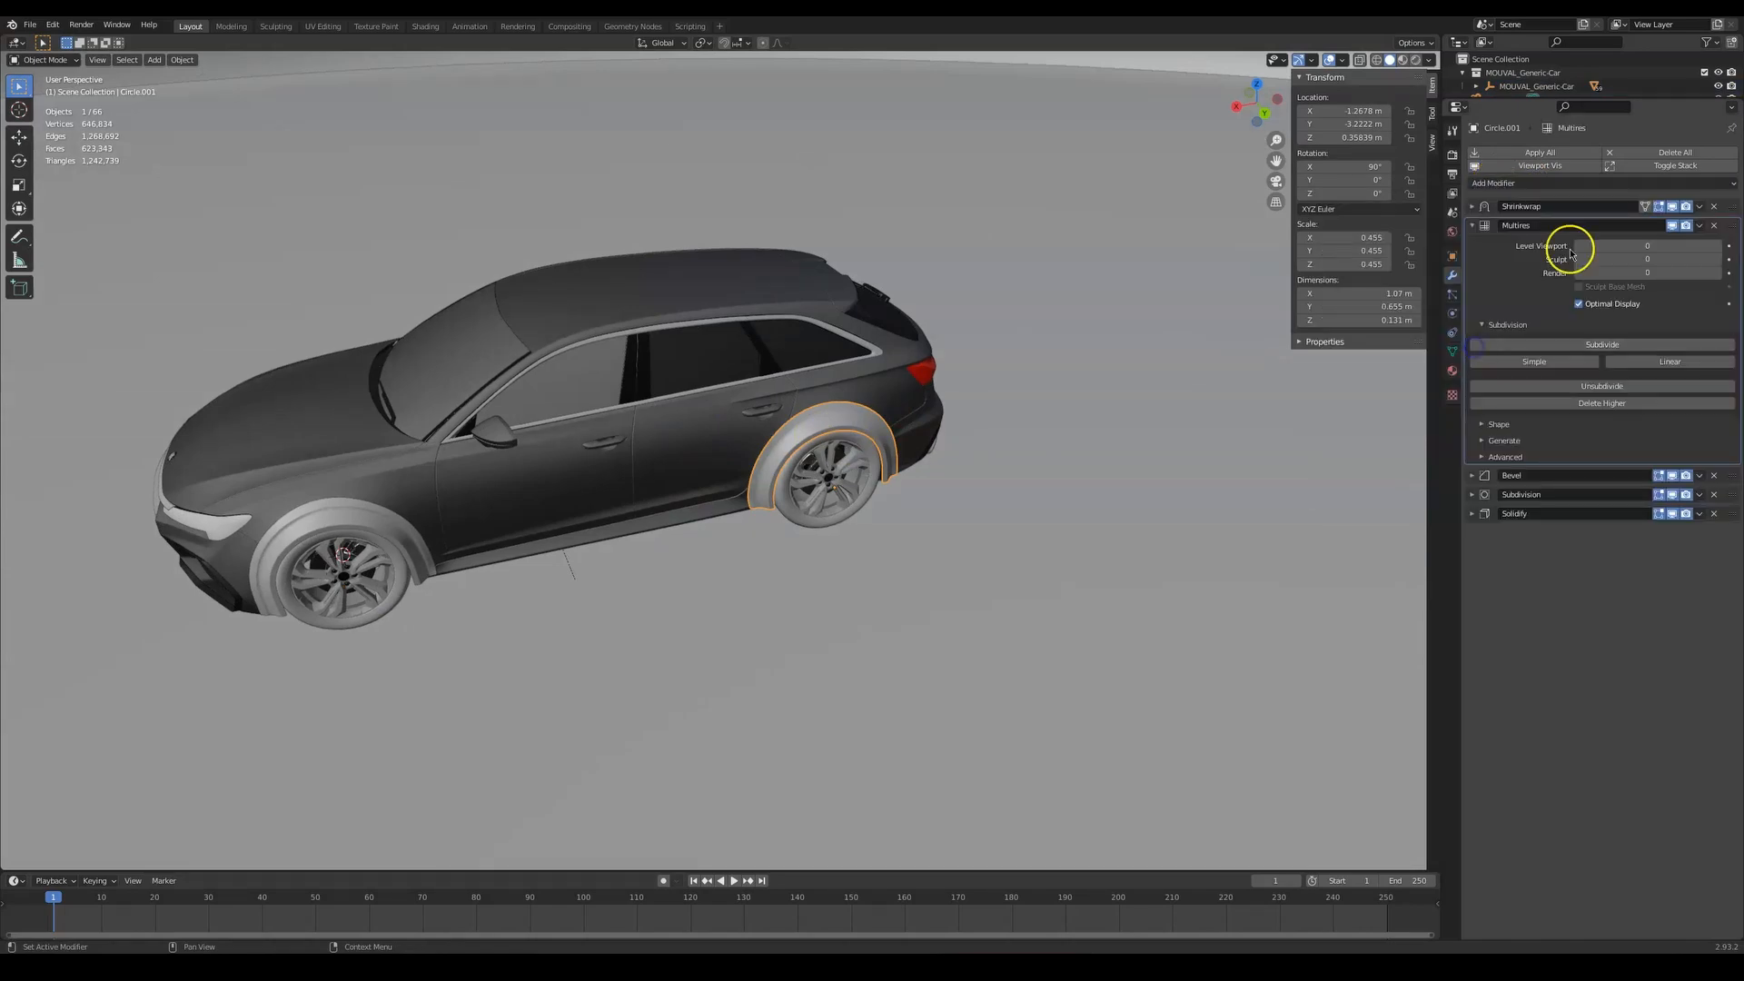
pyautogui.click(1714, 226)
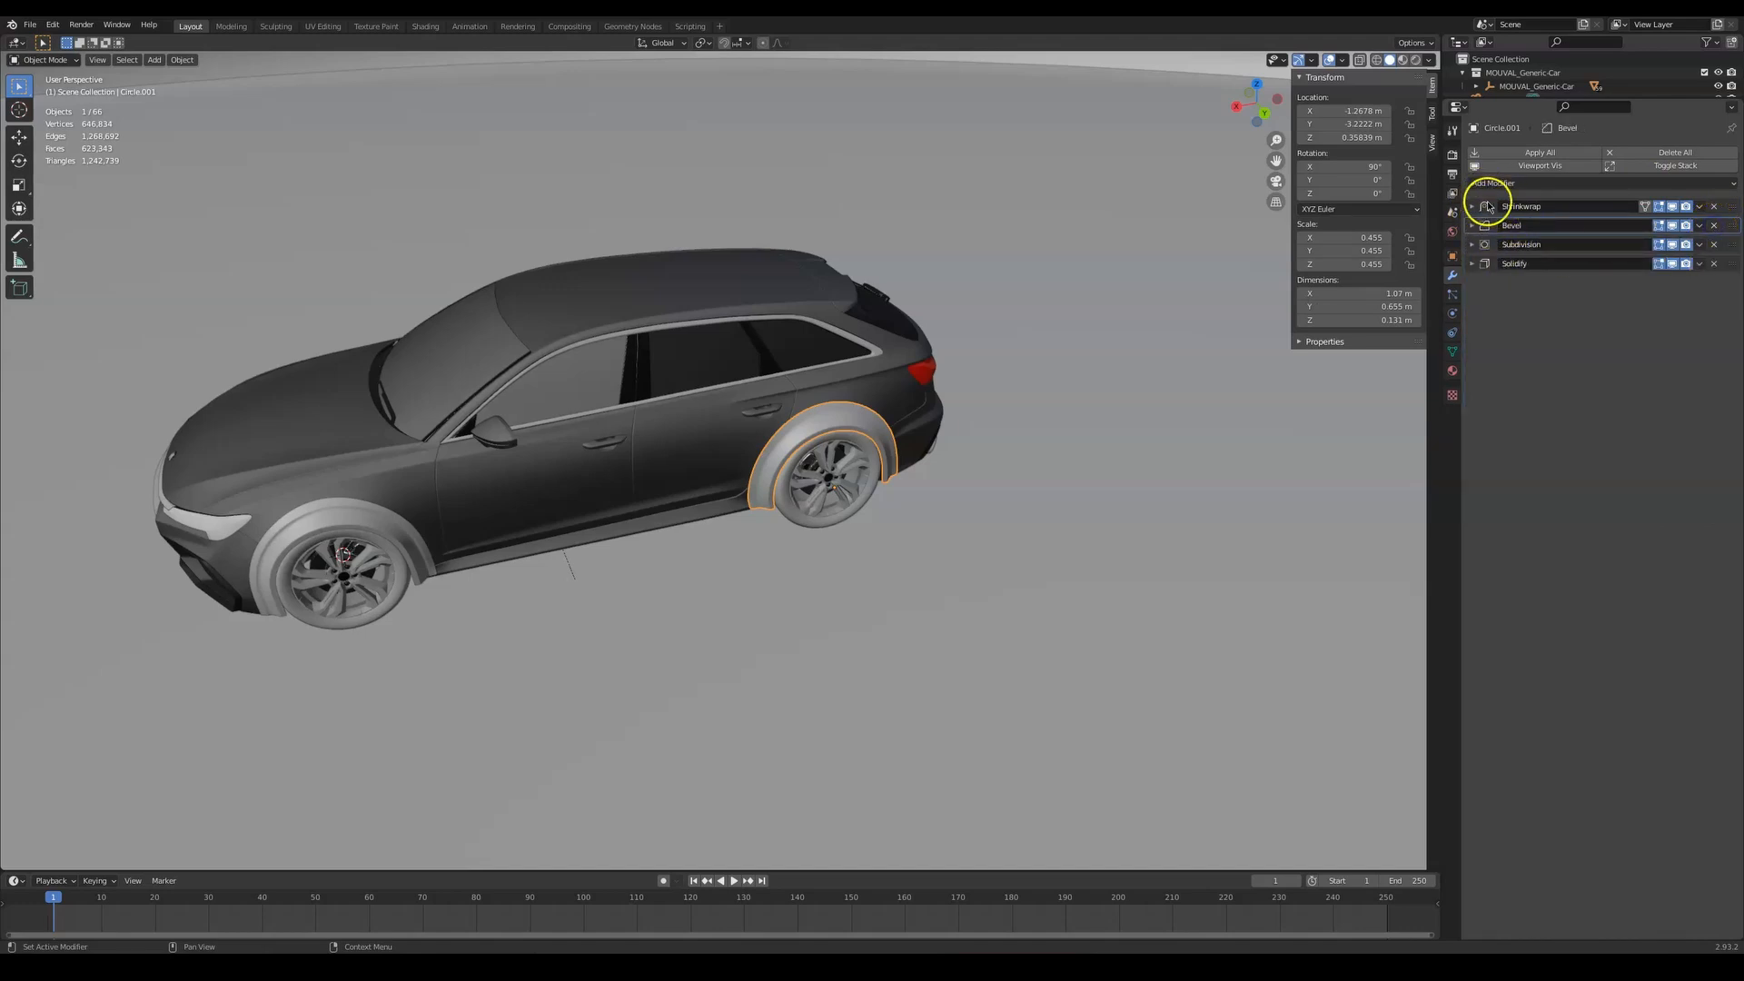
# Add a Mirror modifier to the rear flare, using MOUVAL_Generic-Car as the mirror object
pyautogui.click(1494, 184)
pyautogui.click(1490, 343)
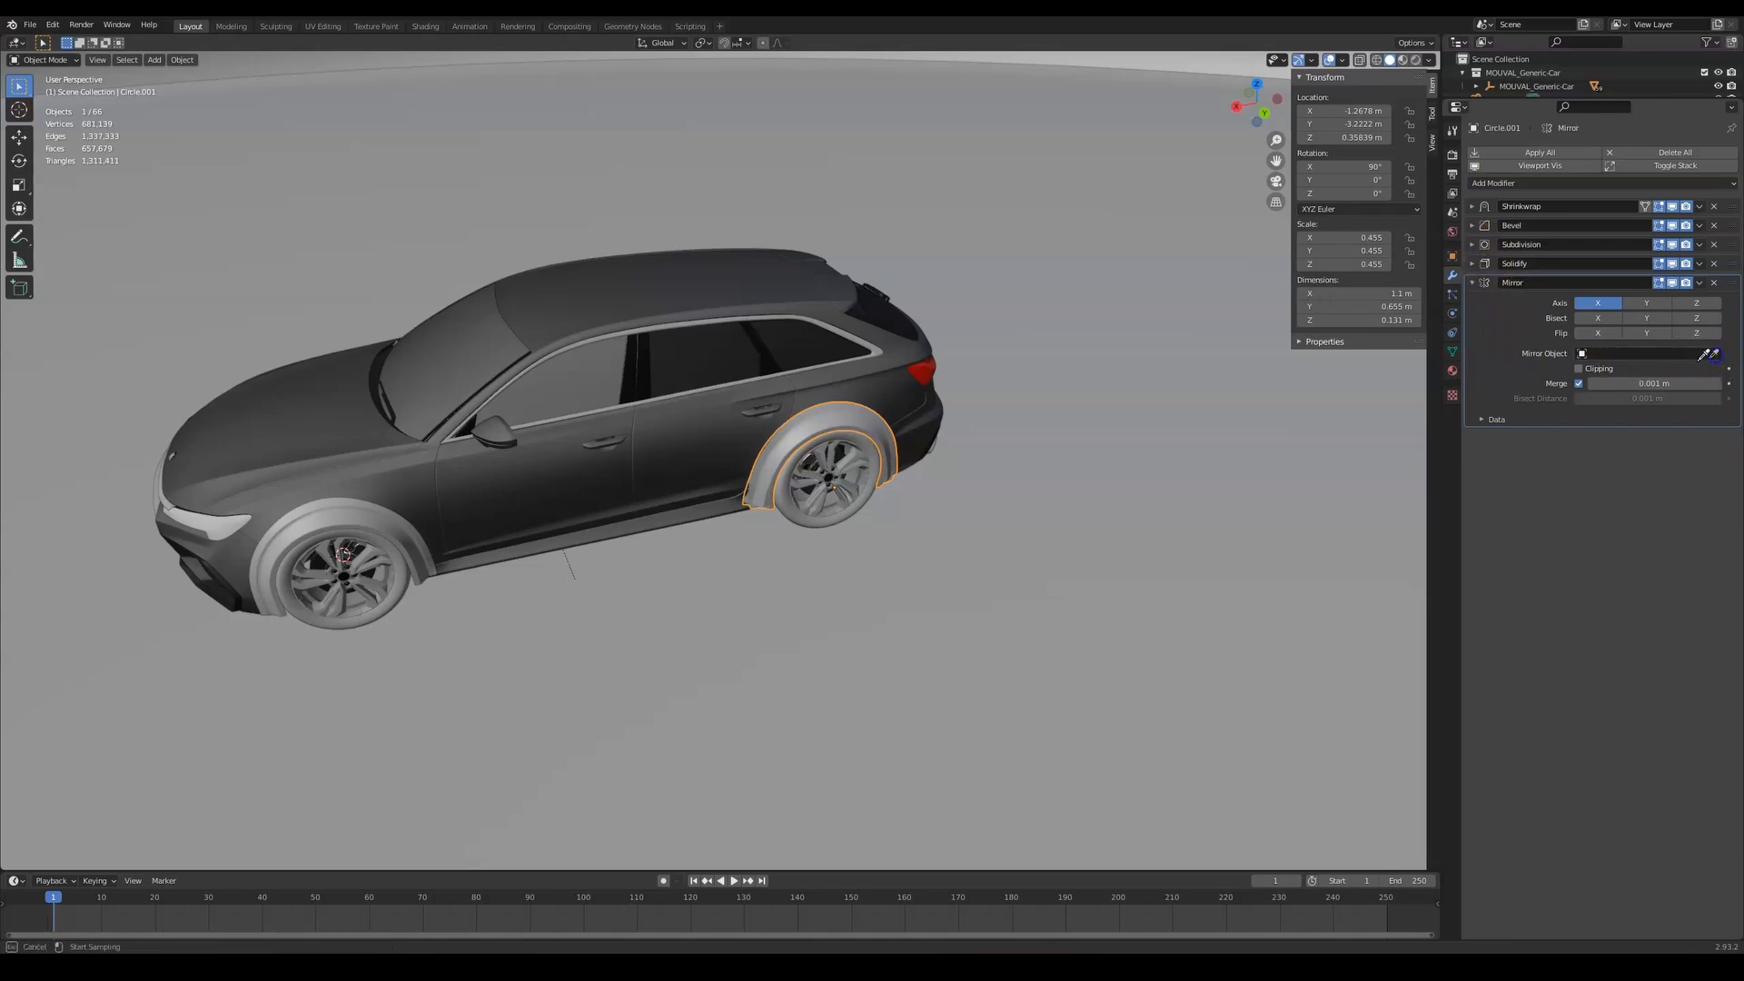
pyautogui.click(1512, 86)
pyautogui.moveTo(1045, 290); pyautogui.dragTo(748, 276, button='middle')
pyautogui.hotkey('alt', 'a')
pyautogui.moveTo(863, 327); pyautogui.dragTo(841, 268, button='middle')
# Move both wheels on the car's opposite side outward along X, bringing the rear one to about -0.86 m
pyautogui.moveTo(742, 434); pyautogui.dragTo(506, 564, button='middle')
pyautogui.click(506, 564)
pyautogui.moveTo(700, 323); pyautogui.dragTo(817, 589, button='middle')
pyautogui.click(817, 588)
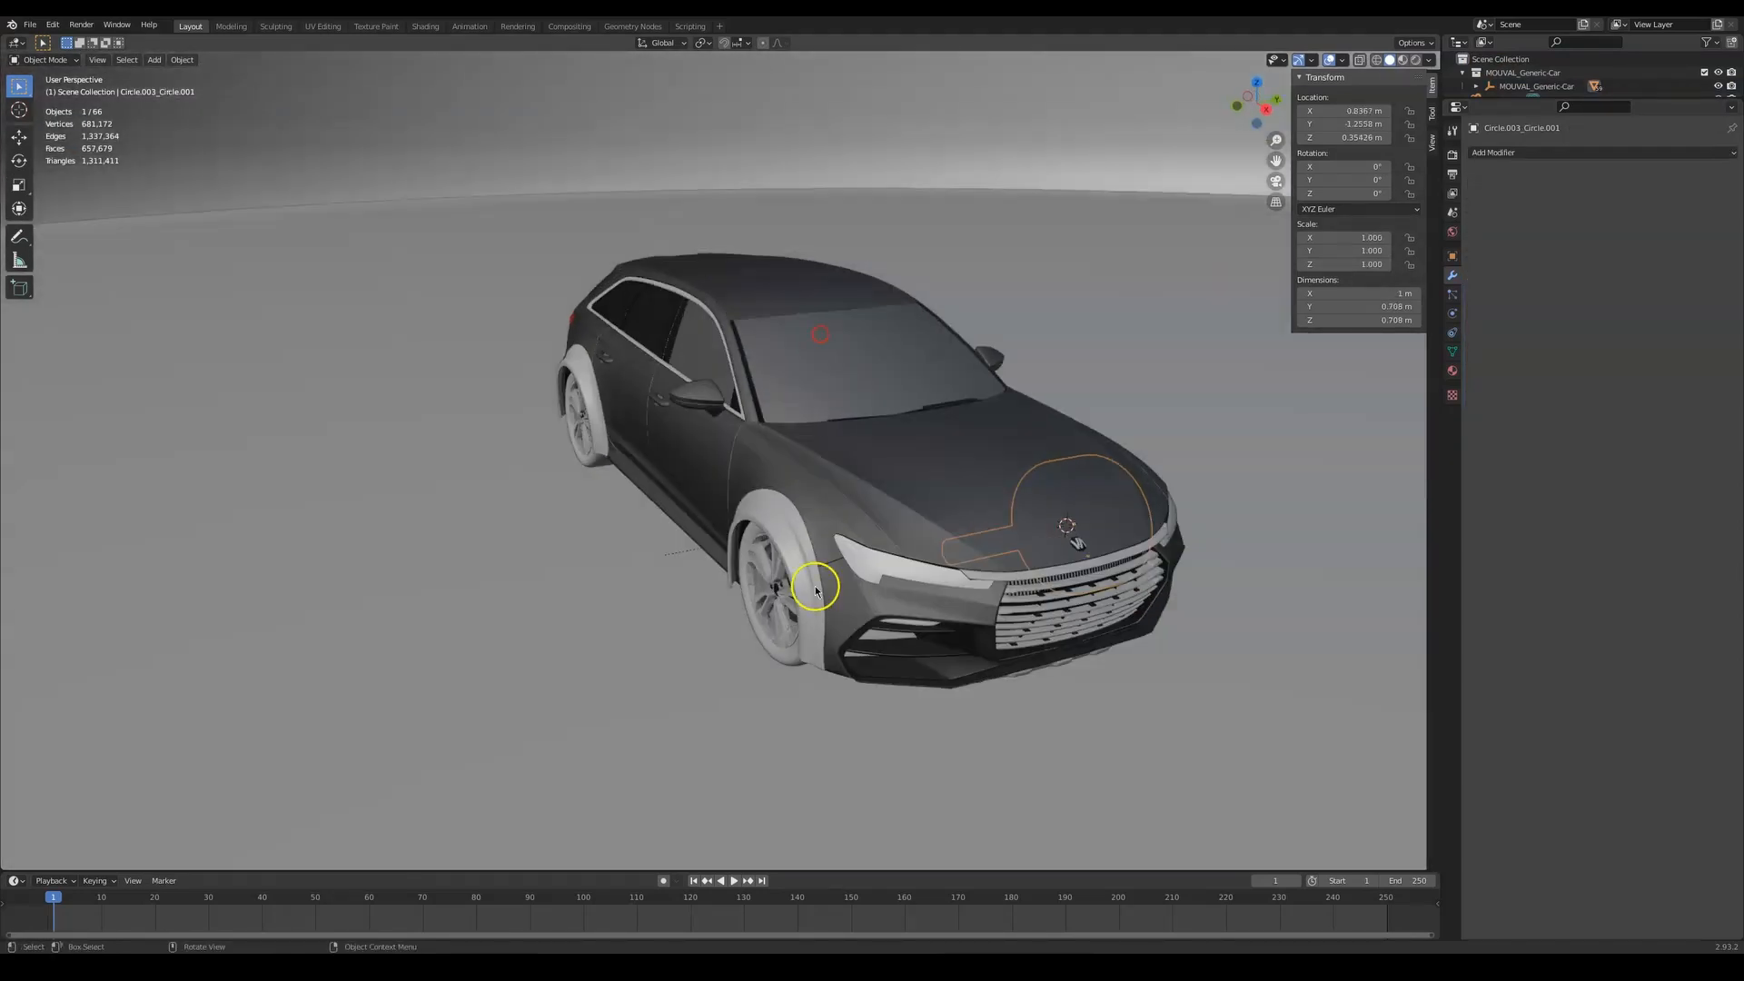
pyautogui.press('g')
pyautogui.press('x')
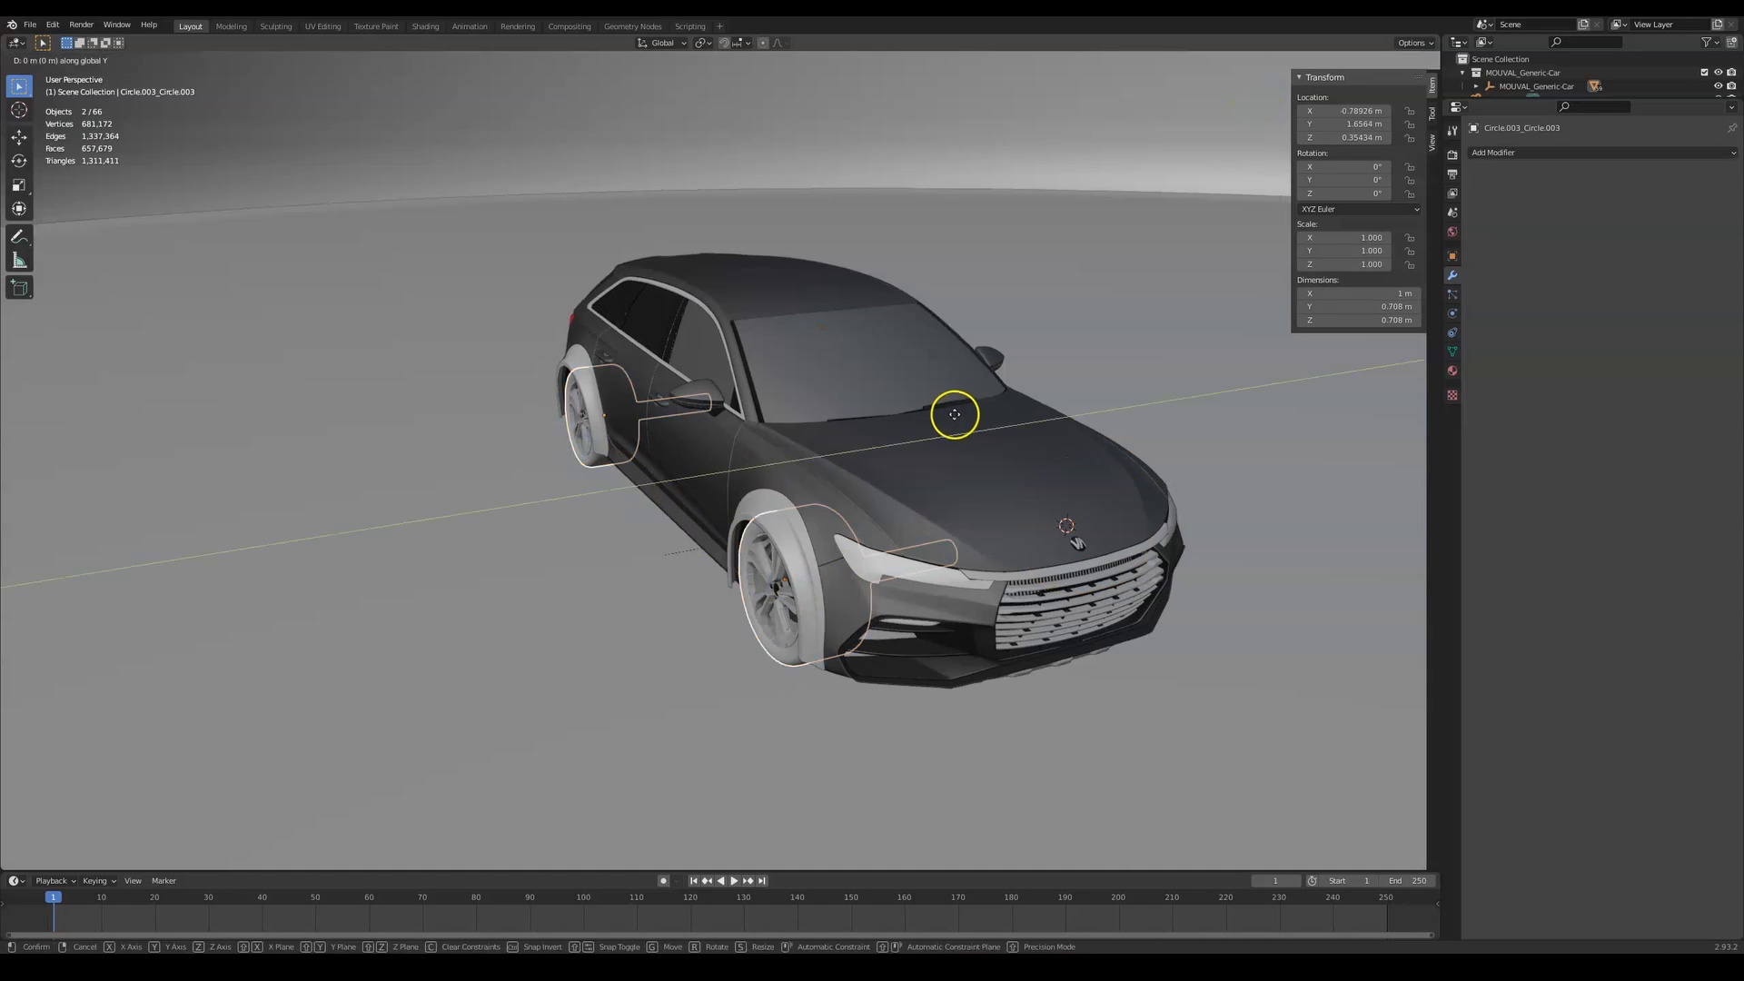
pyautogui.click(987, 415)
pyautogui.moveTo(878, 367); pyautogui.dragTo(838, 318, button='middle')
pyautogui.hotkey('alt', 'a')
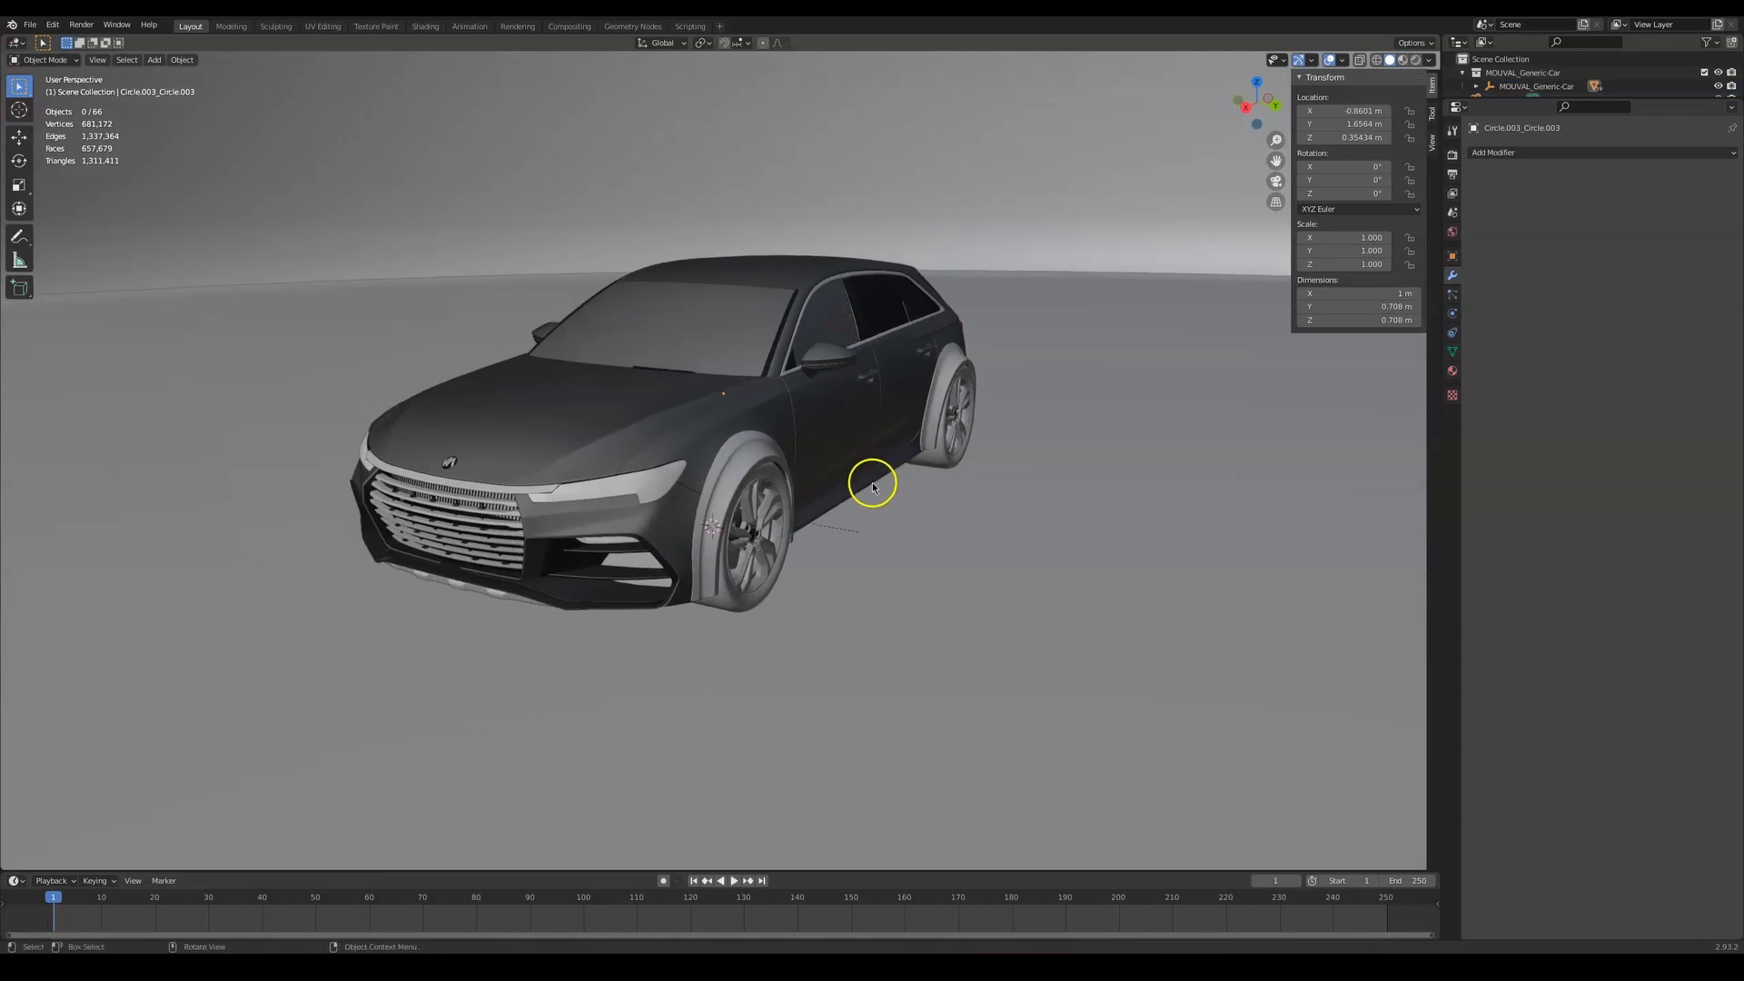
# Display the car in rendered viewport shading
pyautogui.scroll(2, 865, 498)
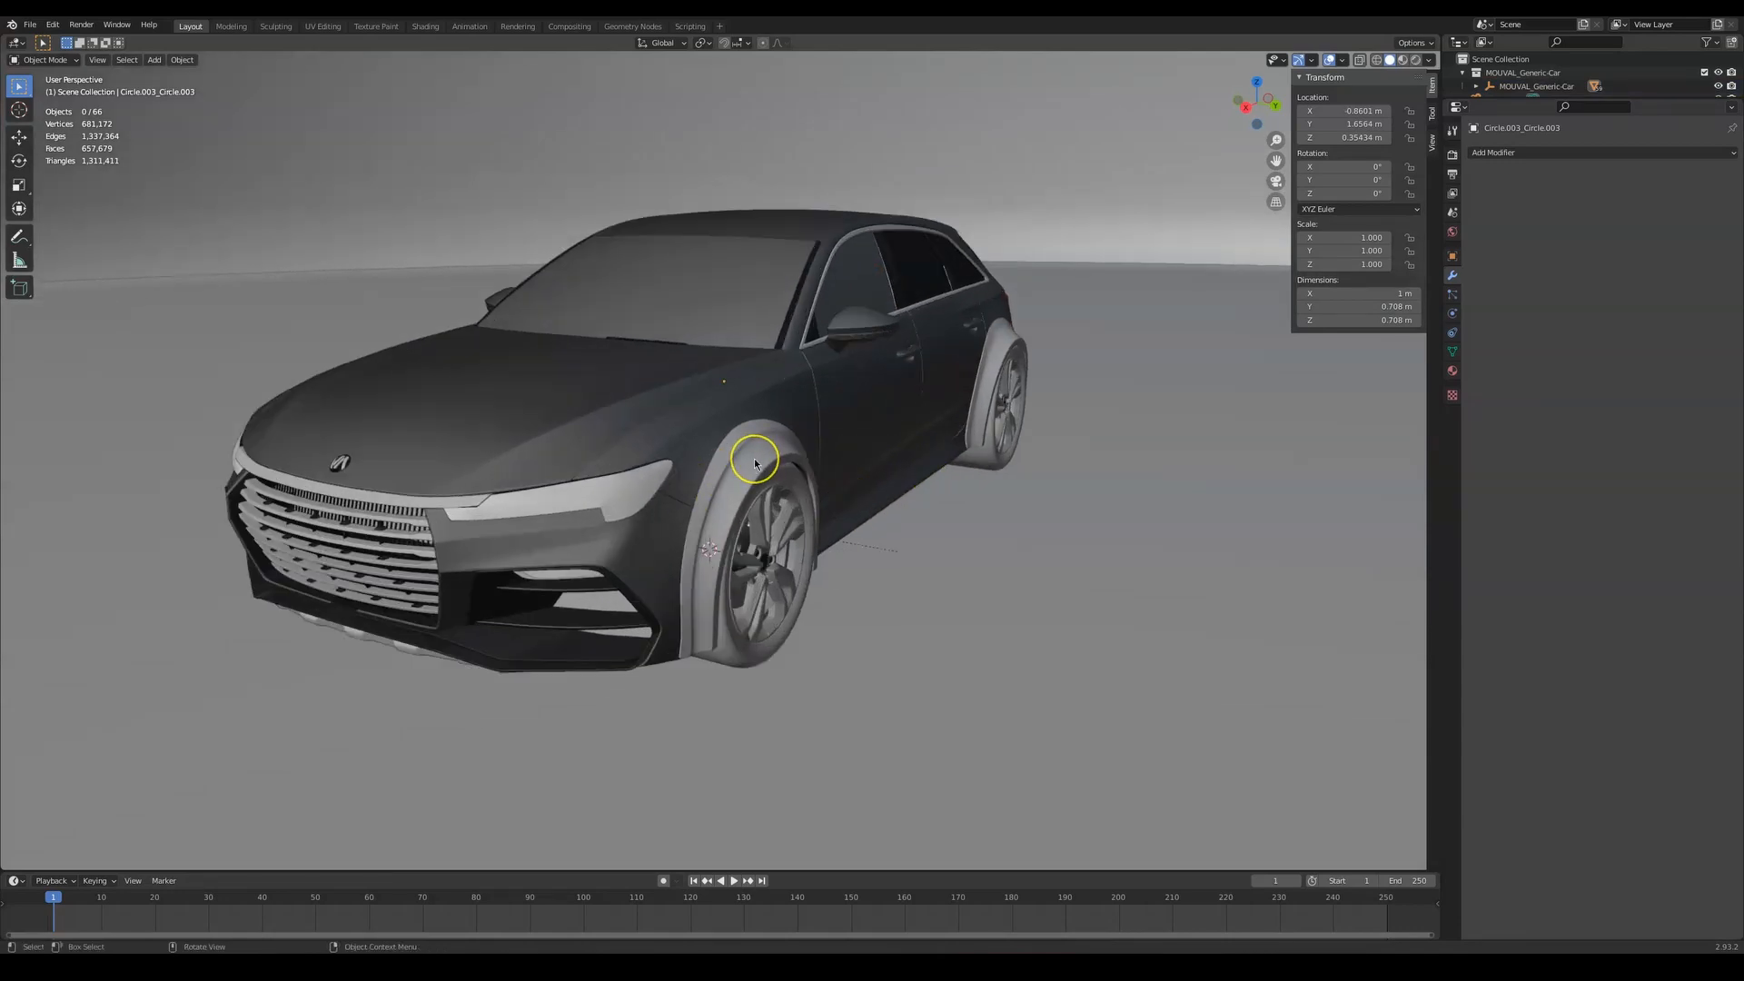
pyautogui.press('z')
pyautogui.click(745, 362)
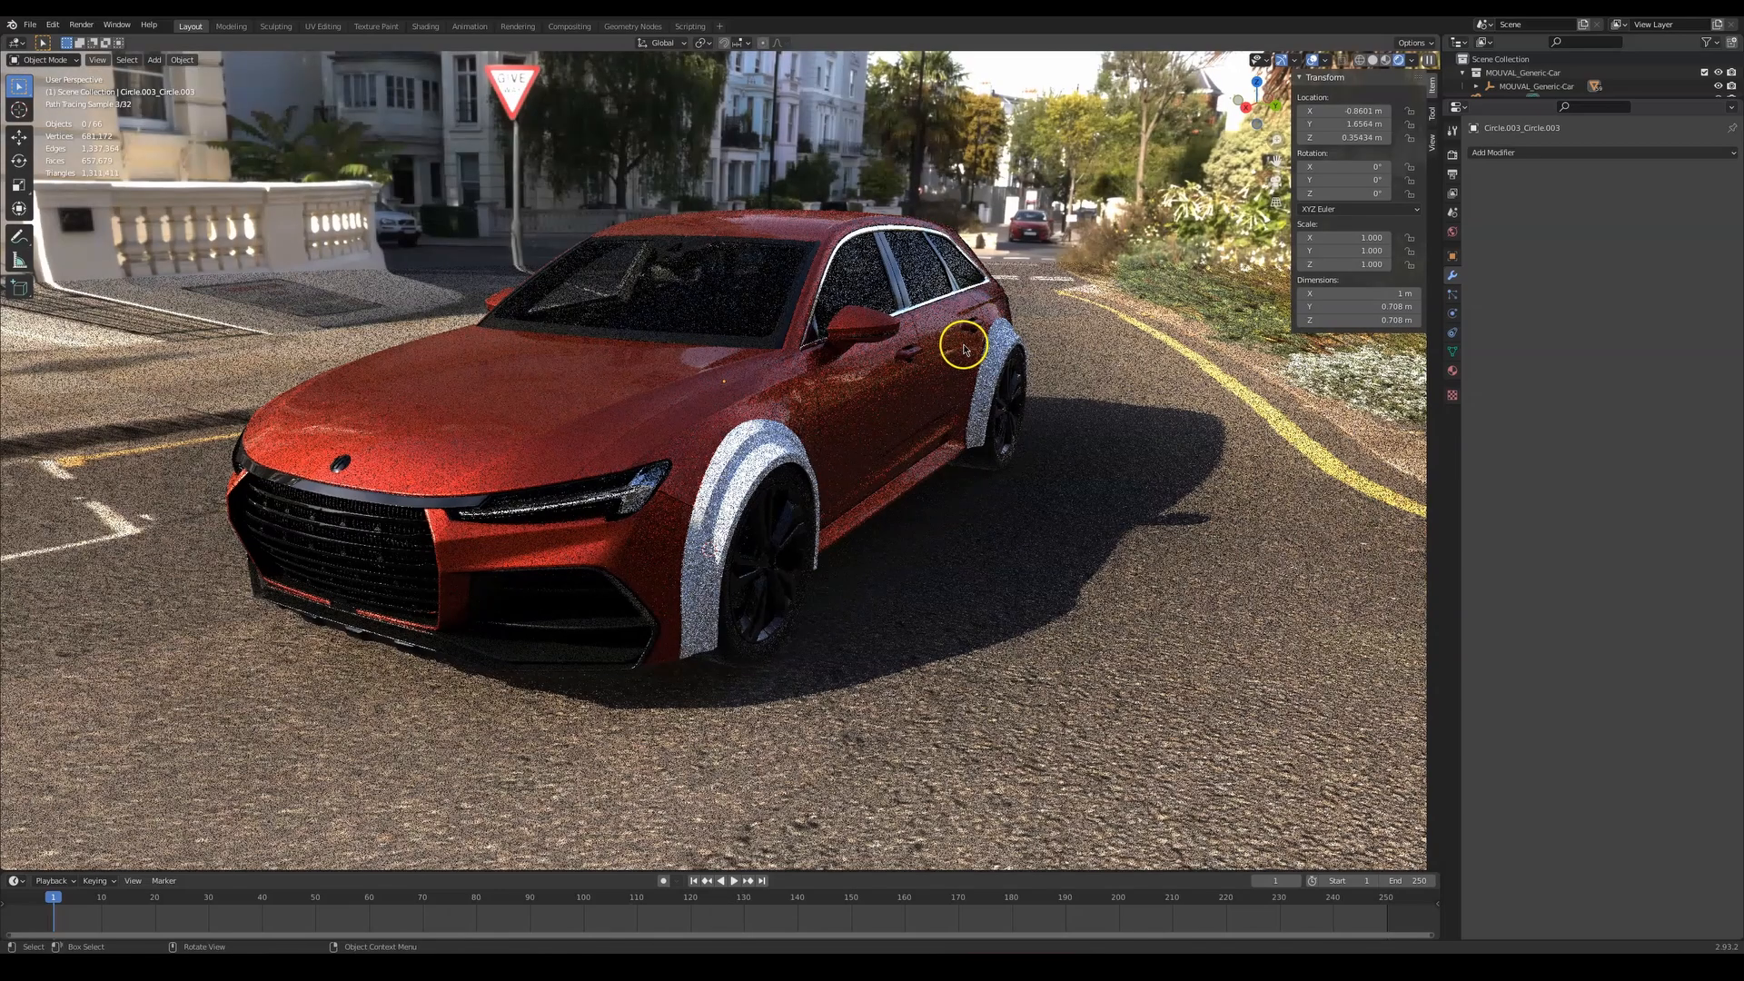
# Create a new material on the front flare and link it to the rear flare
pyautogui.click(1010, 332)
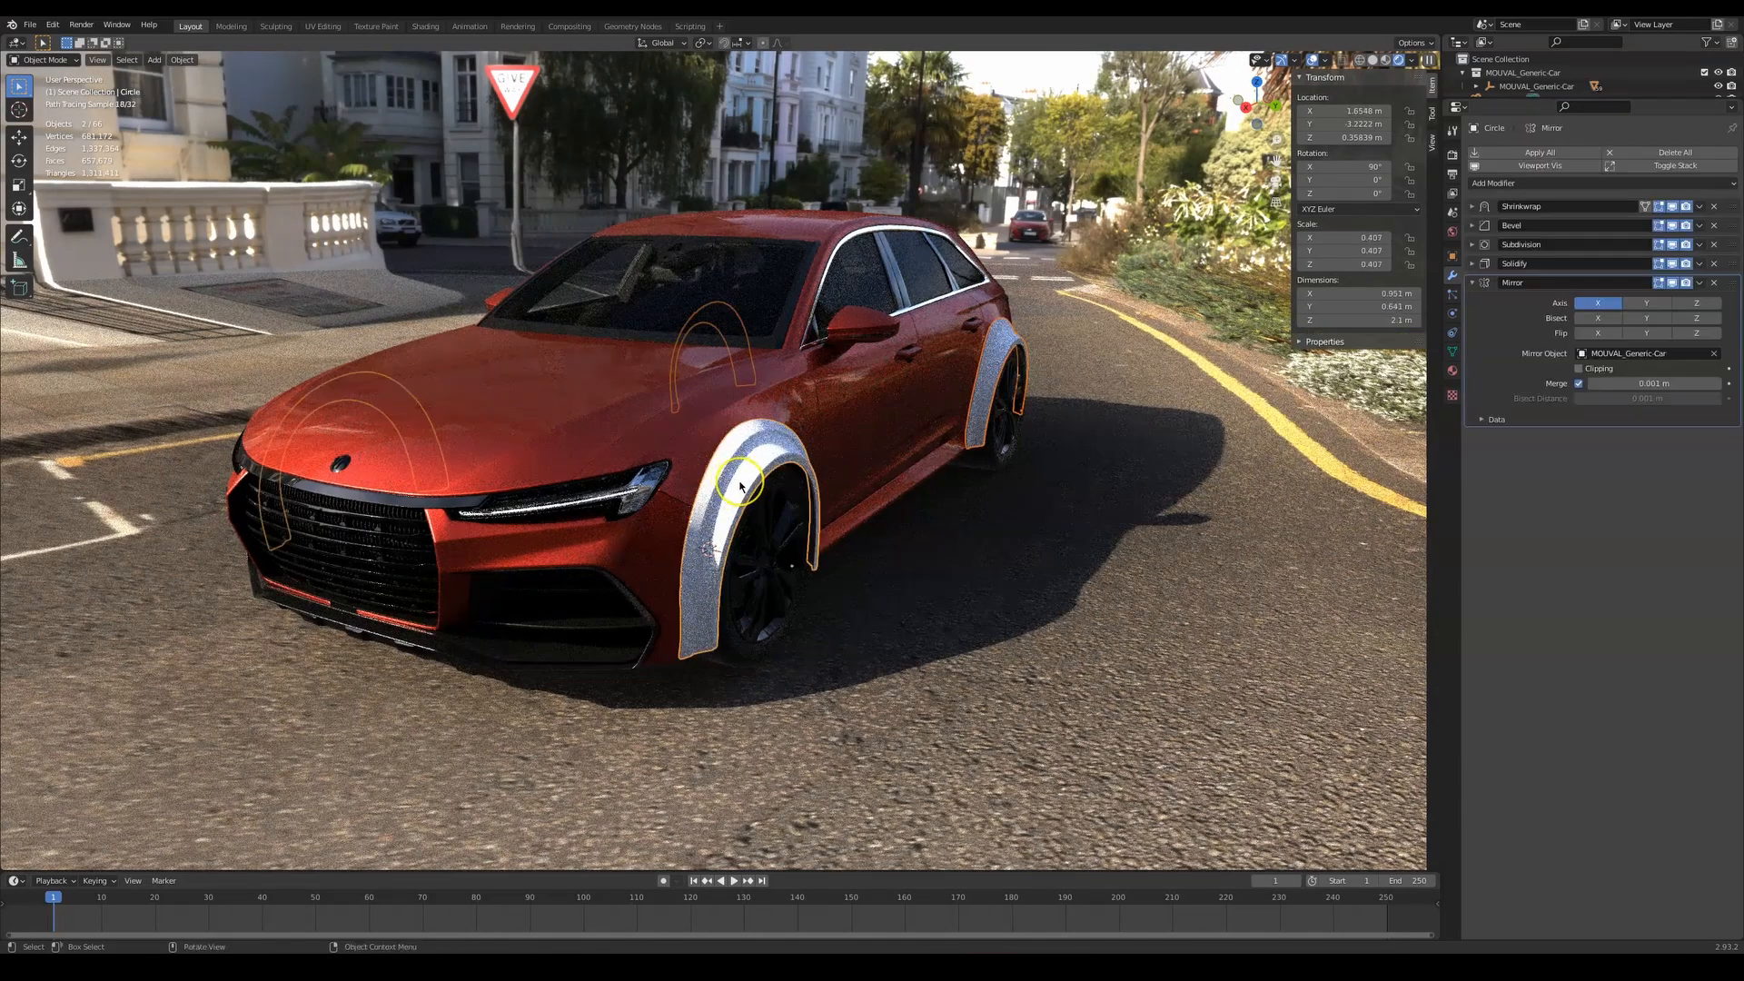
pyautogui.click(1452, 371)
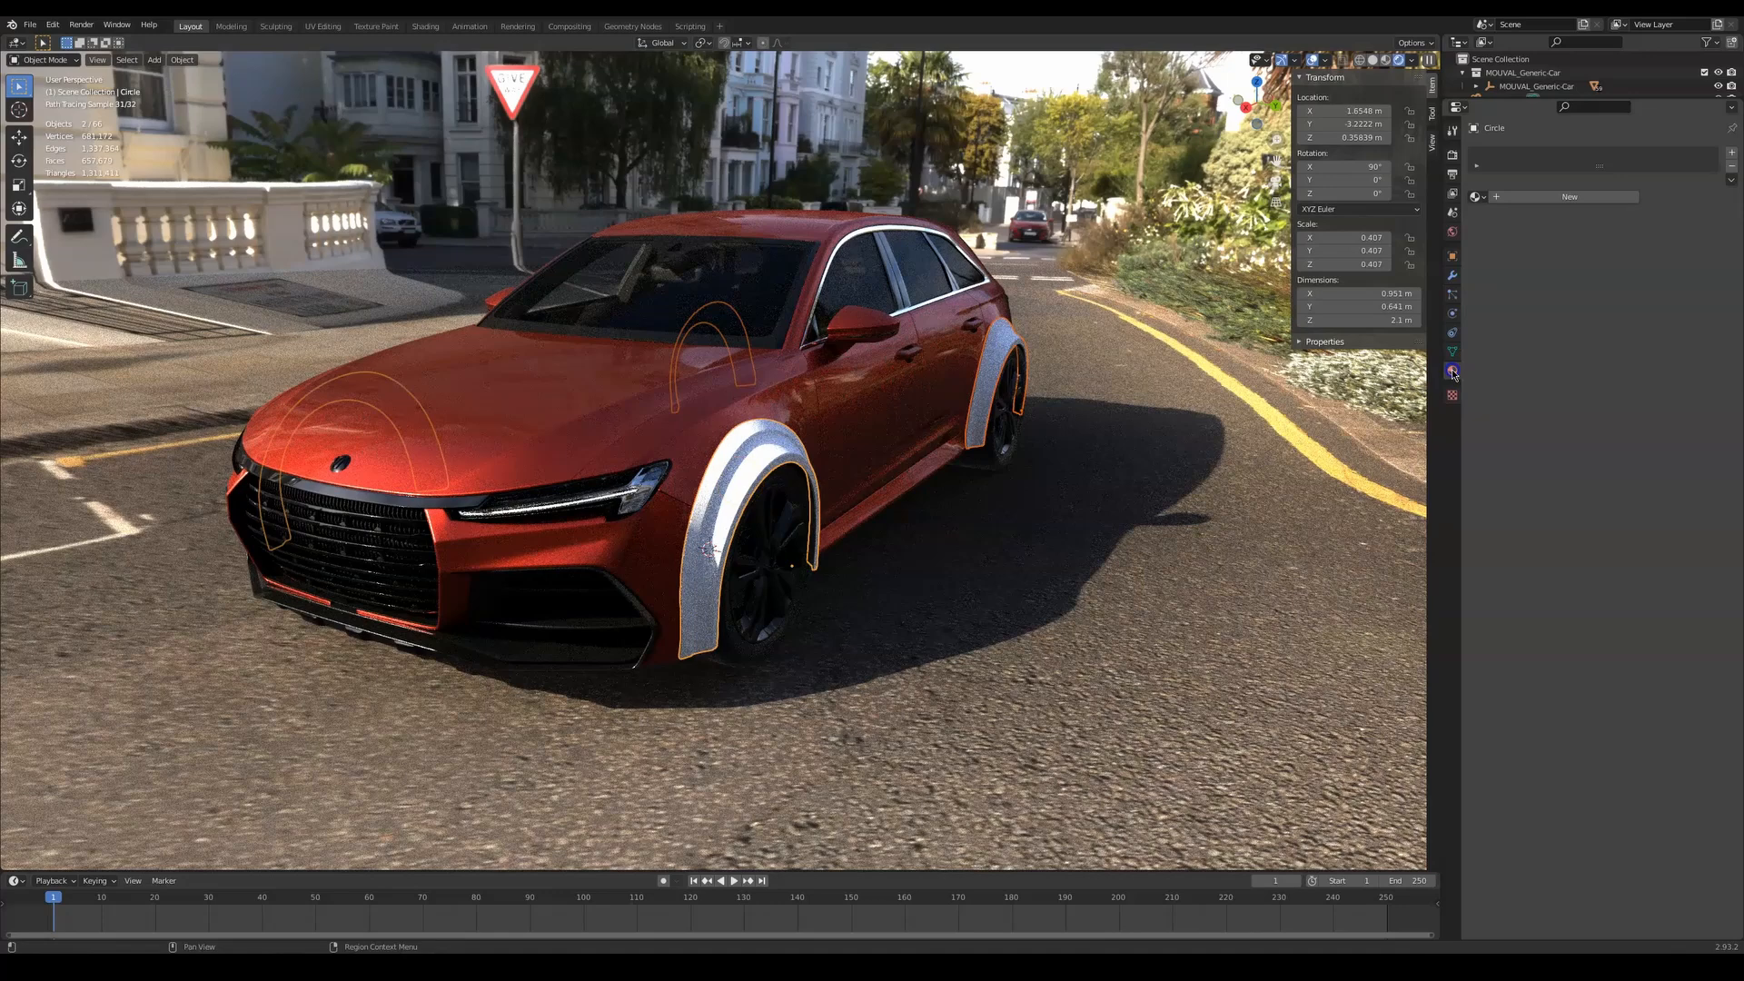
pyautogui.click(1572, 198)
pyautogui.hotkey('ctrl', 'l')
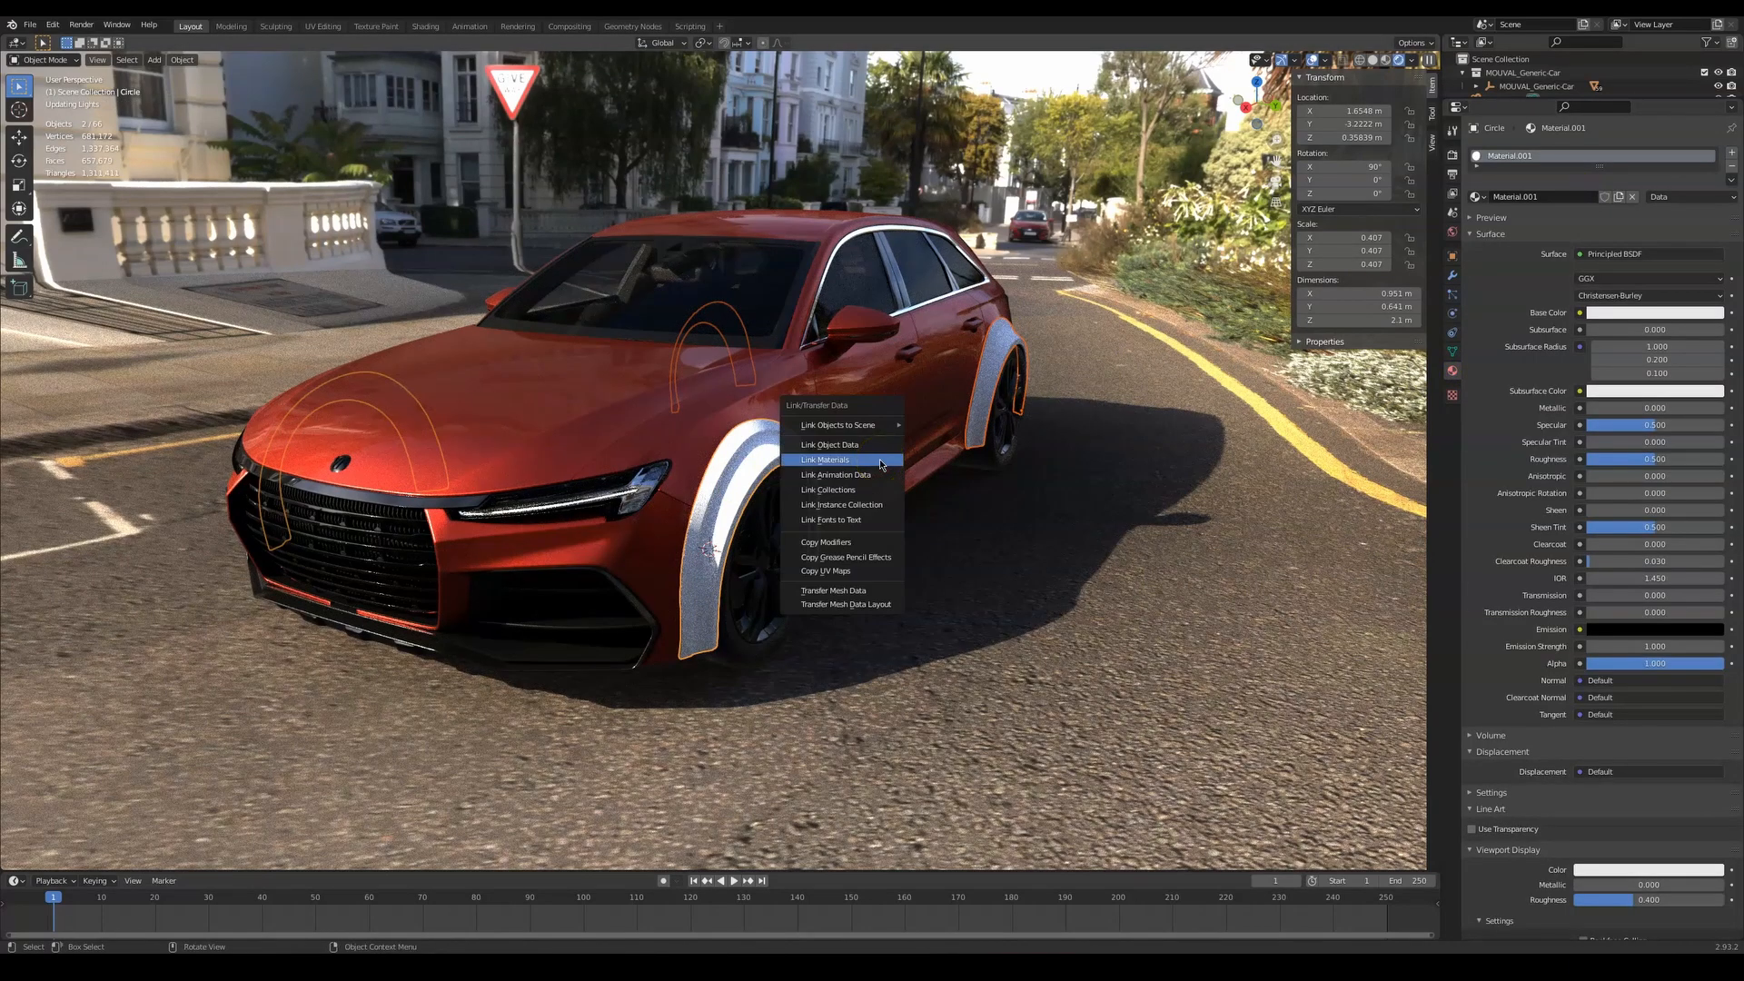
pyautogui.click(879, 459)
# Set the flares' shared material to a black base color with roughness 0
pyautogui.click(1645, 312)
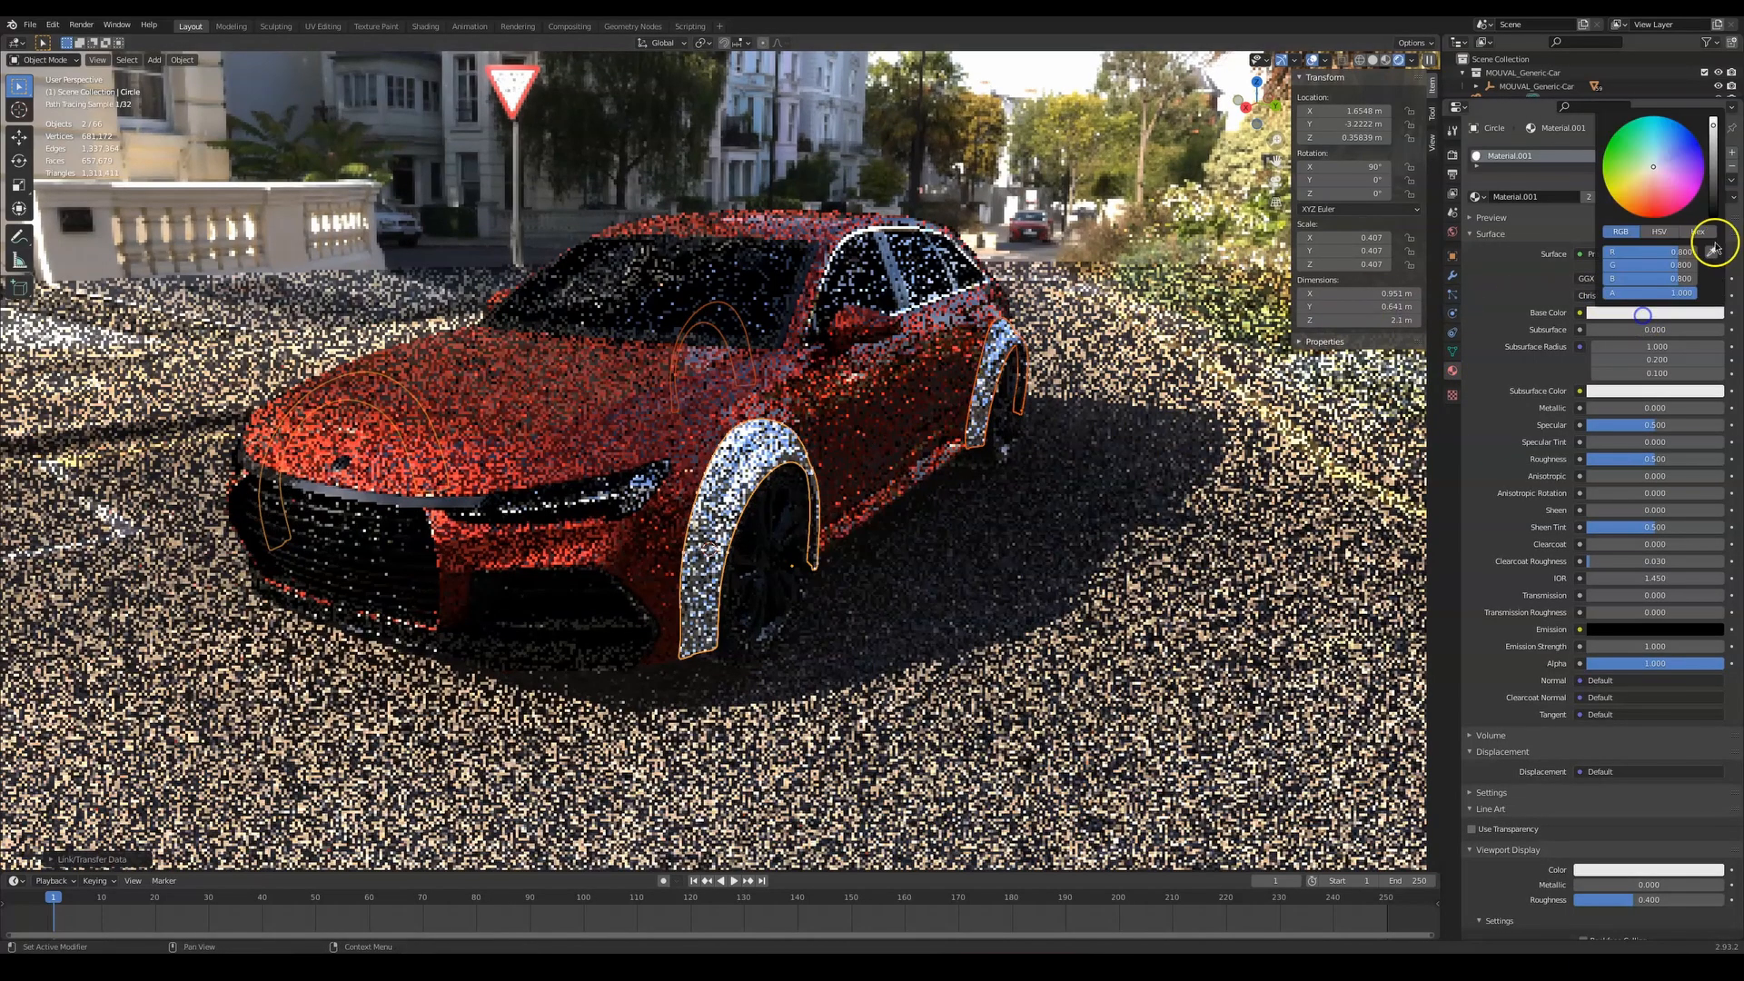
pyautogui.moveTo(1713, 202); pyautogui.dragTo(1712, 329)
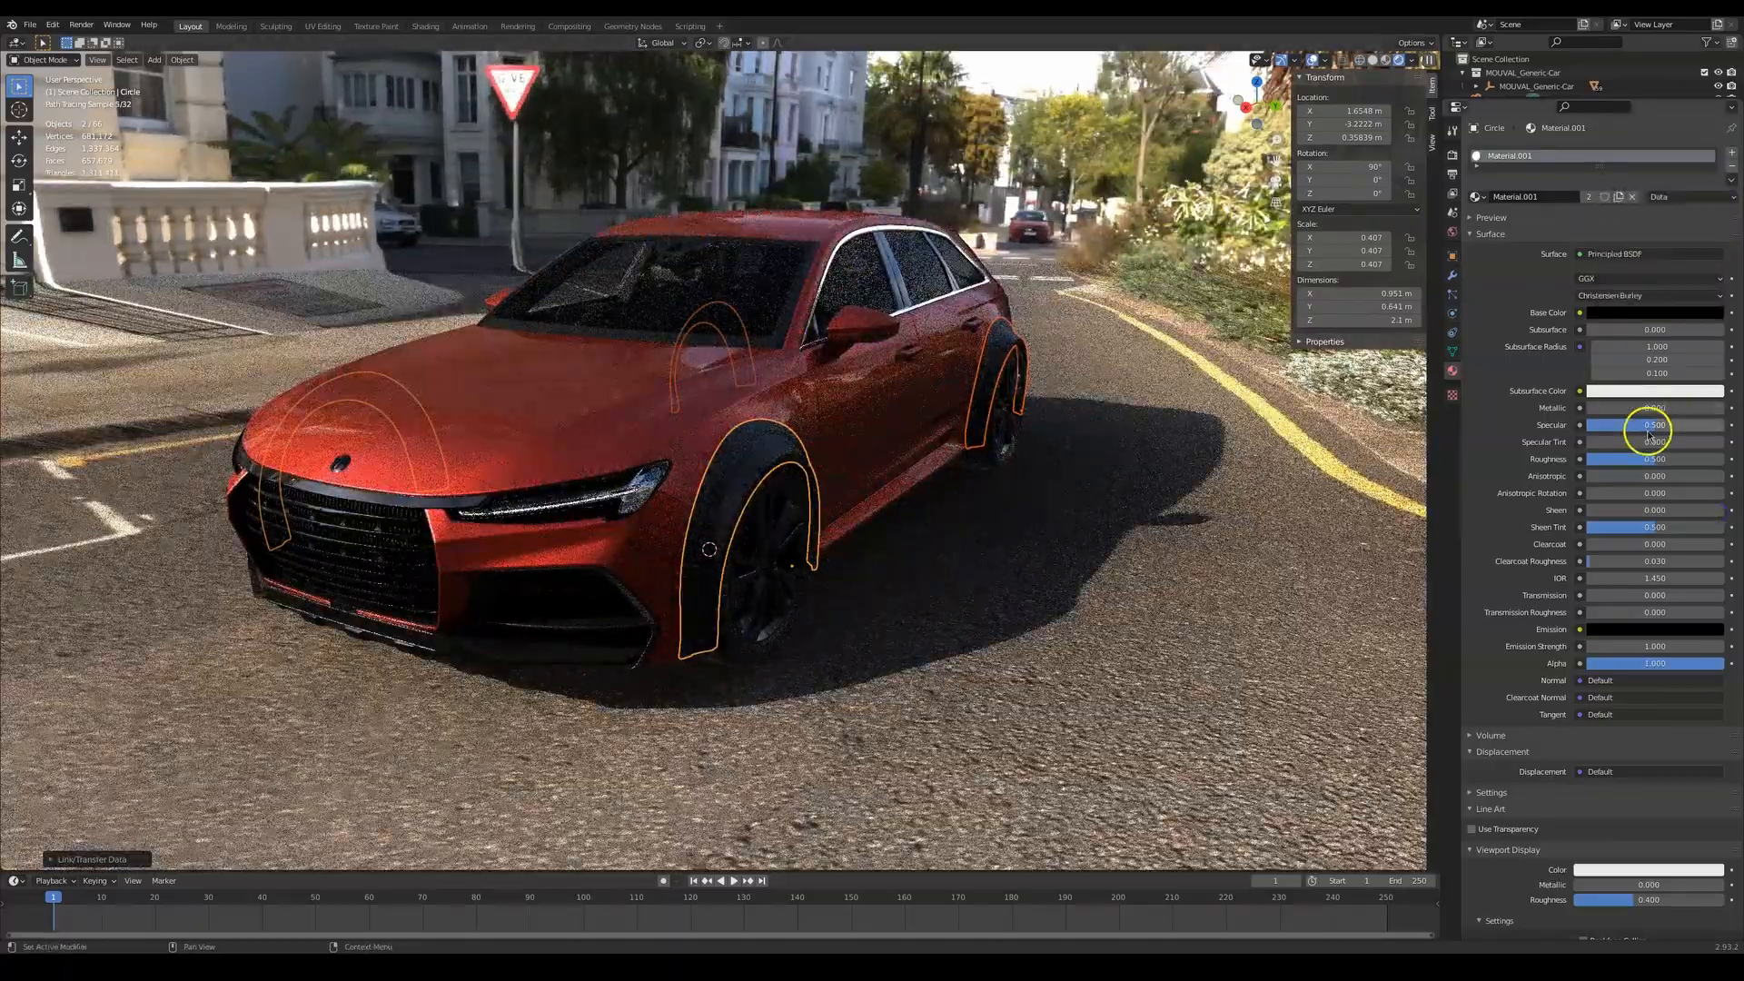
pyautogui.moveTo(1634, 459); pyautogui.dragTo(1152, 494)
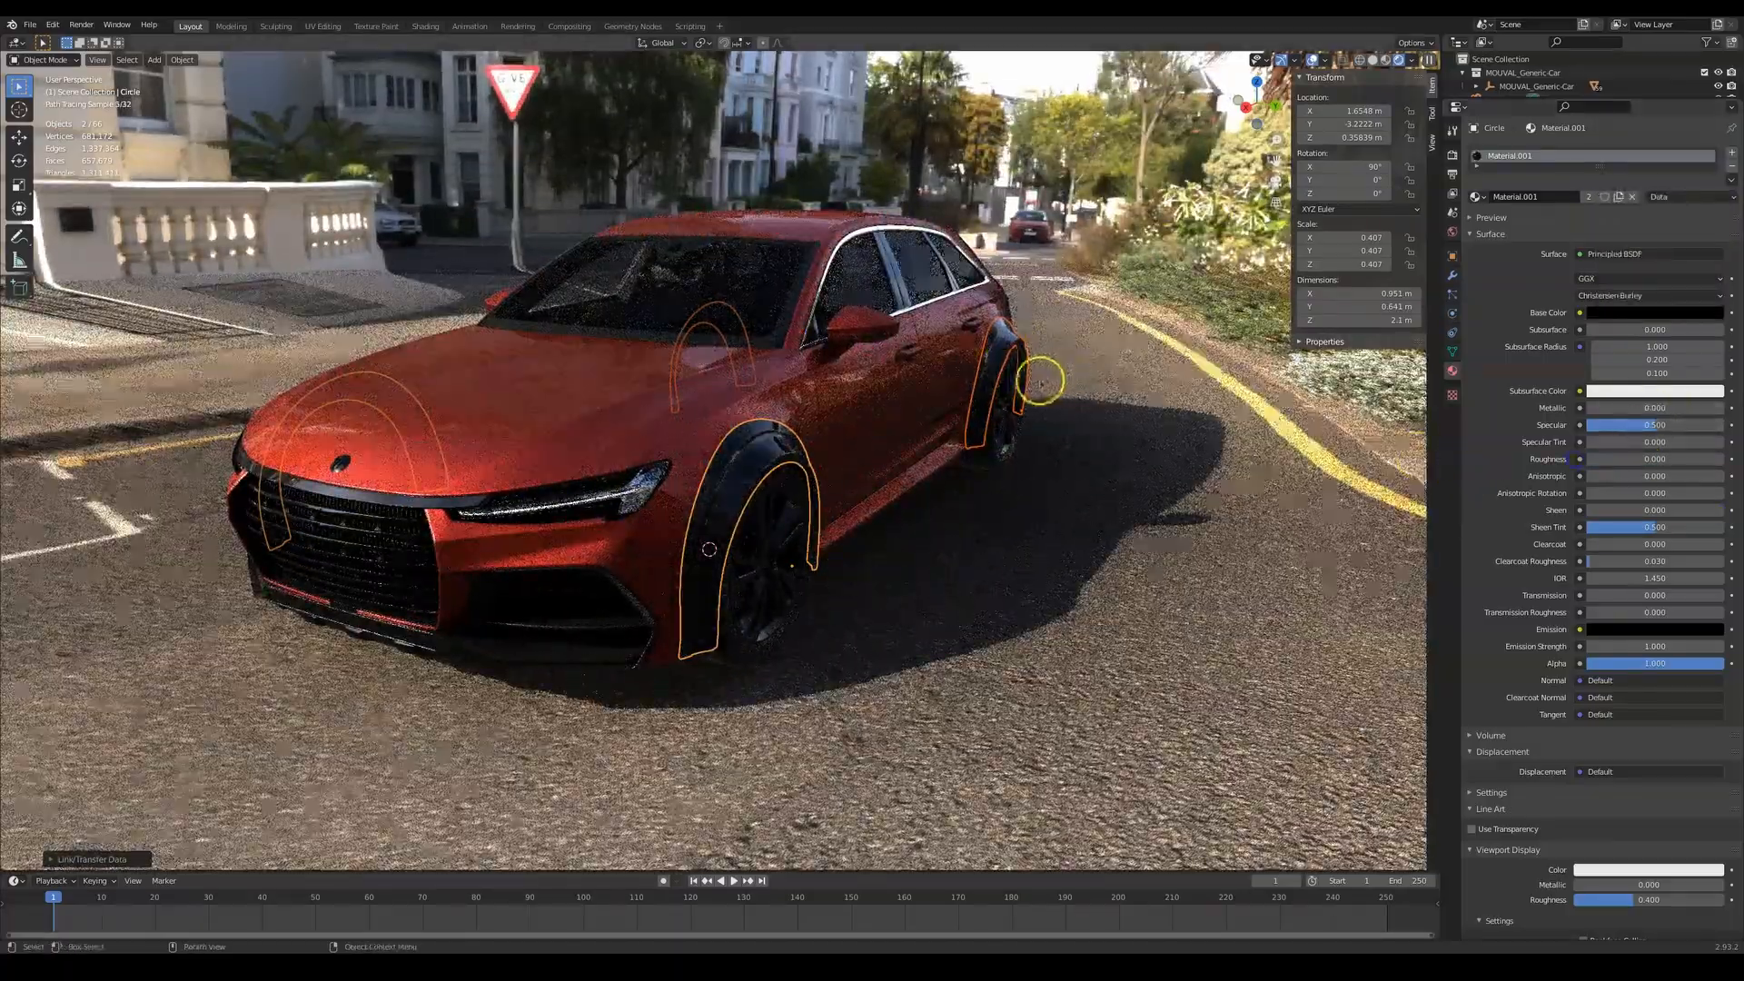
# Switch to the camera view and link the car body's carpaint material to both the front and rear flares
pyautogui.press('KP_0')
pyautogui.click(1008, 606)
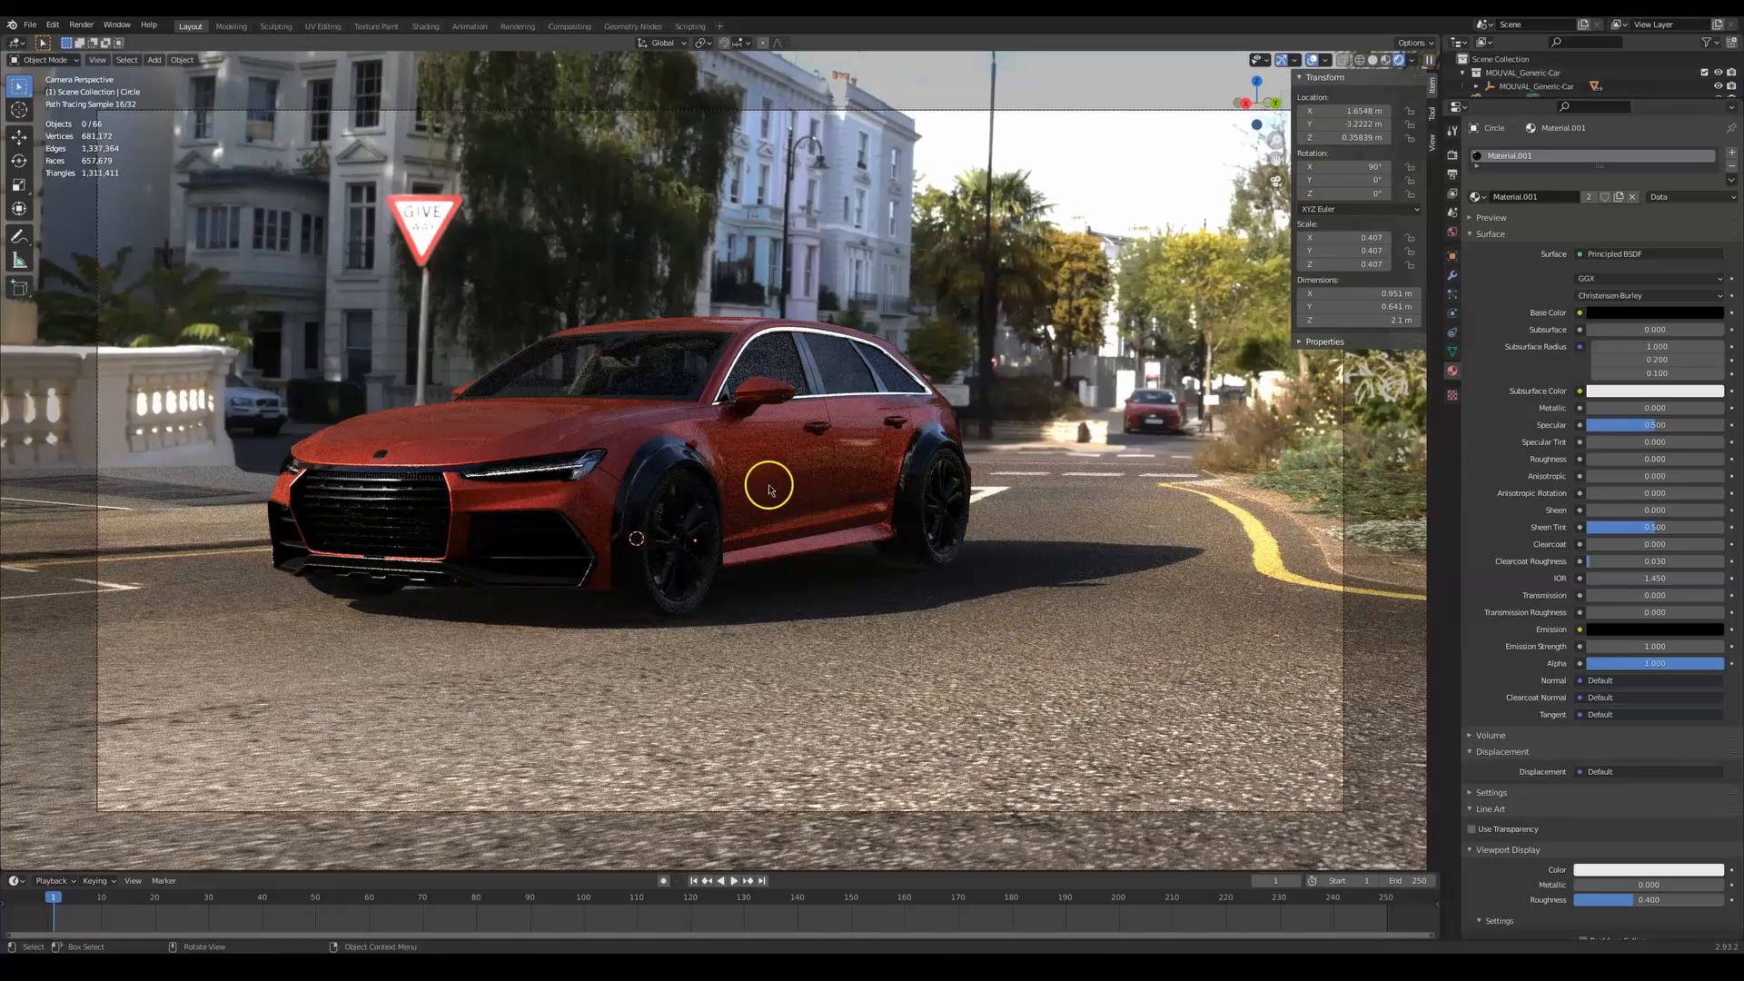
pyautogui.click(682, 465)
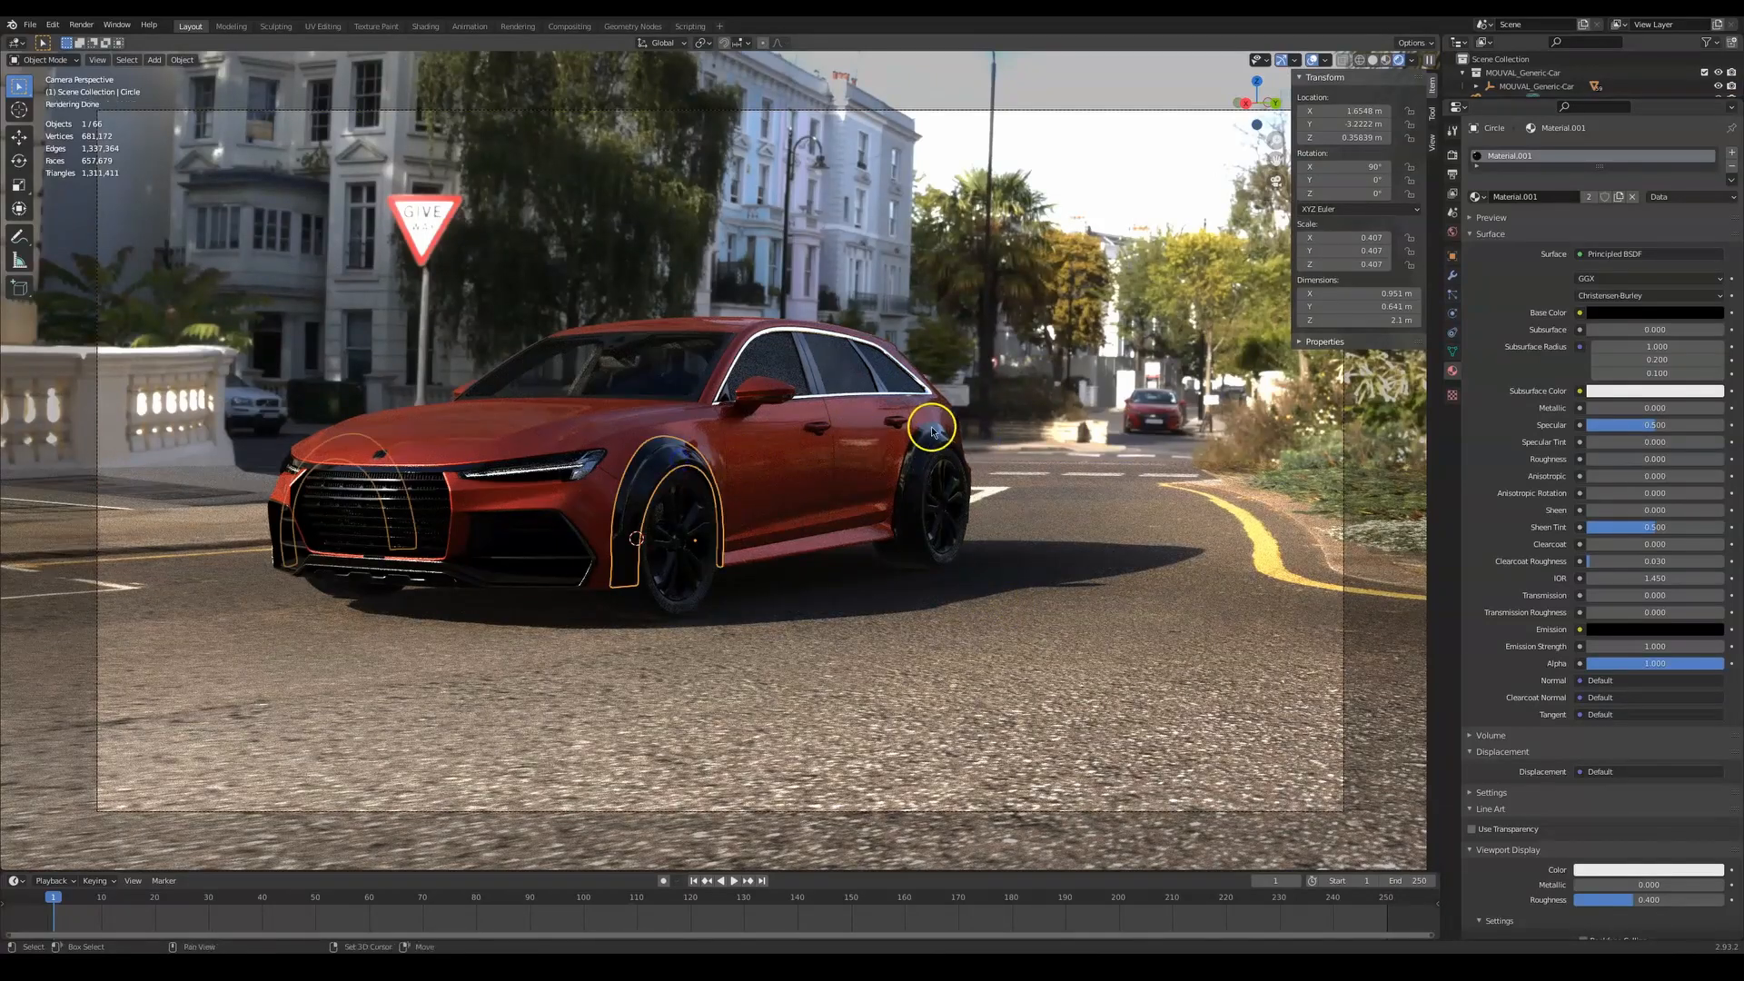
pyautogui.click(937, 457)
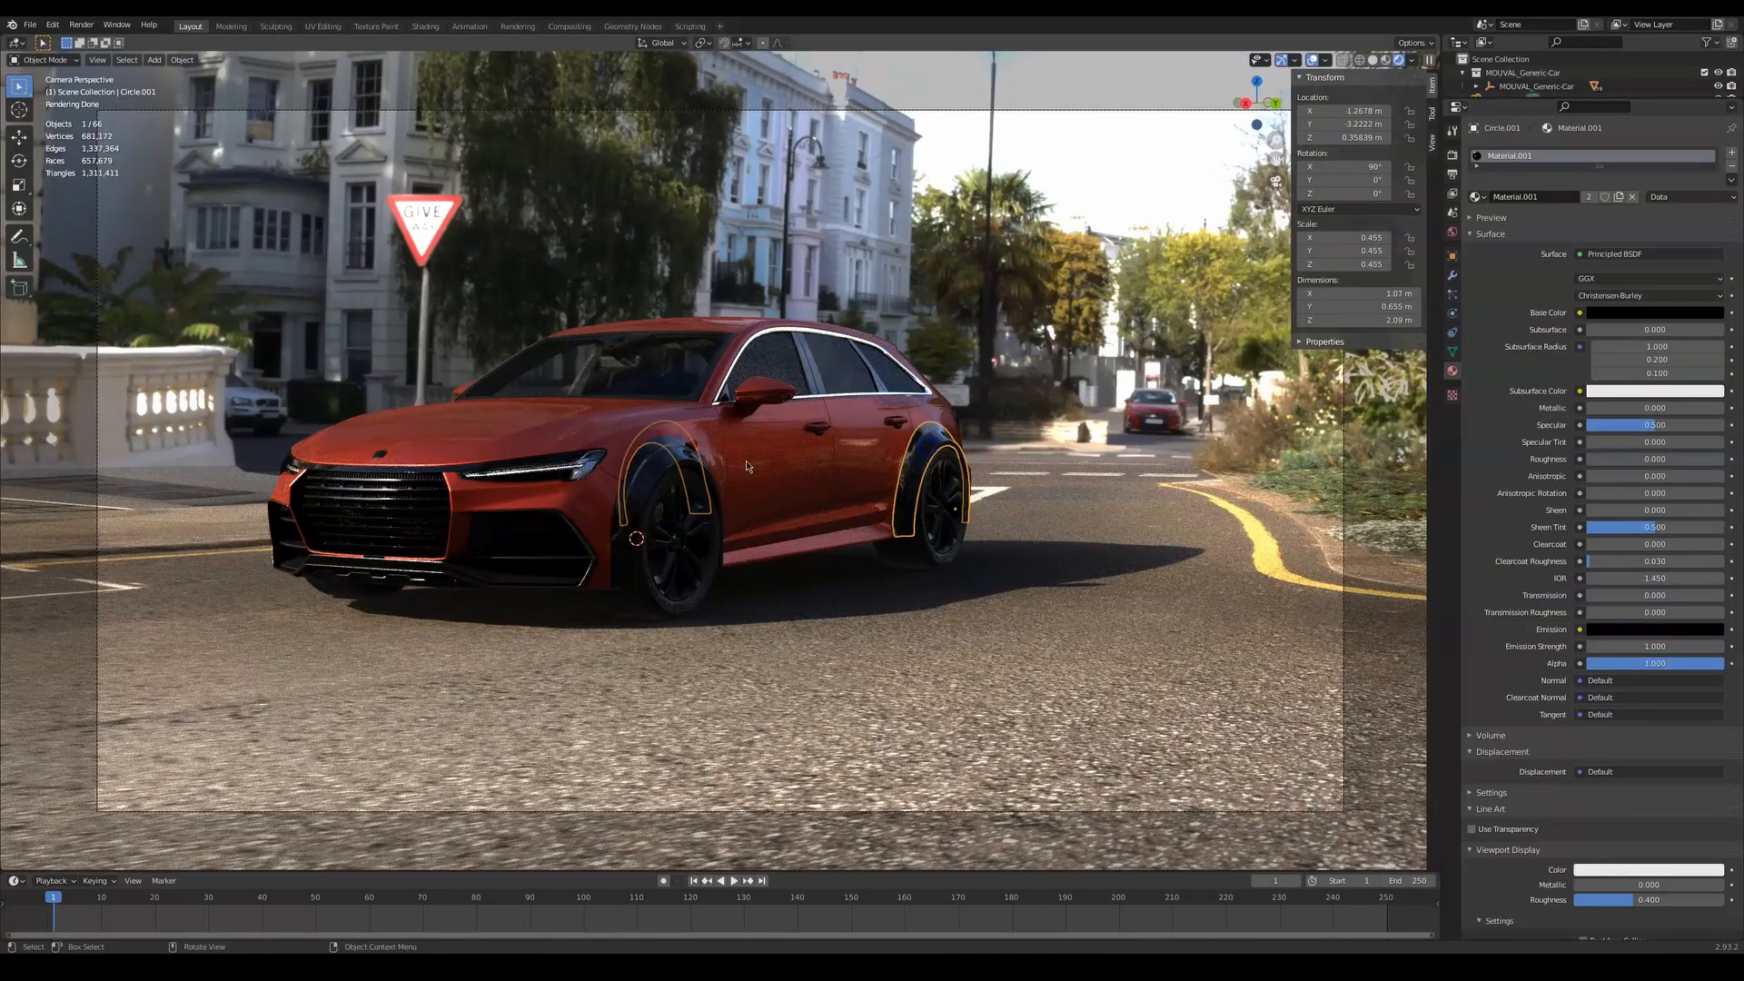
pyautogui.keyDown('shift'); pyautogui.click(655, 469); pyautogui.keyUp('shift')
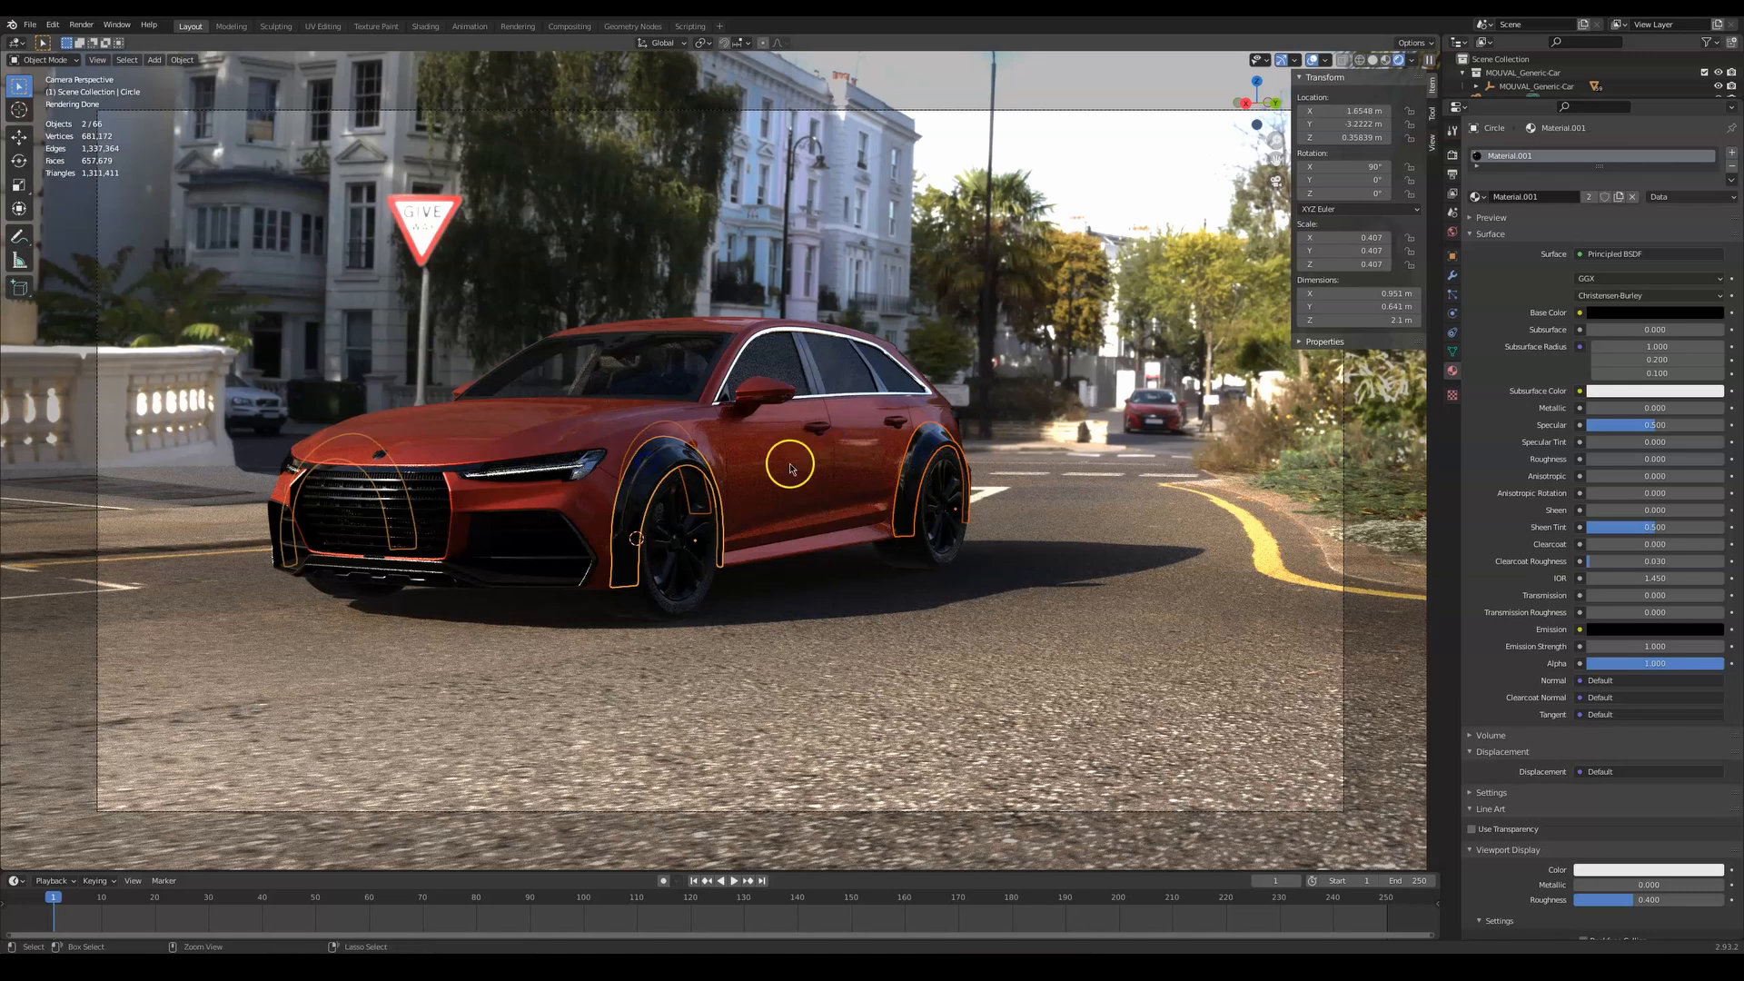
pyautogui.keyDown('shift'); pyautogui.click(479, 430); pyautogui.keyUp('shift')
pyautogui.hotkey('ctrl', 'l')
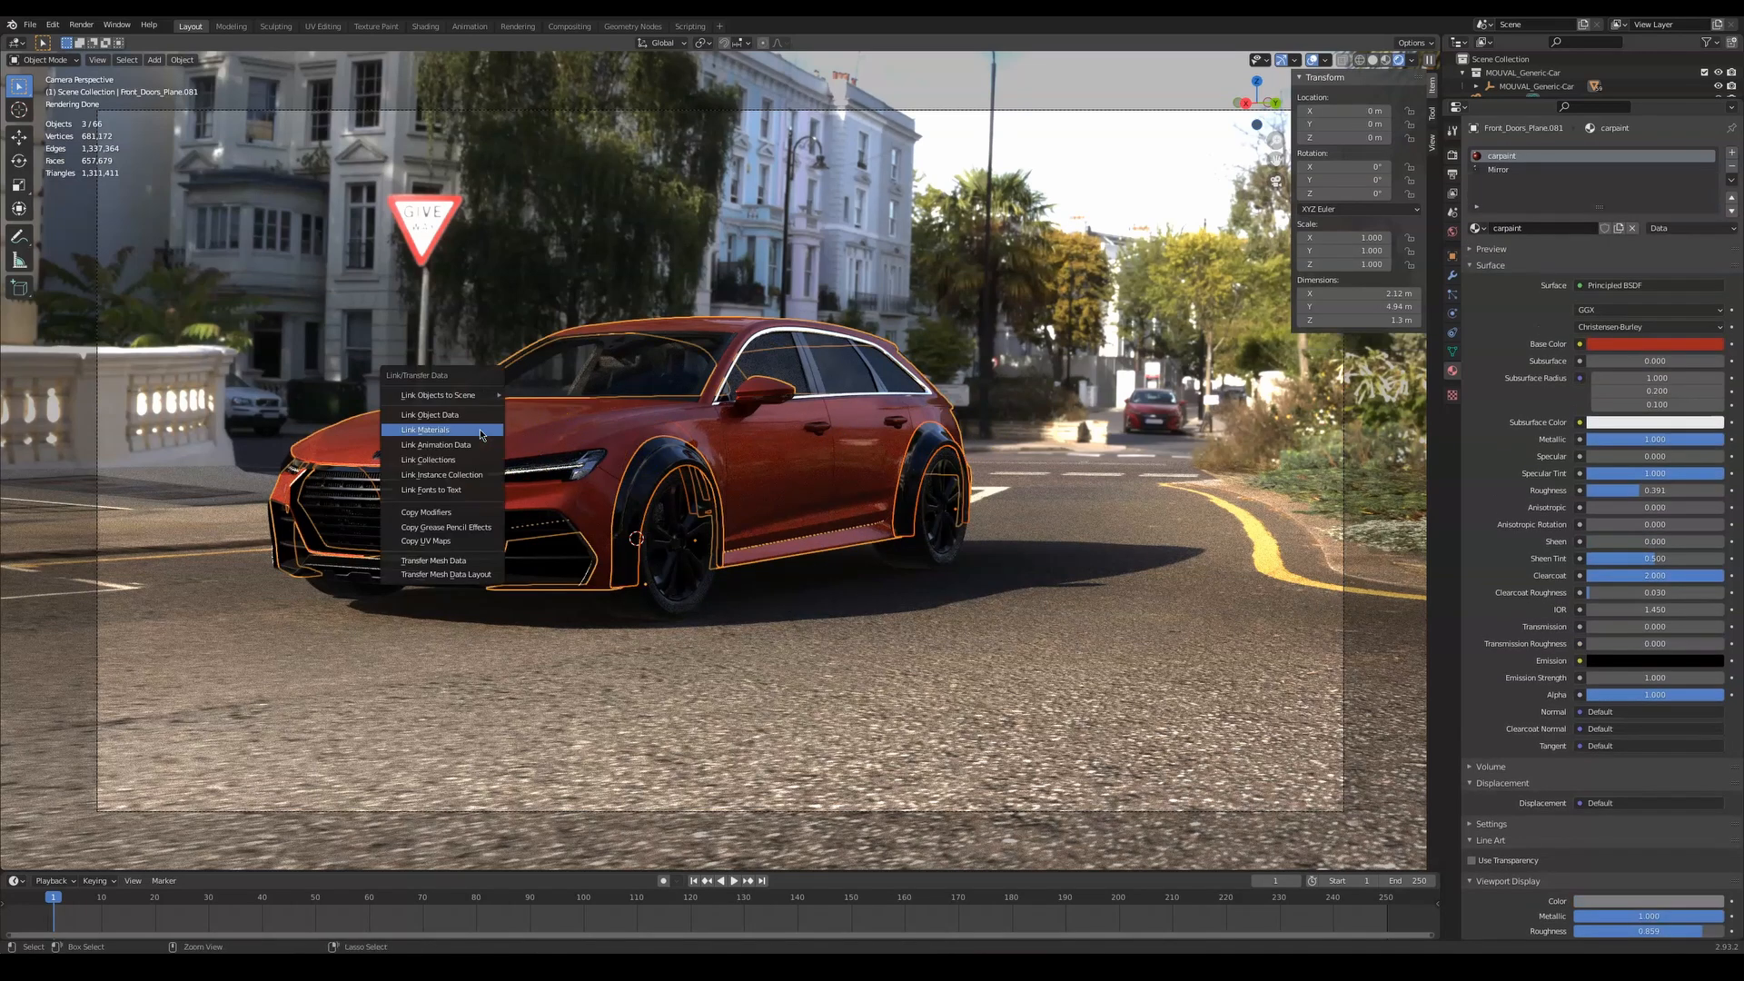
pyautogui.click(480, 430)
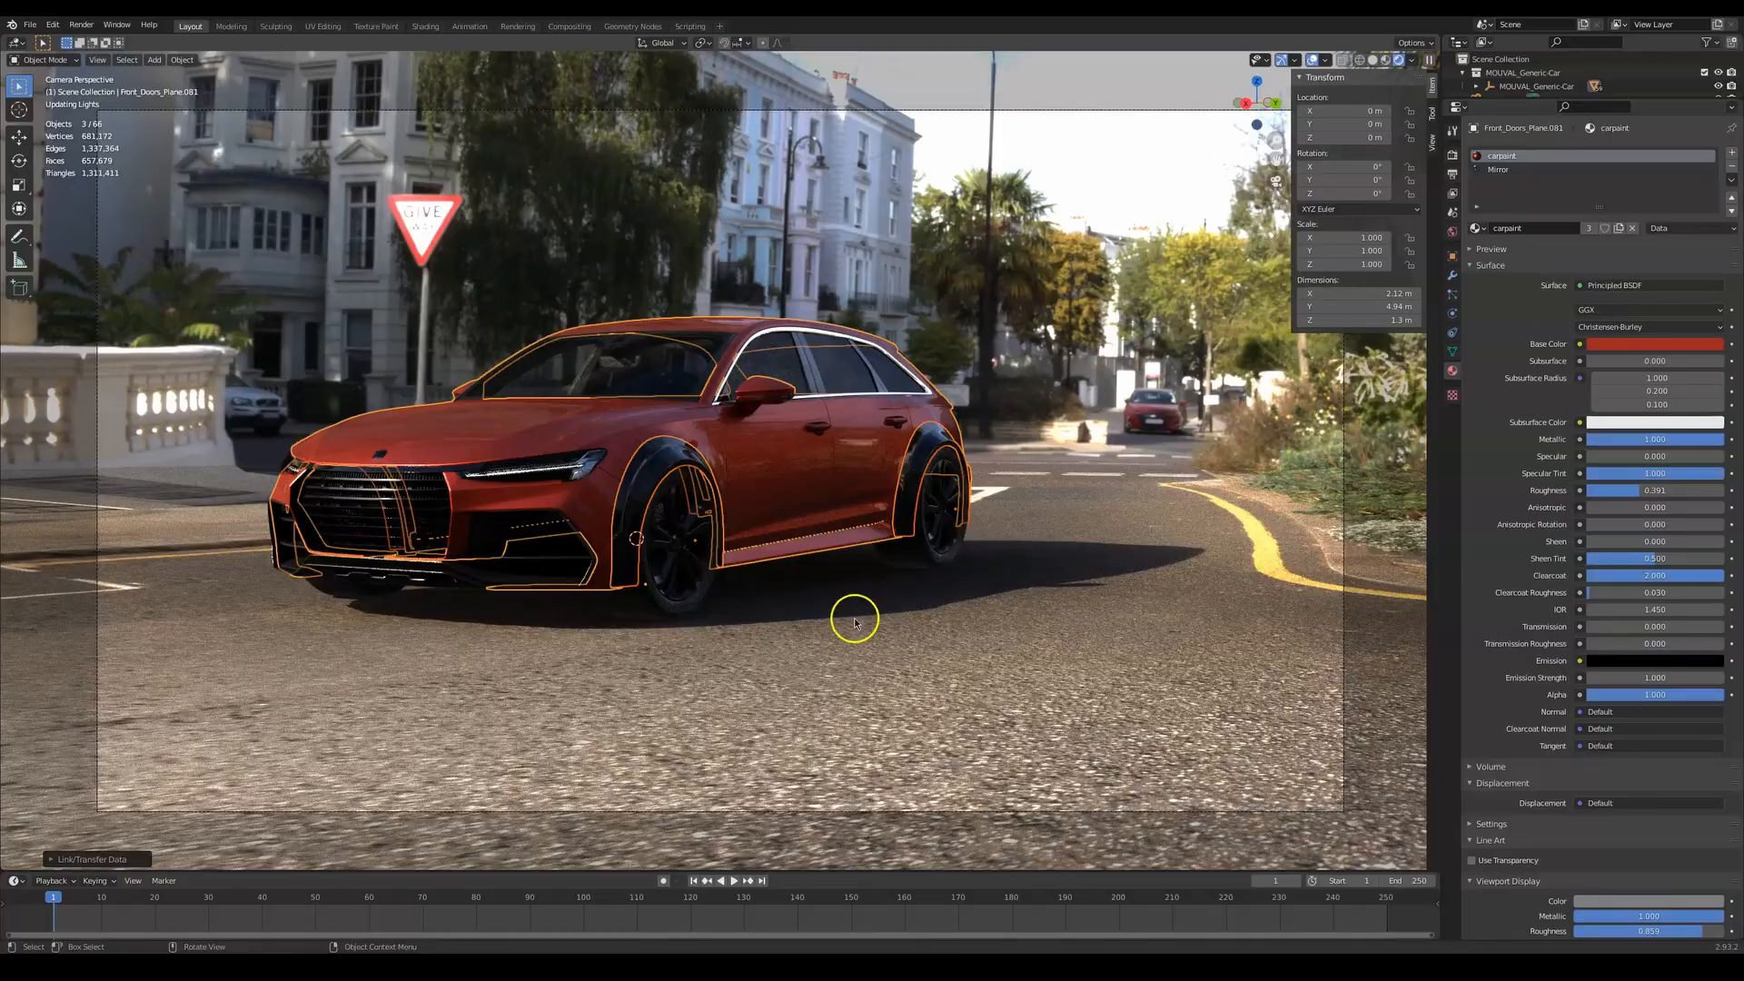
pyautogui.click(789, 679)
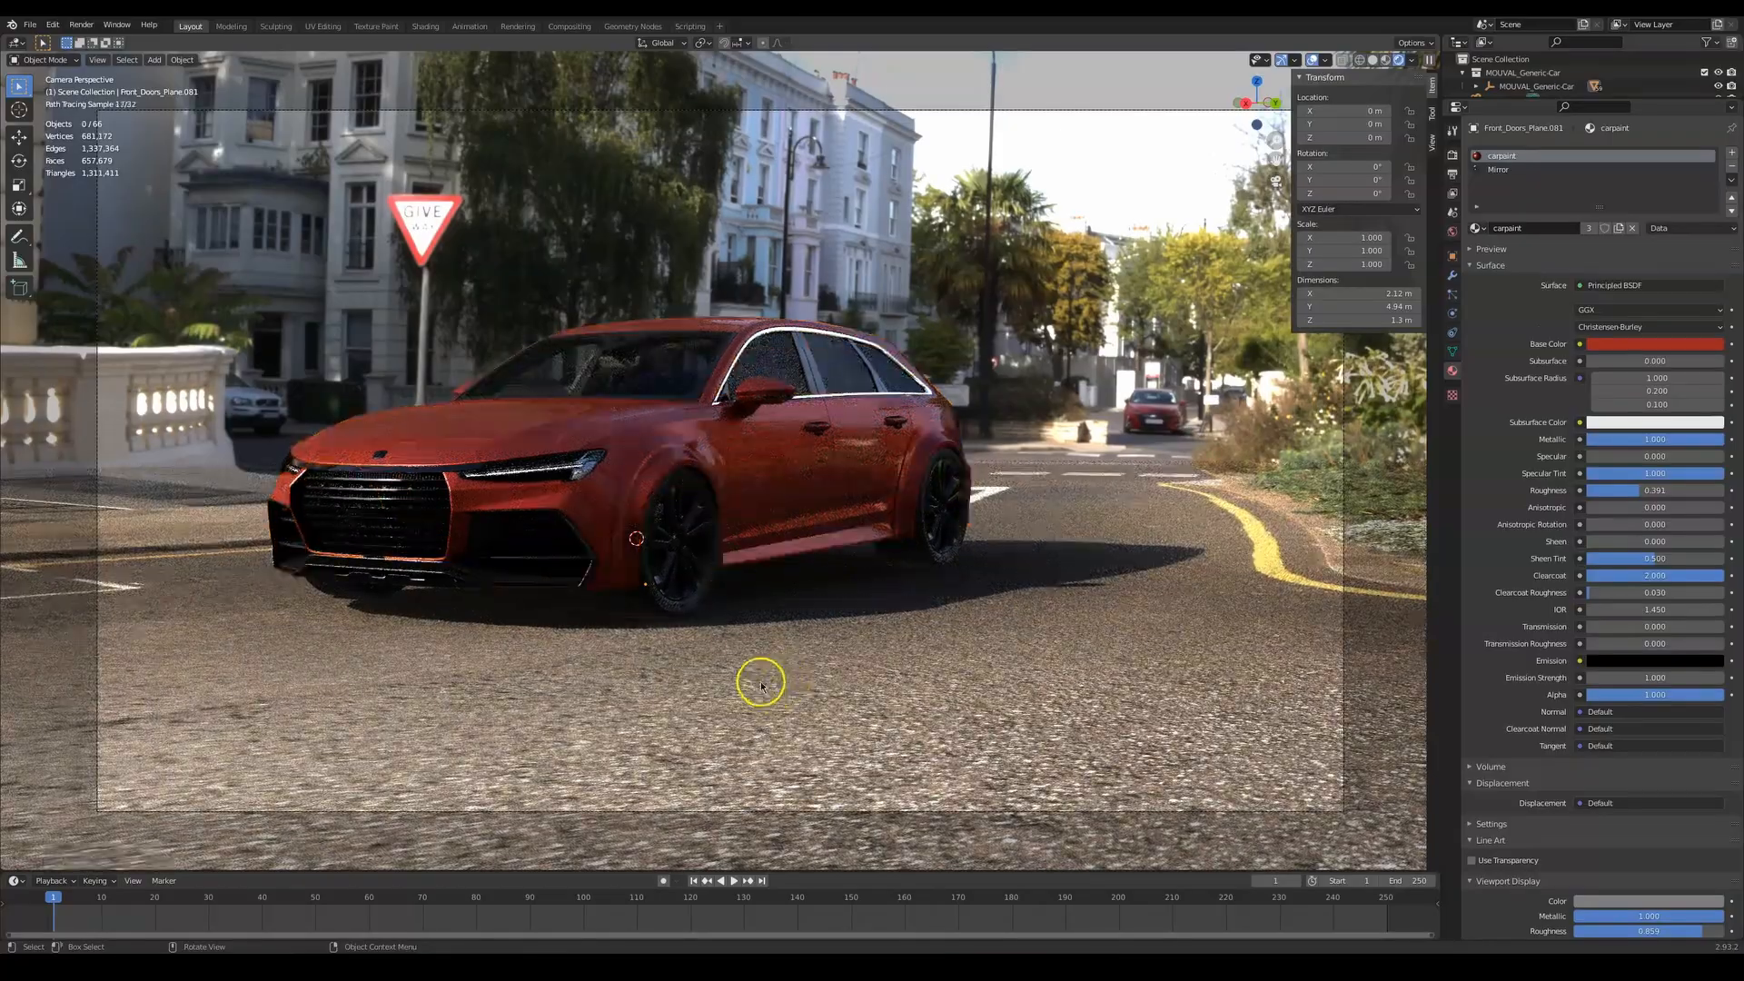
# Inspect the painted fender flares on the rendered car from the front corner, the side and the front
pyautogui.moveTo(688, 572)
pyautogui.mouseDown(button='middle')
pyautogui.moveTo(873, 534)
pyautogui.moveTo(846, 499)
pyautogui.moveTo(887, 509)
pyautogui.moveTo(932, 644)
pyautogui.mouseUp(button='middle')
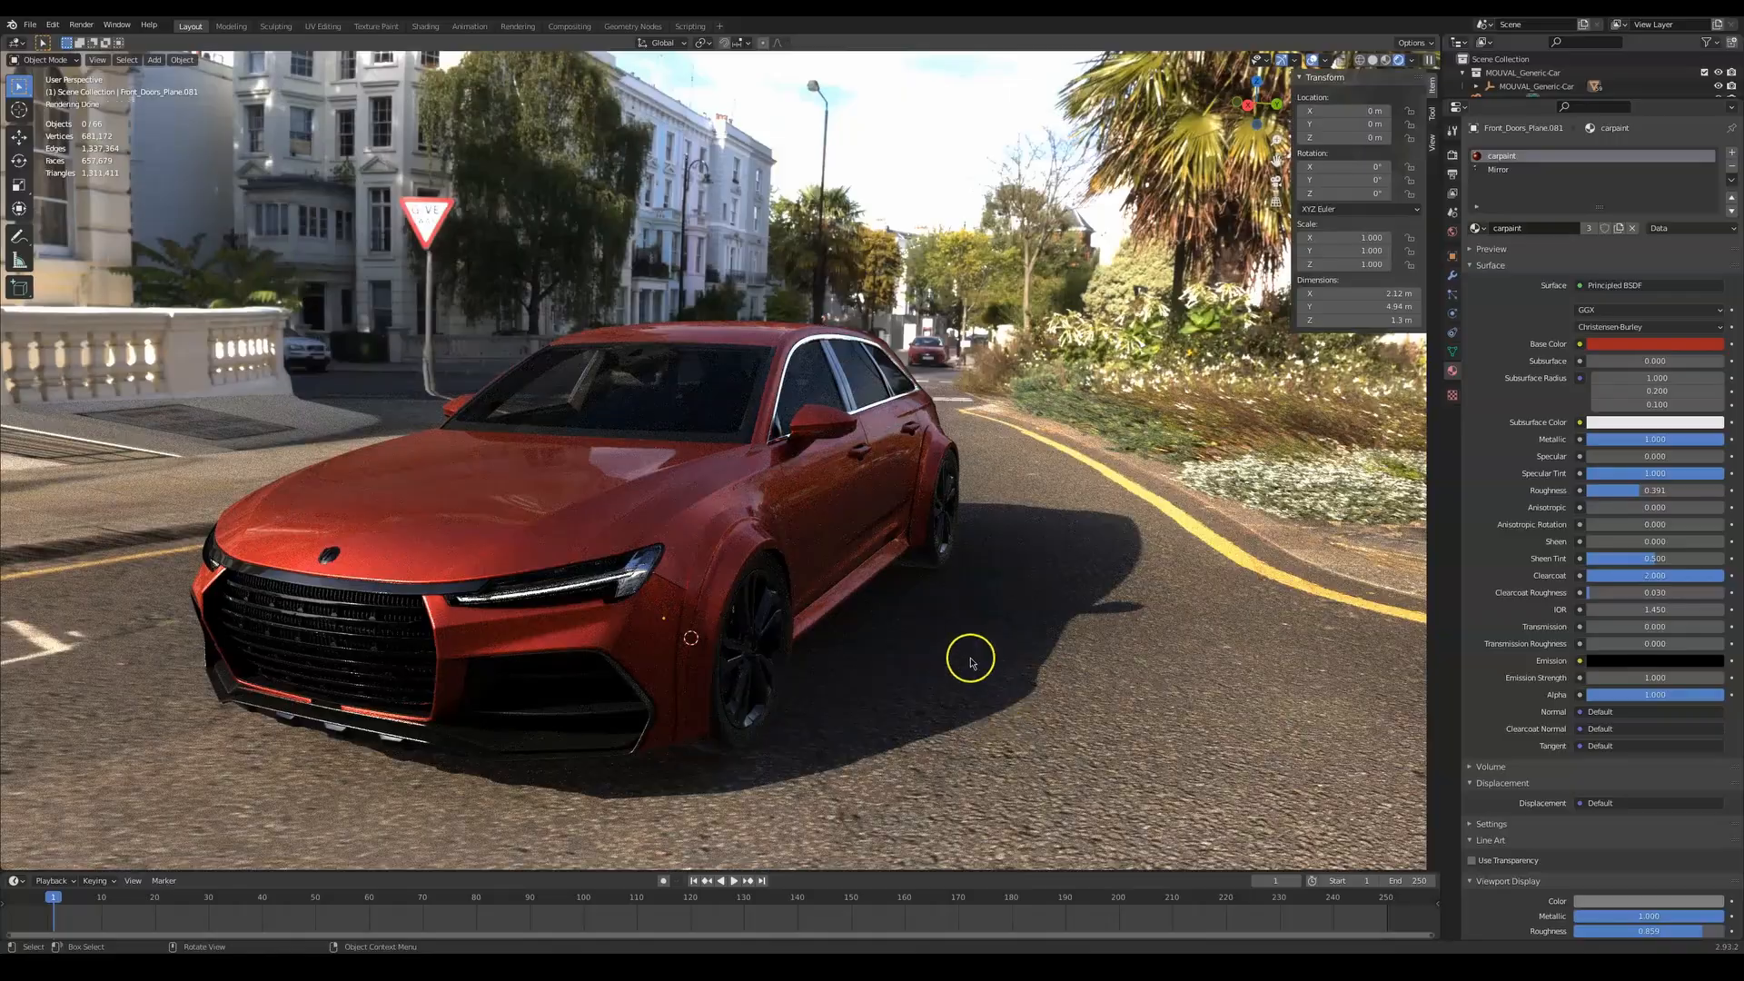
pyautogui.moveTo(936, 456)
pyautogui.mouseDown(button='middle')
pyautogui.moveTo(930, 560)
pyautogui.moveTo(782, 521)
pyautogui.mouseUp(button='middle')
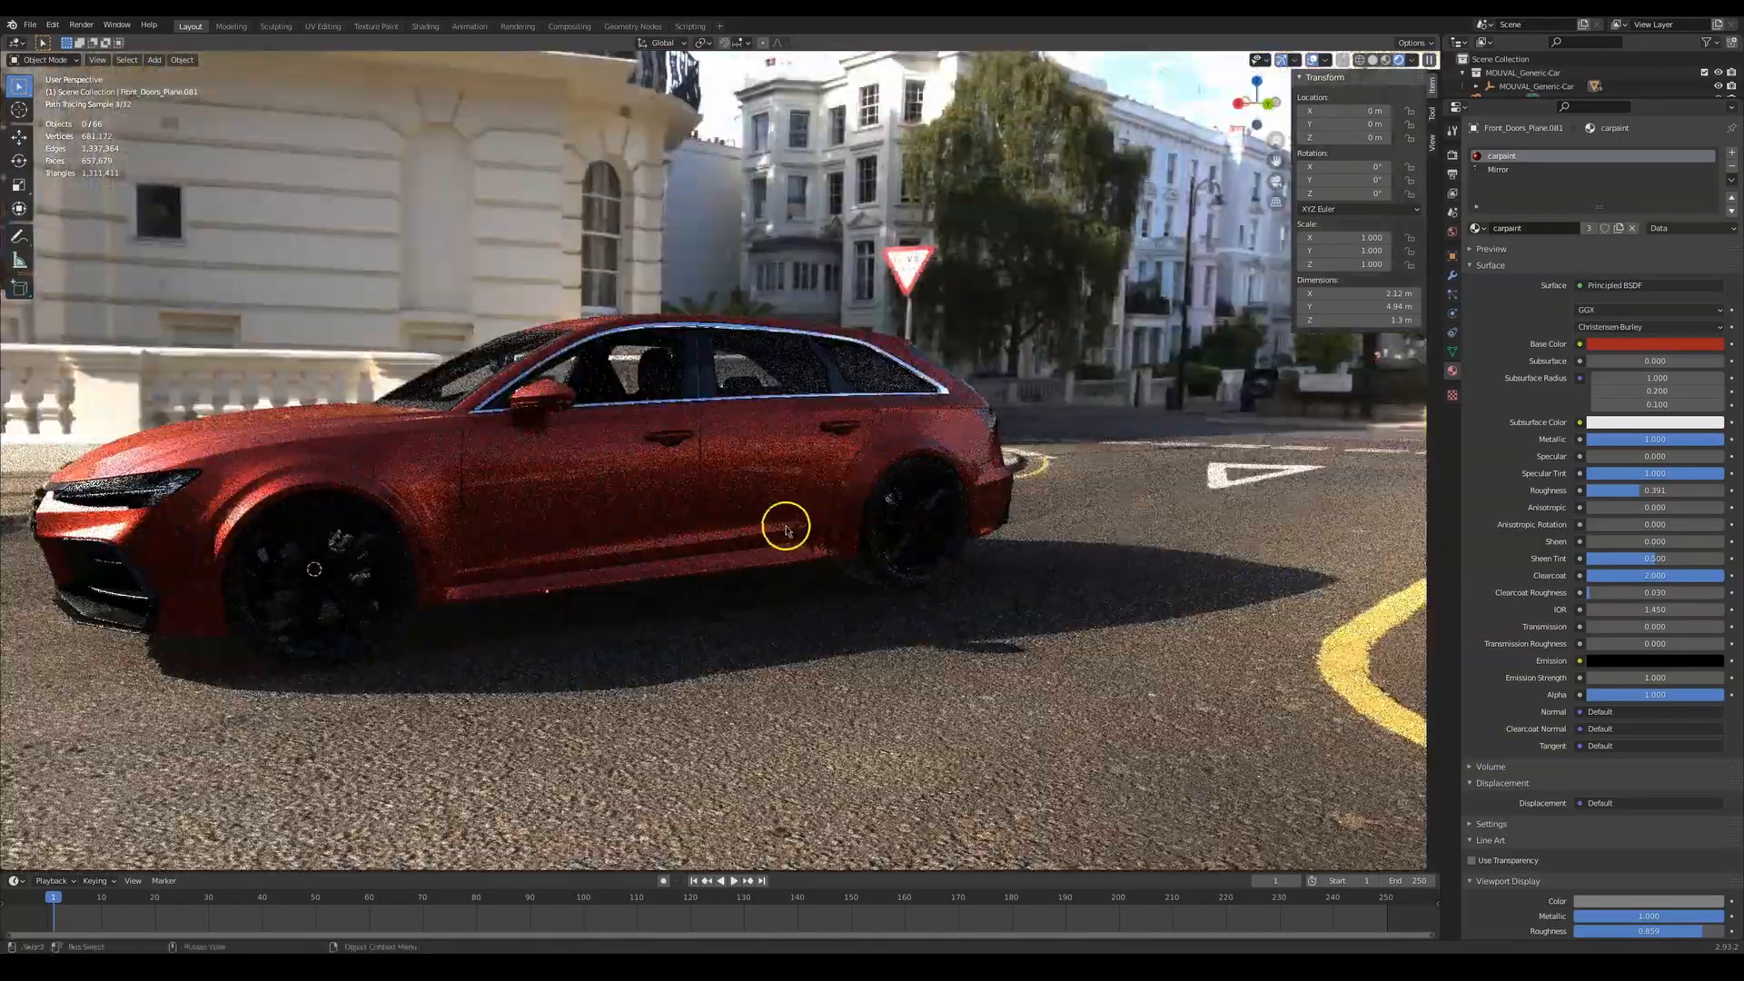
pyautogui.moveTo(522, 550)
pyautogui.mouseDown(button='middle')
pyautogui.moveTo(681, 564)
pyautogui.moveTo(806, 611)
pyautogui.moveTo(842, 758)
pyautogui.mouseUp(button='middle')
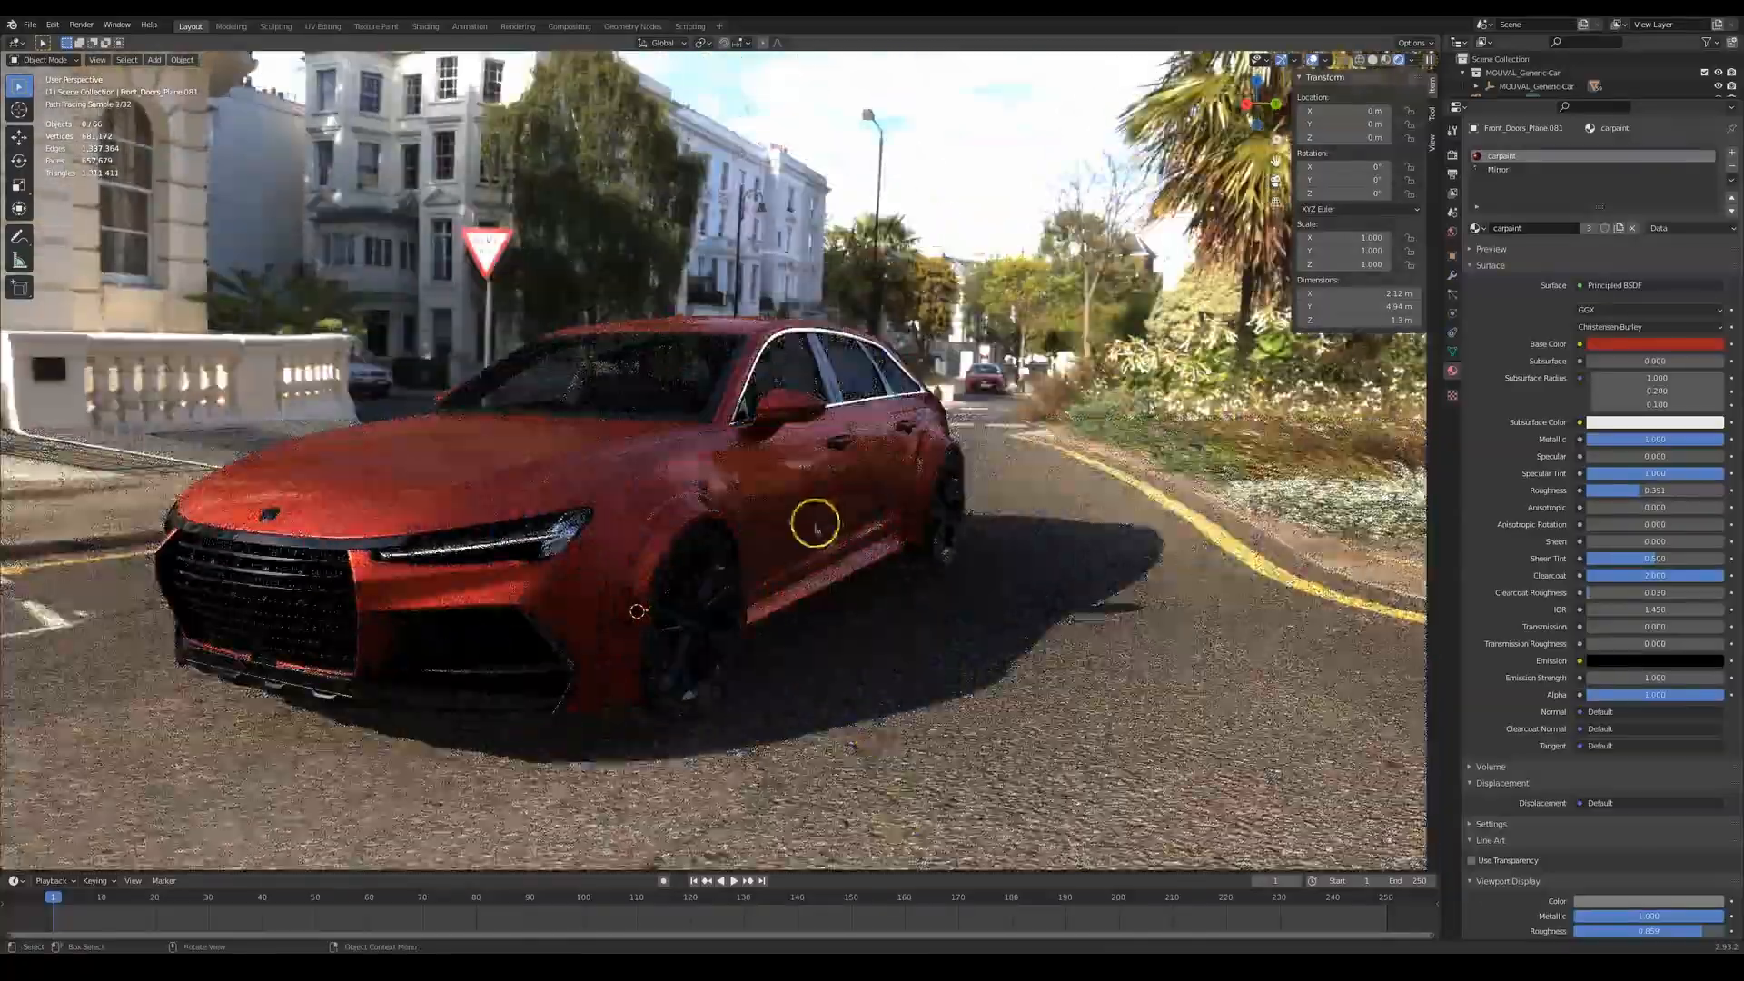
pyautogui.moveTo(743, 510); pyautogui.dragTo(827, 502, button='middle')
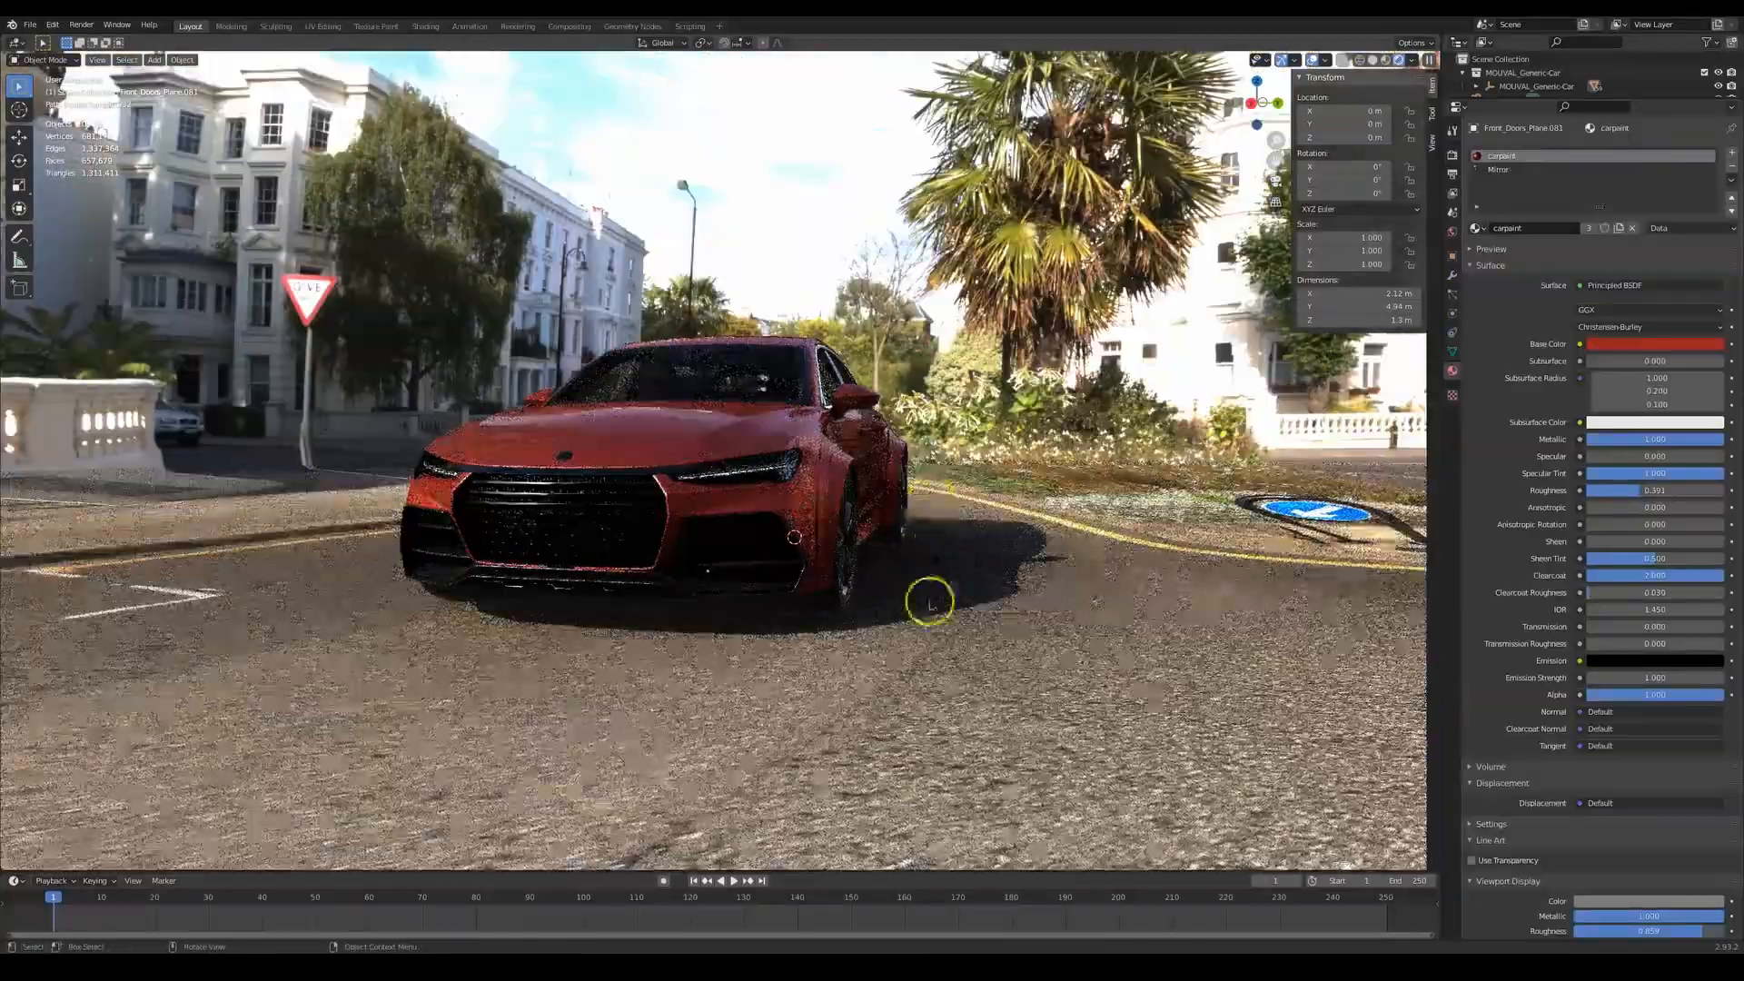
pyautogui.scroll(3, 926, 647)
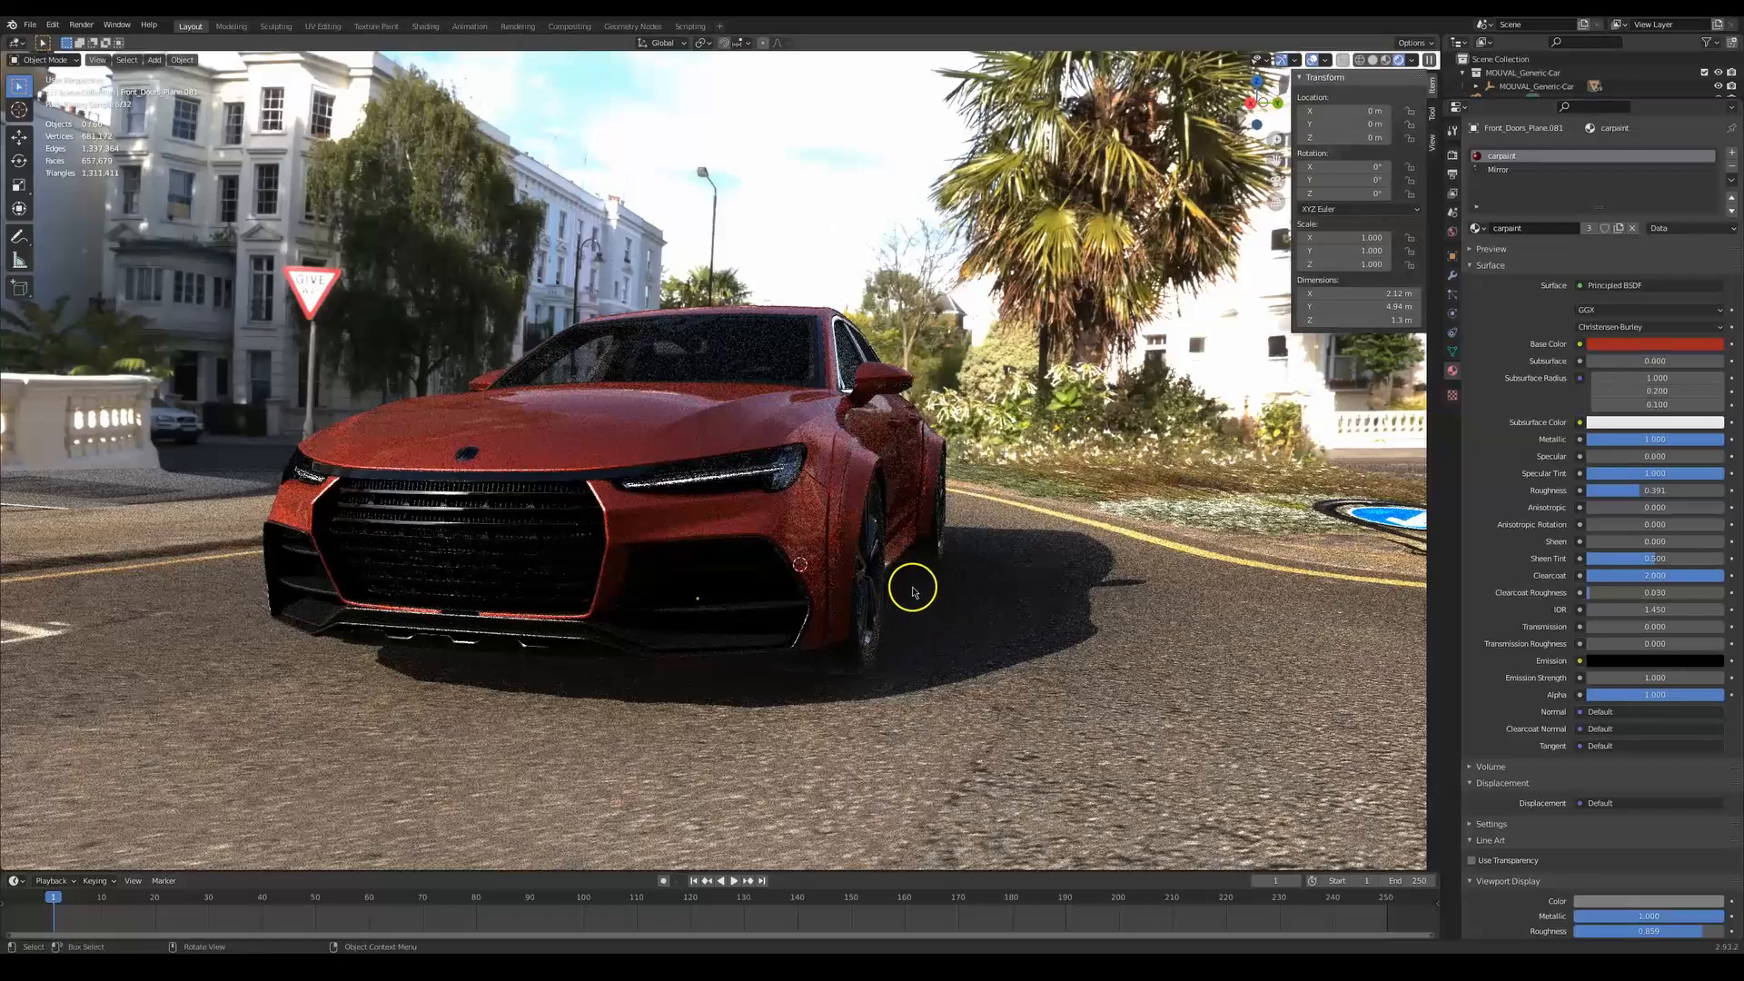
pyautogui.moveTo(913, 591); pyautogui.dragTo(953, 740, button='middle')
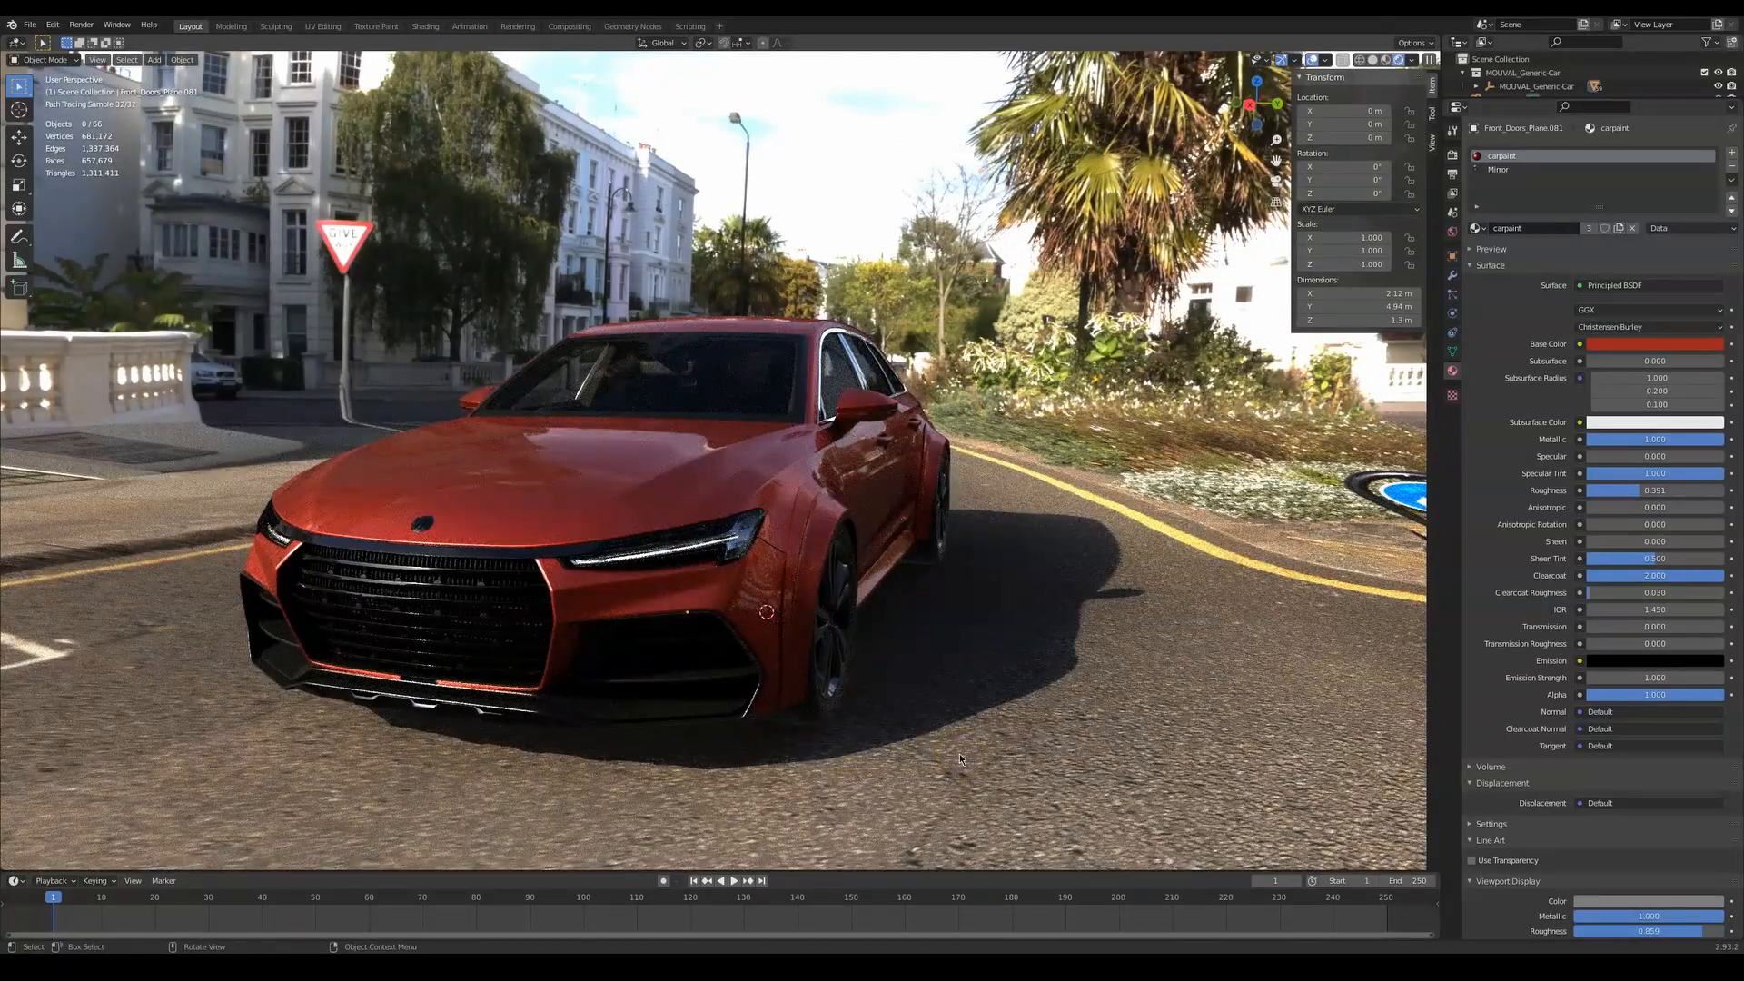
pyautogui.click(960, 750)
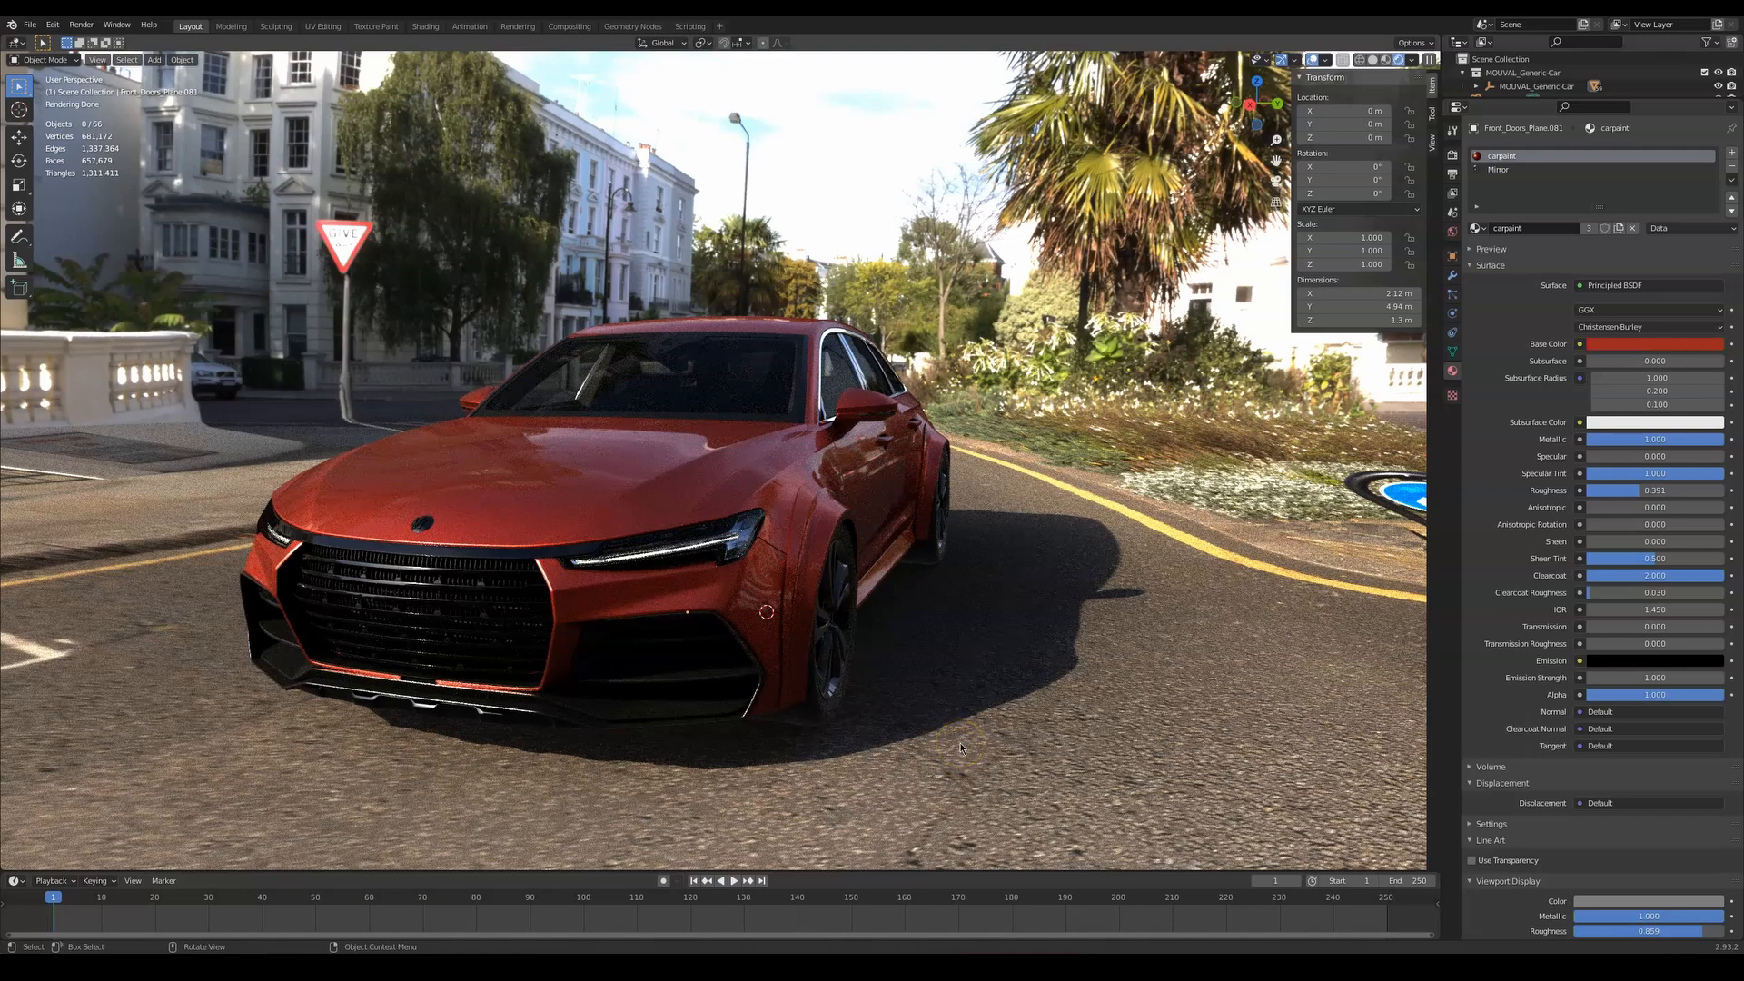